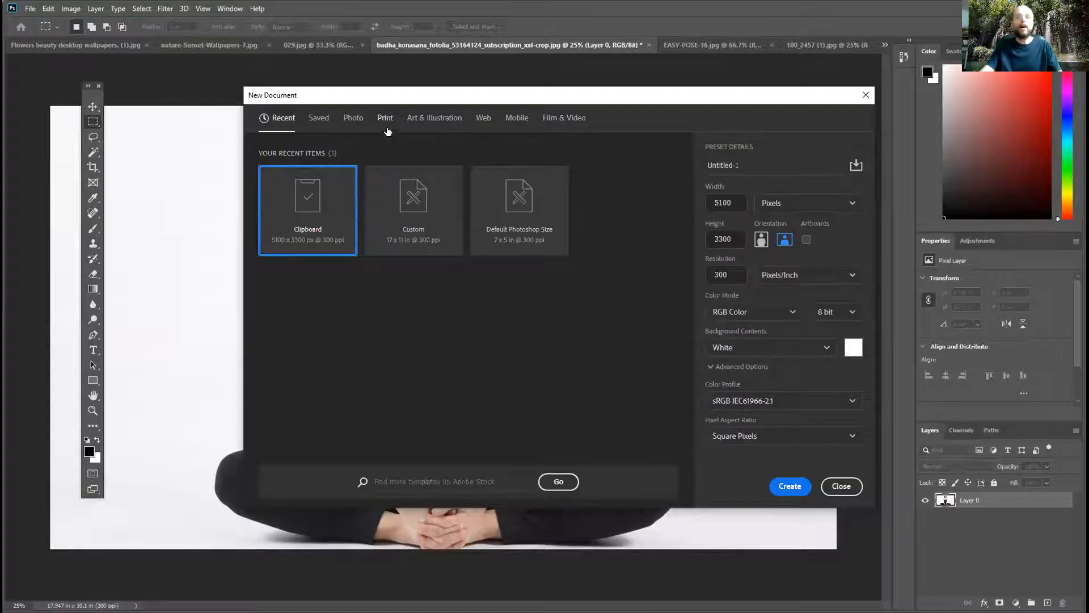
- Create a landscape Tabloid print document, 17 x 11 inches at 300 ppi in RGB Color with a white background
left_click(387, 119)
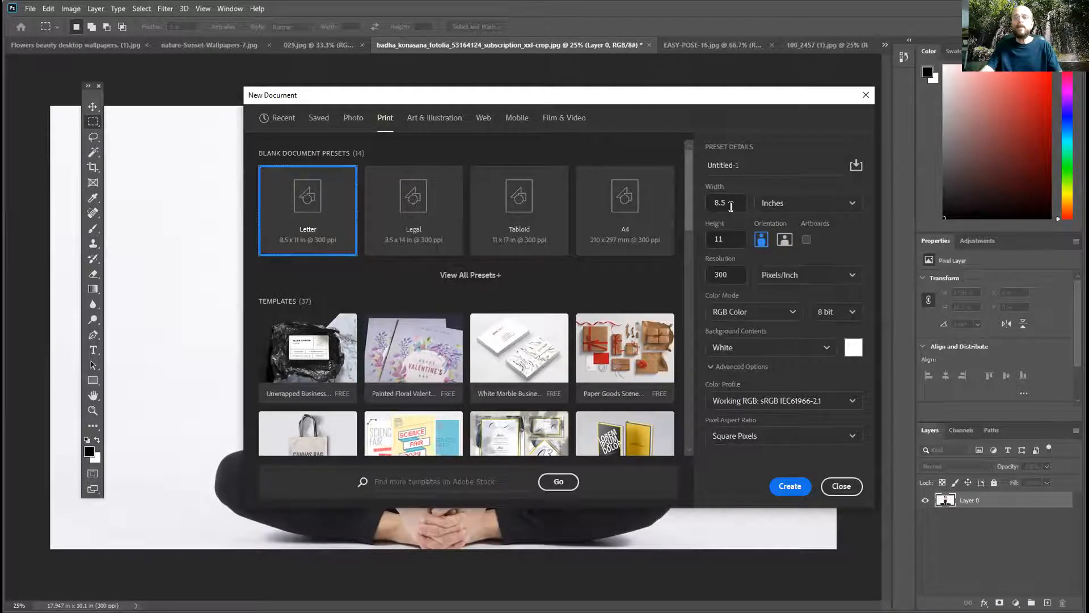
left_click(521, 198)
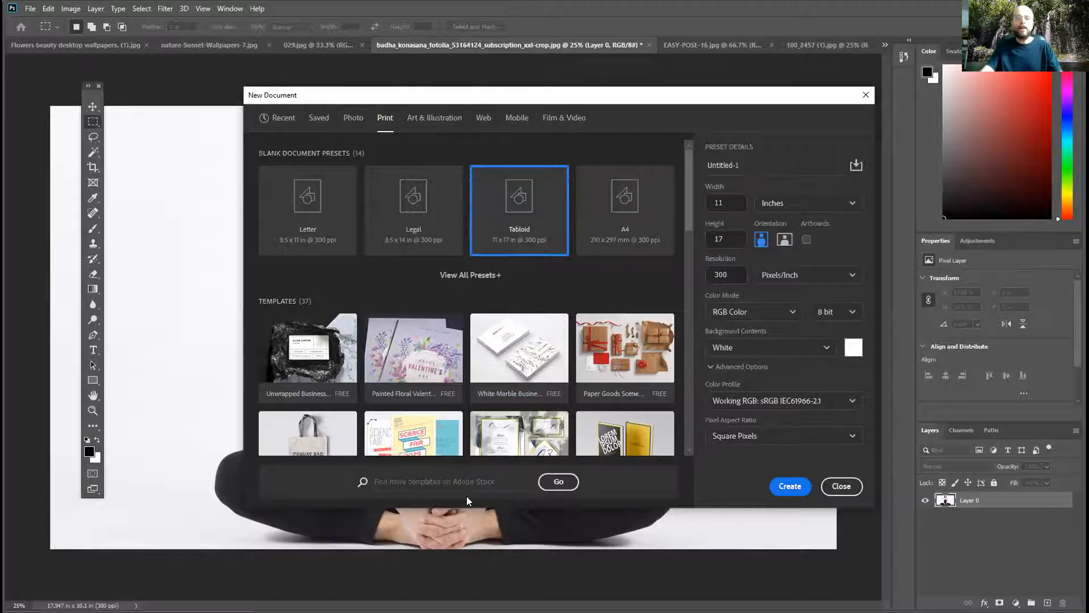
left_click(784, 241)
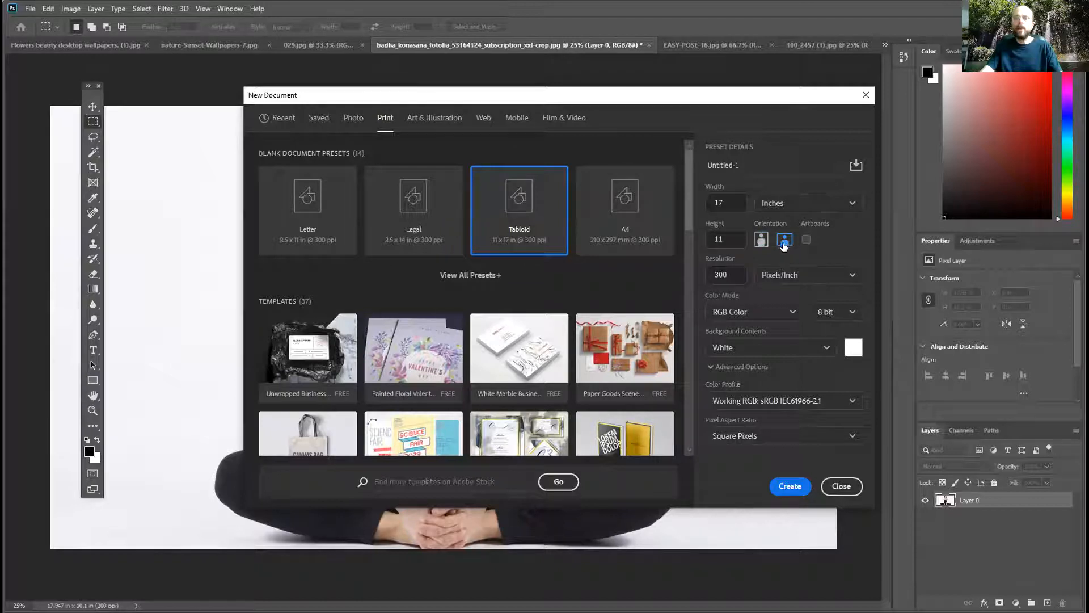
left_click(777, 489)
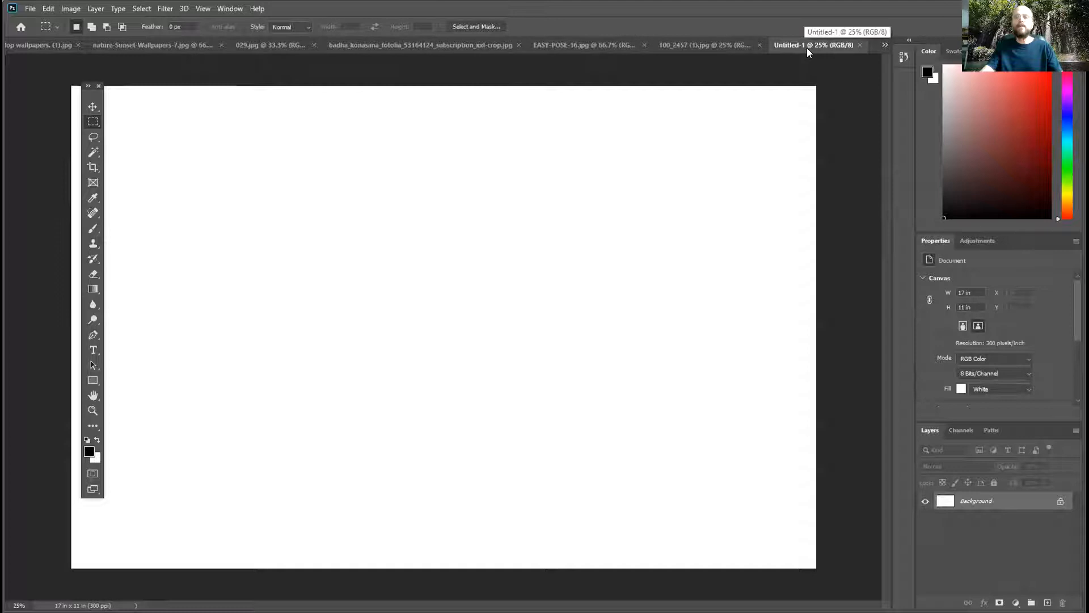
left_click(30, 9)
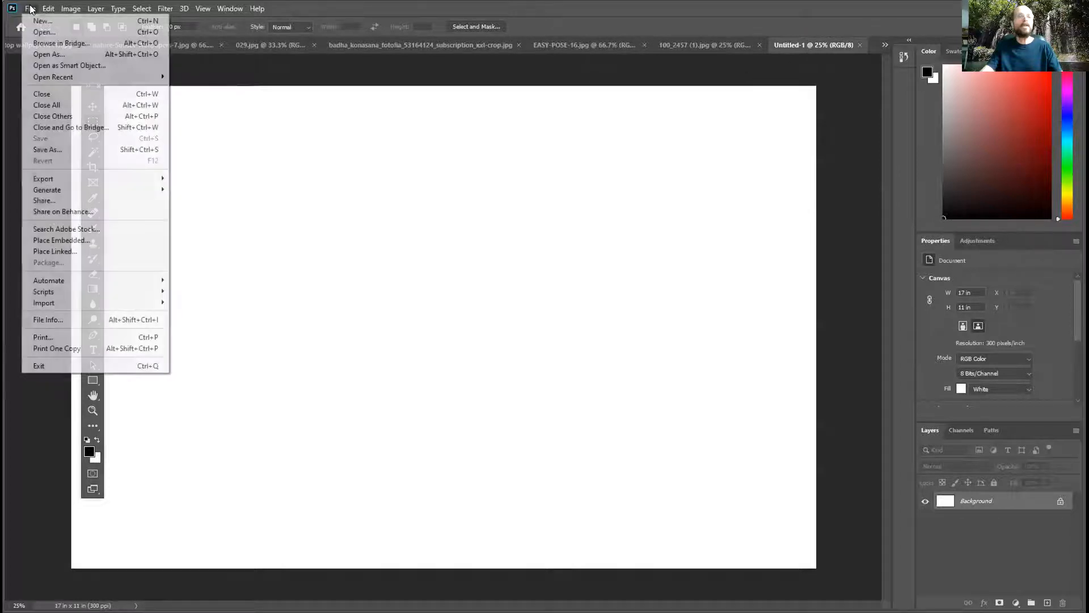
left_click(72, 144)
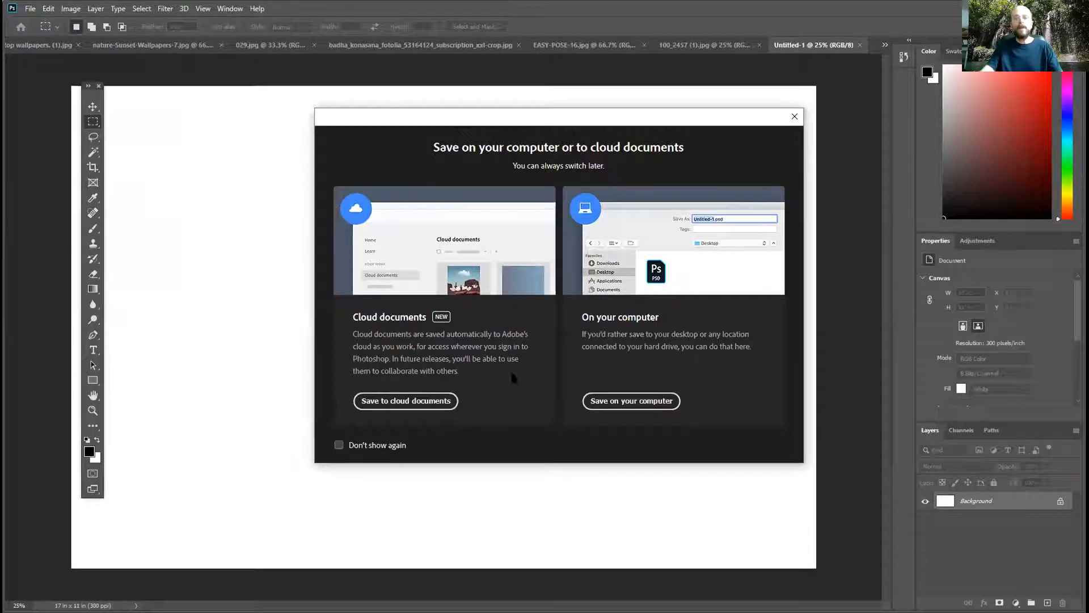
left_click(642, 401)
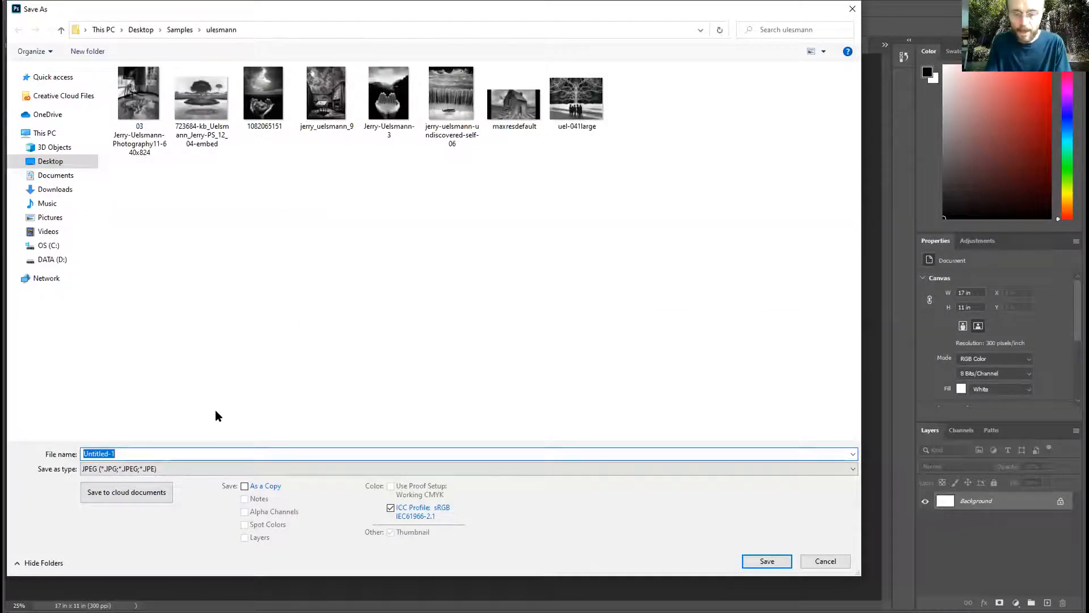
type("YogaTest")
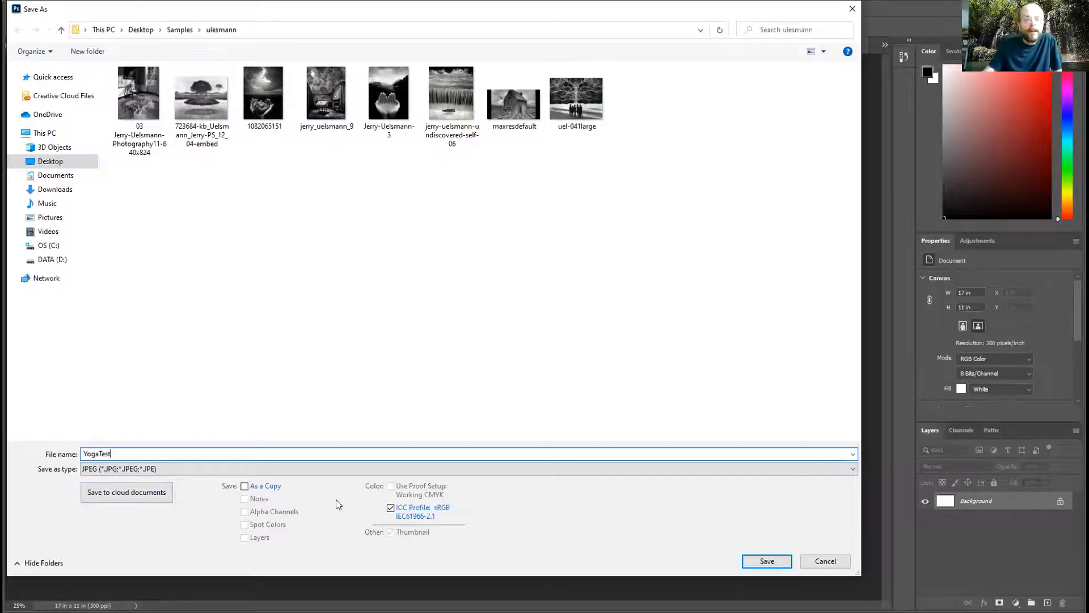
left_click(825, 561)
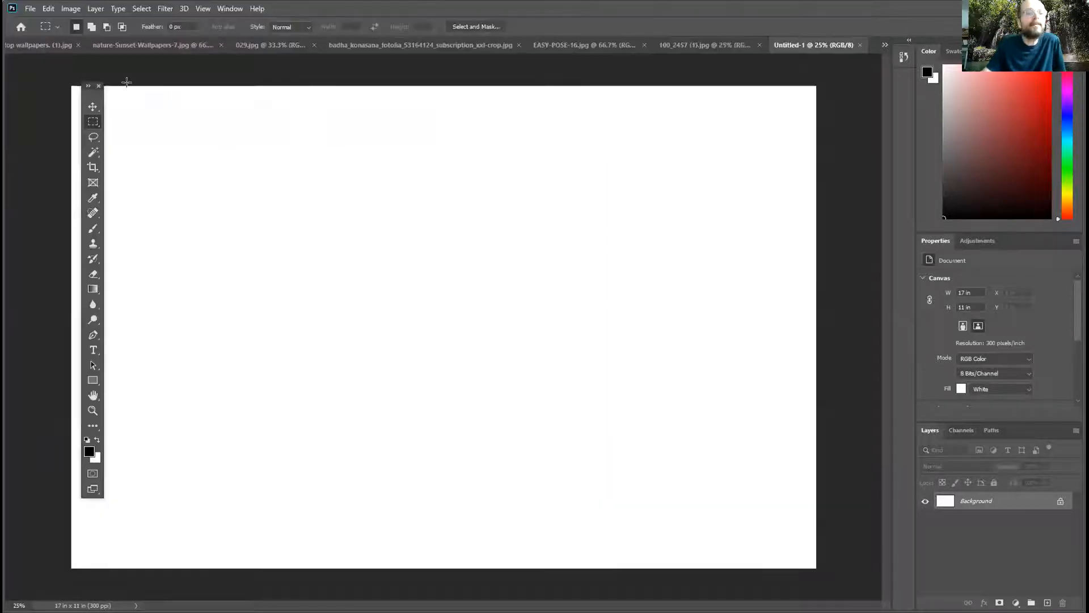
- Start saving the blank document on the computer and set its file format to TIFF
left_click(30, 8)
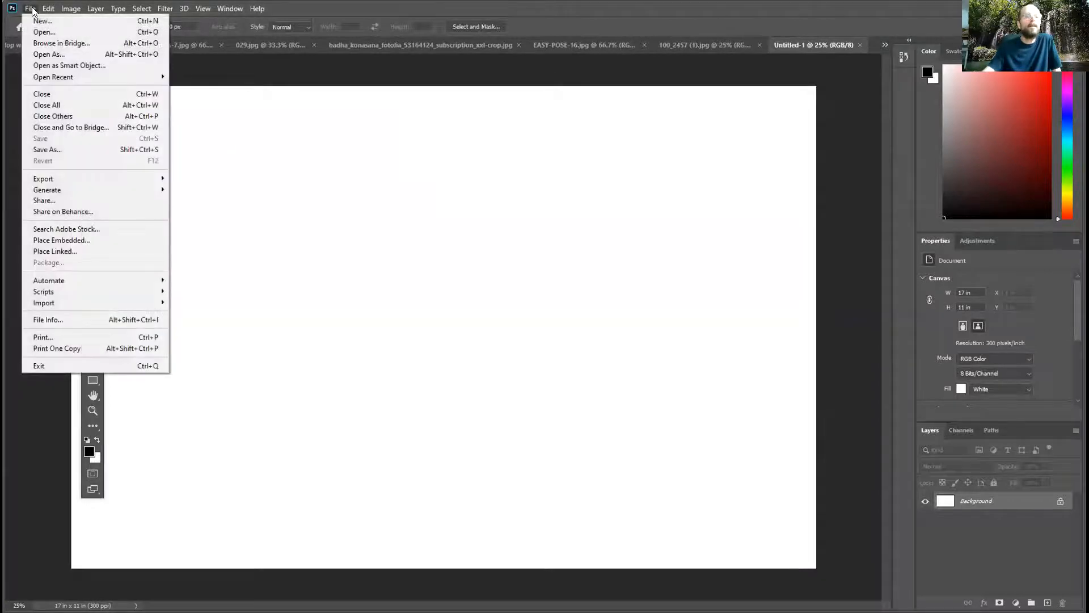
left_click(63, 149)
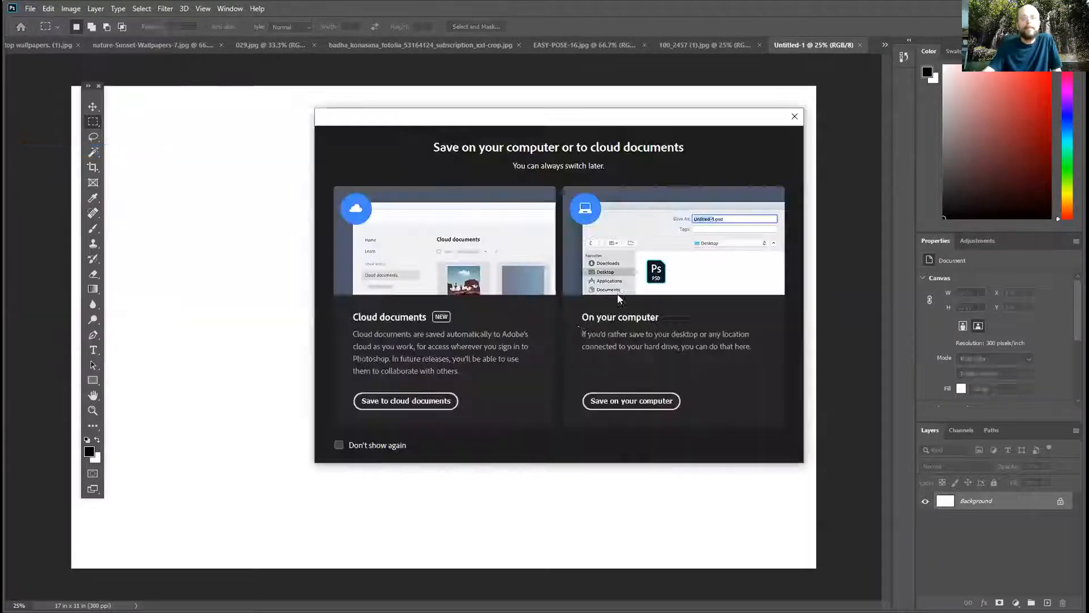
left_click(633, 402)
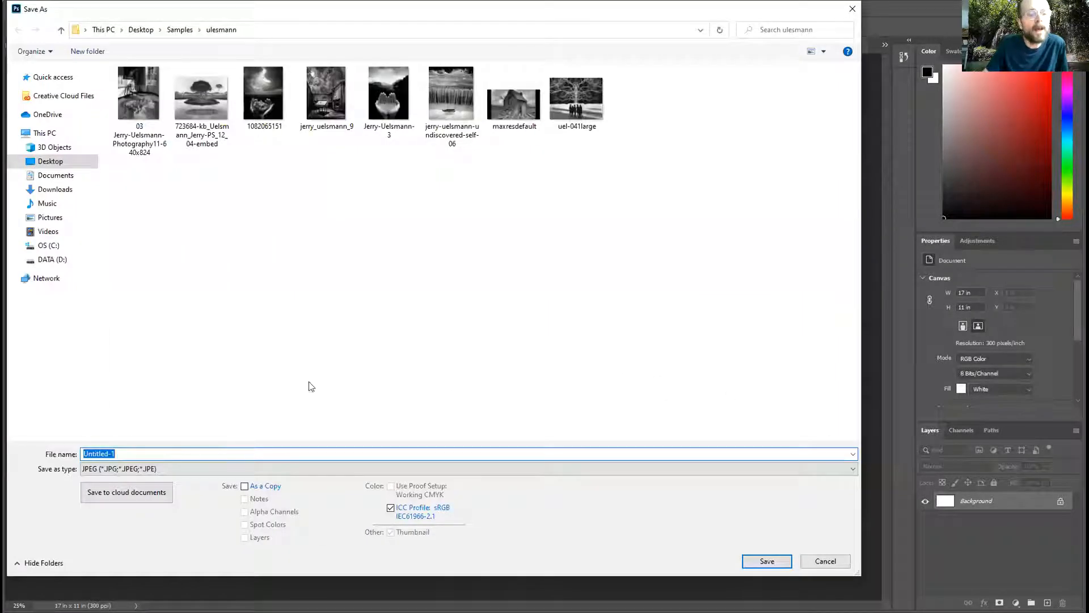
left_click(638, 465)
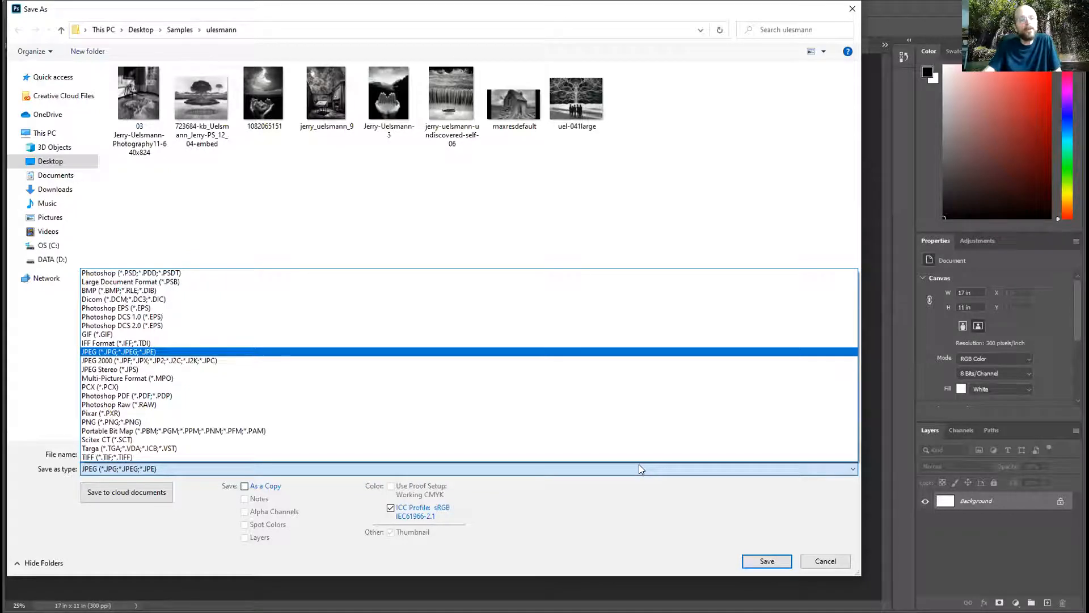
left_click(176, 456)
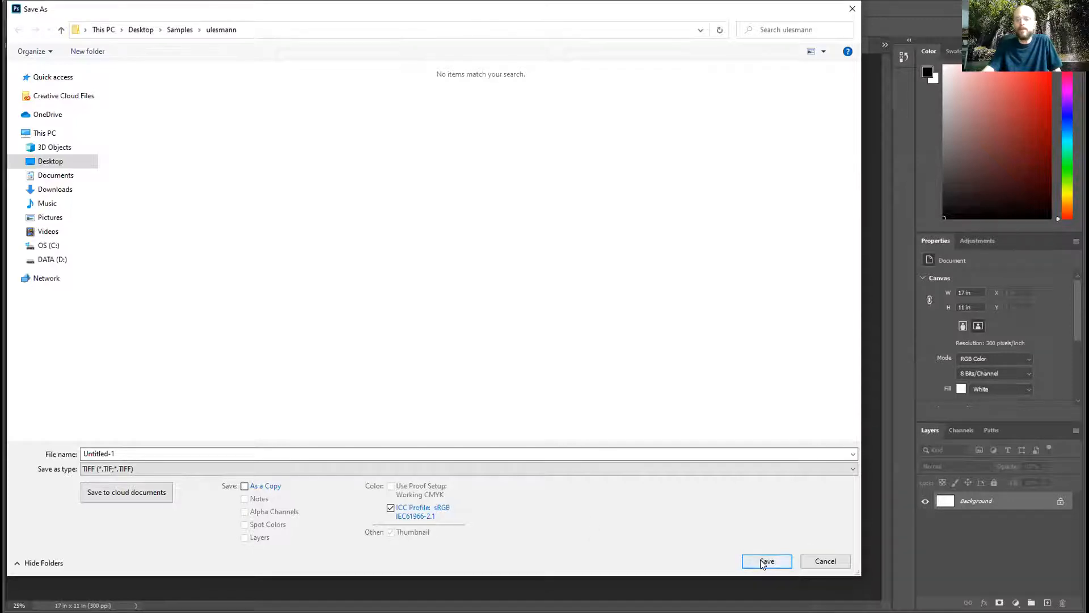
- Name the file YogaTest and save it in the ulesmann folder with LZW image compression
left_click(121, 450)
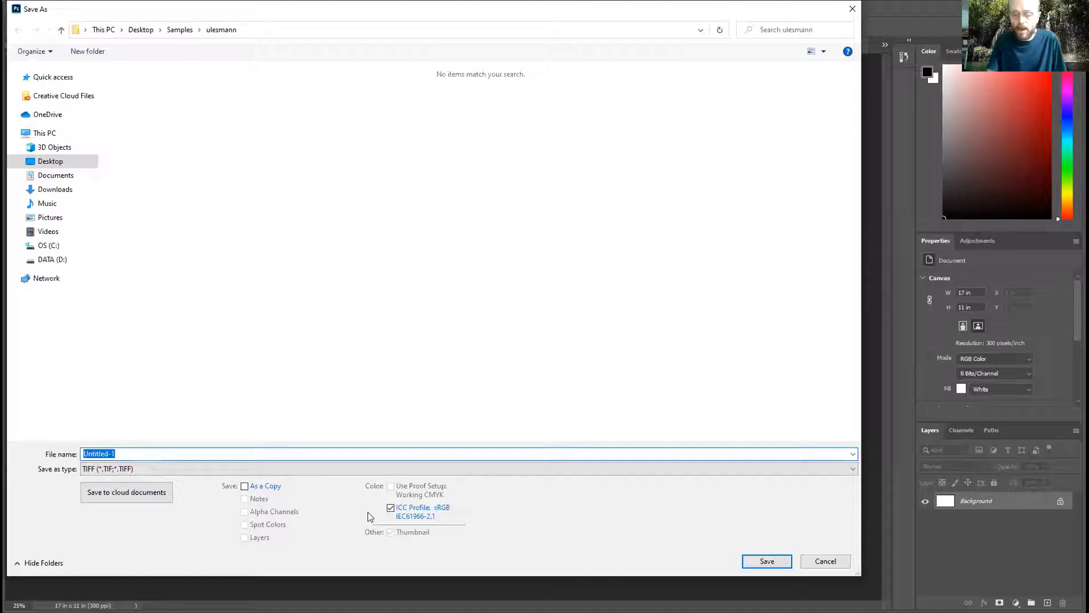
type("Photo")
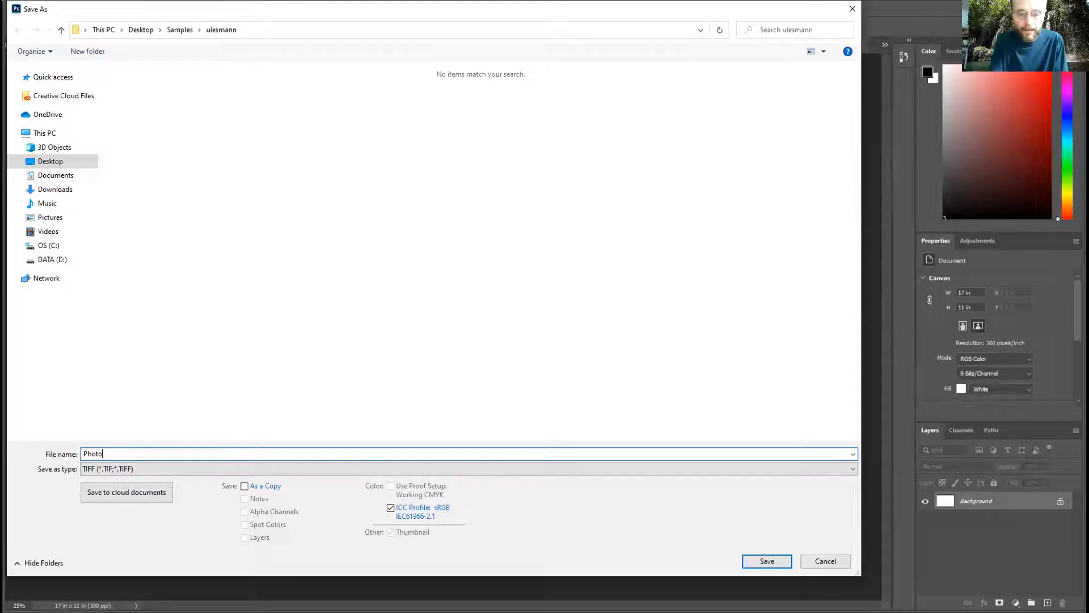
key("BackSpace")
key("BackSpace")
key("BackSpace")
key("BackSpace")
key("BackSpace")
key("BackSpace")
key("BackSpace")
key("BackSpace")
key("BackSpace")
type("YogaTest")
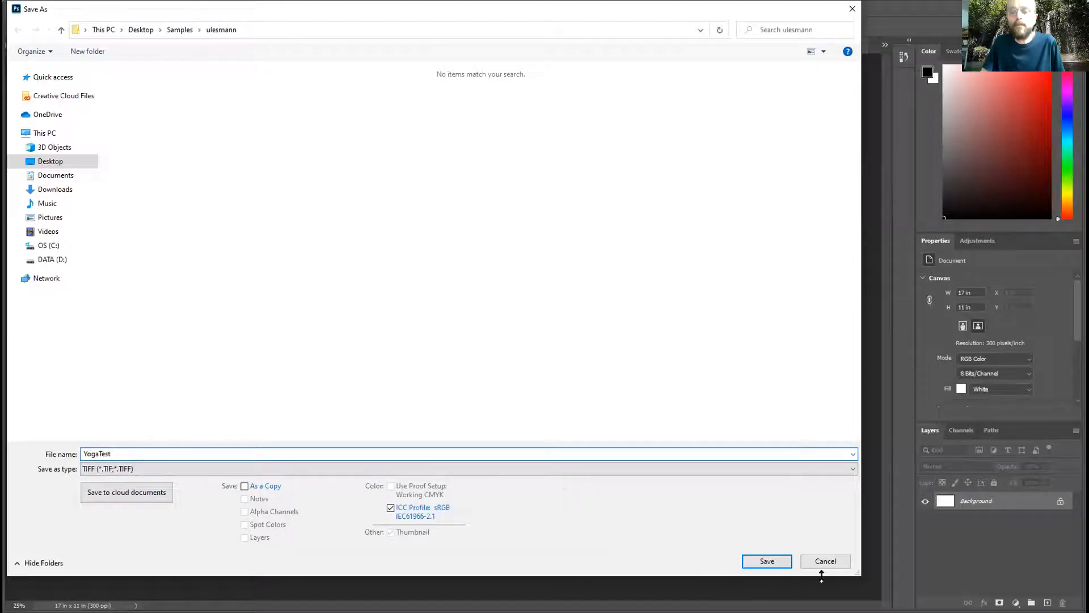
left_click(766, 562)
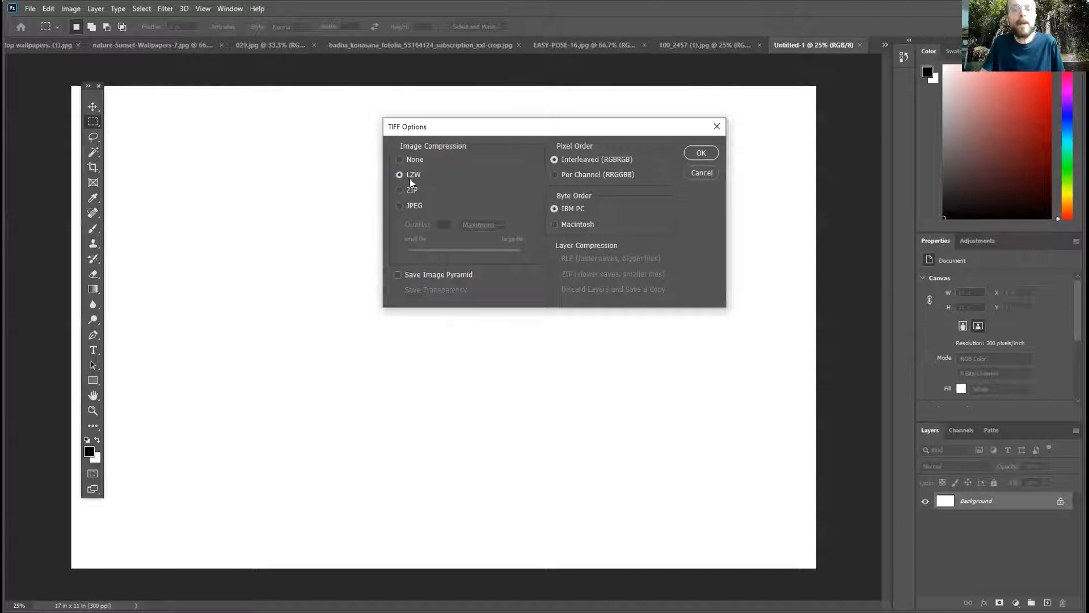
left_click(701, 153)
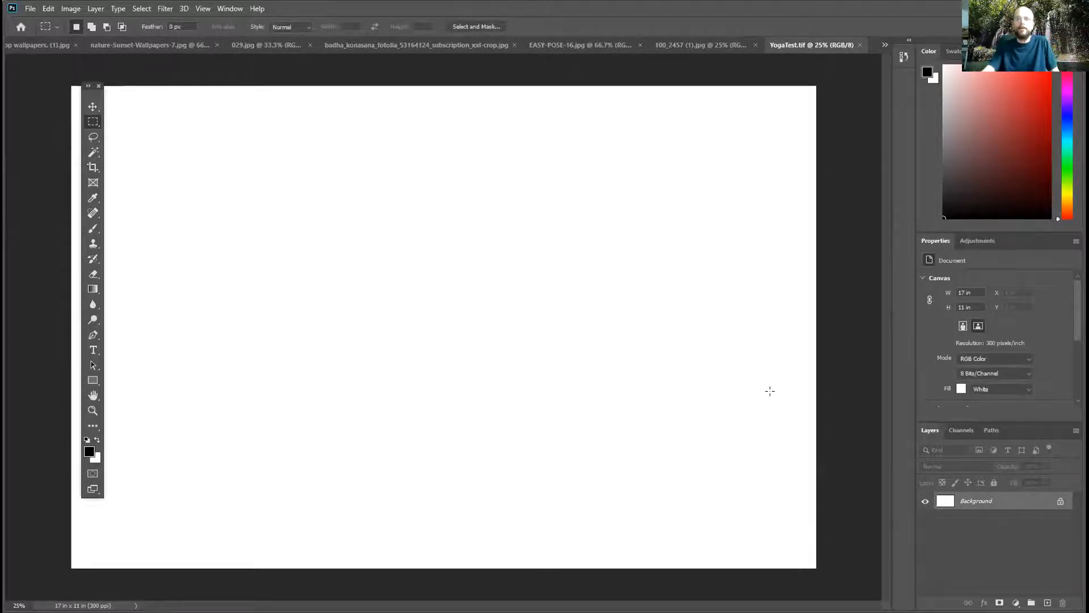
- Copy the entire badha_konasana photo of the seated woman and paste it into YogaTest.tif as a new layer
left_click(382, 47)
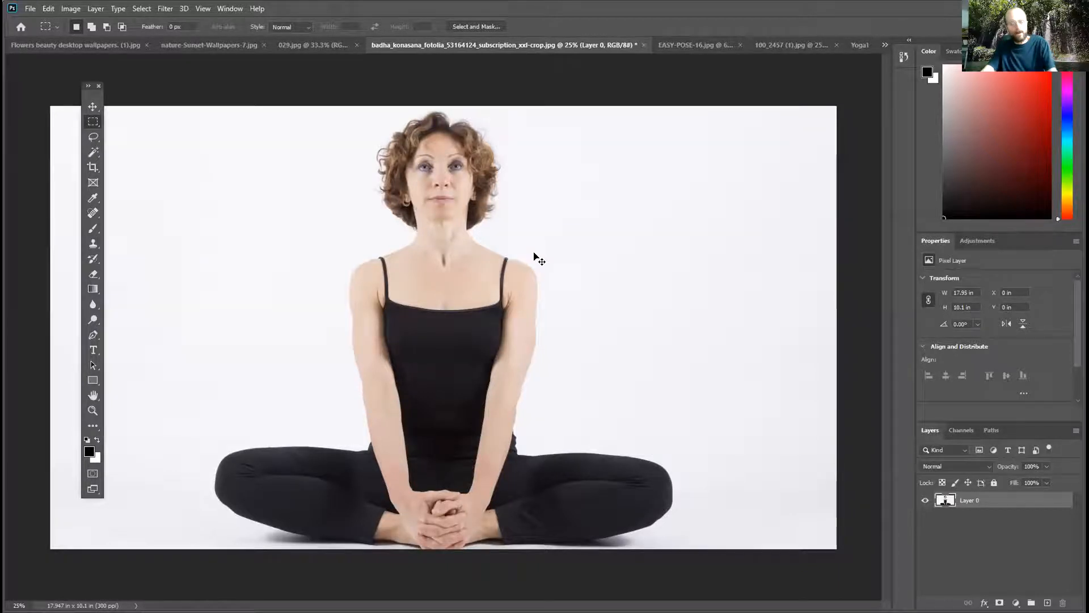
key("ctrl+a")
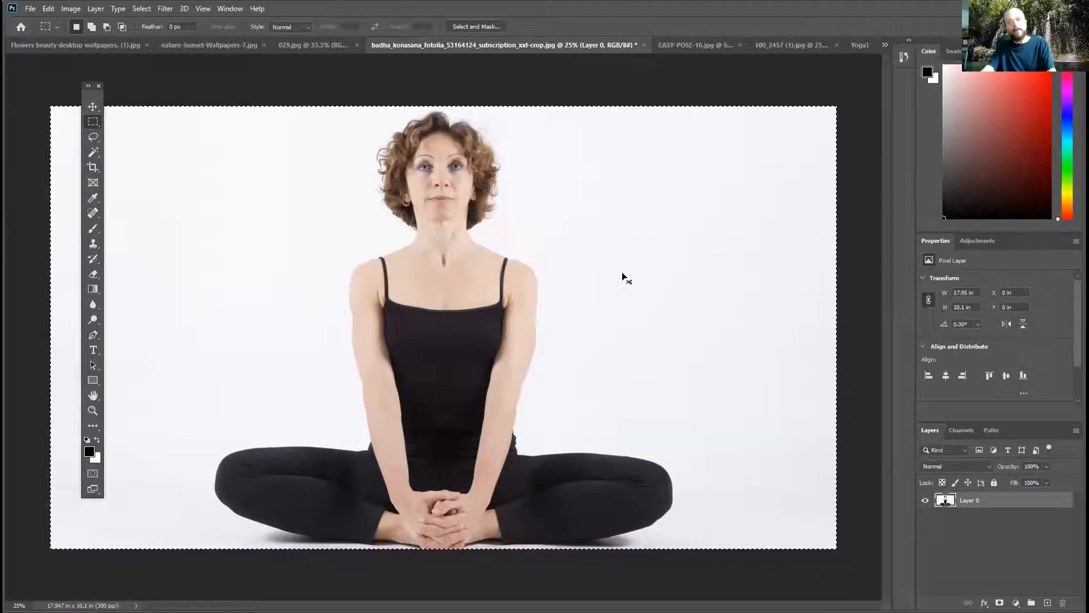
left_click(860, 45)
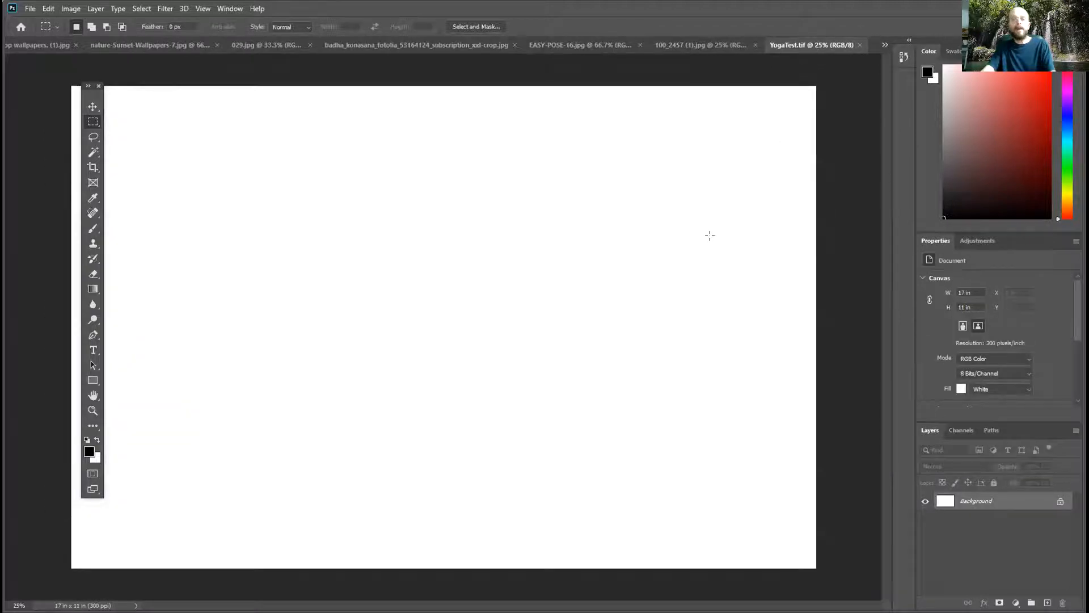
key("ctrl+v")
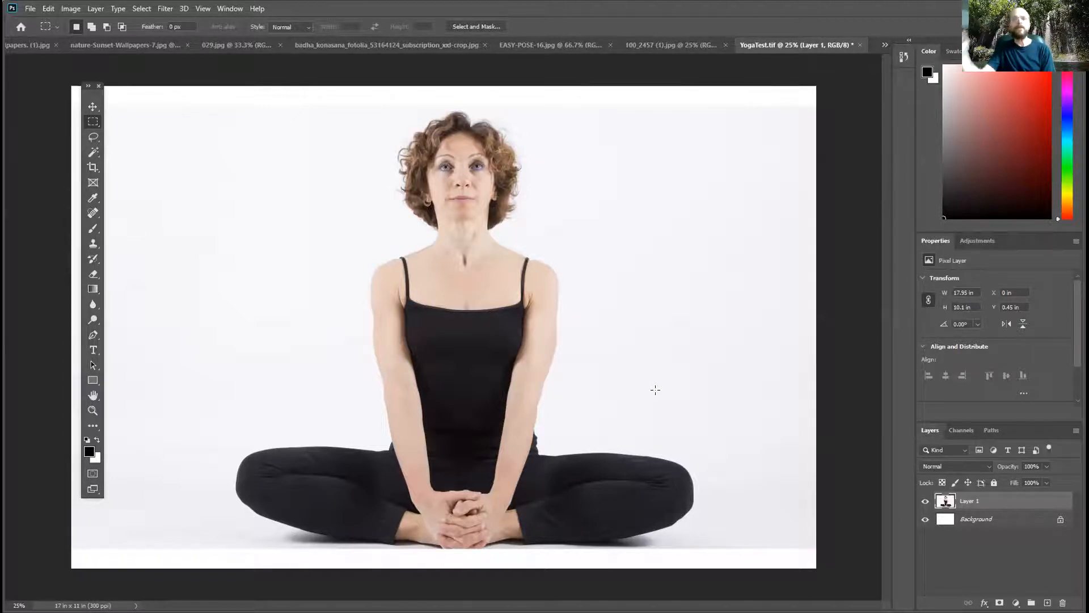
- Copy the full nature-Sunset-Wallpapers-7.jpg and 100_2457 (1).jpg sunset photos into YogaTest.tif as separate layers
left_click(132, 43)
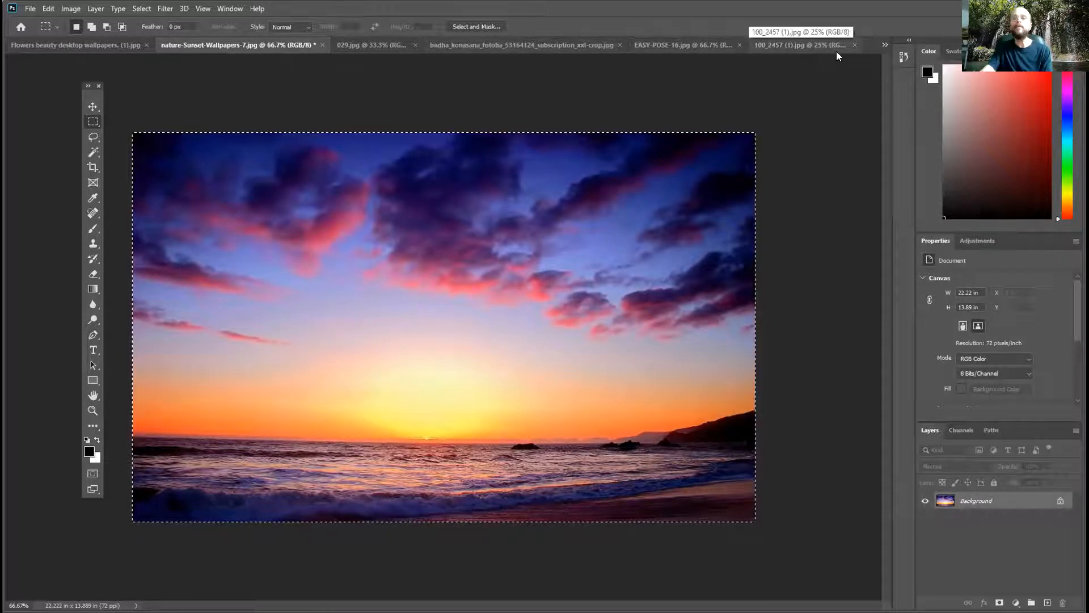
left_click(884, 44)
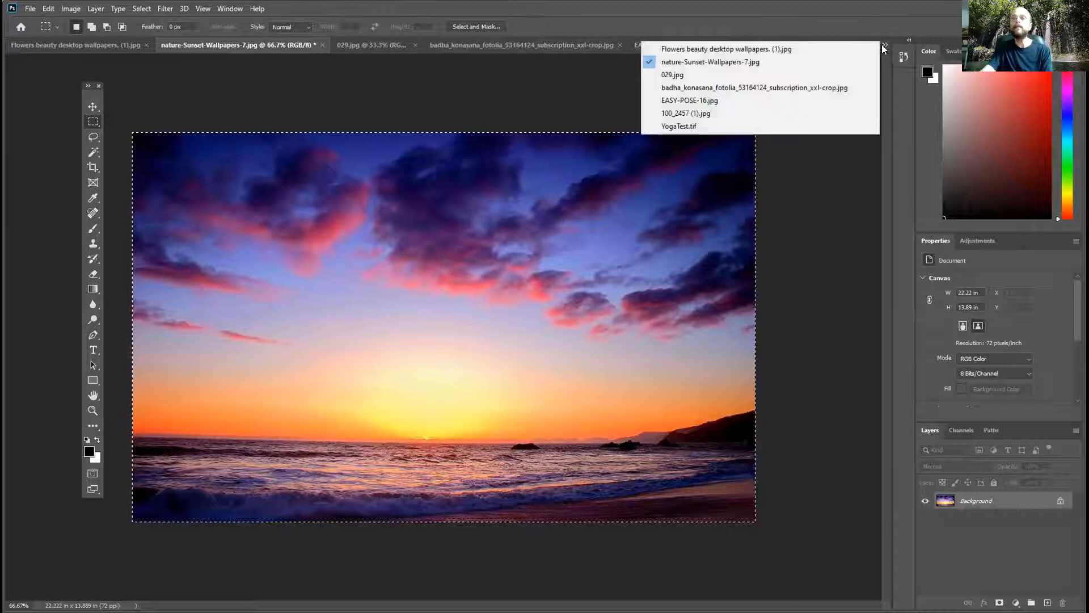
left_click(757, 125)
left_click_drag(757, 125, 729, 233)
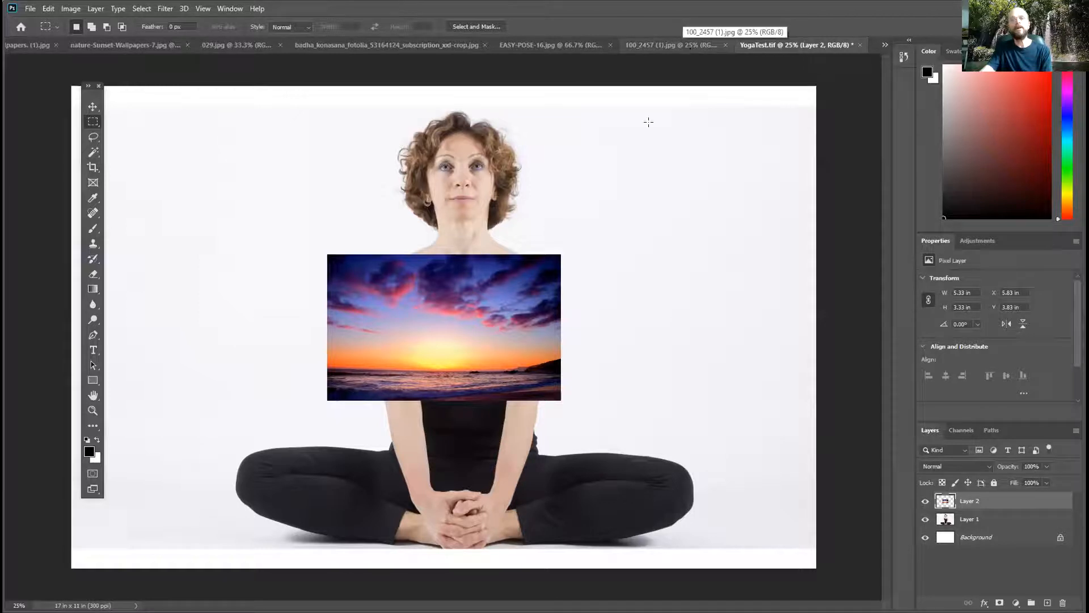
left_click(675, 43)
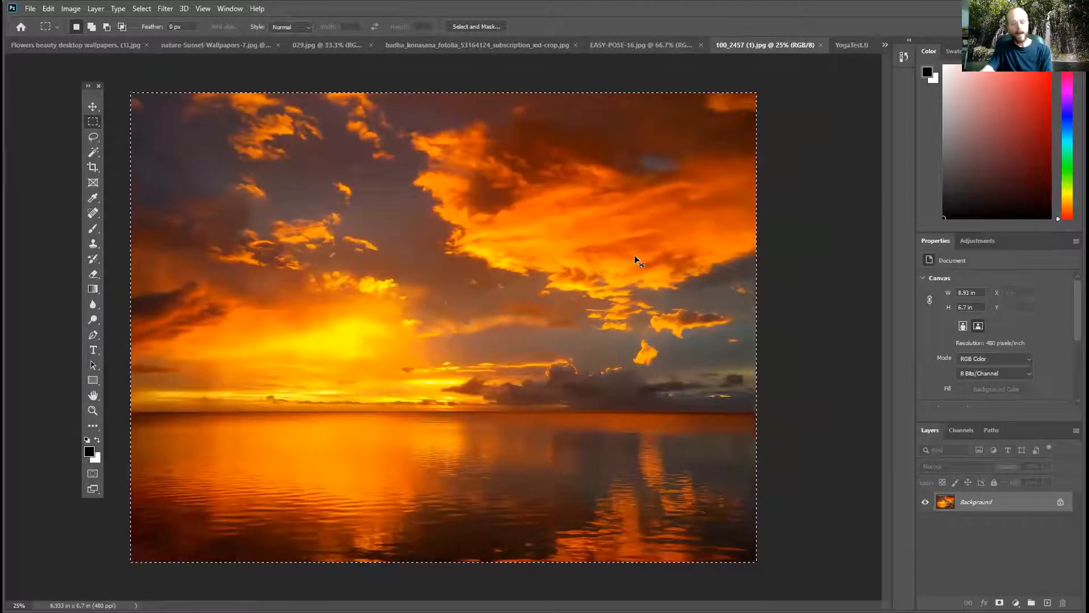
left_click_drag(634, 255, 819, 221)
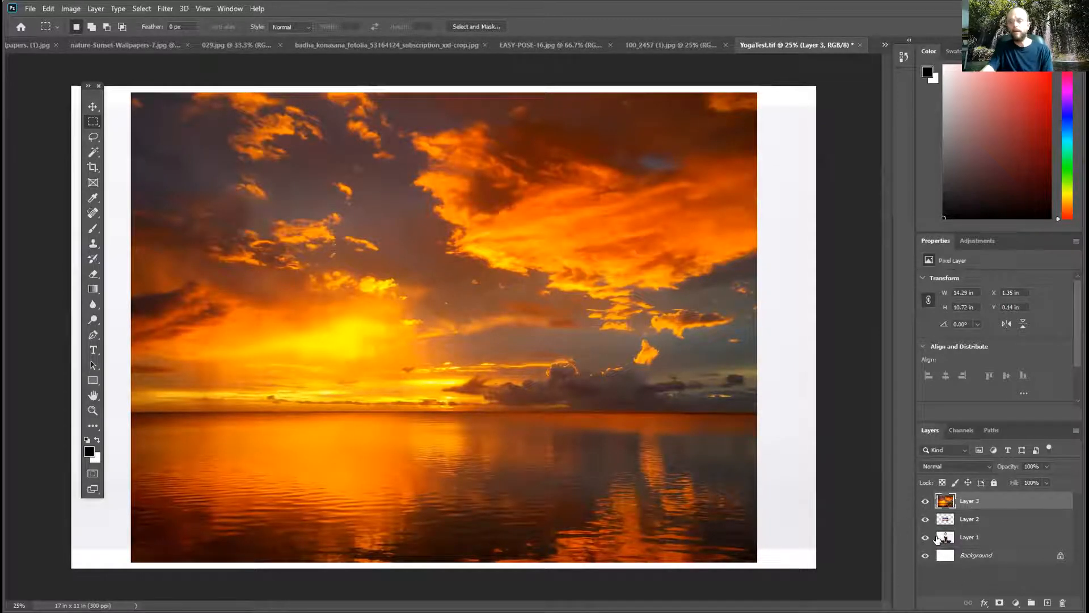
- Try to paste the 029.jpg cloud photo into YogaTest.tif and undo the paste
left_click(541, 47)
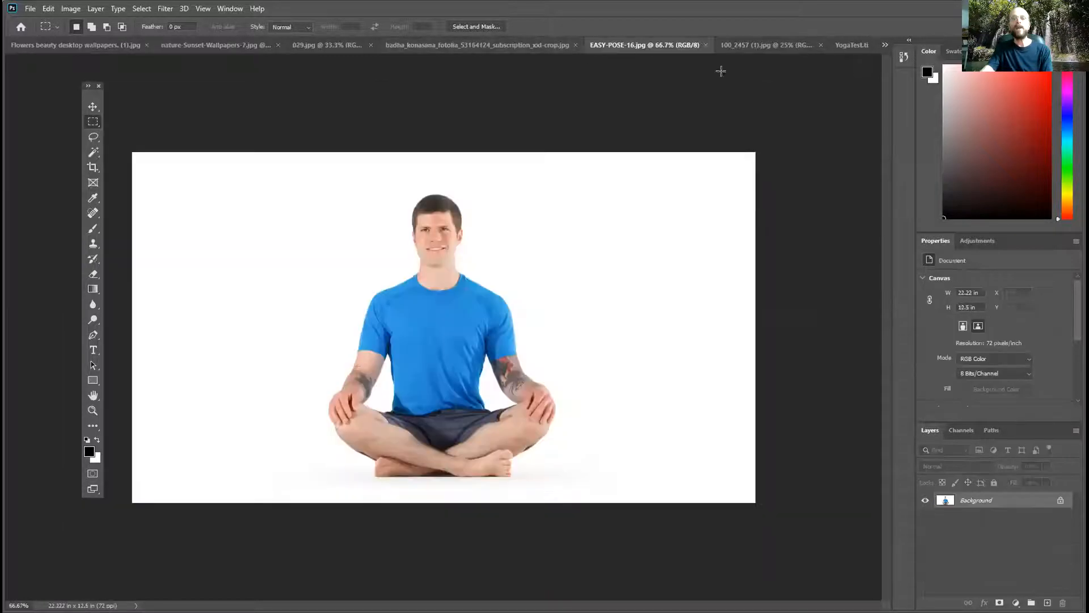
left_click(459, 47)
left_click(312, 45)
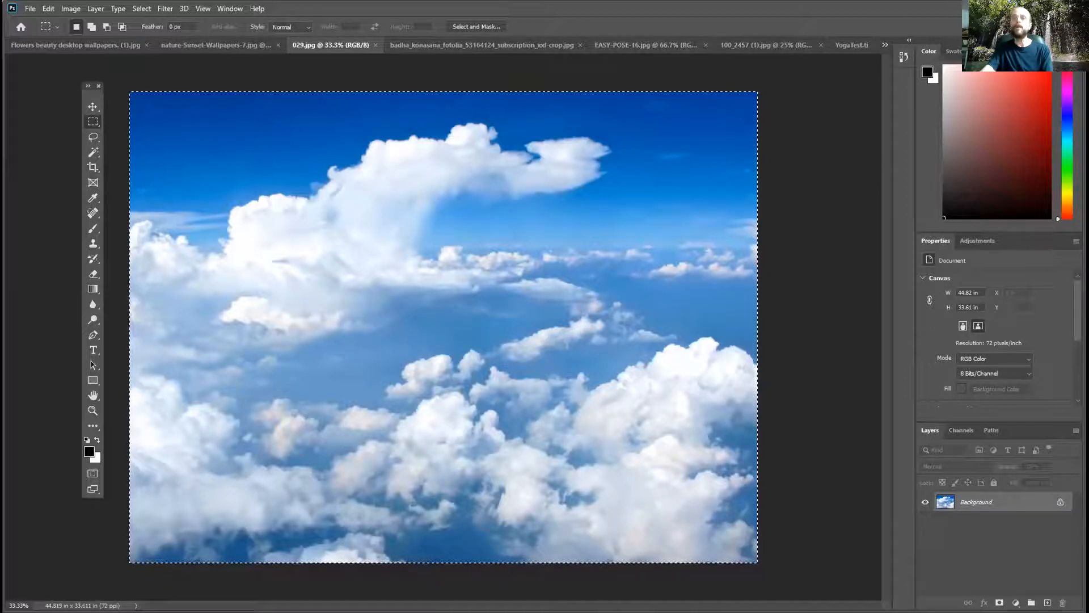
left_click(863, 42)
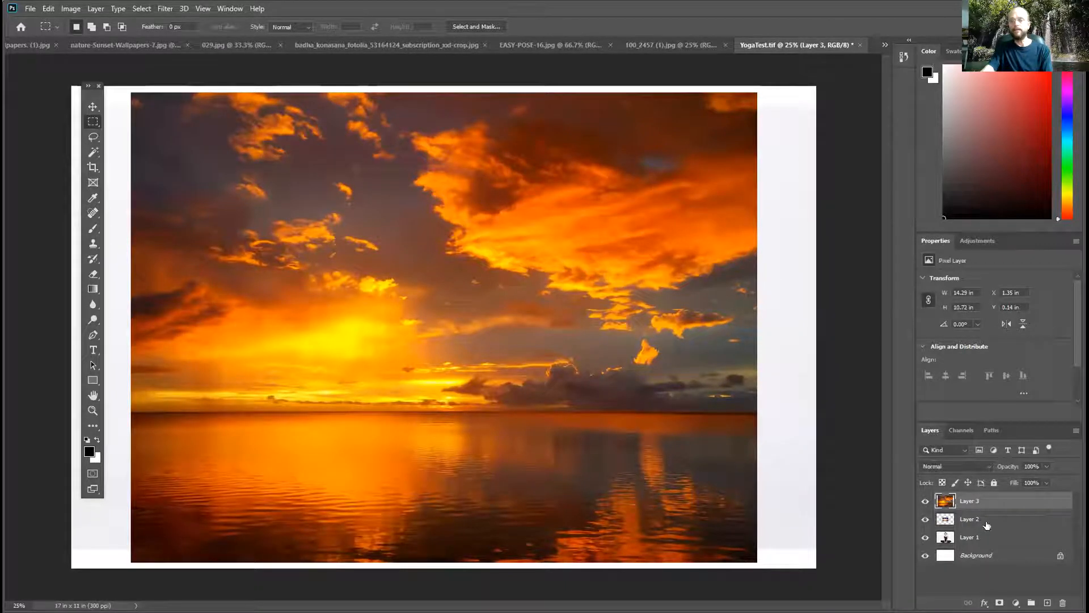
key("ctrl+v")
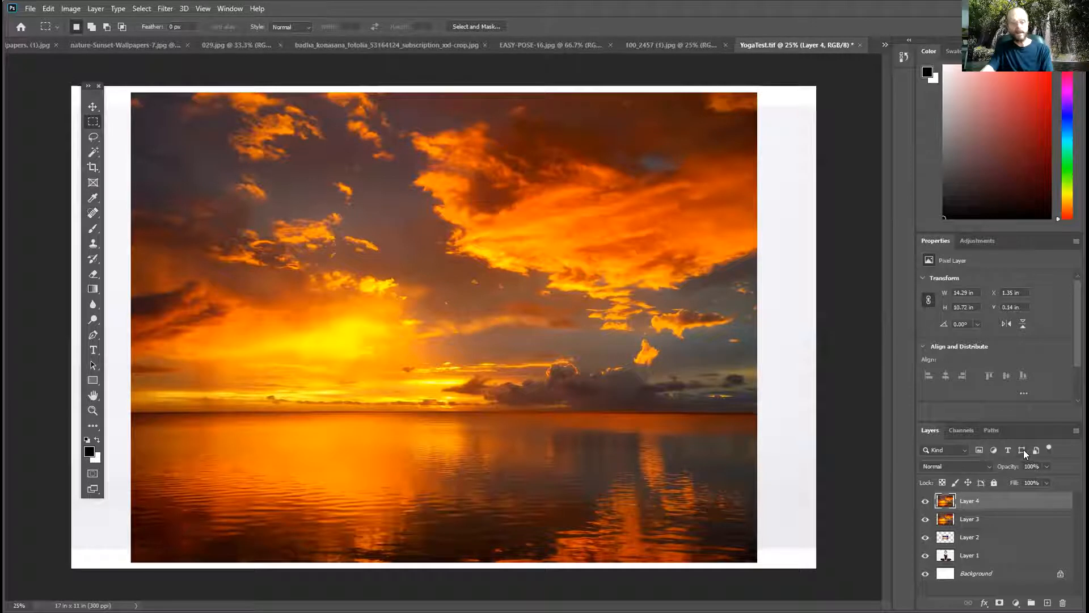
key("ctrl+z")
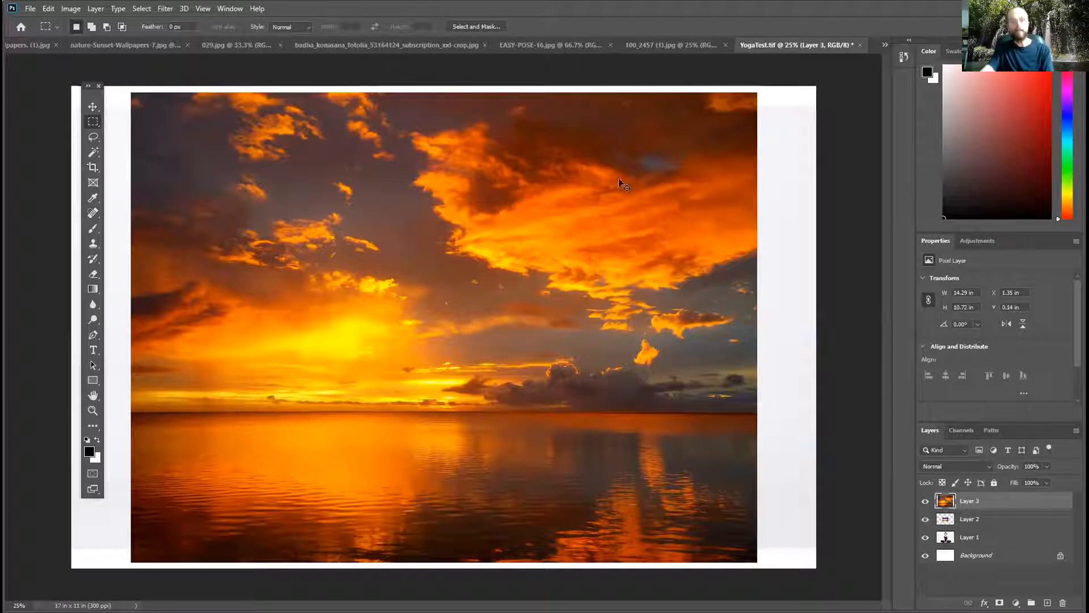
- Copy the entire 029.jpg cloud photo and paste it into YogaTest.tif above the orange sunset layer
left_click(228, 41)
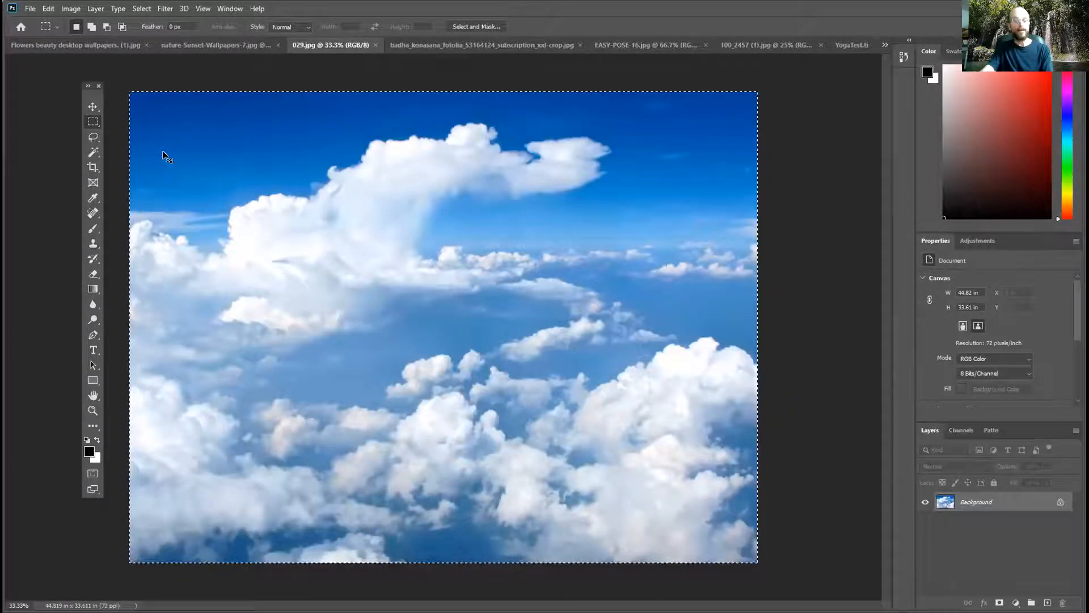
left_click_drag(168, 137, 784, 223)
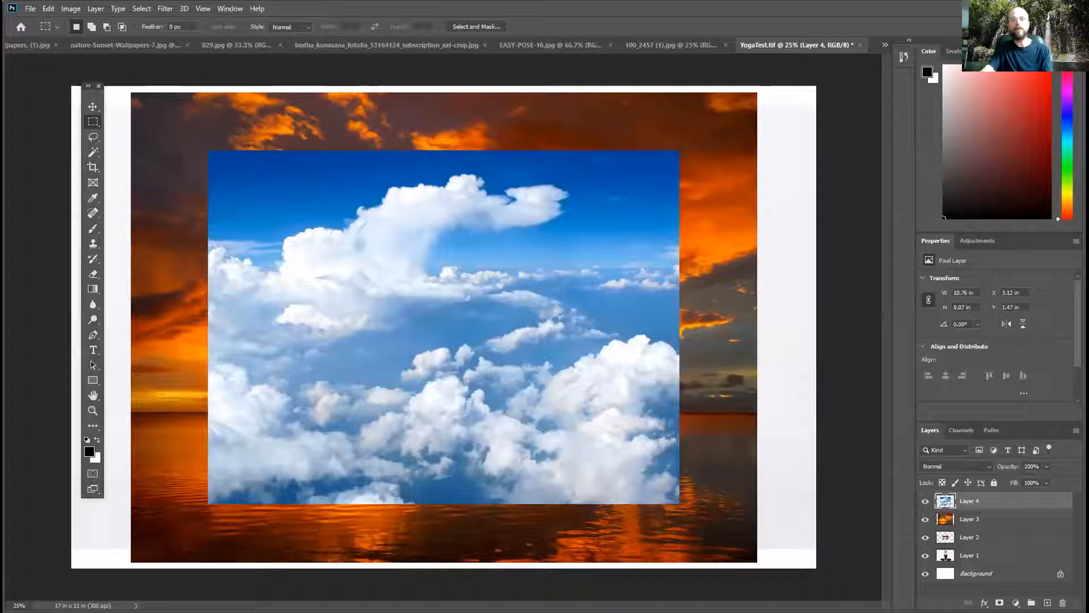
- Review the open flower, sunset, cloud and seated woman photos, ending on the badha_konasana document
left_click(262, 43)
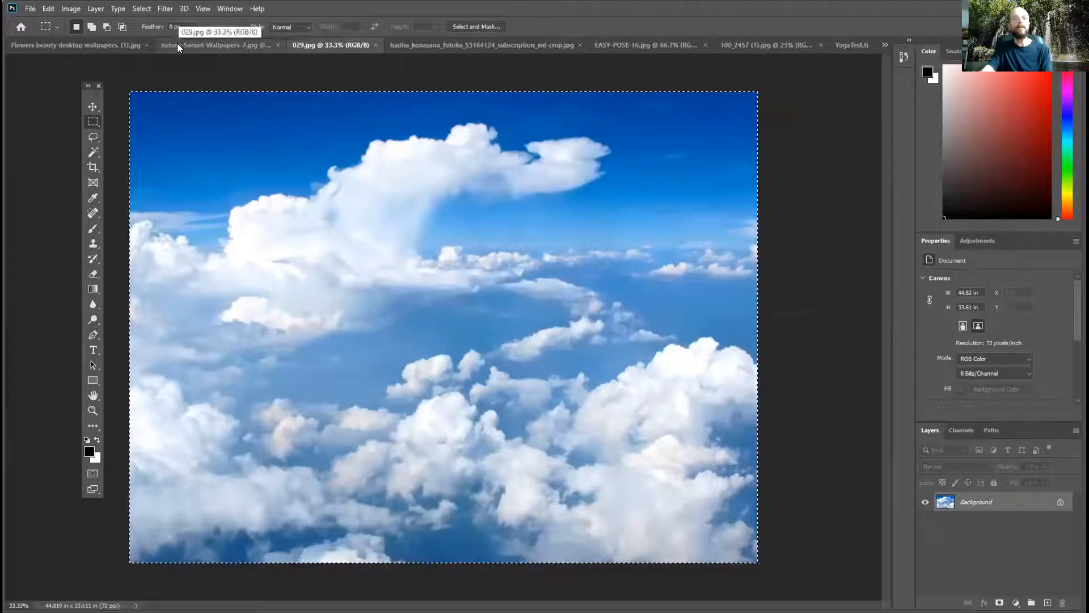
left_click(107, 46)
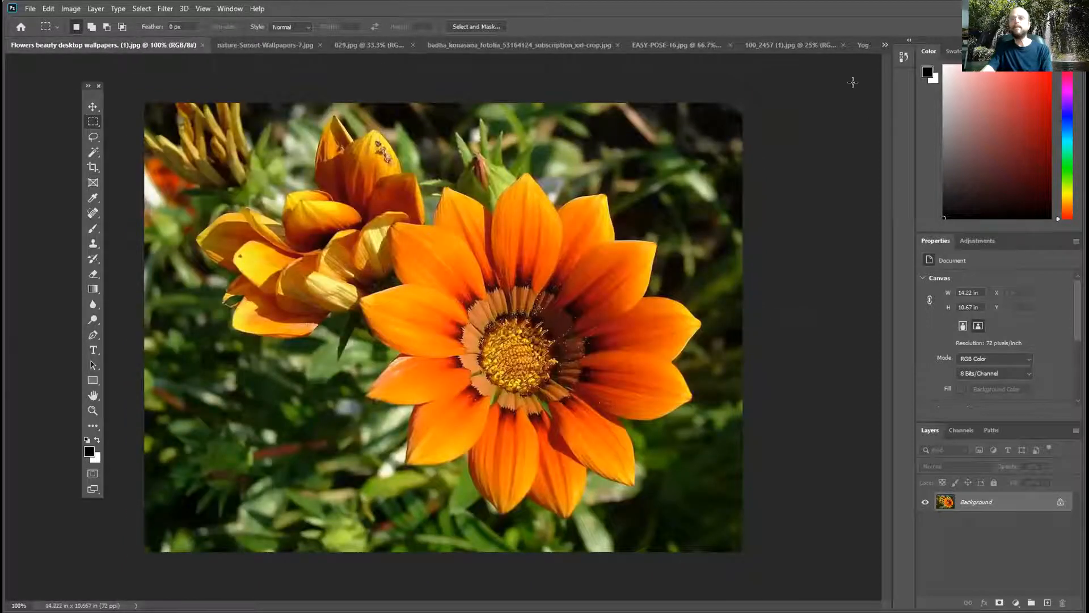
left_click(884, 41)
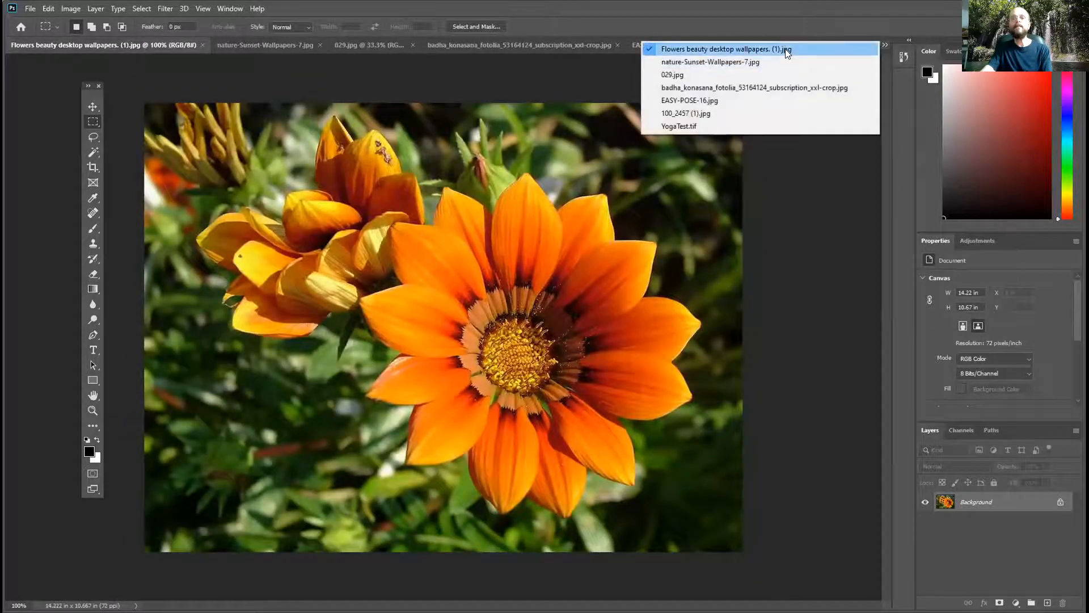
left_click(776, 62)
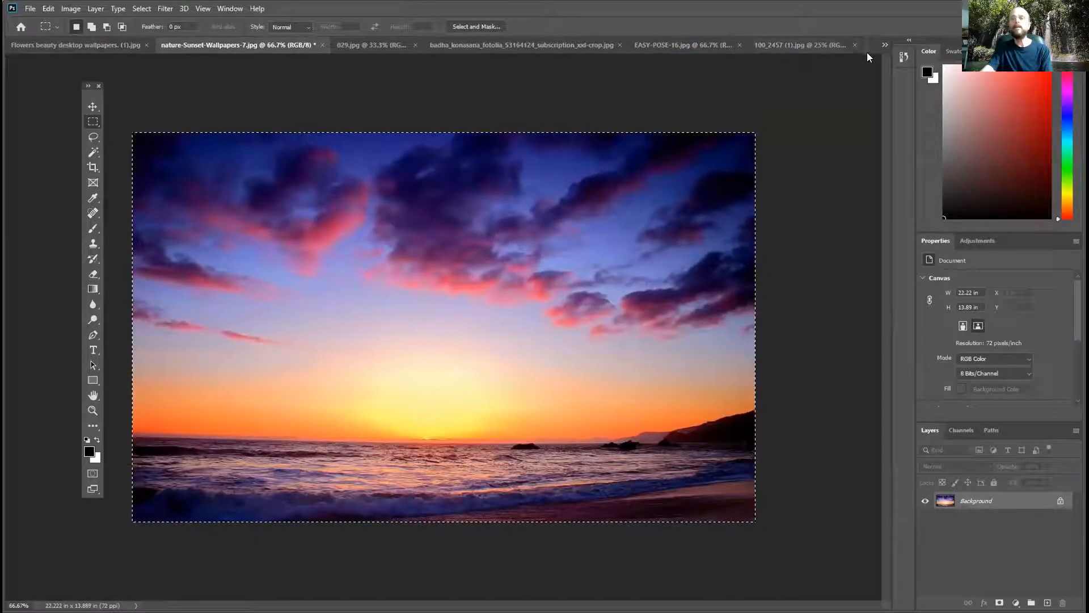
left_click(882, 42)
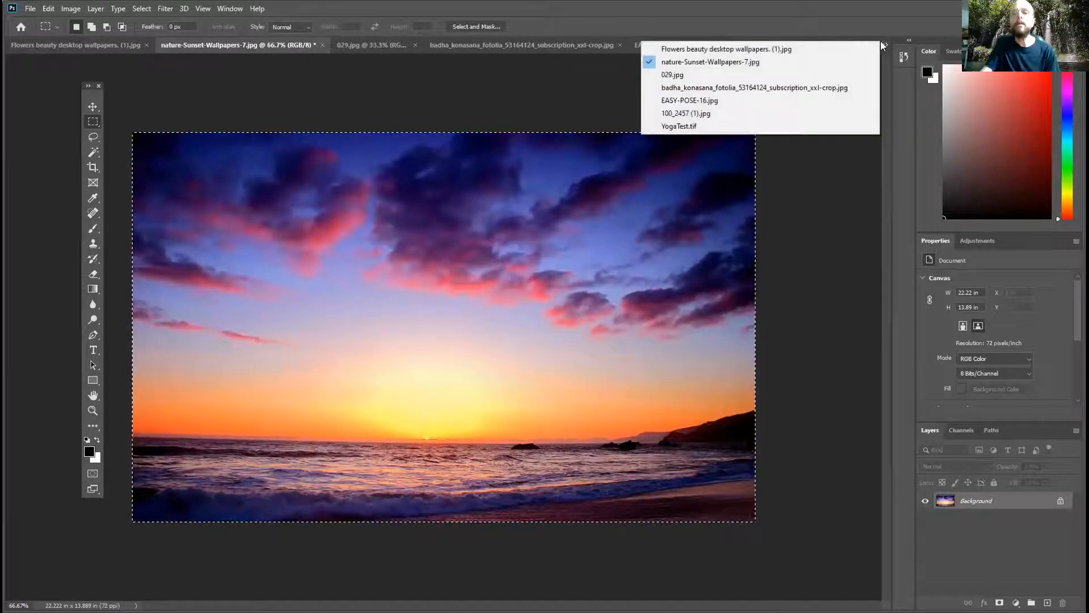
left_click(726, 113)
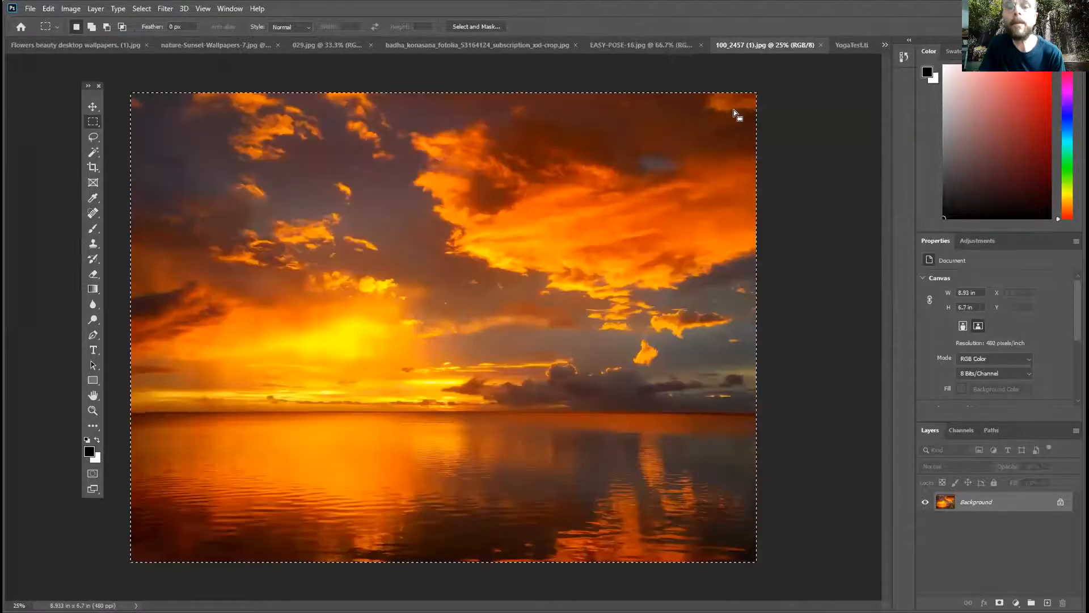
left_click(883, 43)
left_click(749, 86)
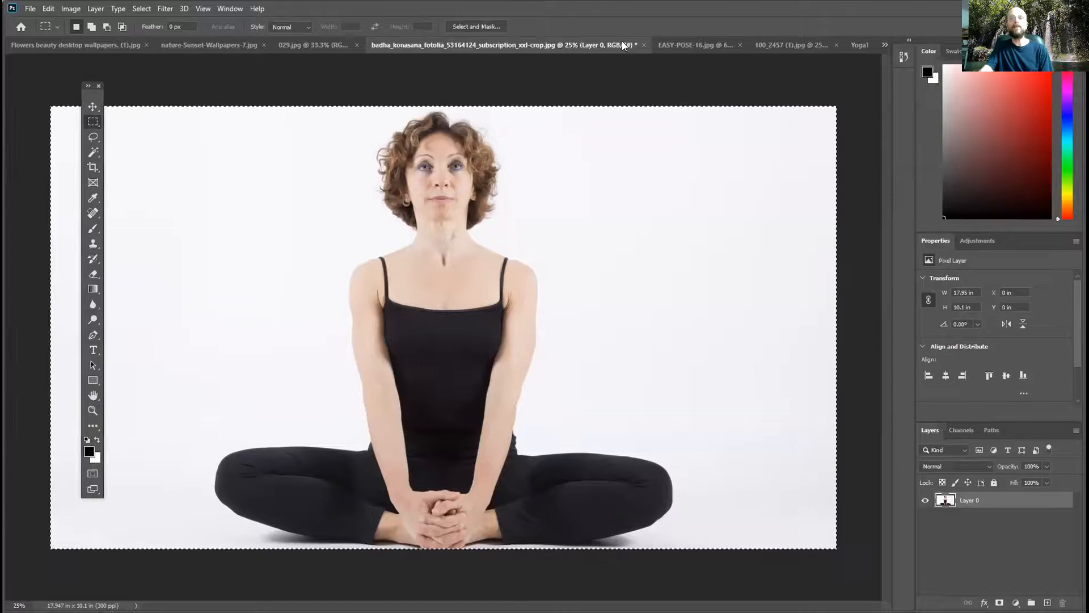
key("ctrl+d")
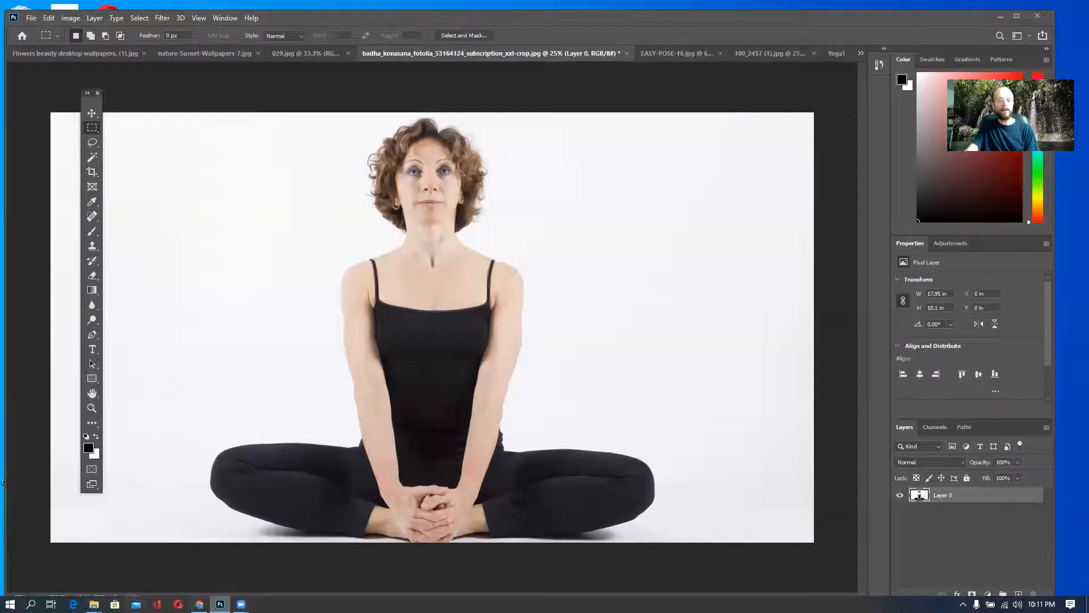
- Switch to Chrome and browse the Bing image results for sunrise photos of at least 3000 x 3000
left_click(199, 603)
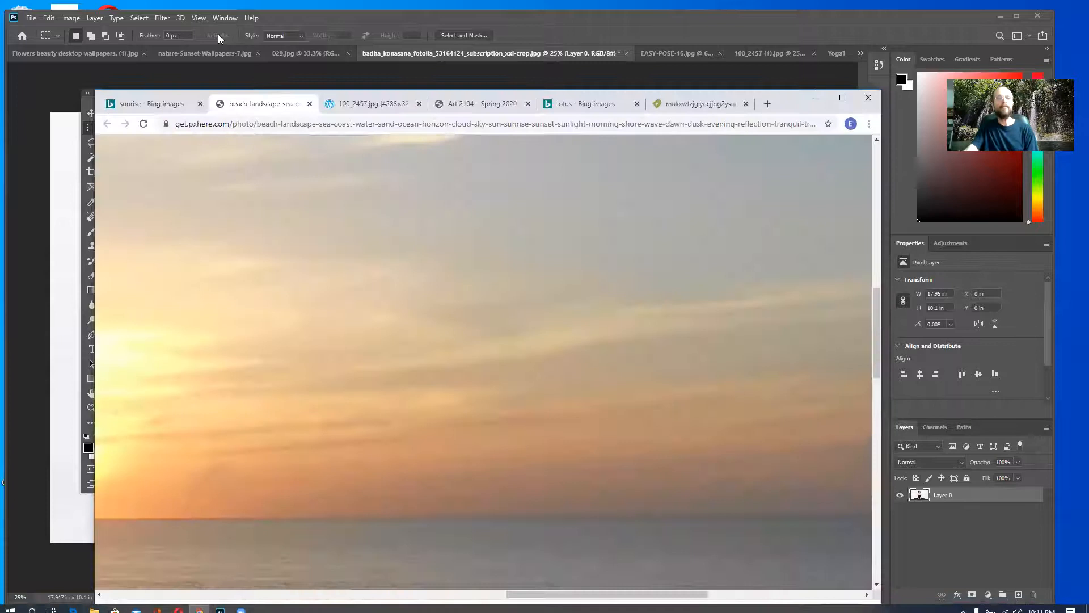
left_click(166, 105)
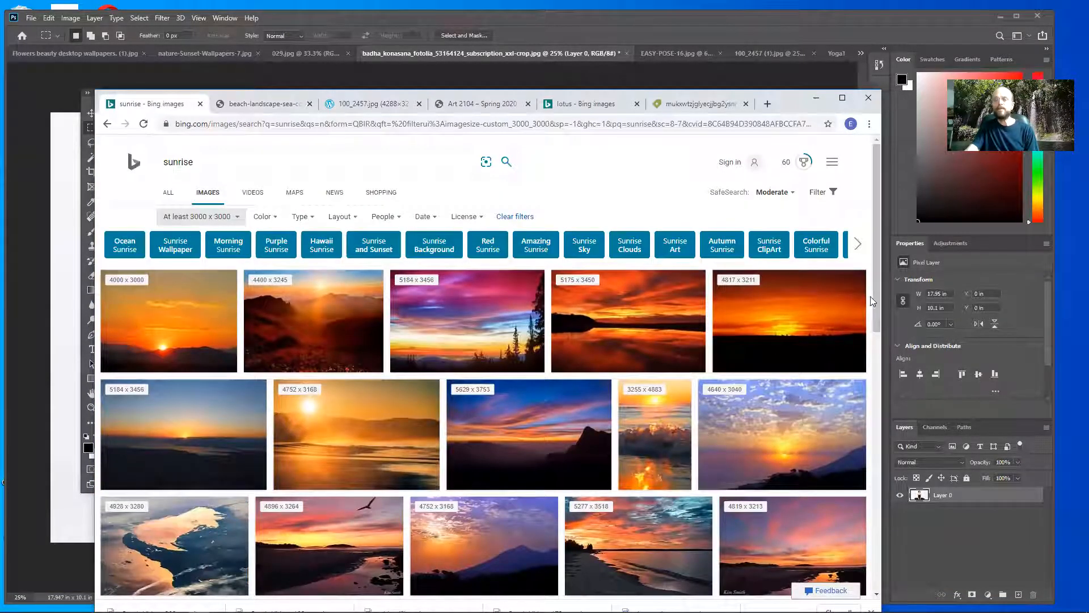
left_click_drag(875, 299, 875, 448)
scroll(876, 448, "down", 3)
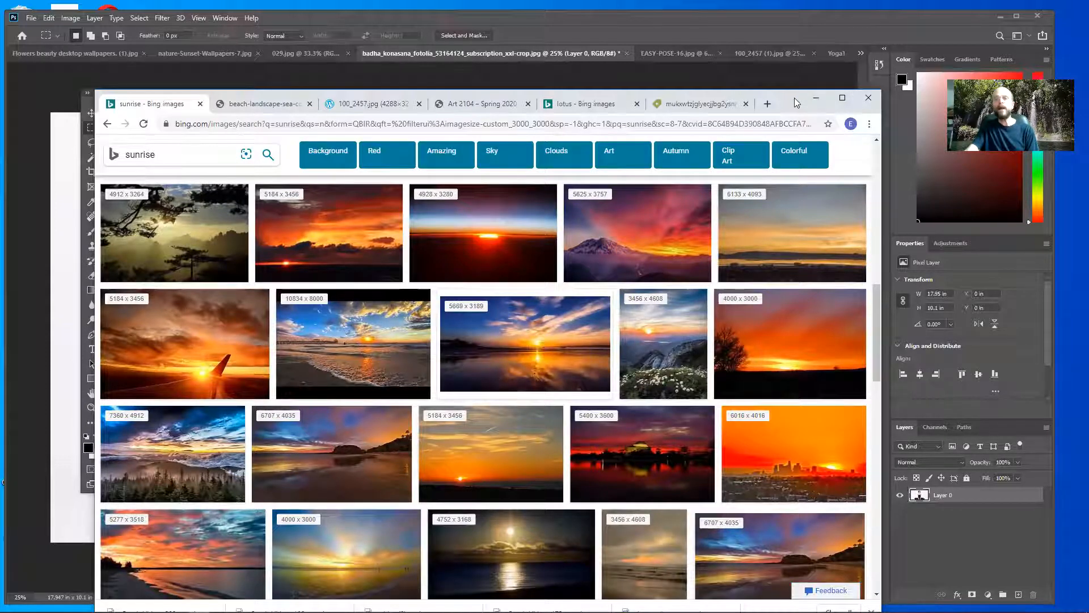
left_click(815, 98)
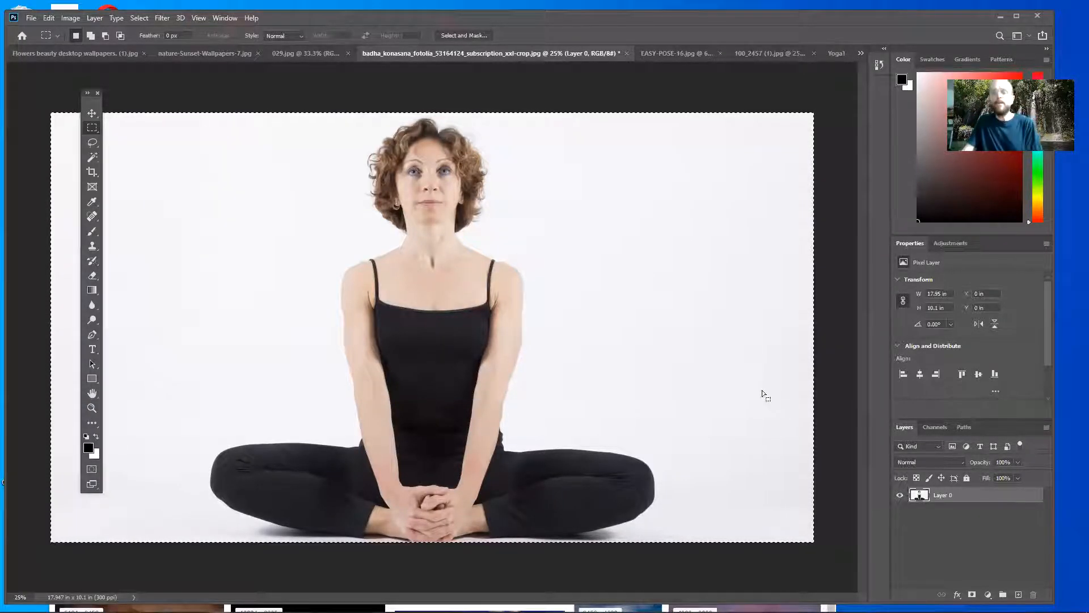
- In YogaTest.tif, hide the orange sunset layer, toggling the cloud layer off and back on
left_click(837, 53)
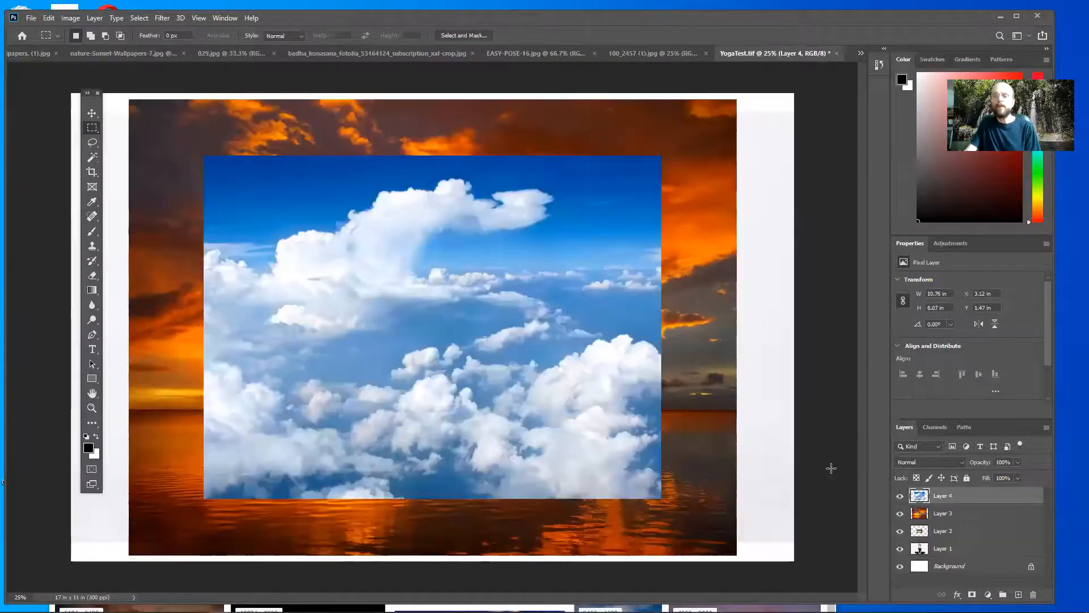
left_click(900, 496)
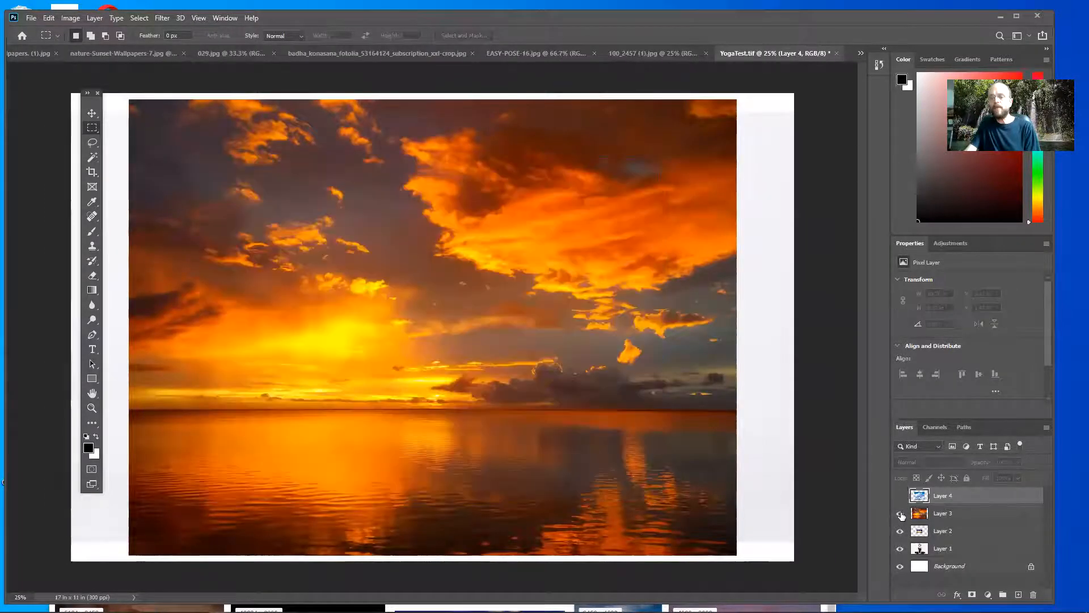
left_click(900, 513)
left_click(900, 530)
left_click(900, 530)
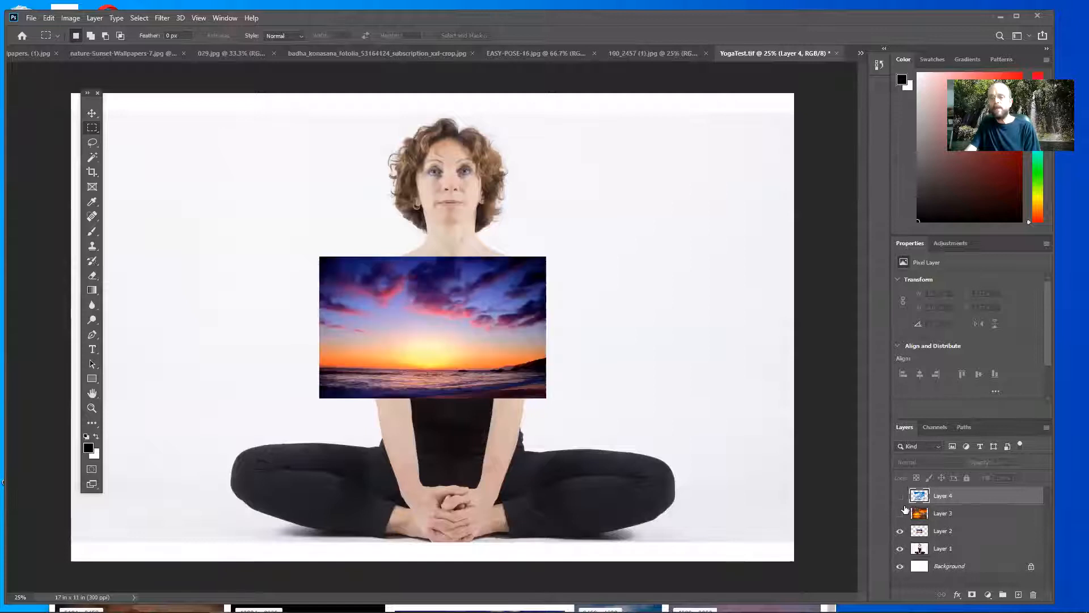
left_click(899, 496)
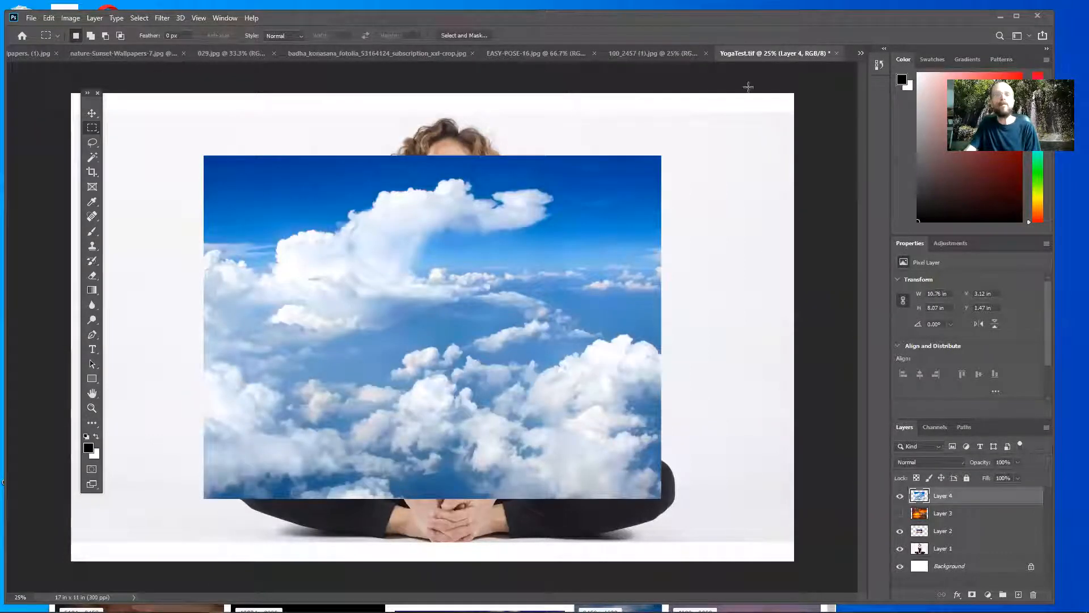
- Copy the full-size beach sunrise image from Chrome and paste it into YogaTest.tif in Photoshop as a new layer
left_click_drag(797, 19, 833, 20)
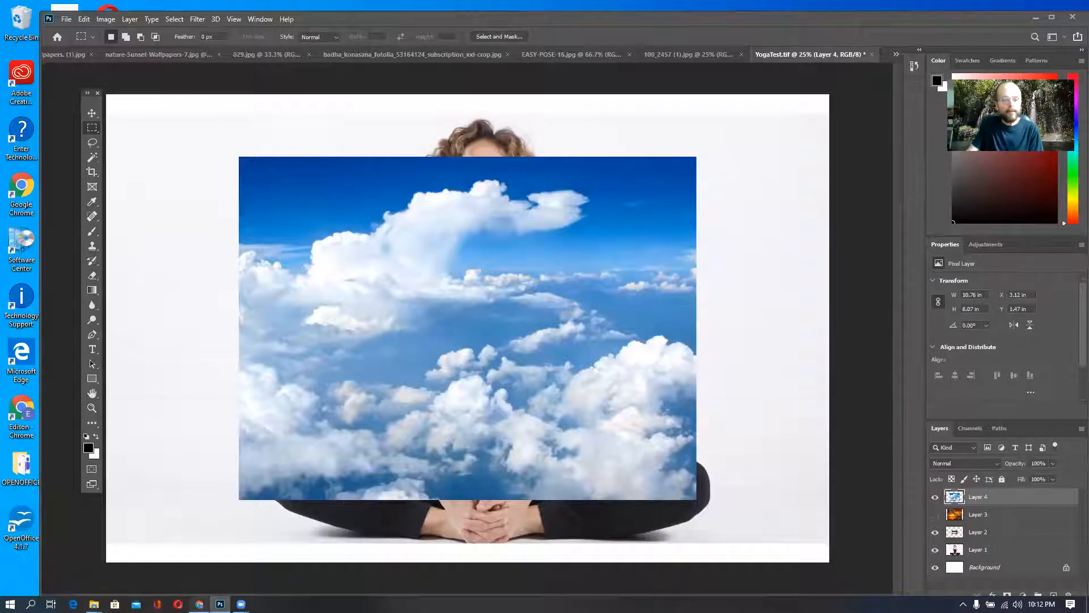
left_click(200, 603)
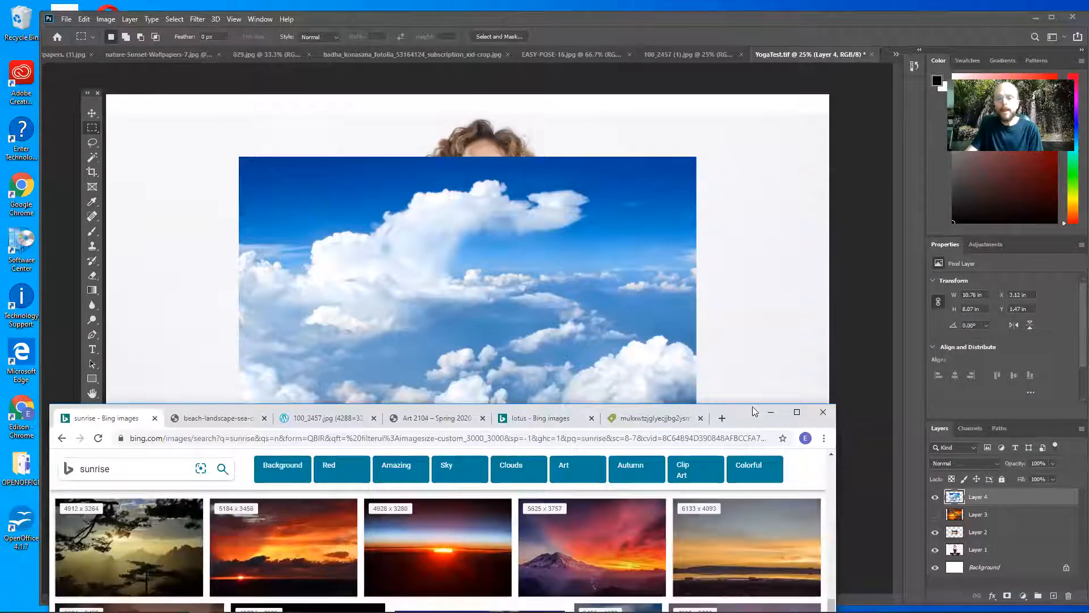
left_click_drag(753, 410, 758, 74)
left_click(231, 84)
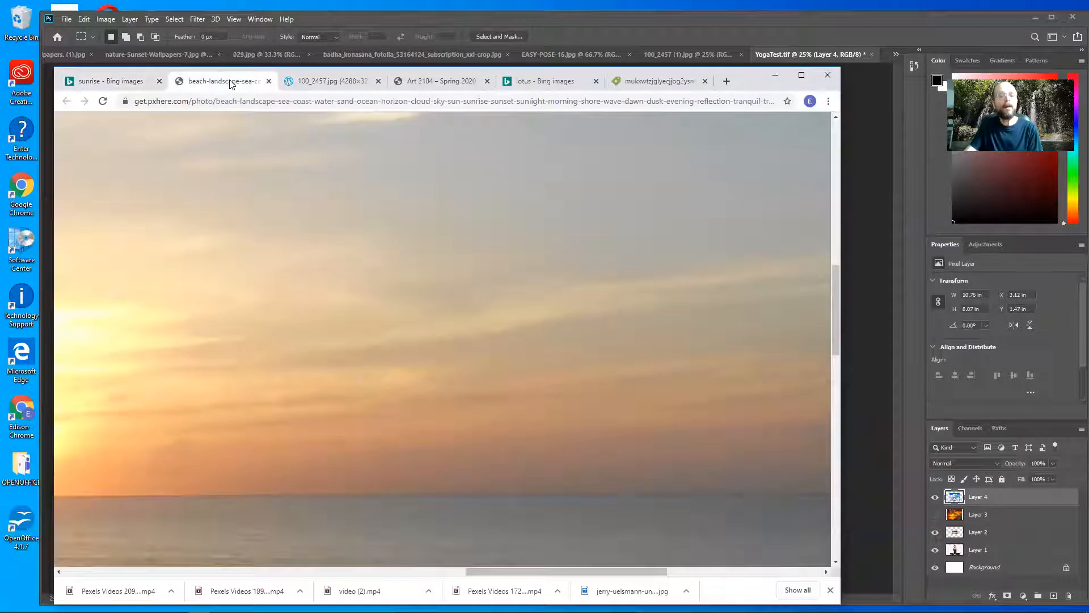
left_click(522, 399)
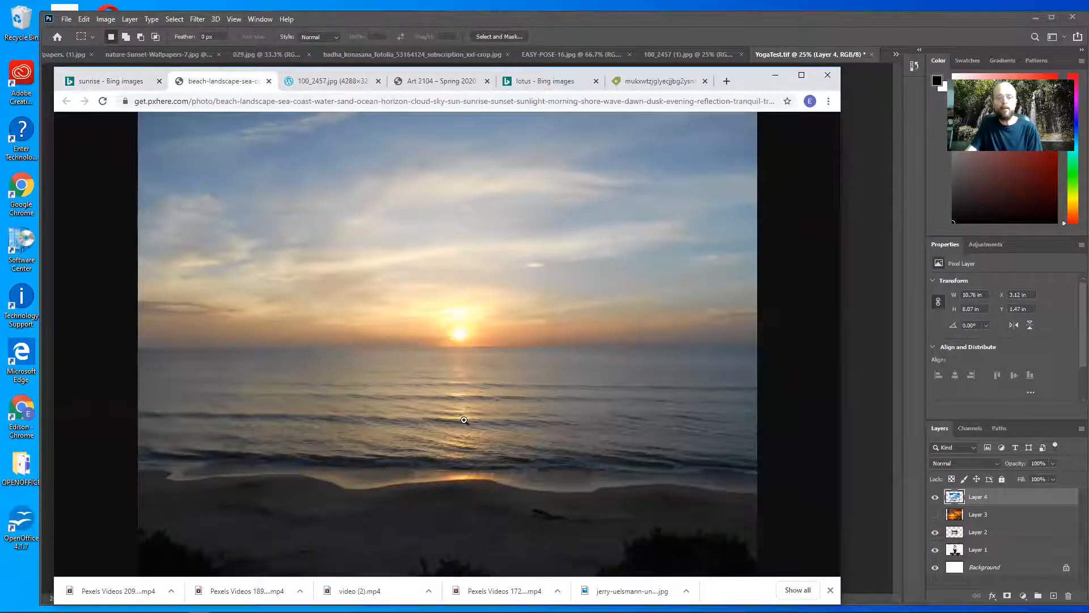
left_click(462, 400)
right_click(444, 396)
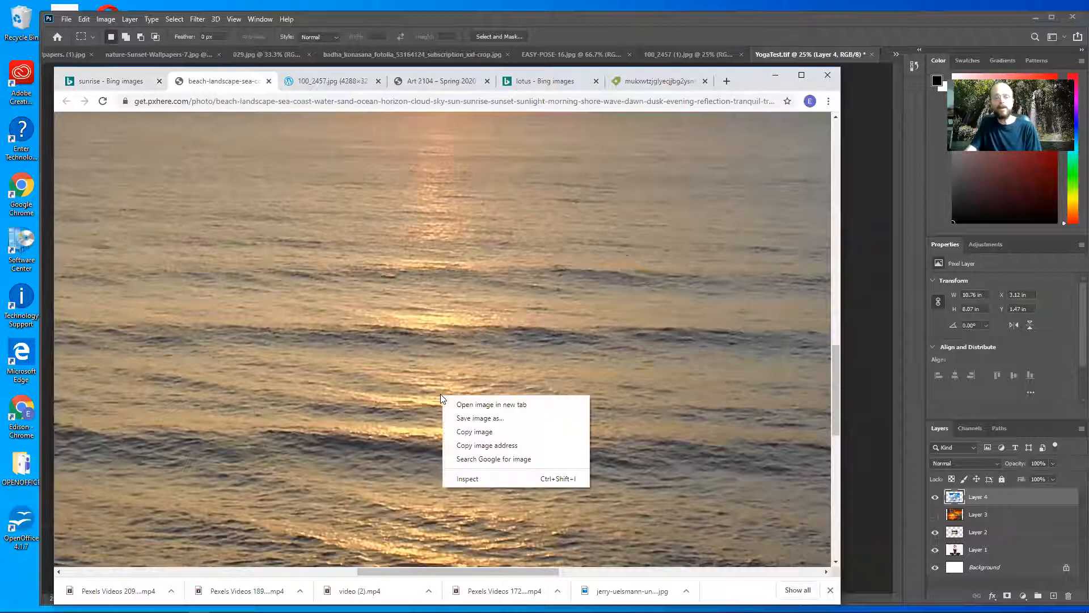
left_click(465, 432)
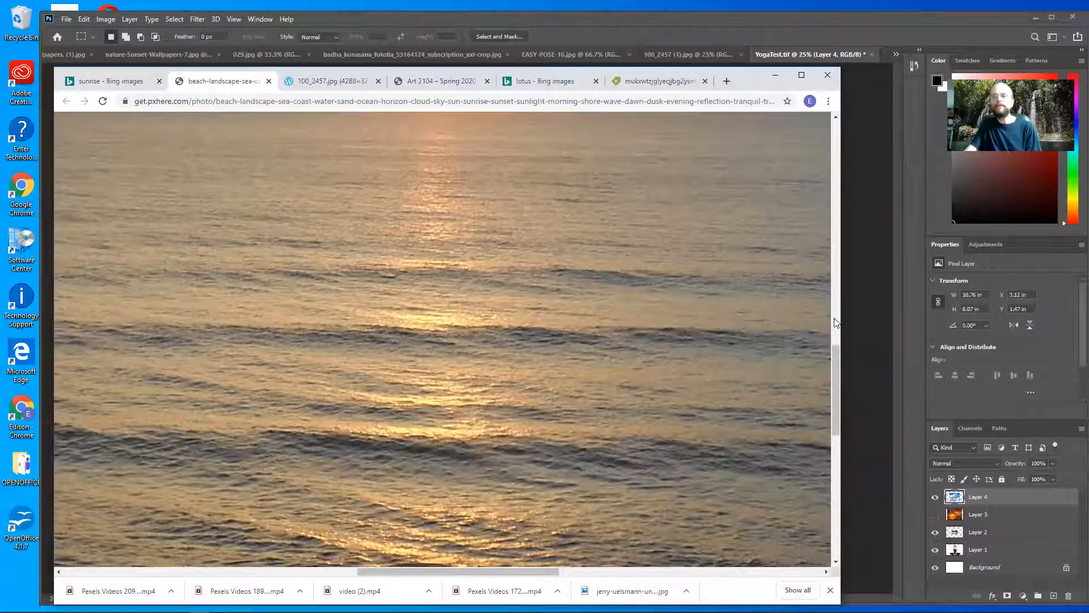
left_click(873, 279)
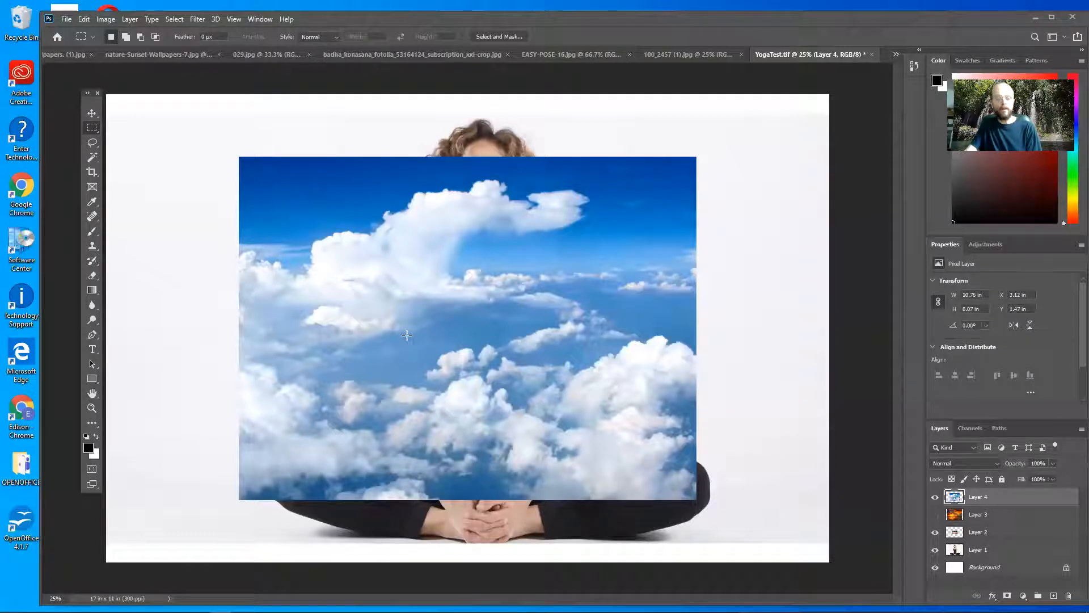
key("ctrl+v")
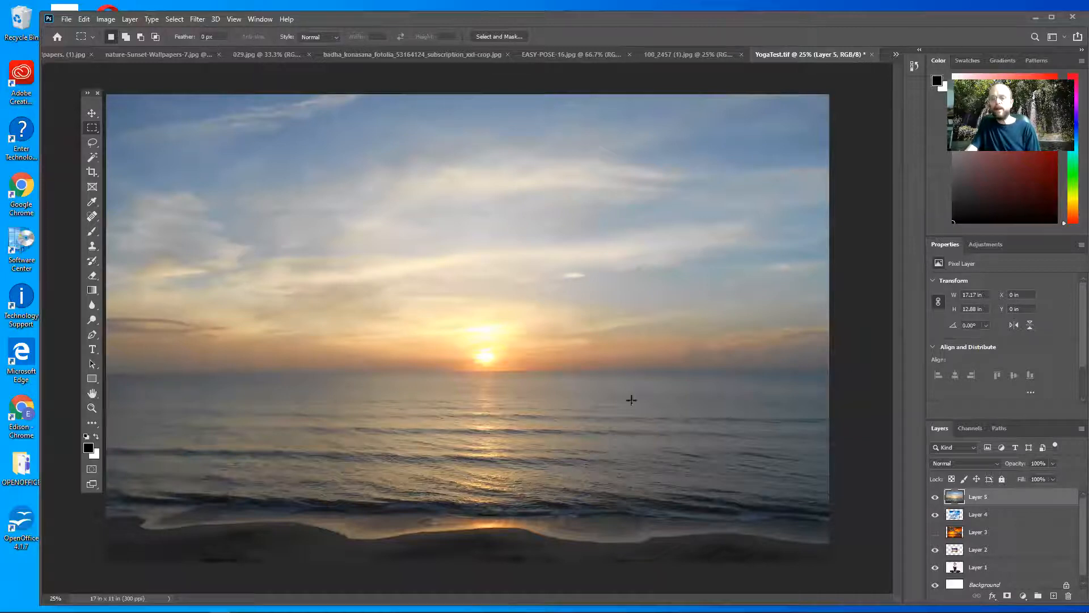
- Move the beach sunrise layer directly above the seated woman layer and hide the layers above it
left_click_drag(959, 497, 980, 554)
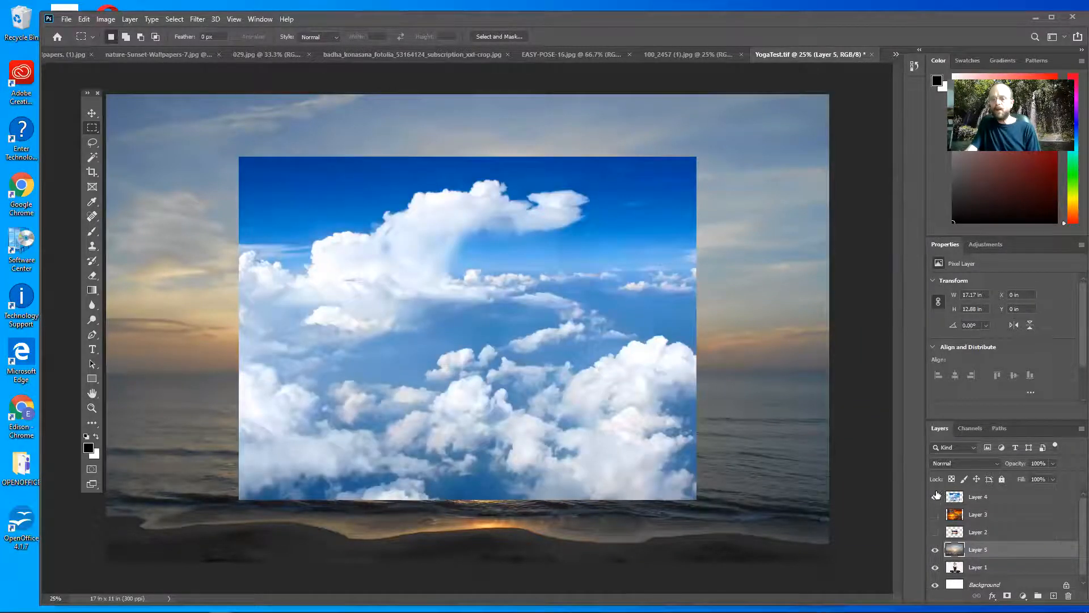
left_click(935, 497)
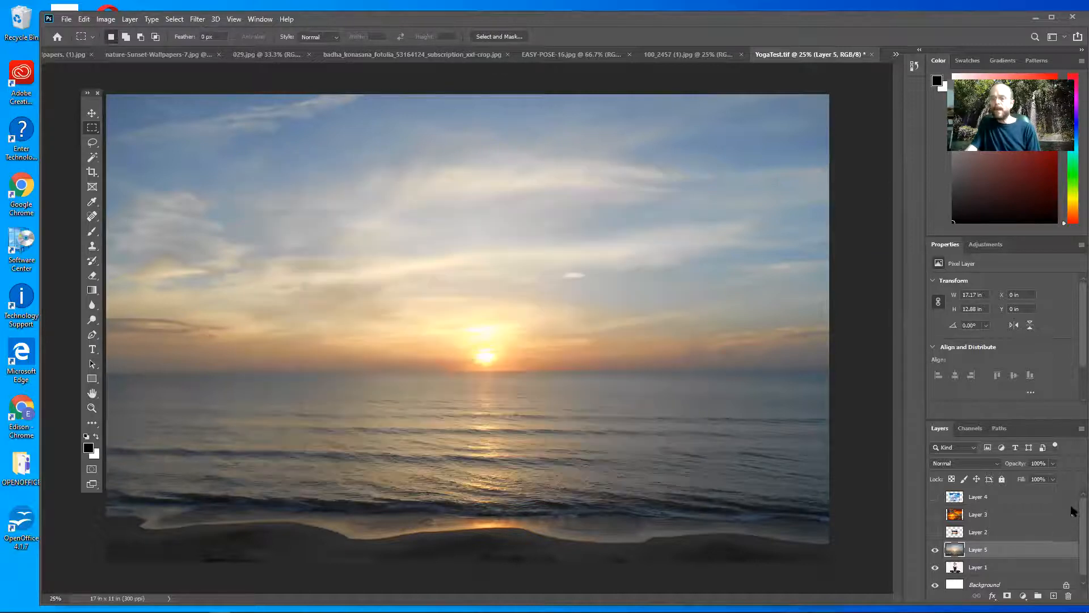
left_click_drag(959, 419, 970, 203)
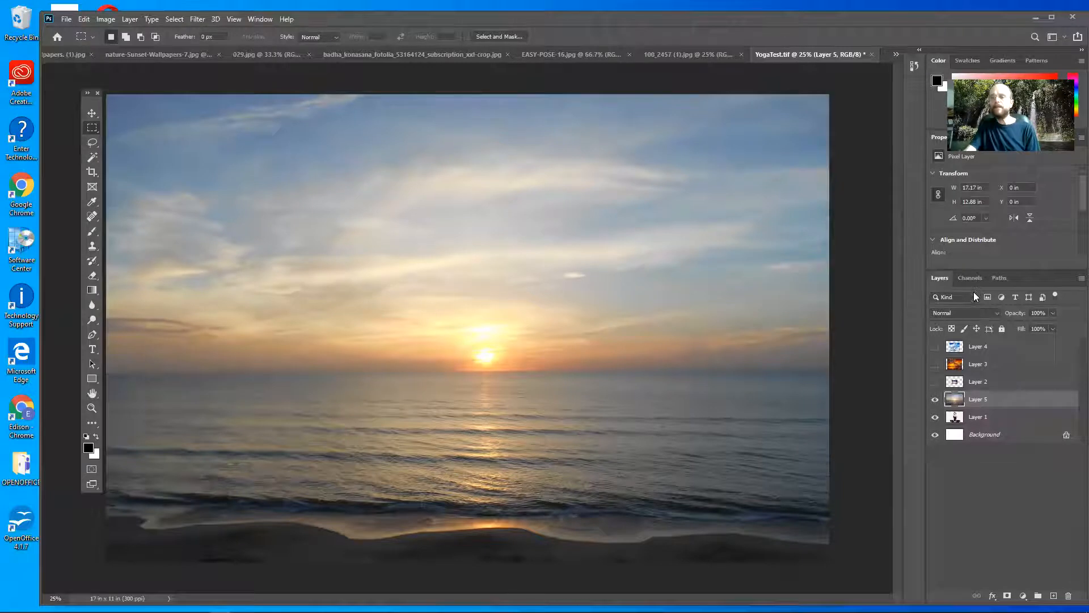
- Inspect the bottom of the layer stack by hiding the beach sunrise and seated woman layers, then showing the woman again
left_click(935, 398)
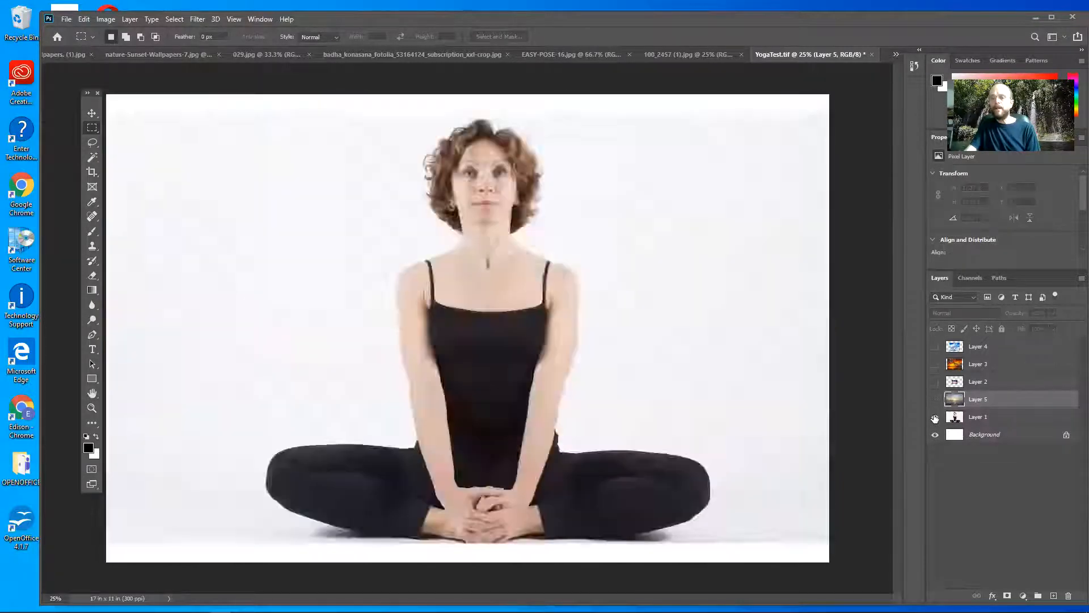
left_click(934, 416)
left_click(955, 419)
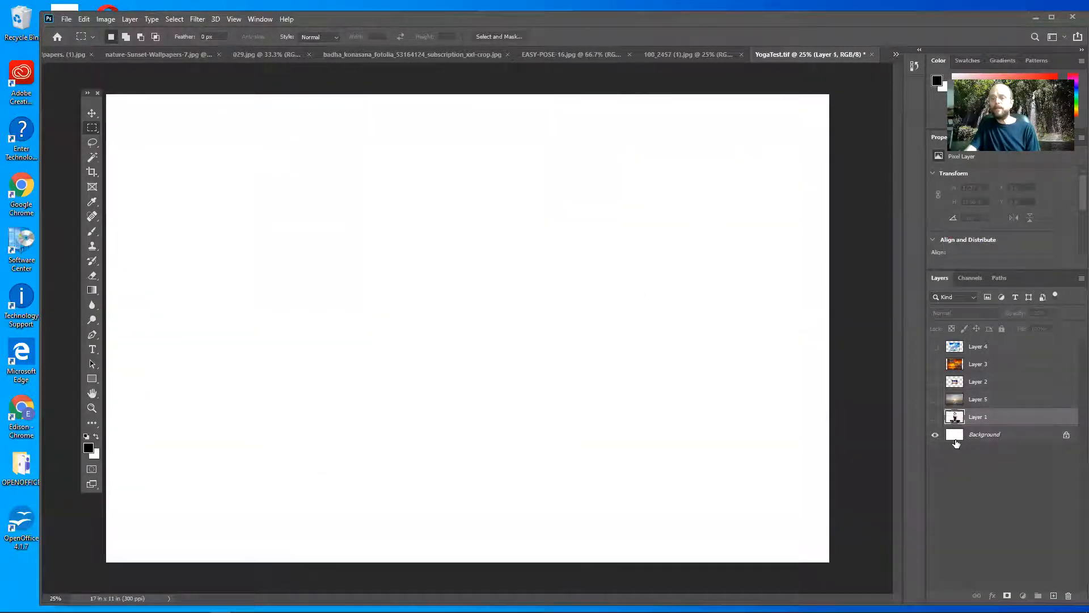
left_click(955, 436)
left_click(934, 418)
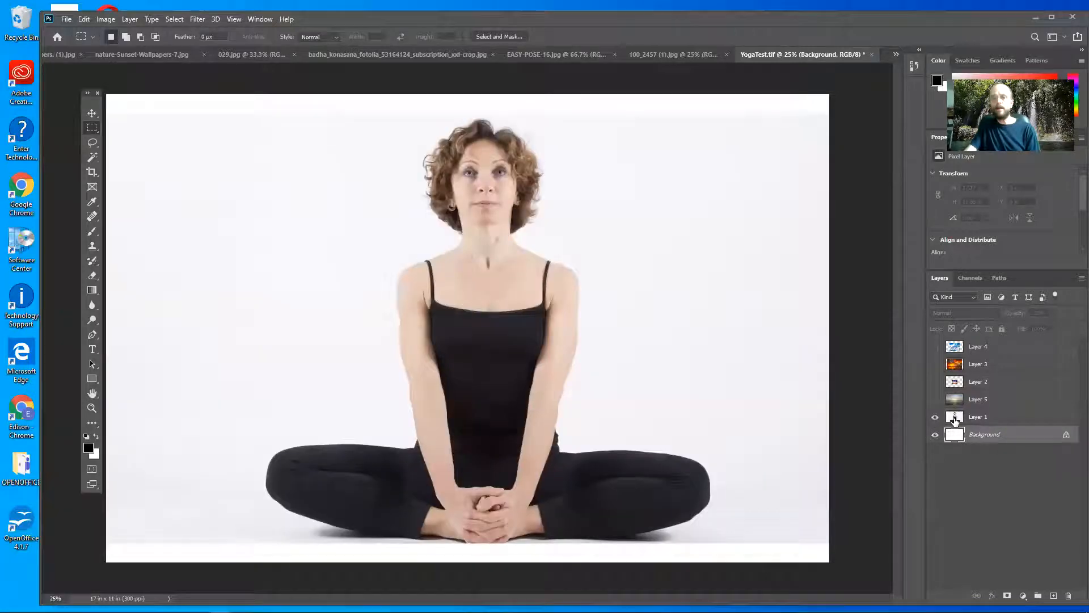
- Select and show the beach sunrise layer over the seated woman and set its blend mode to Color Burn
left_click(957, 403)
left_click(934, 399)
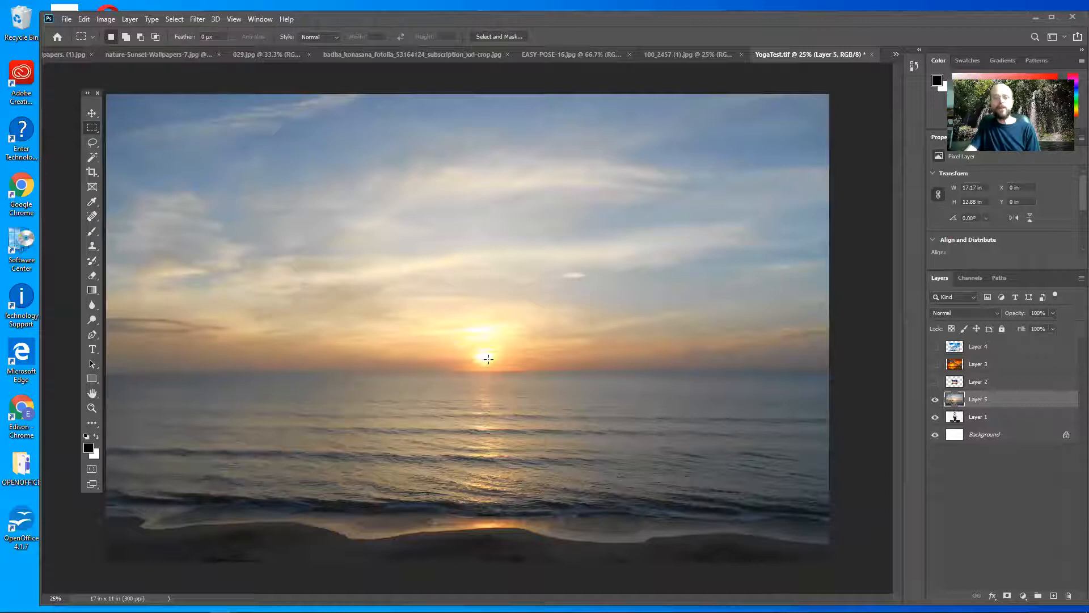
left_click(935, 400)
left_click(935, 400)
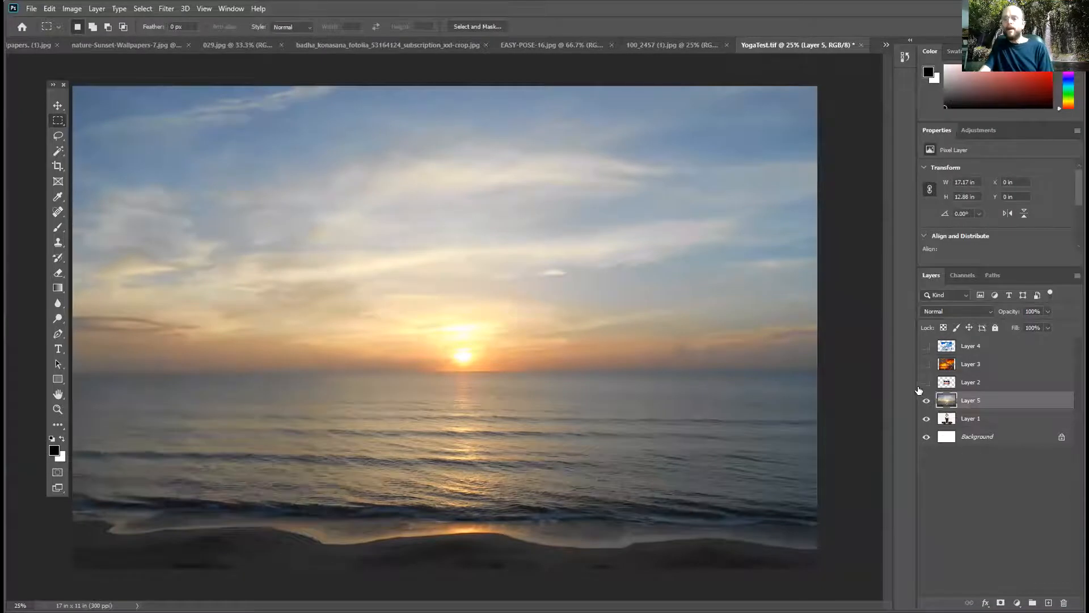
left_click(945, 310)
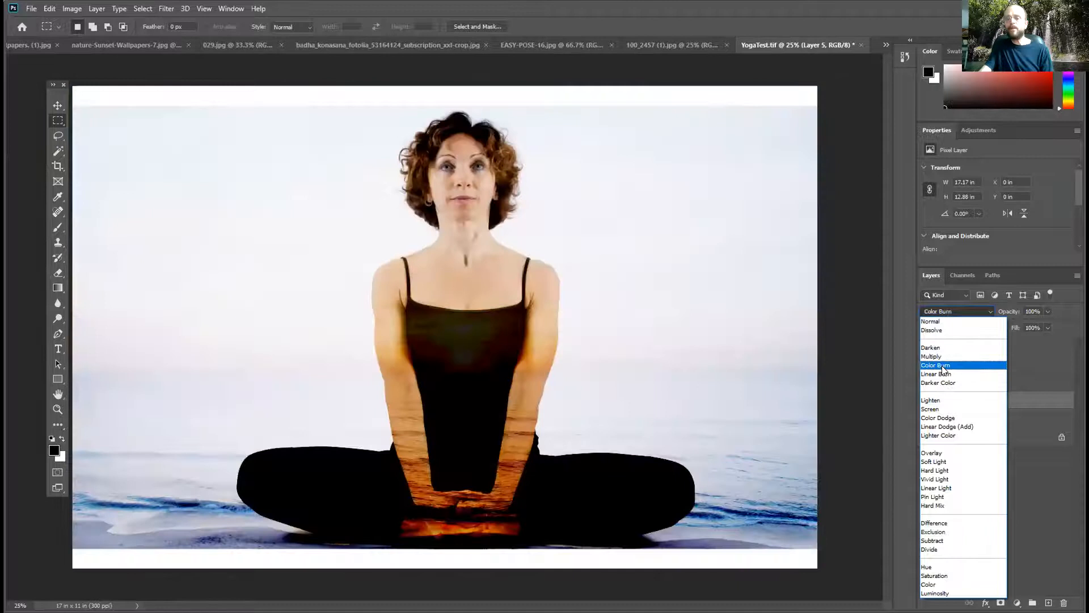
left_click(943, 366)
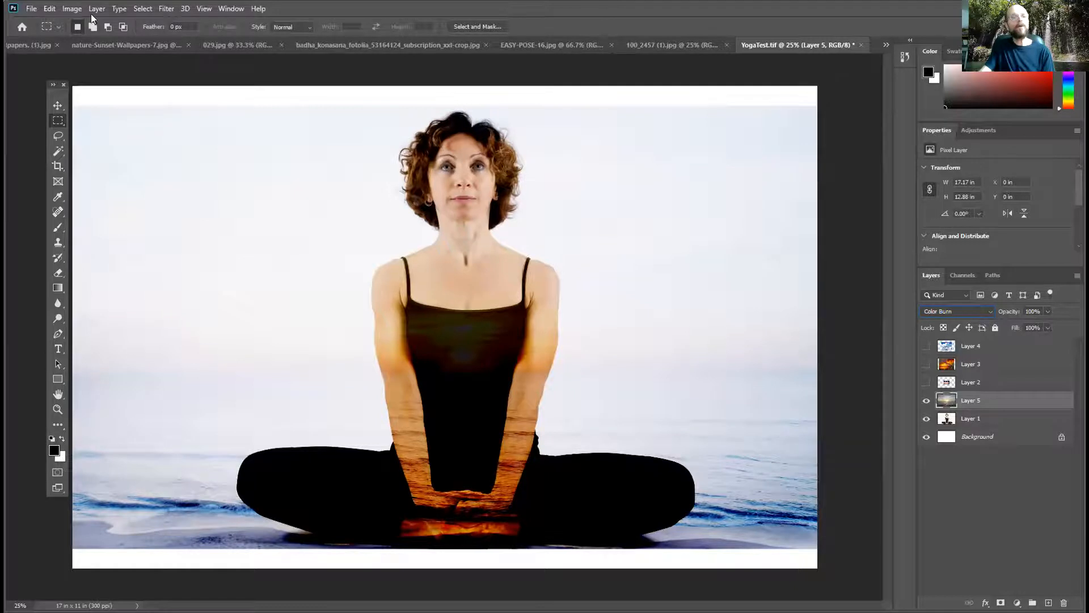
- Duplicate YogaTest.tif as "YogaTest copy" and flatten the duplicate, discarding its hidden layers
left_click(69, 9)
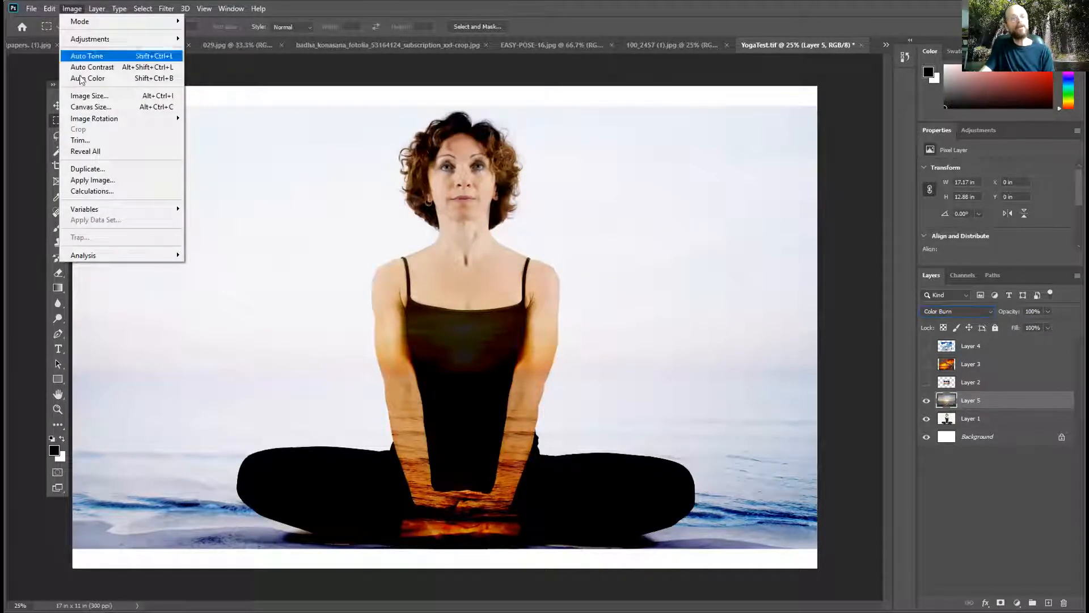
left_click(88, 169)
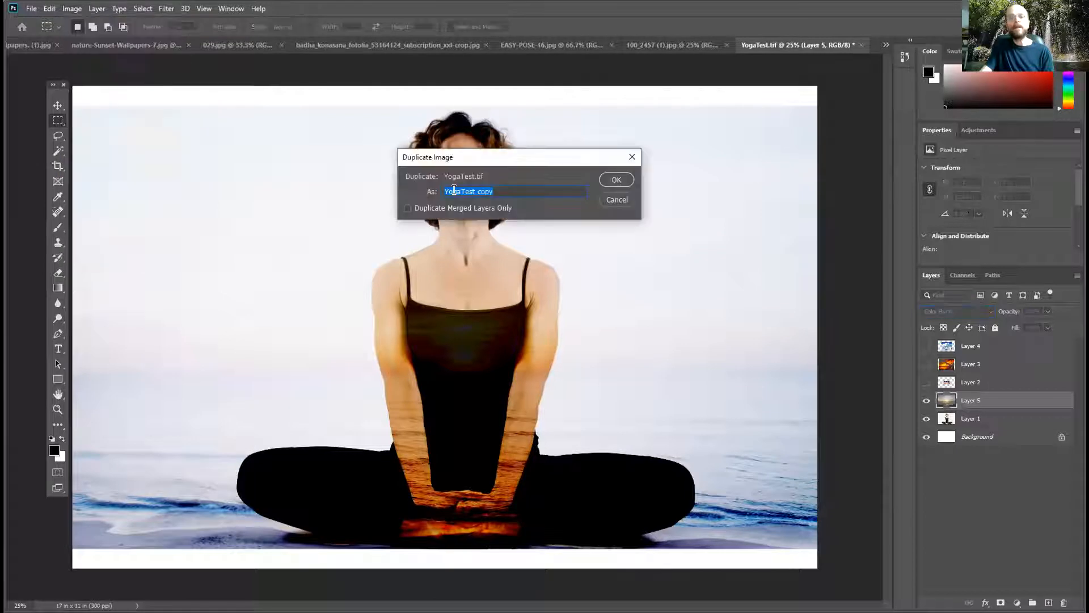
left_click(619, 179)
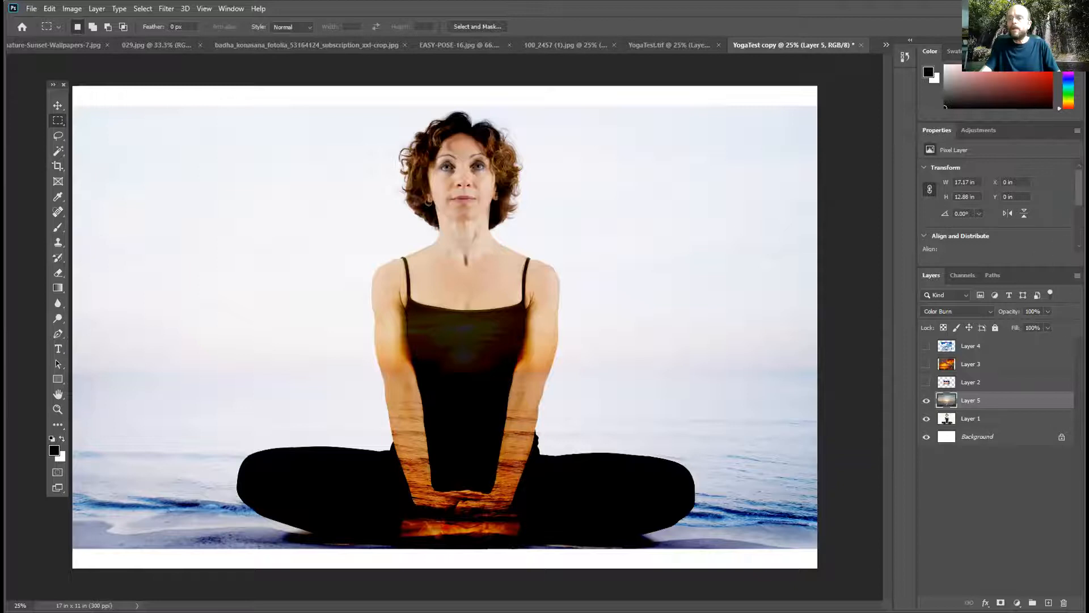
left_click(933, 279)
left_click(1077, 275)
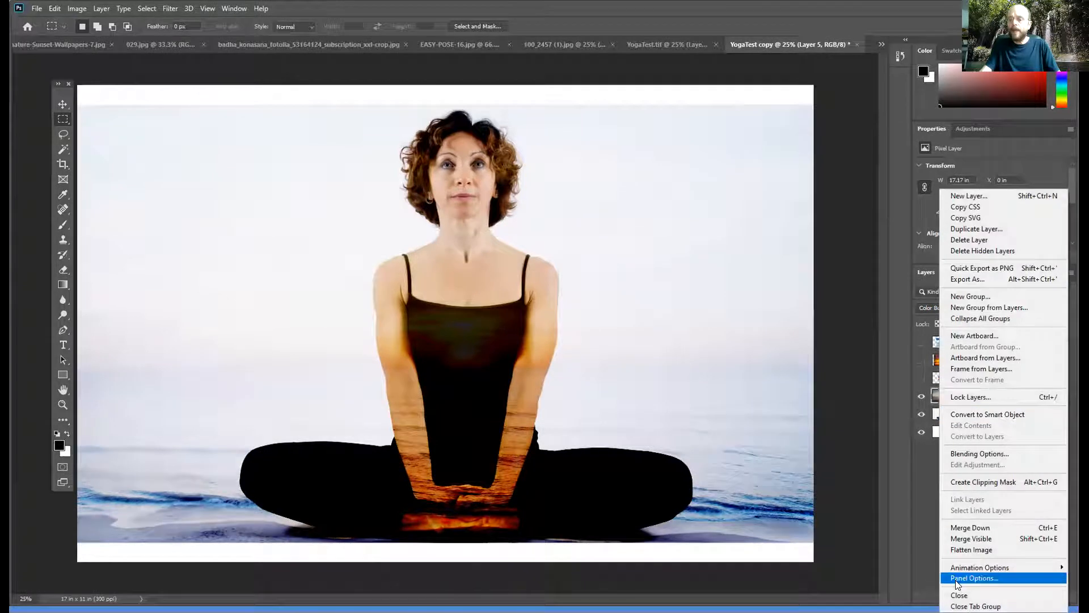
left_click(965, 547)
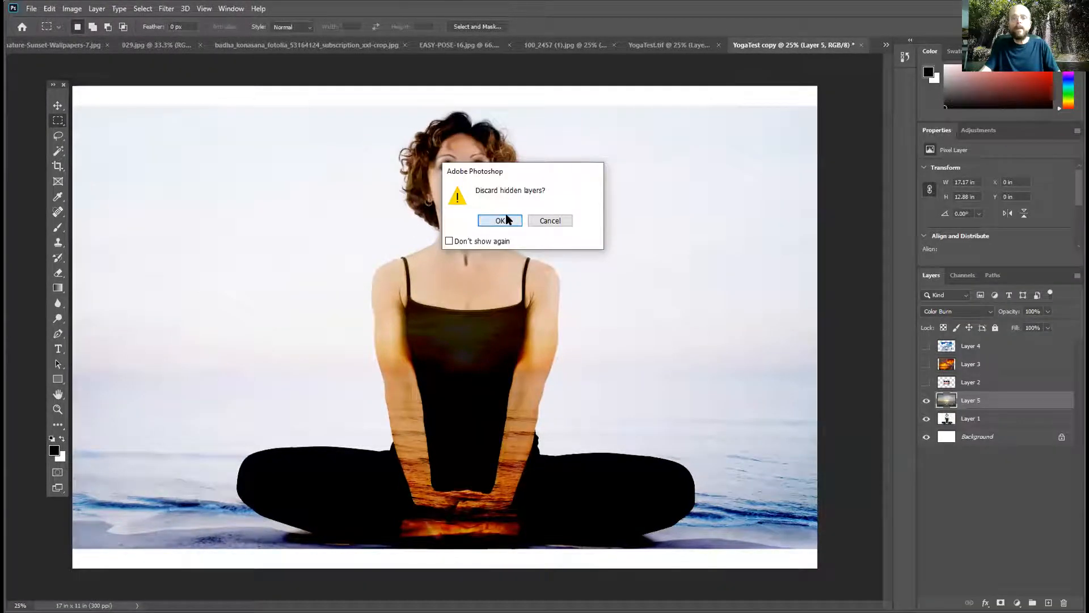
left_click(506, 219)
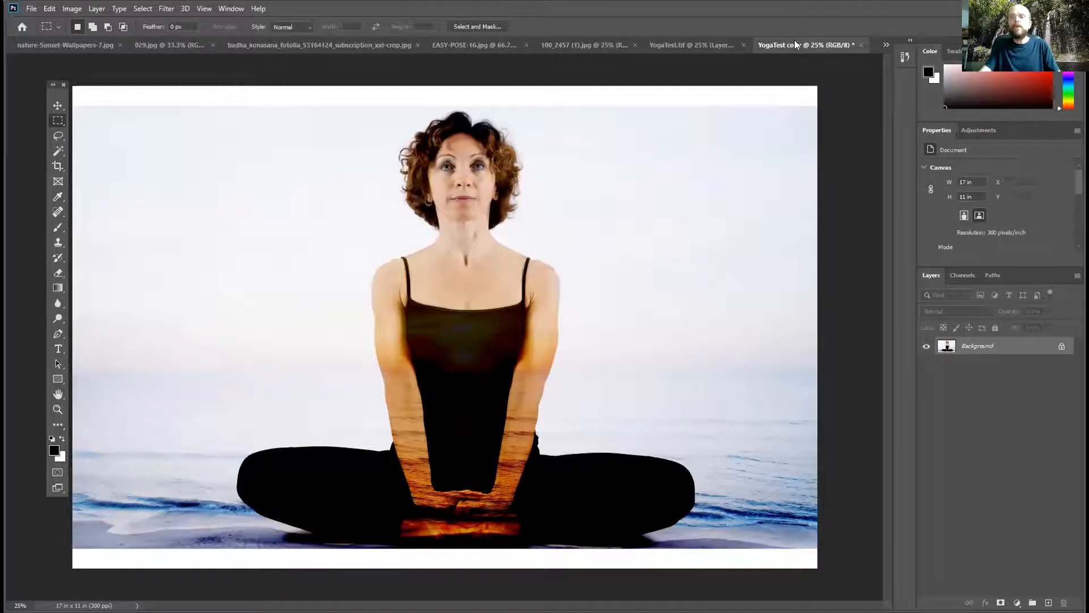
- Return to YogaTest.tif and set the beach sunrise layer's blend mode to Lighten
left_click(687, 44)
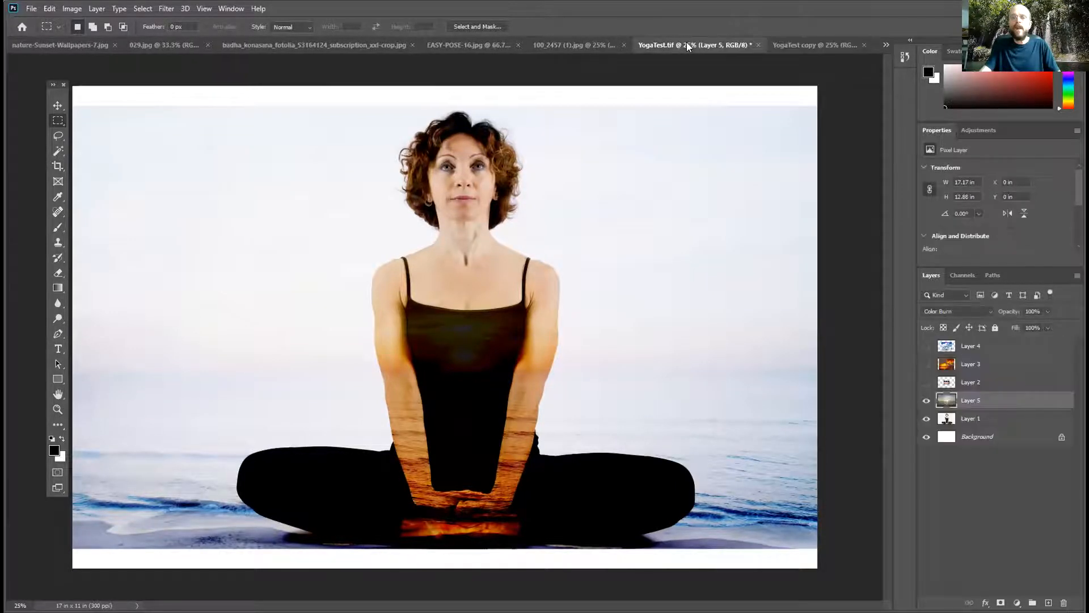
left_click(959, 311)
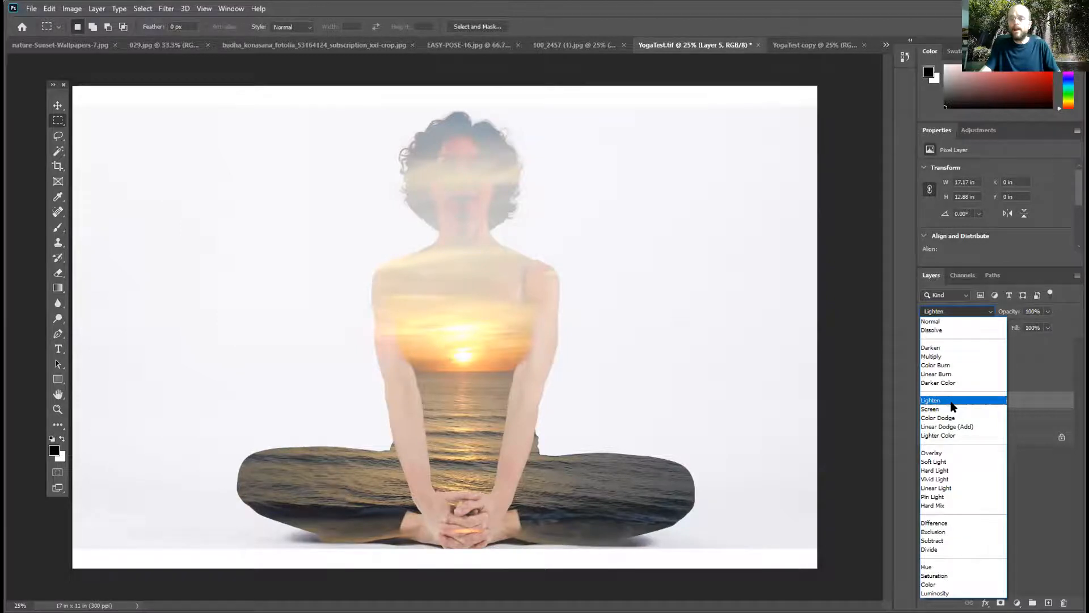
left_click(950, 402)
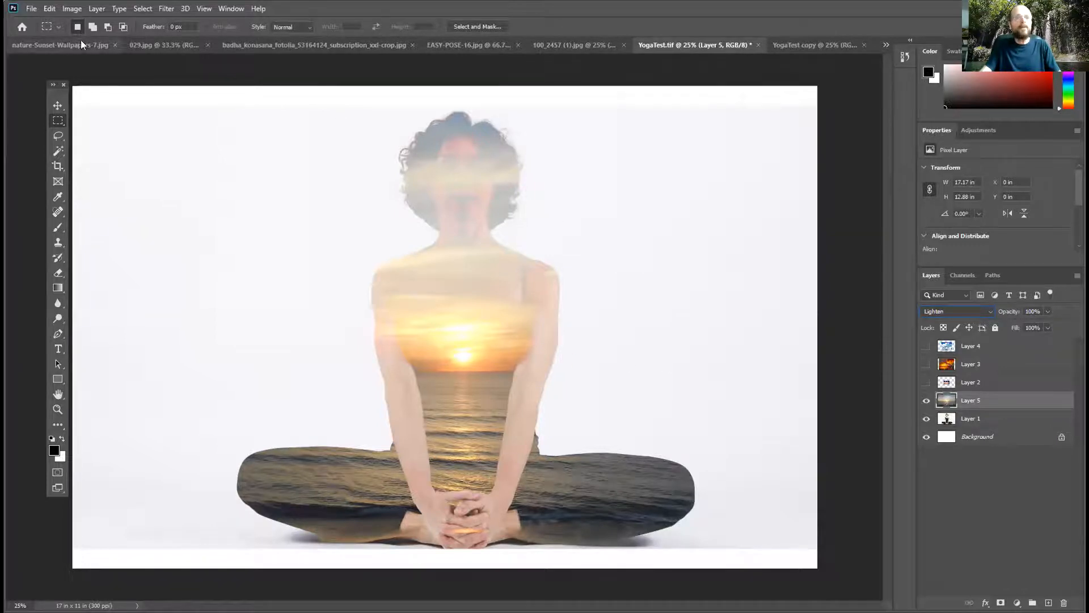
- Duplicate the Lighten version of YogaTest.tif as "YogaTest copy 2" and flatten it, discarding hidden layers
left_click(50, 9)
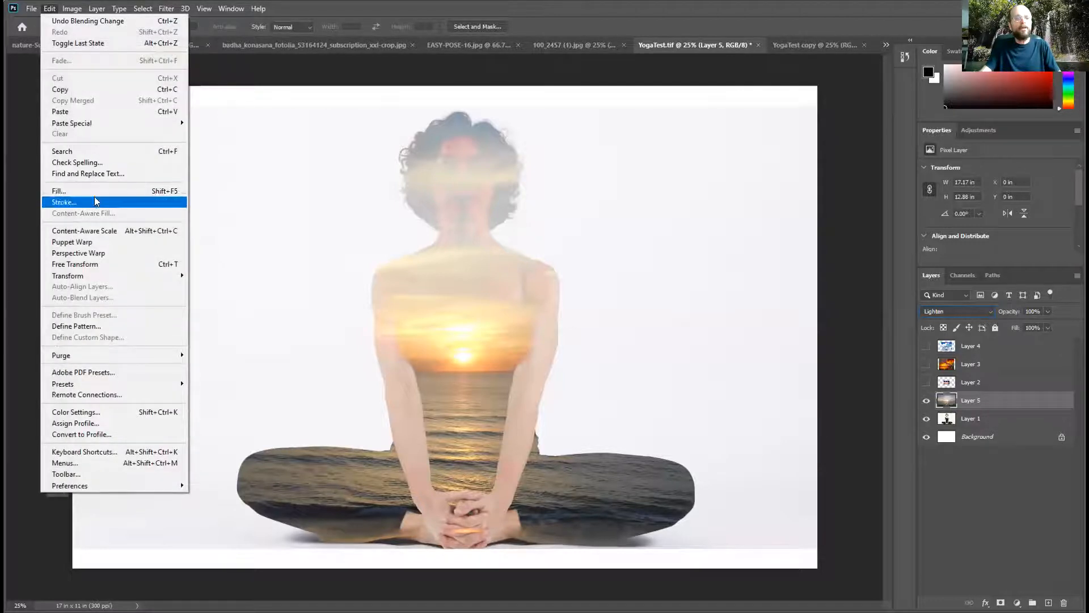
mouse_move(71, 9)
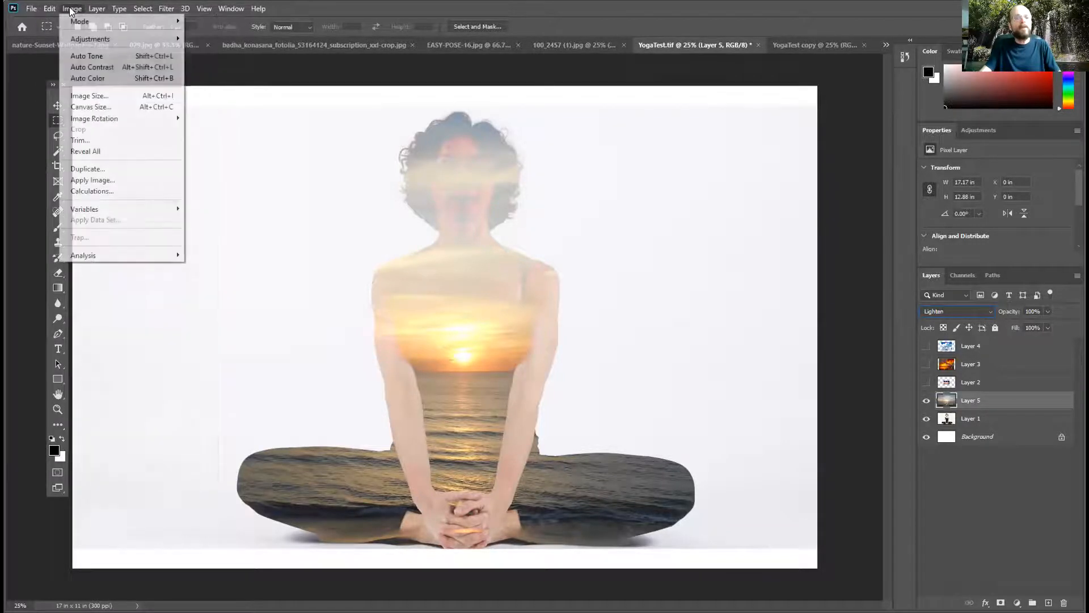
left_click(120, 171)
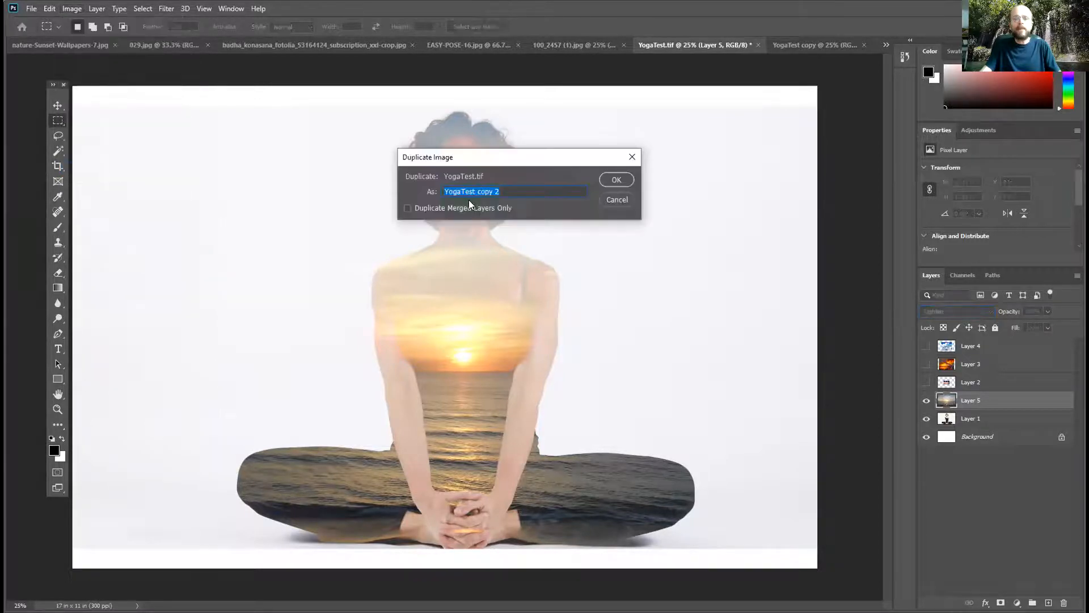
left_click(617, 179)
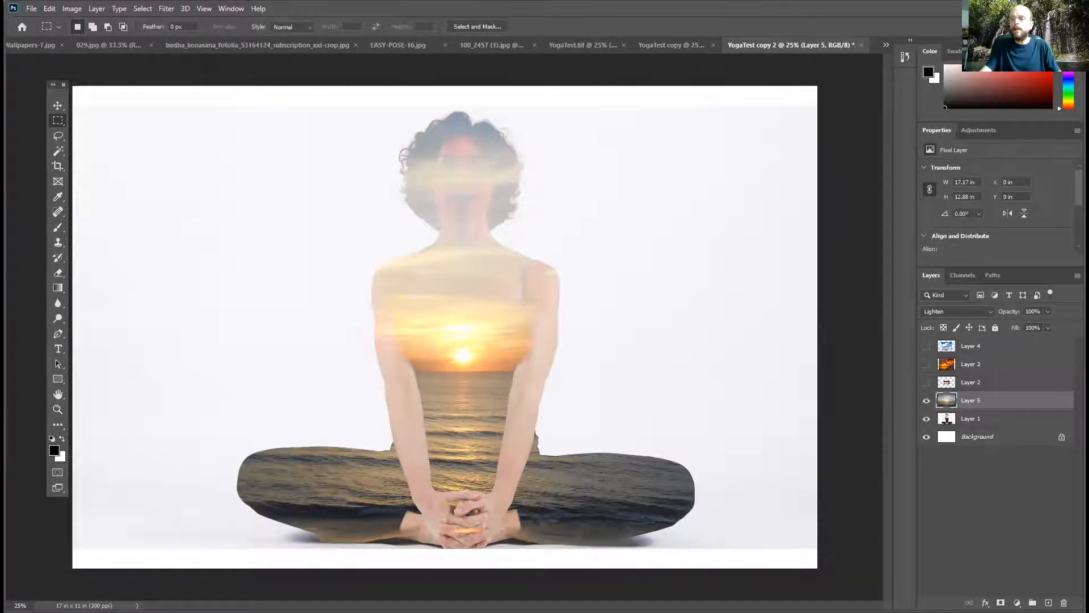
left_click(1077, 275)
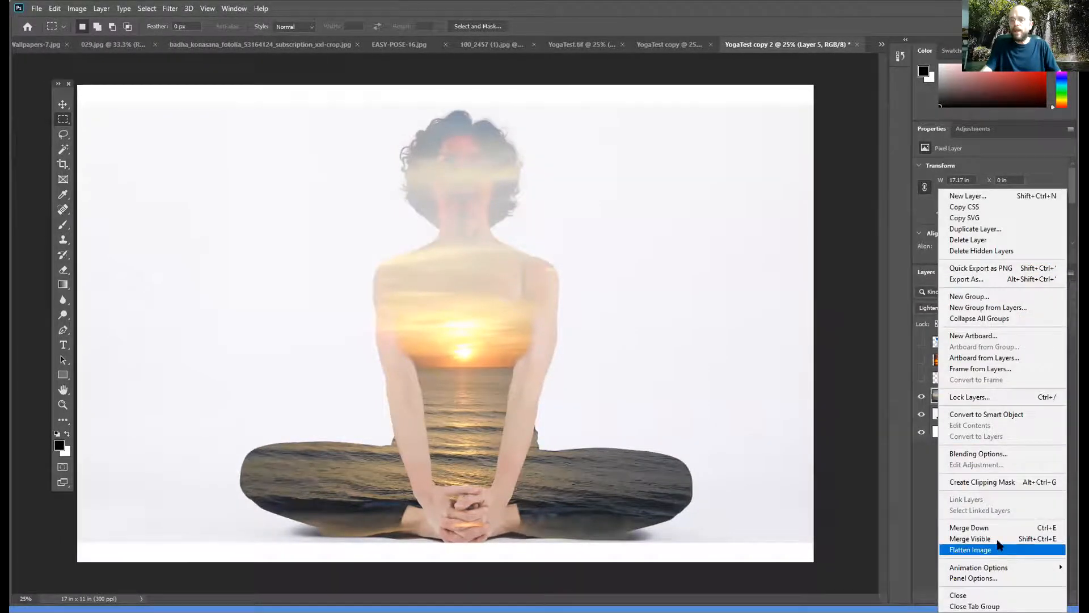
left_click(1001, 551)
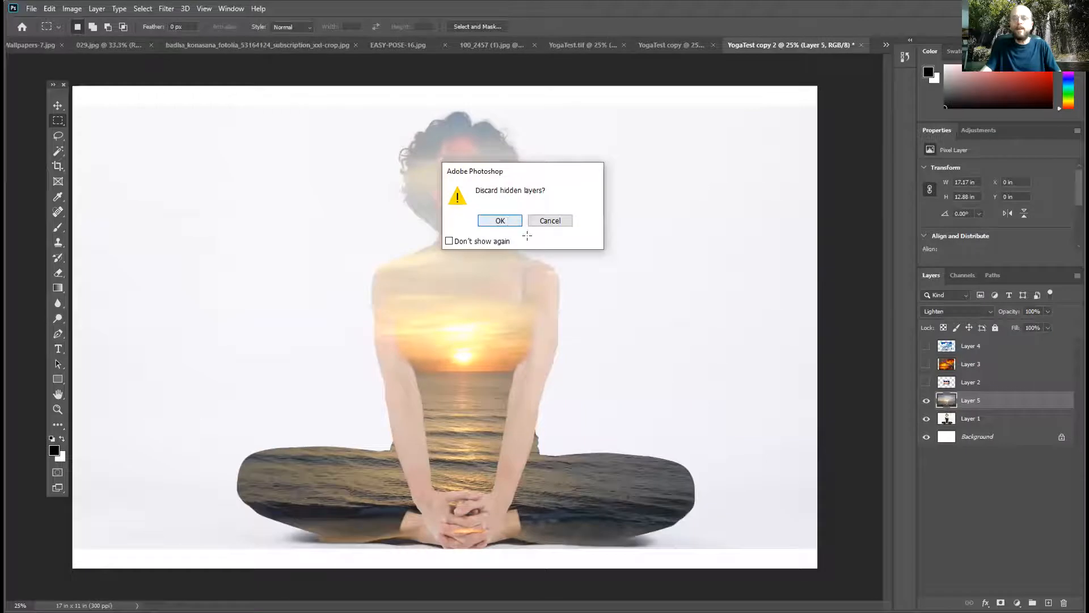
key("Return")
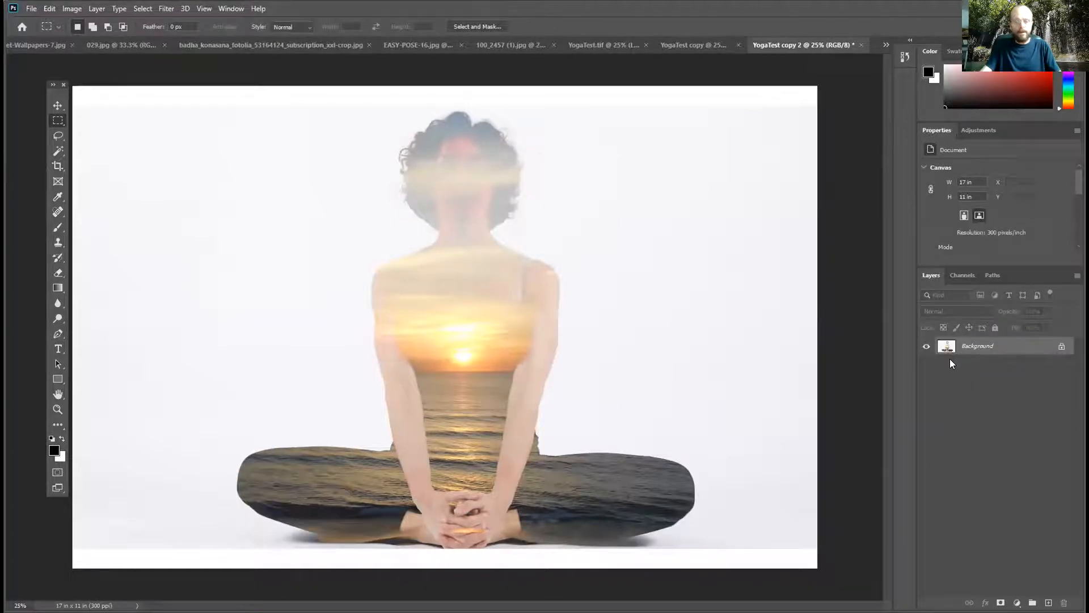
- Select the entire YogaTest copy 2 image, switch to YogaTest copy and paste the clipboard contents as a new layer
key("ctrl+a")
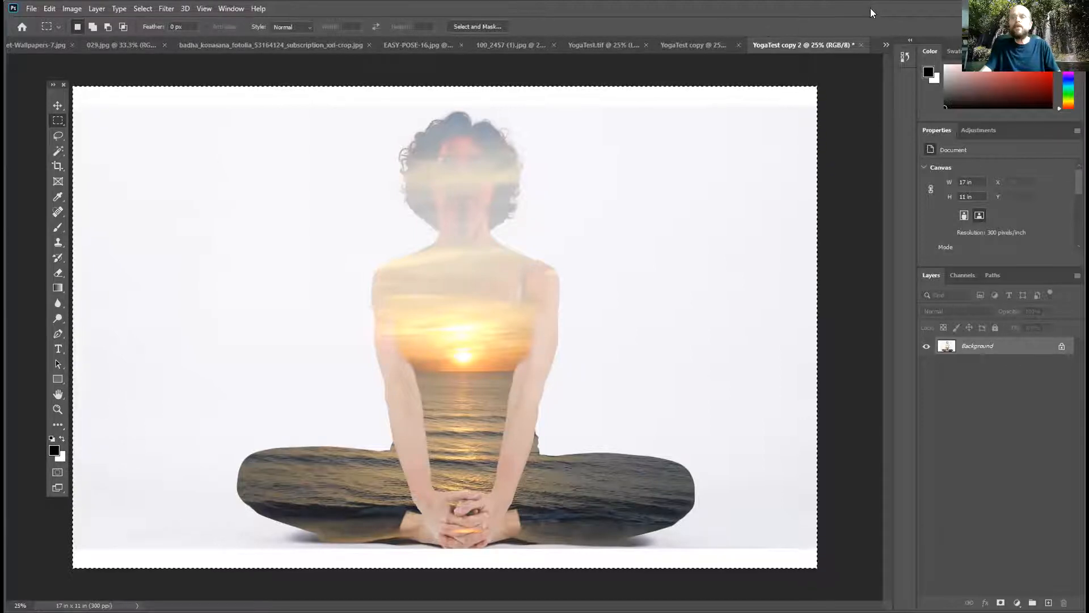
left_click(704, 46)
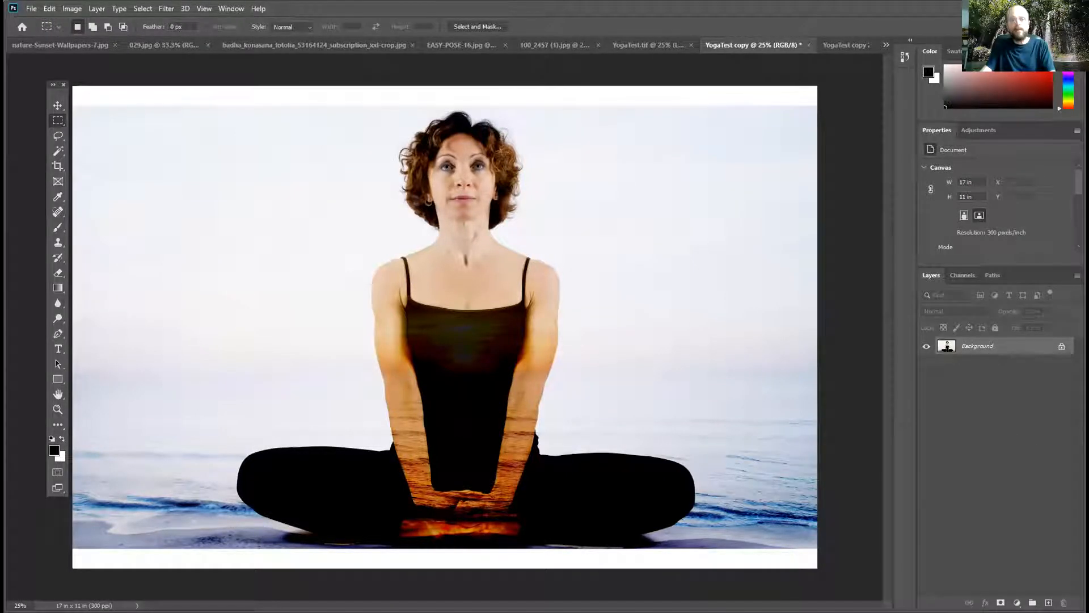
key("ctrl+v")
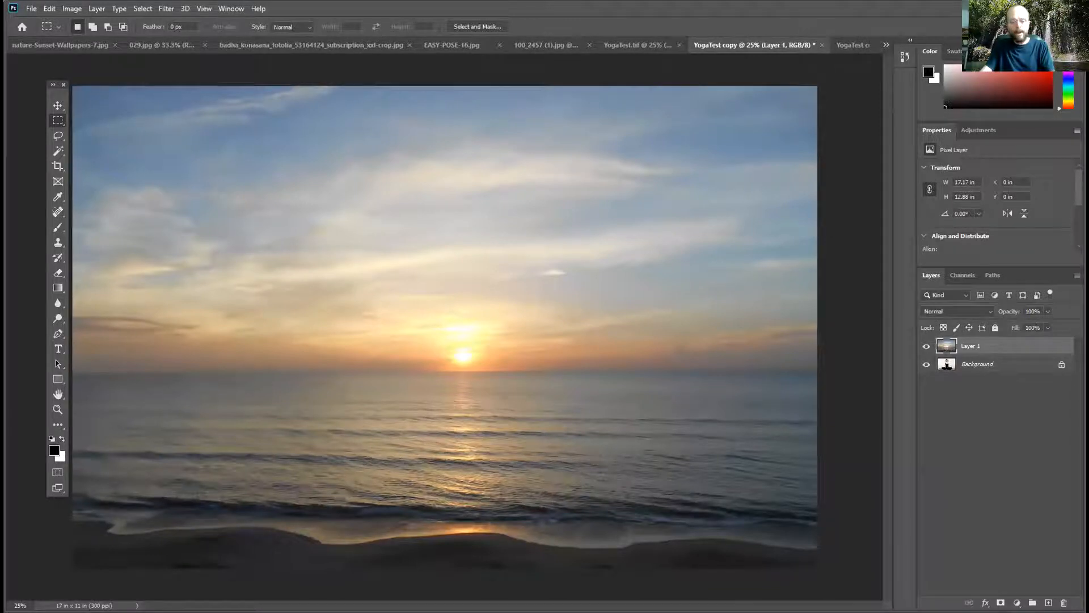
- Copy the flattened image from YogaTest copy 2 and paste it into YogaTest copy in place of the deleted sunrise layer
left_click(855, 42)
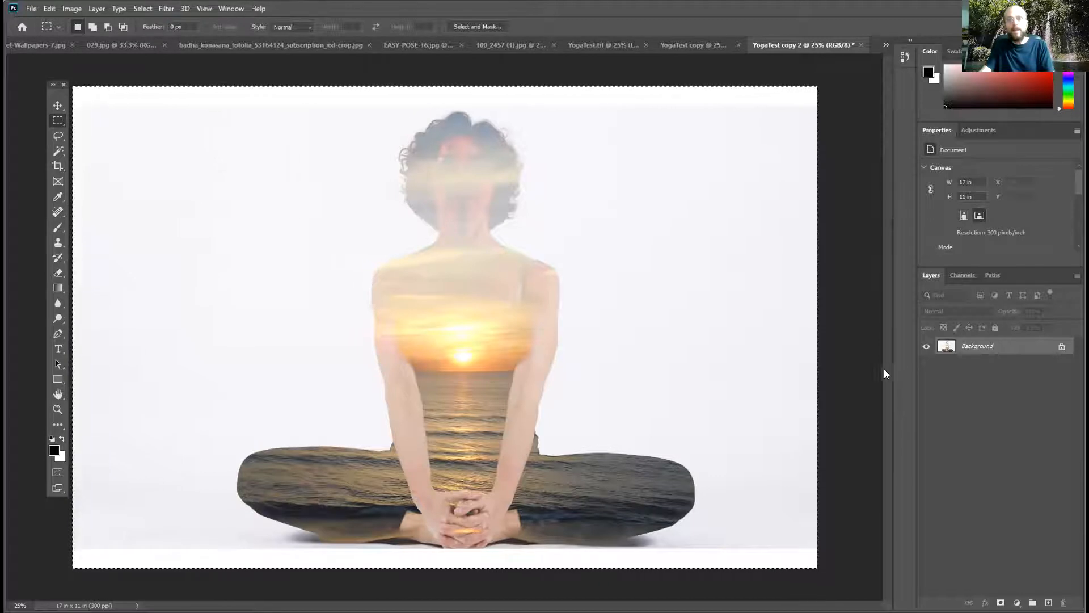
left_click(697, 45)
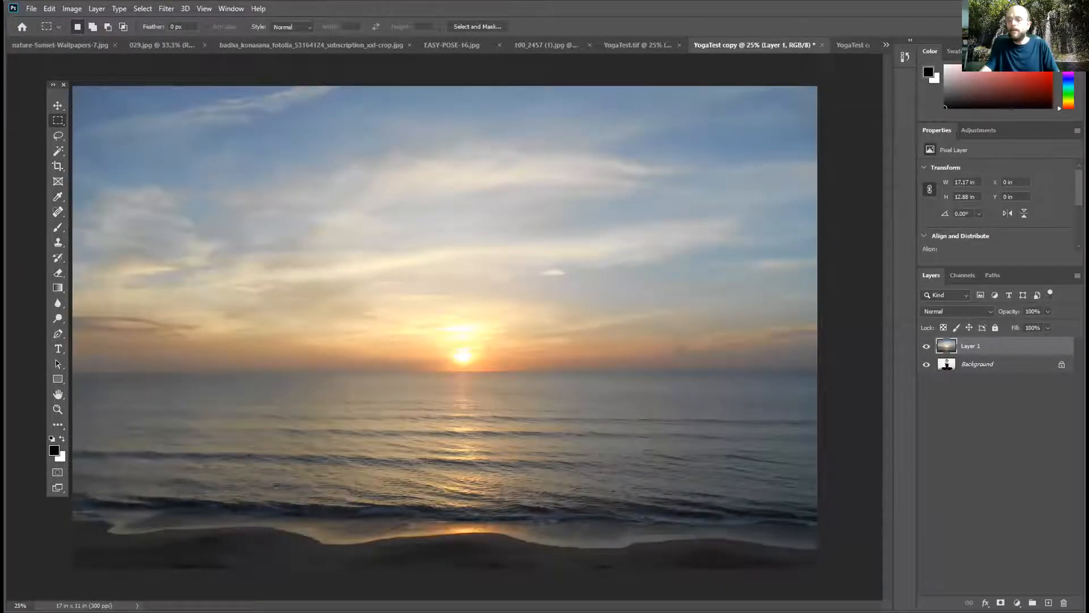
left_click(1064, 603)
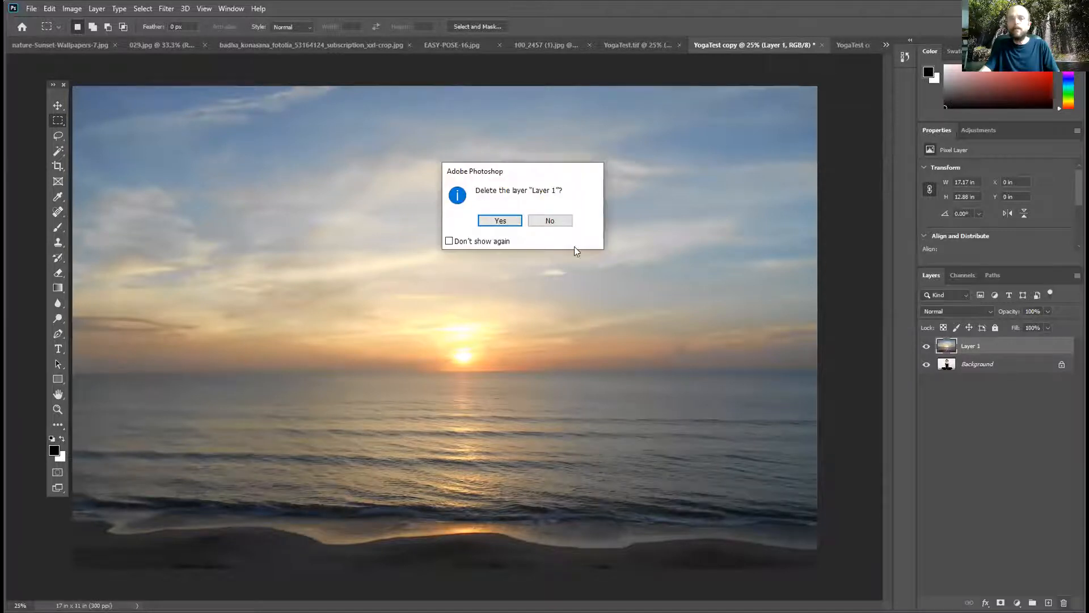
left_click(500, 223)
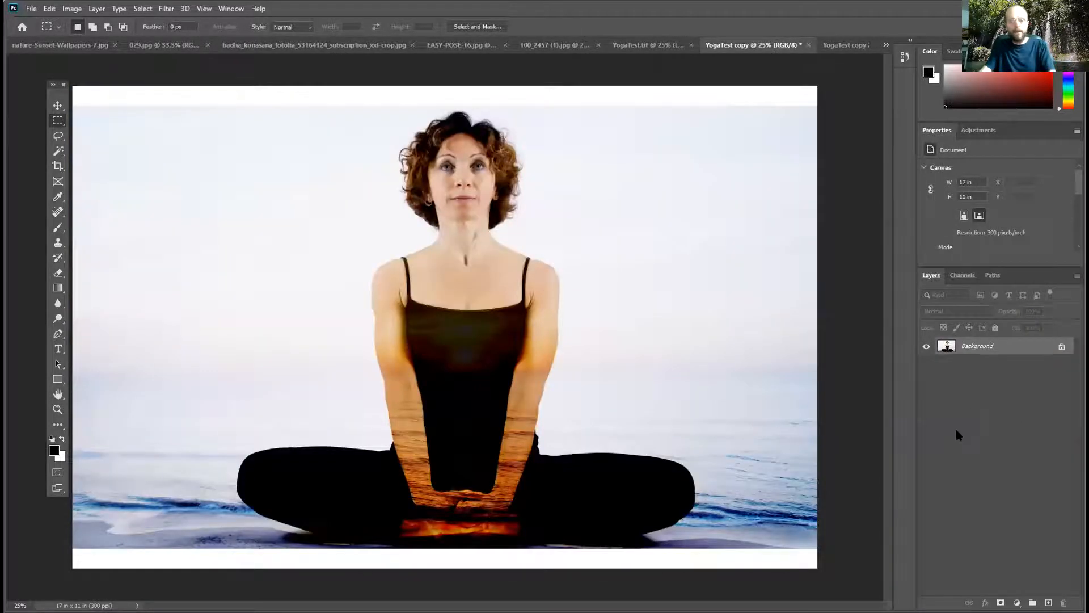
key("ctrl+z")
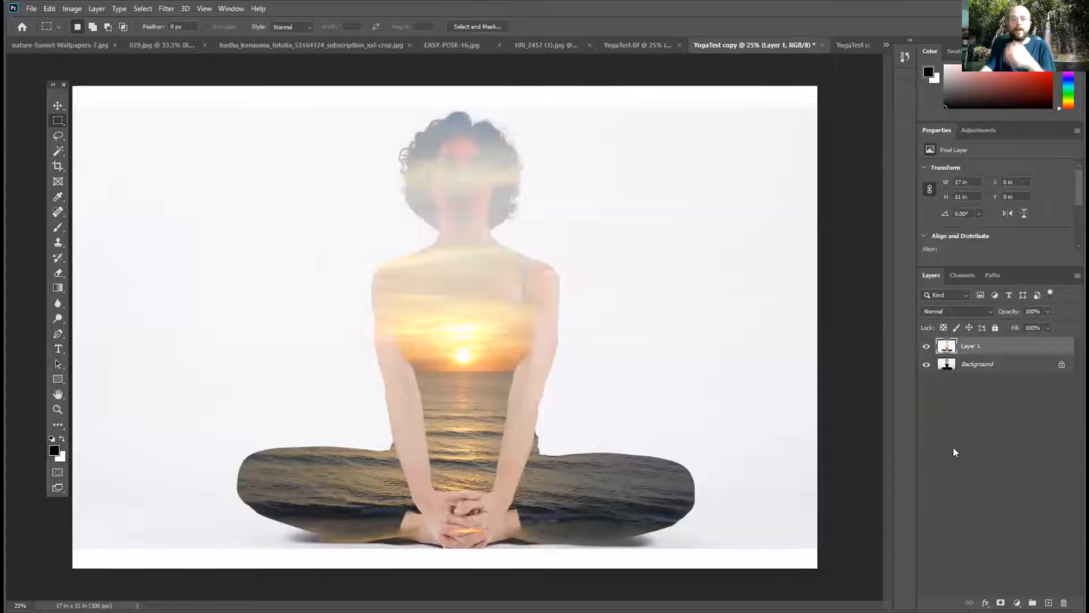
- Compare the Lighten and Color Burn versions by repeatedly hiding and showing the pasted layer
left_click(926, 347)
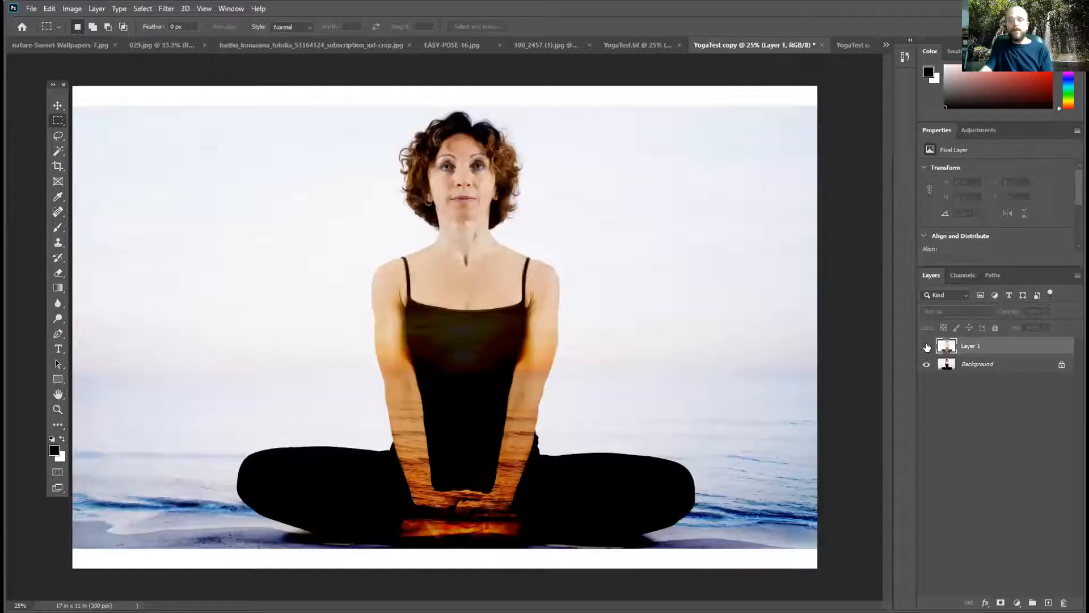
left_click(926, 346)
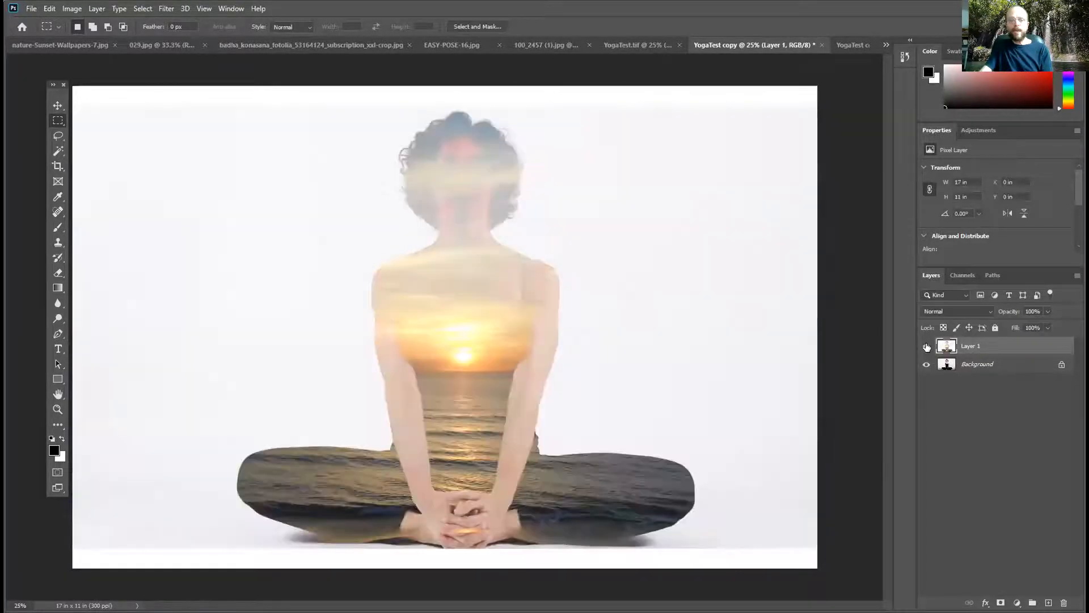
left_click(926, 346)
left_click(926, 346)
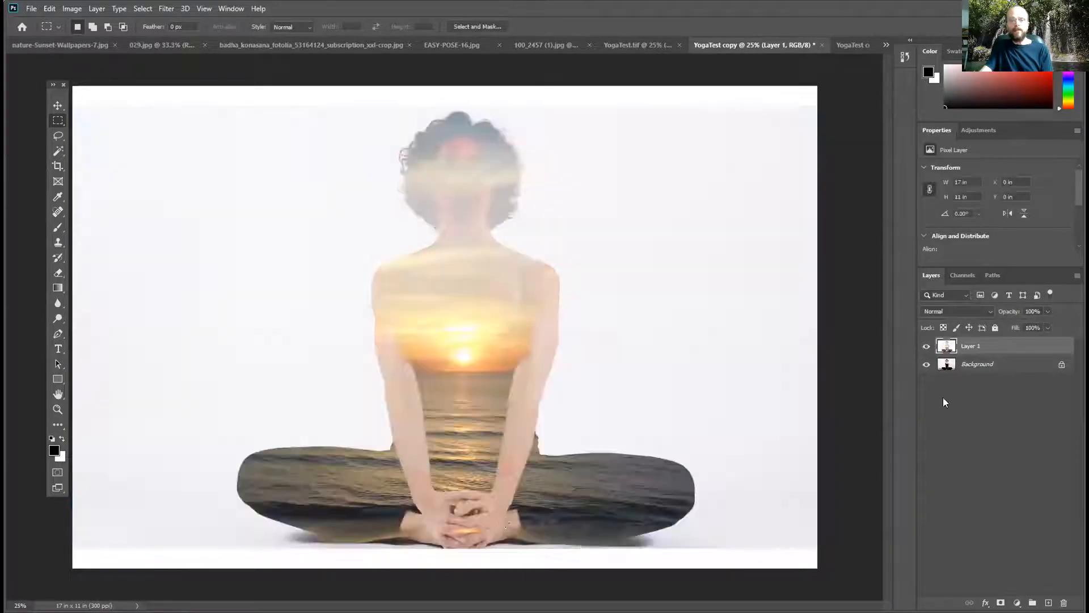
left_click(925, 346)
left_click(926, 347)
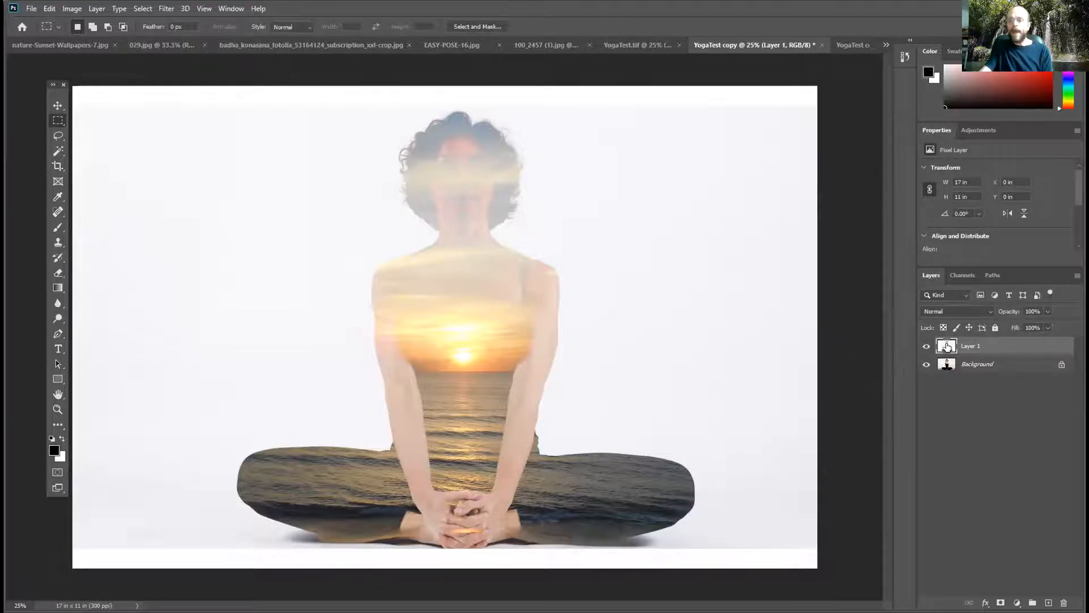
- Select the whole seated woman, from hair to crossed legs, on the pasted layer with the Quick Selection tool
left_click(59, 152)
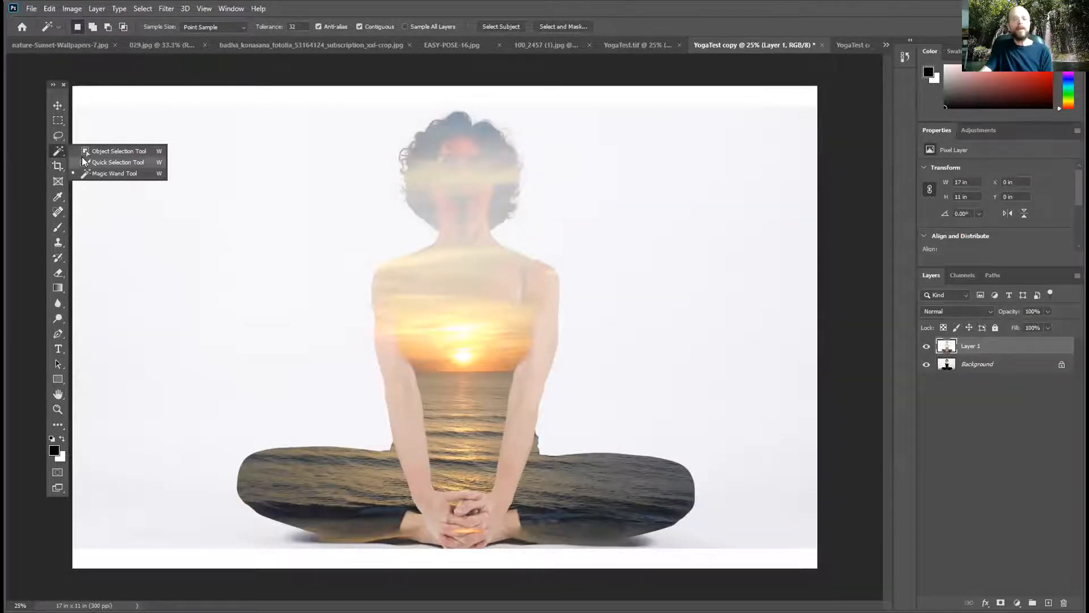
left_click(83, 161)
mouse_move(468, 460)
left_mouse_down()
mouse_move(495, 431)
mouse_move(511, 359)
left_mouse_up()
mouse_move(501, 467)
left_mouse_down()
mouse_move(537, 335)
mouse_move(538, 284)
mouse_move(466, 255)
mouse_move(456, 125)
left_mouse_up()
mouse_move(411, 414)
left_mouse_down()
mouse_move(415, 474)
mouse_move(282, 490)
mouse_move(411, 507)
mouse_move(617, 504)
left_mouse_up()
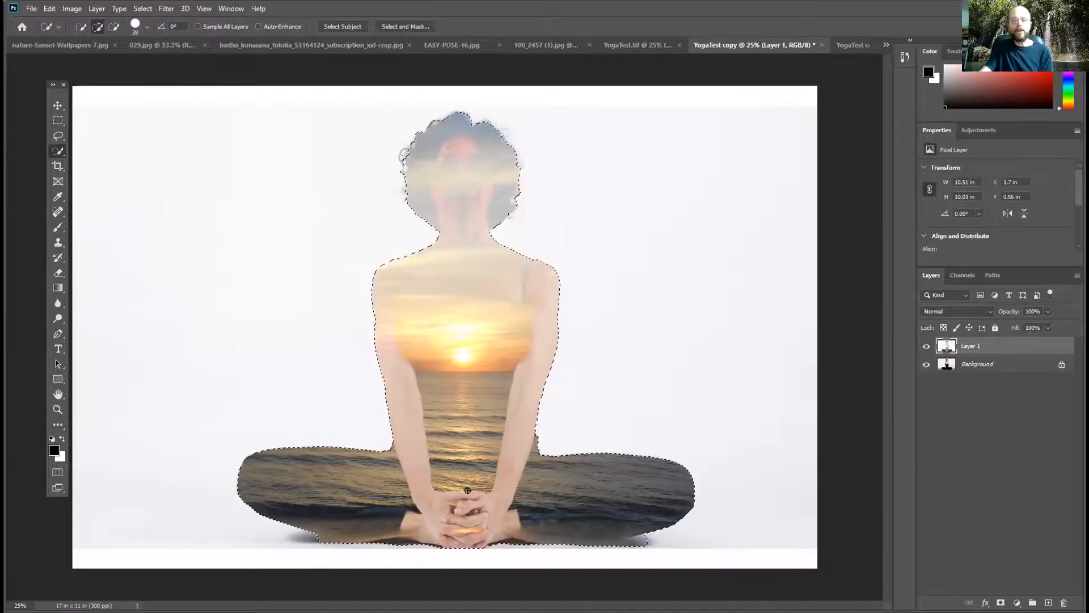
- Mask the pasted Lighten layer to the woman's selection and check the cutout by hiding and reshowing the Background
left_click(925, 347)
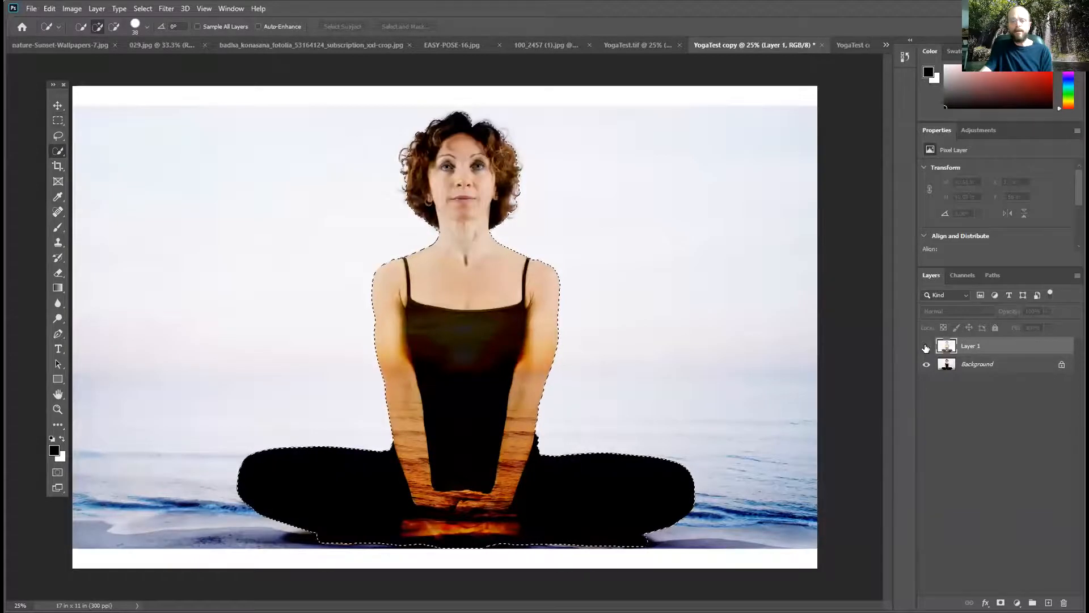
left_click(926, 347)
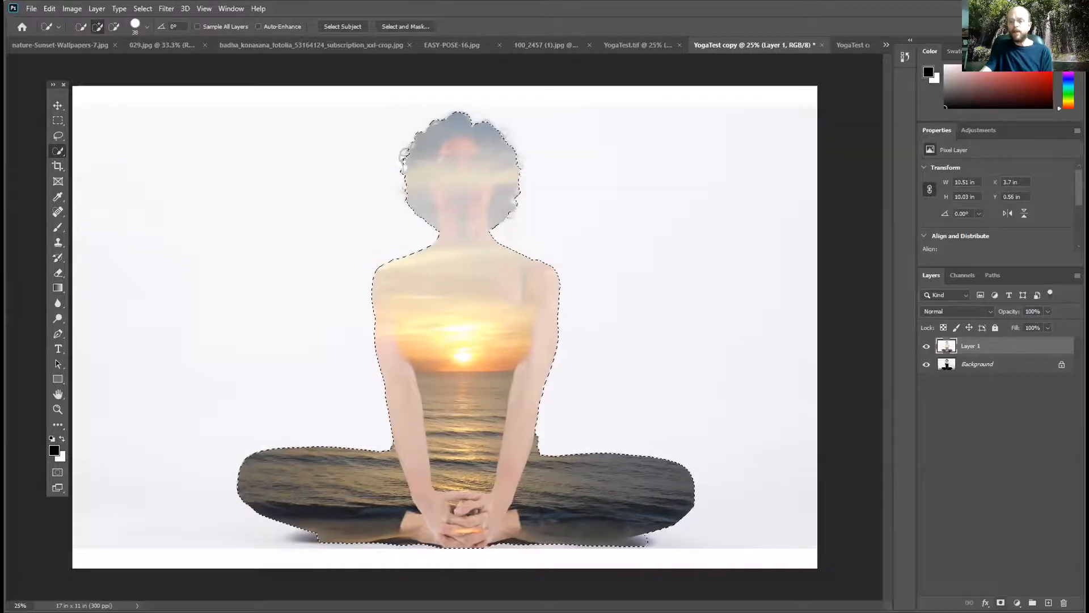
left_click(1000, 603)
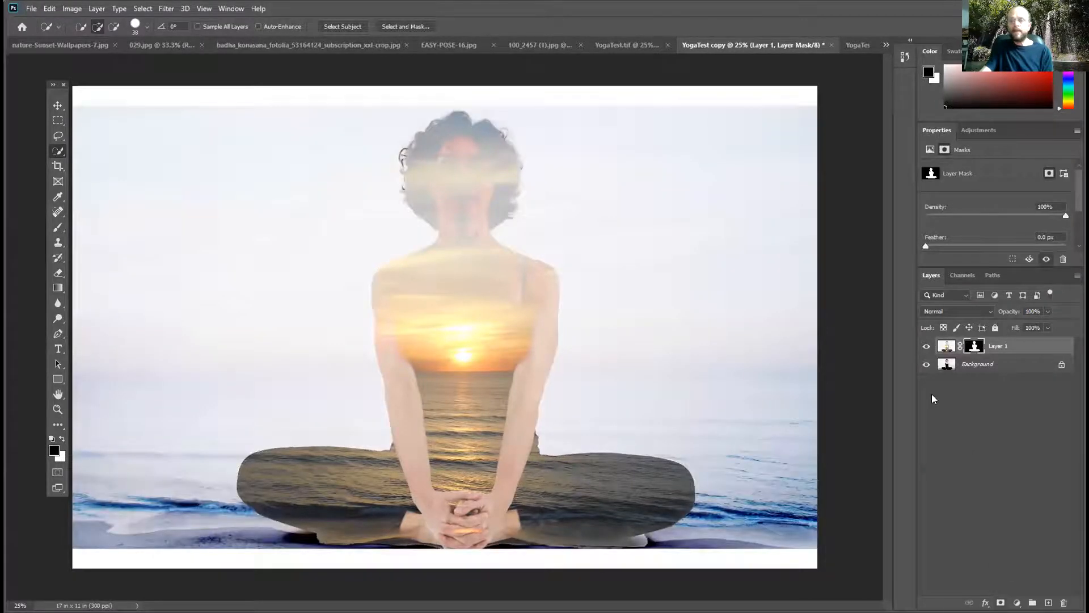
left_click(926, 365)
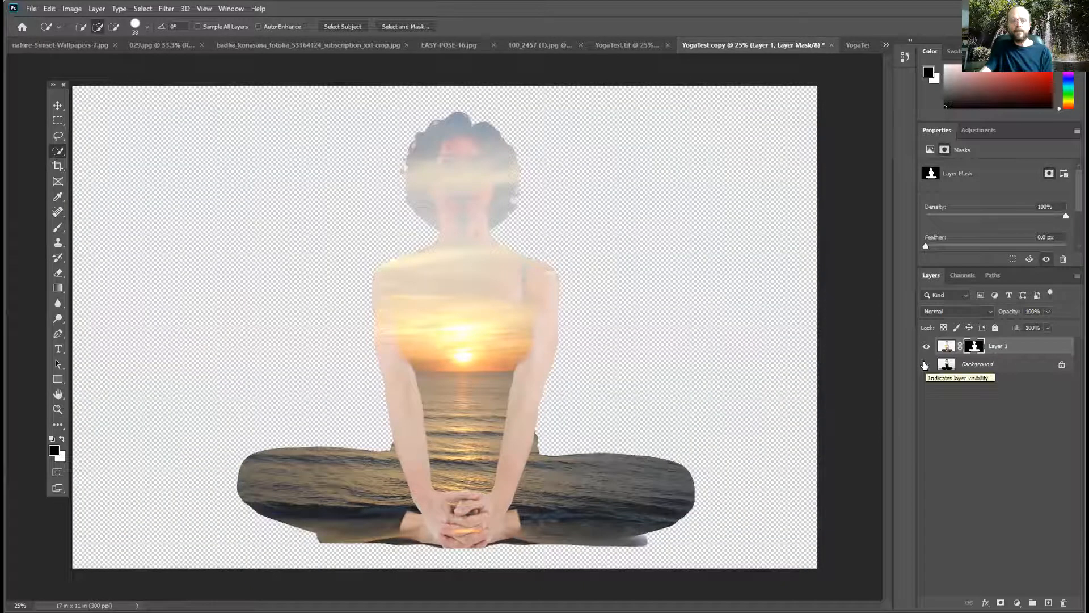
left_click(926, 364)
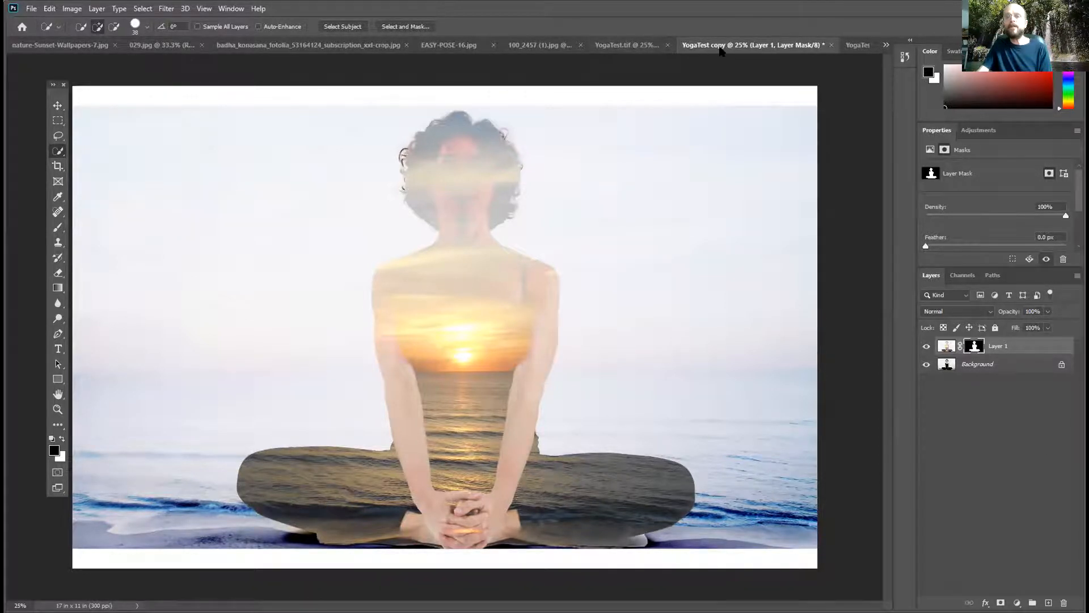
- Close YogaTest copy 2 without saving its changes and return to YogaTest.tif
left_click(860, 43)
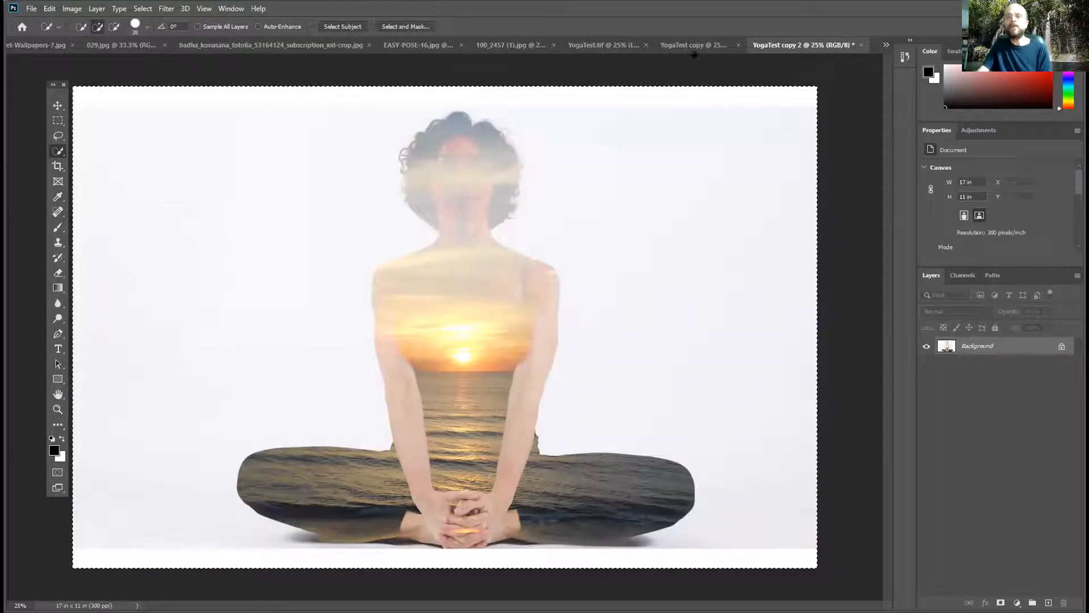
left_click(861, 43)
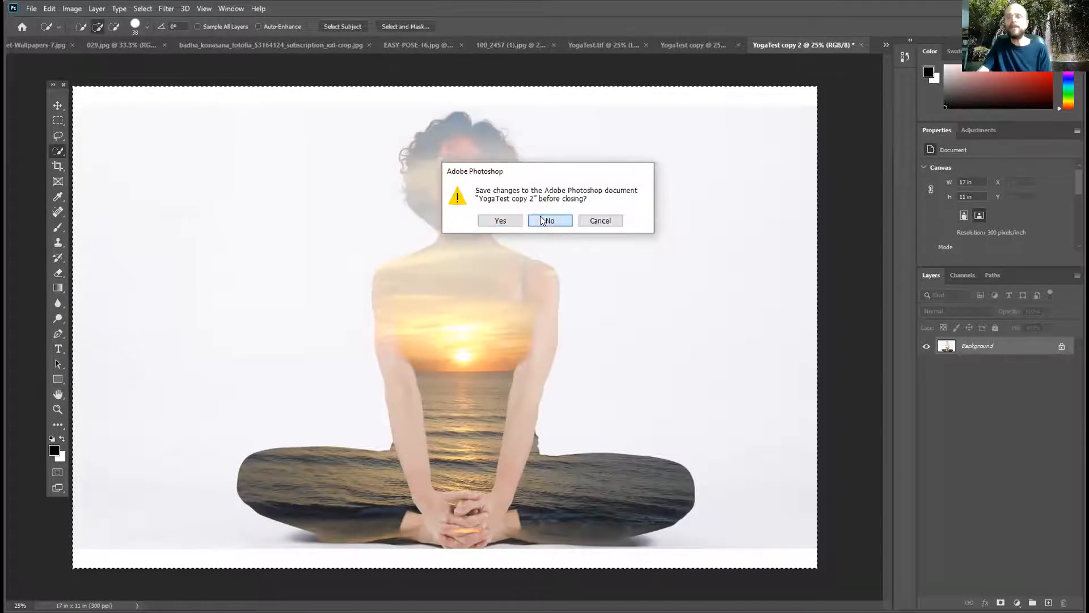
left_click(542, 220)
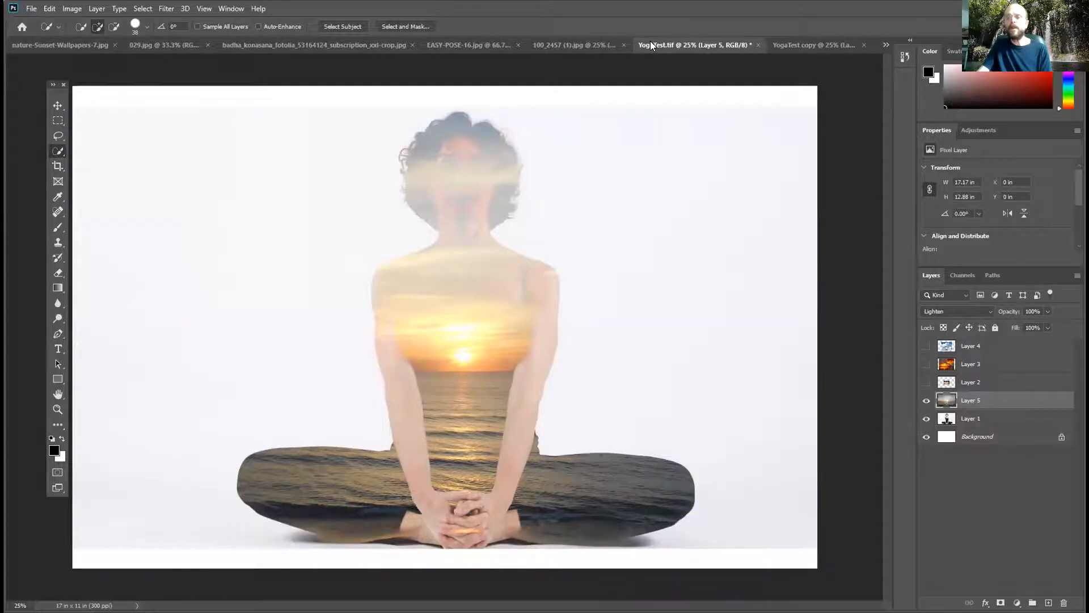
left_click(822, 43)
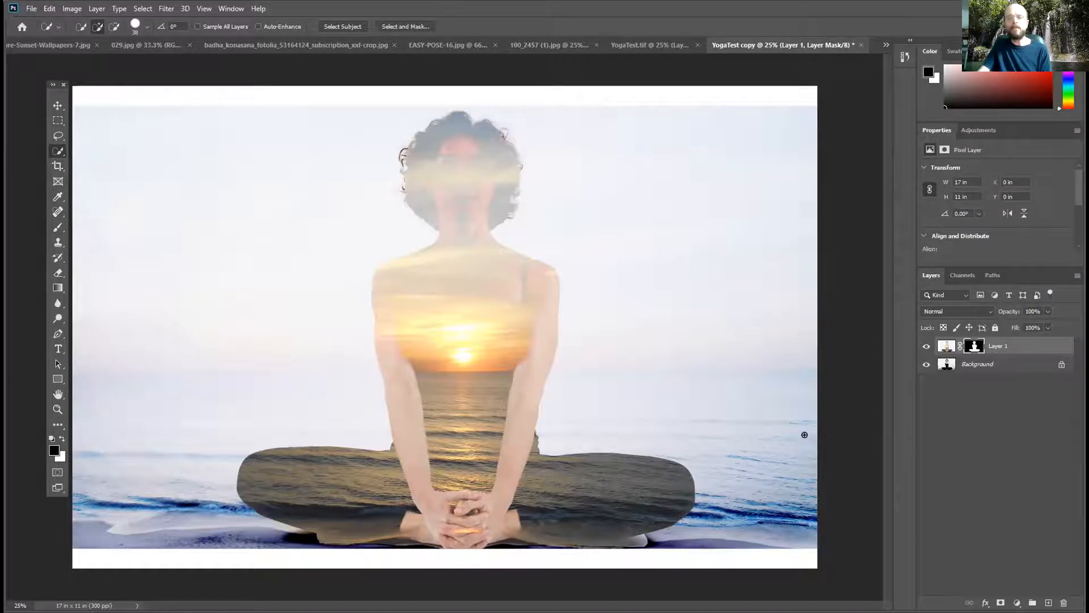
left_click(658, 43)
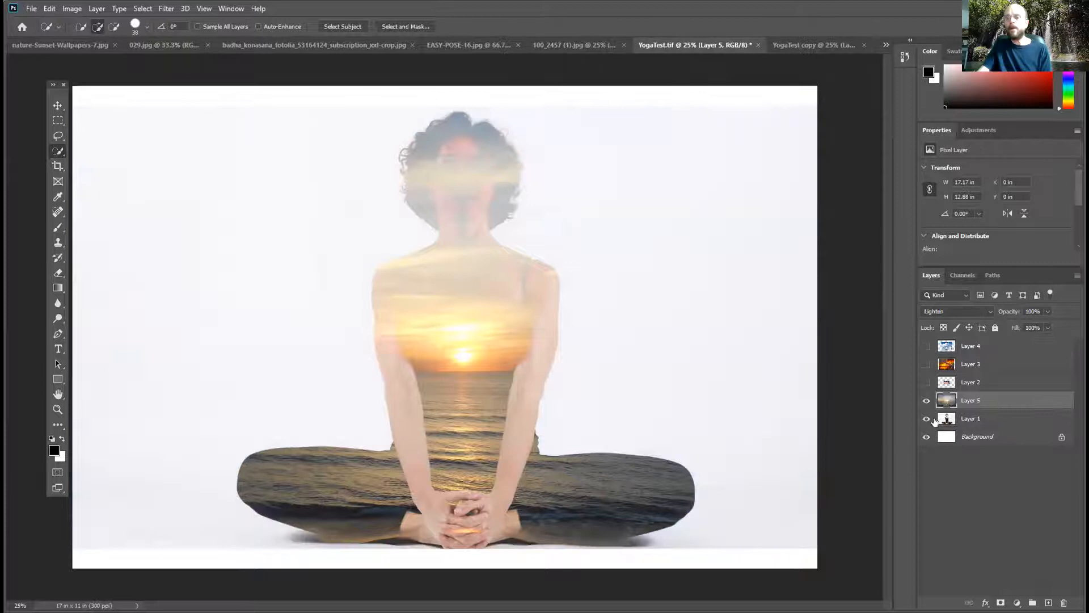
- Hide Layer 5, show the orange sunset on Layer 3 and set Layer 3's blend mode to Darken
left_click(926, 364)
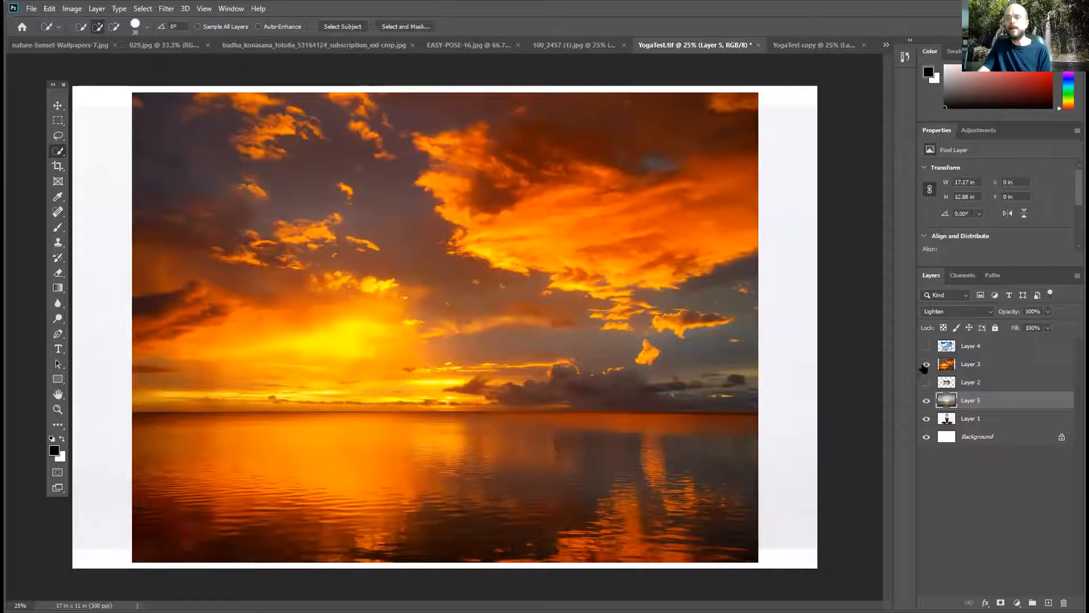
left_click(926, 364)
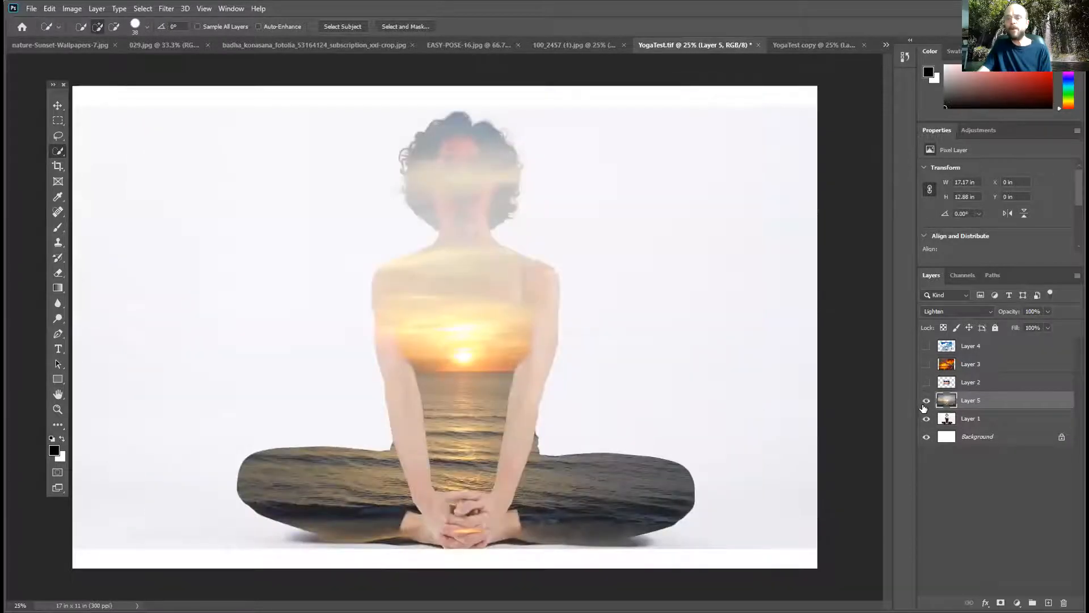
left_click(925, 400)
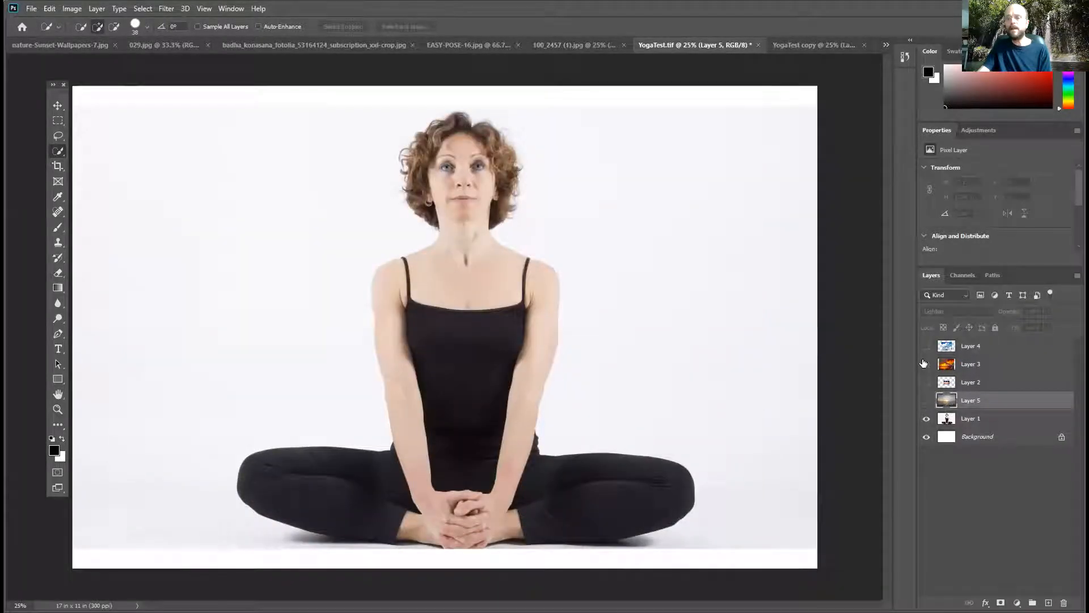
left_click(925, 364)
left_click(945, 367)
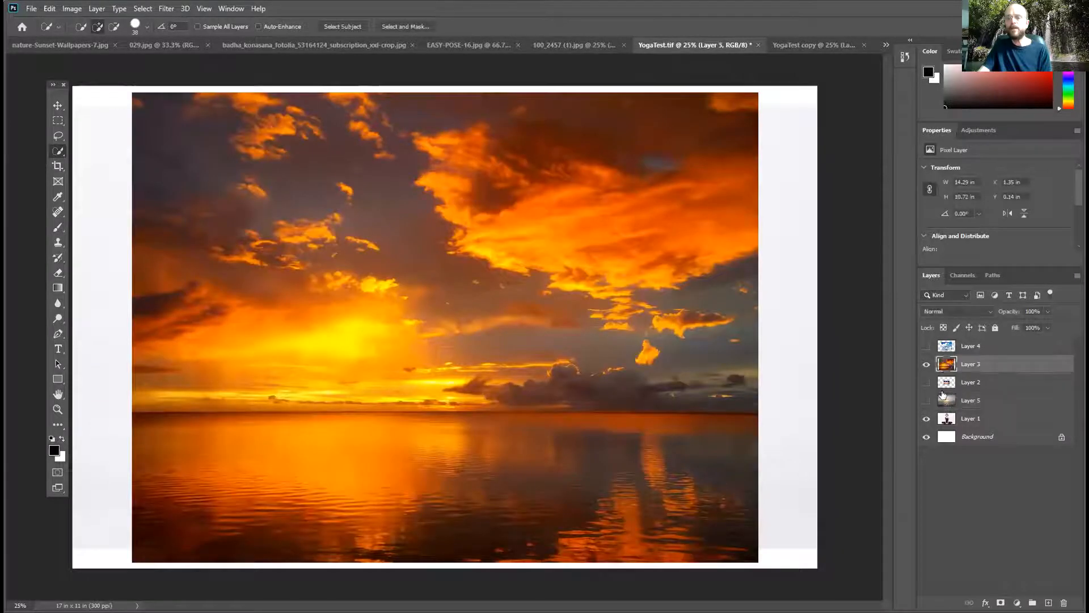
left_click(947, 310)
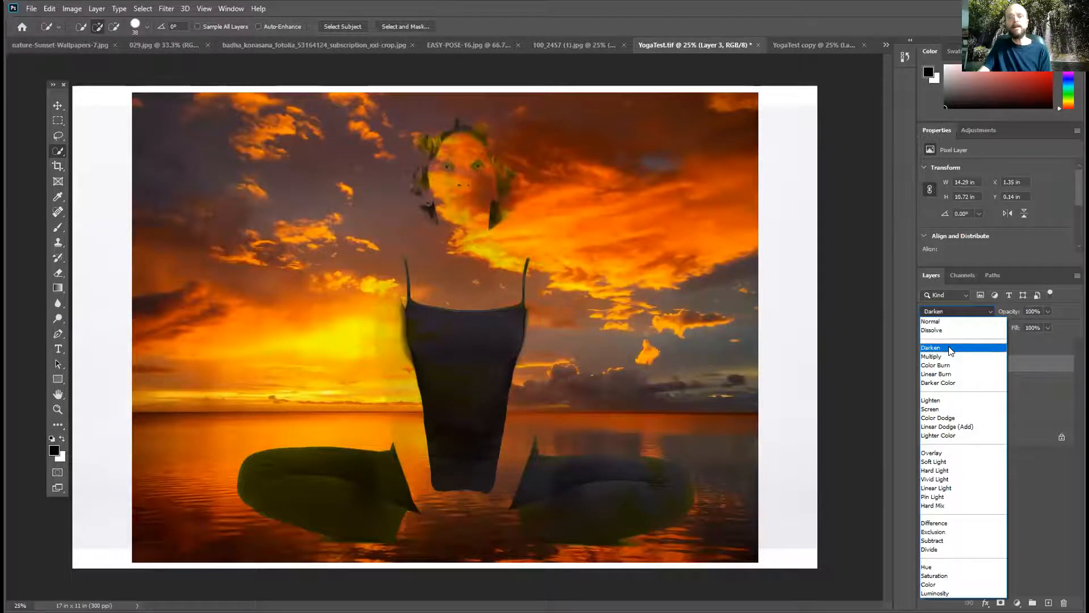
left_click(949, 348)
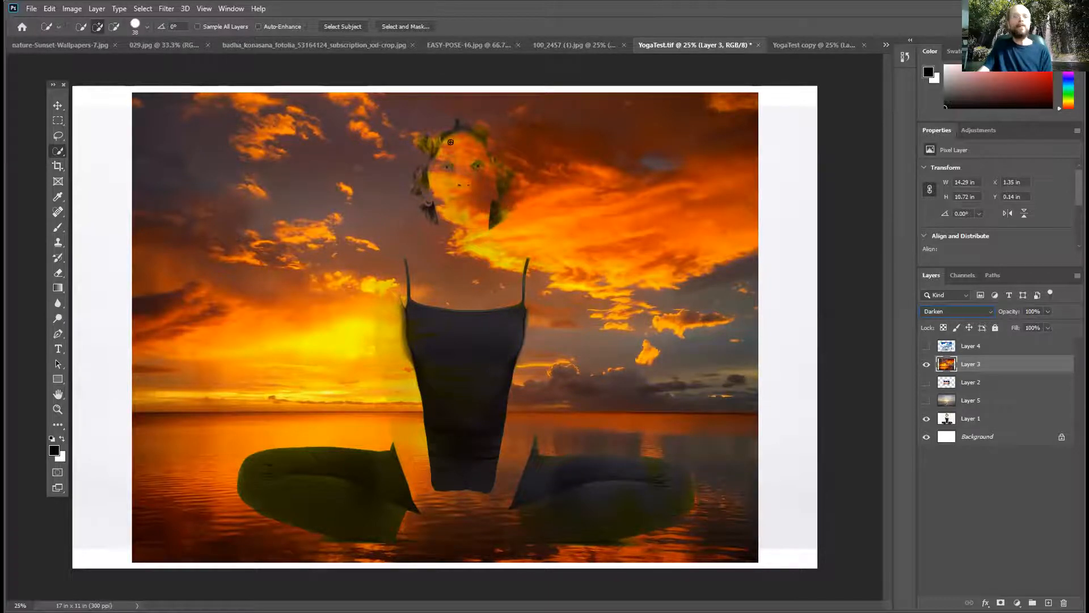
- Duplicate the document as YogaTest copy 2 and flatten the duplicate, discarding its hidden layers
left_click(94, 25)
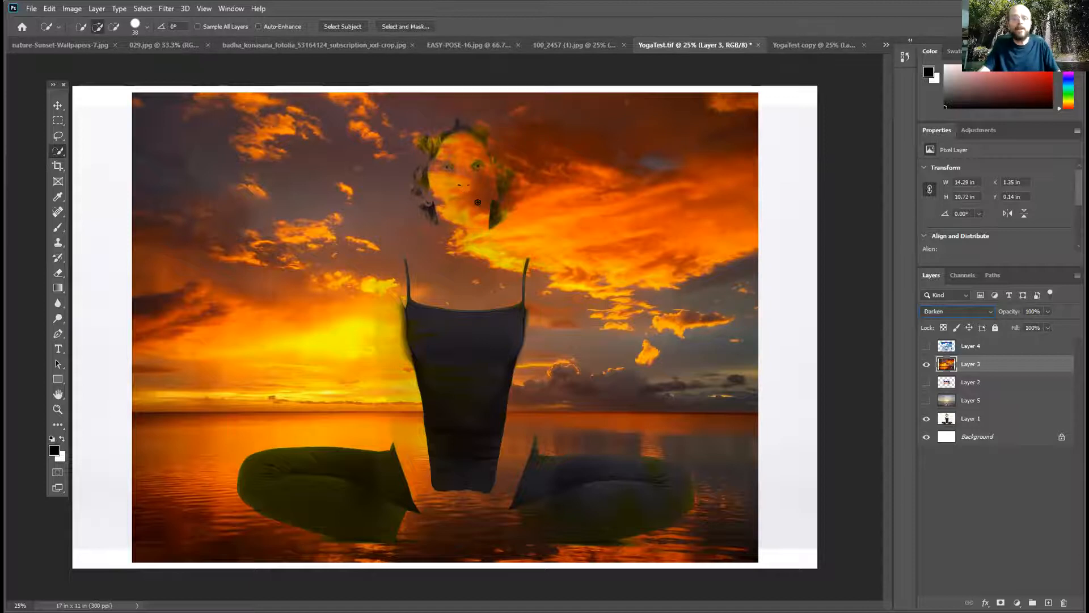
left_click(72, 8)
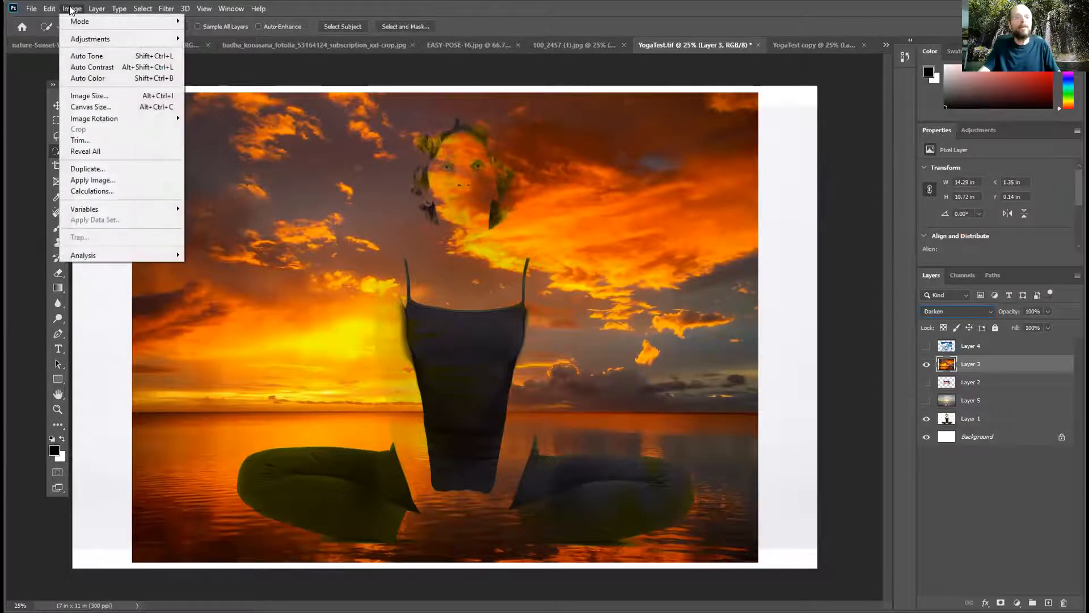
left_click(104, 168)
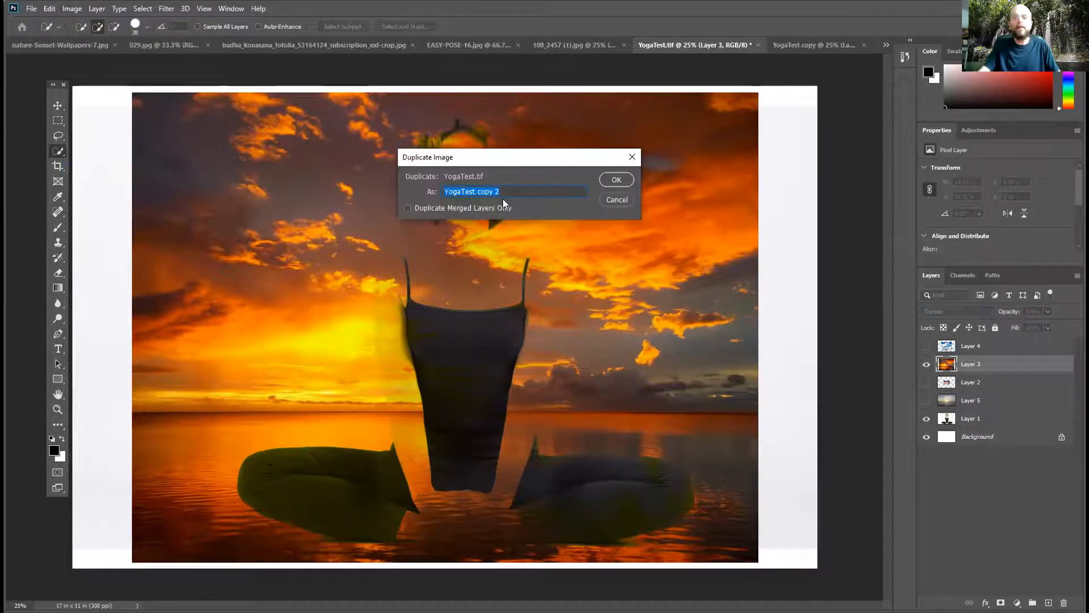
left_click(616, 179)
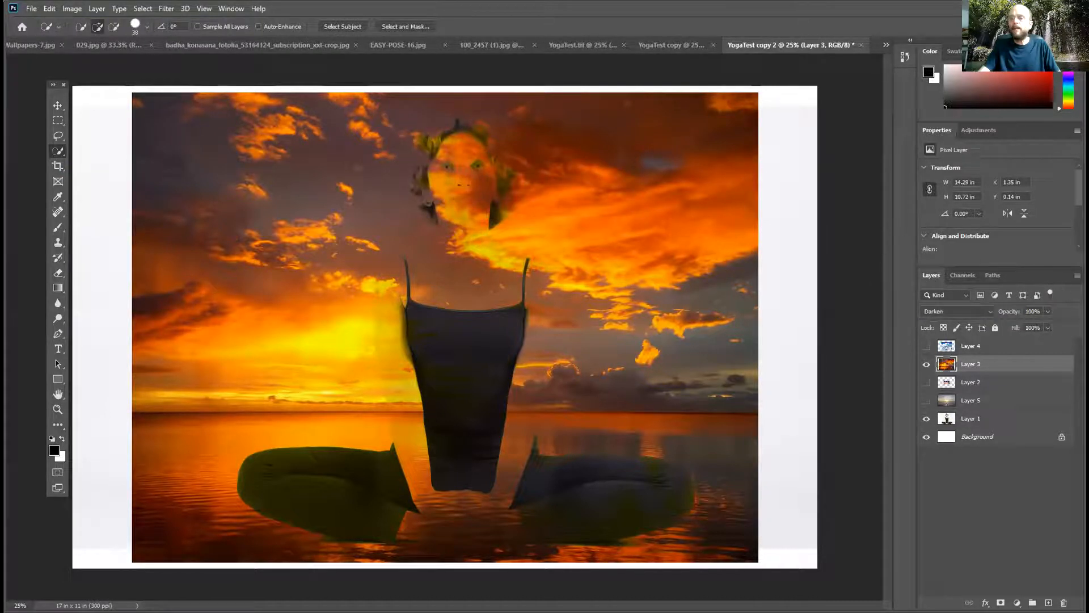
left_click(1077, 275)
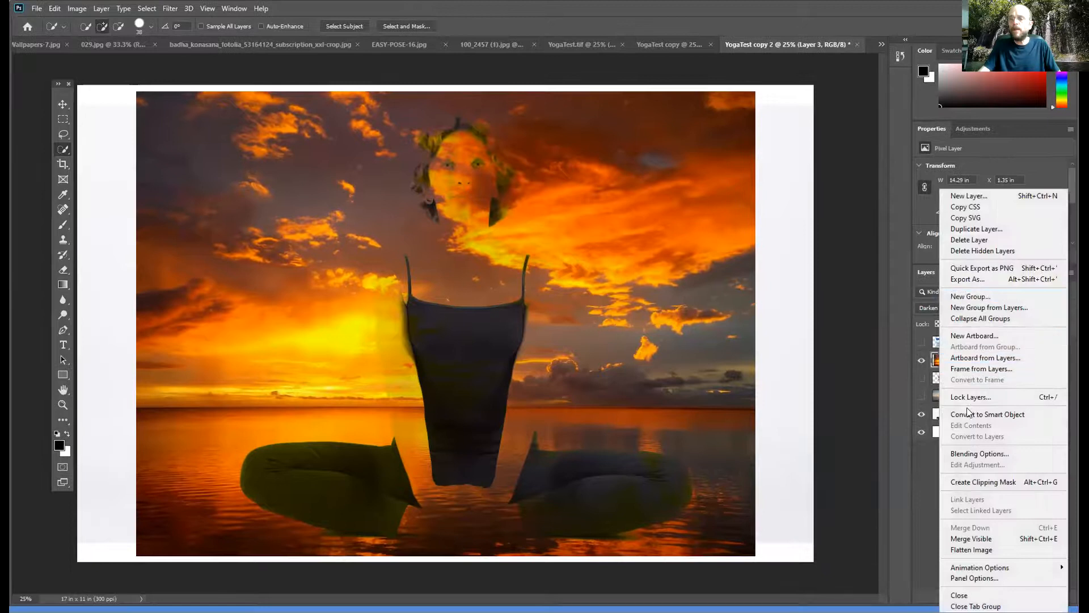
left_click(995, 549)
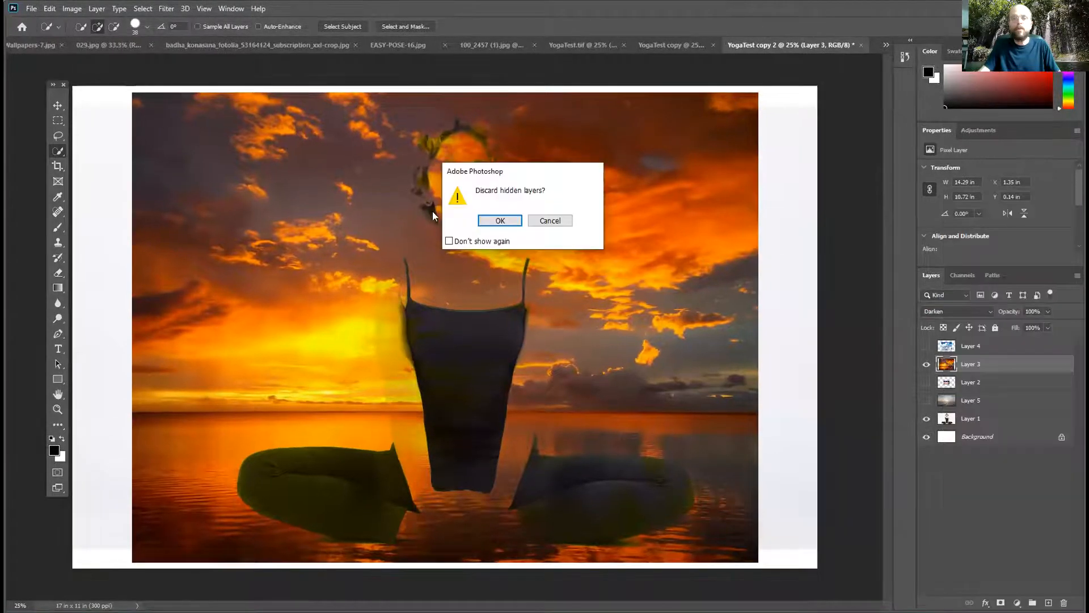
left_click(492, 221)
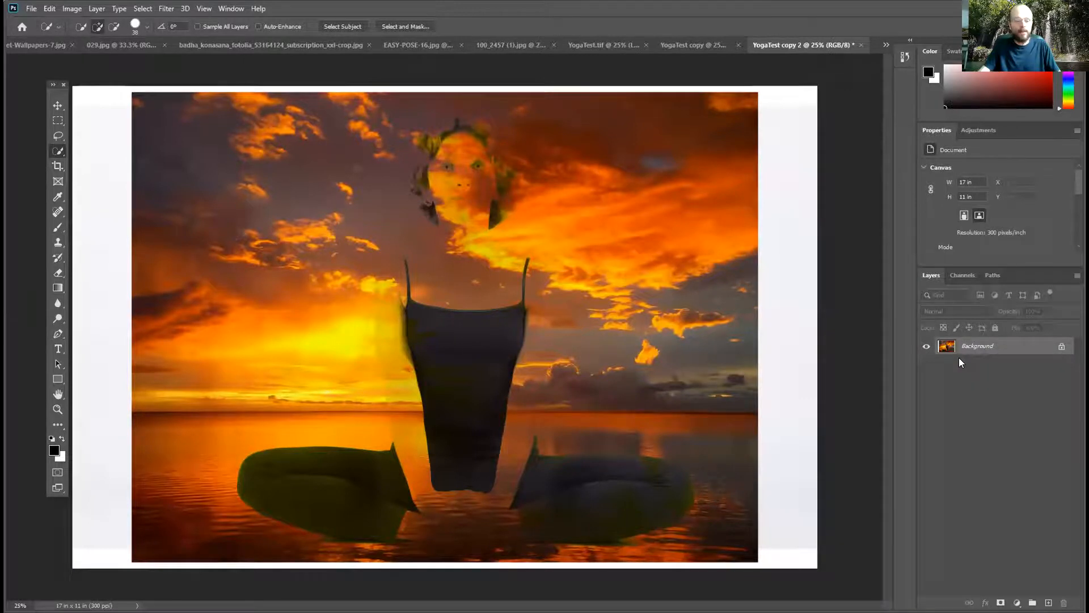
- Copy the whole flattened sunset image into YogaTest copy above Layer 1 and compare it with the composite beneath by toggling its visibility
key("ctrl+a")
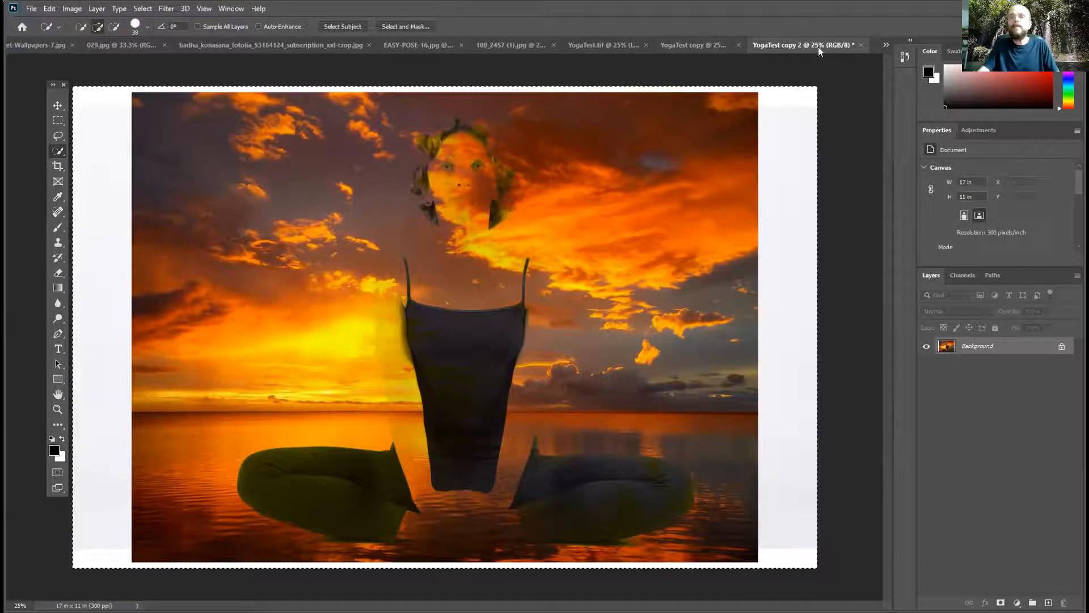
left_click(697, 42)
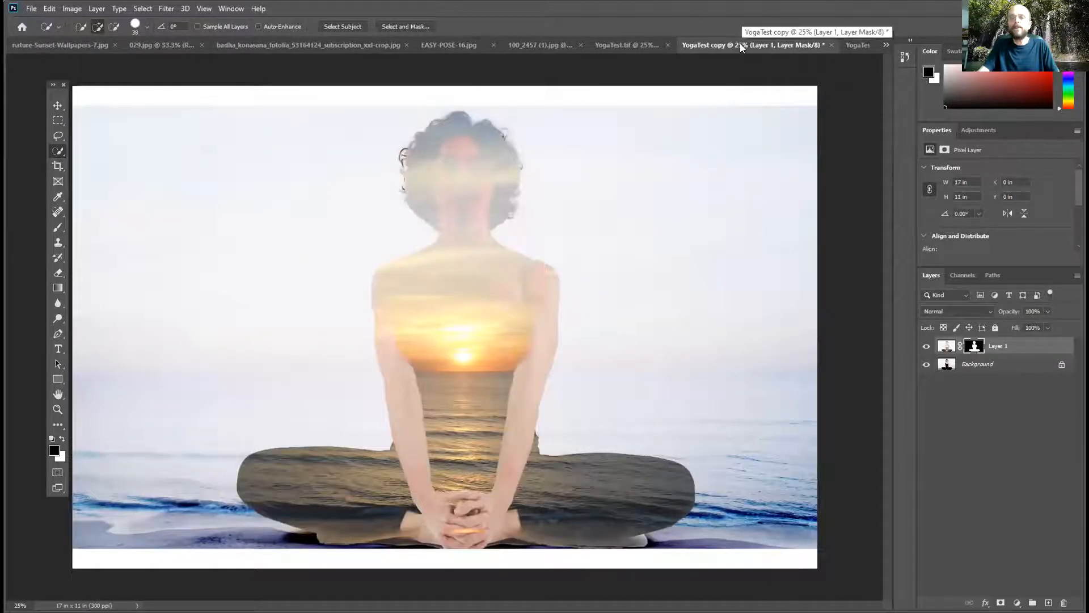
left_click(945, 346)
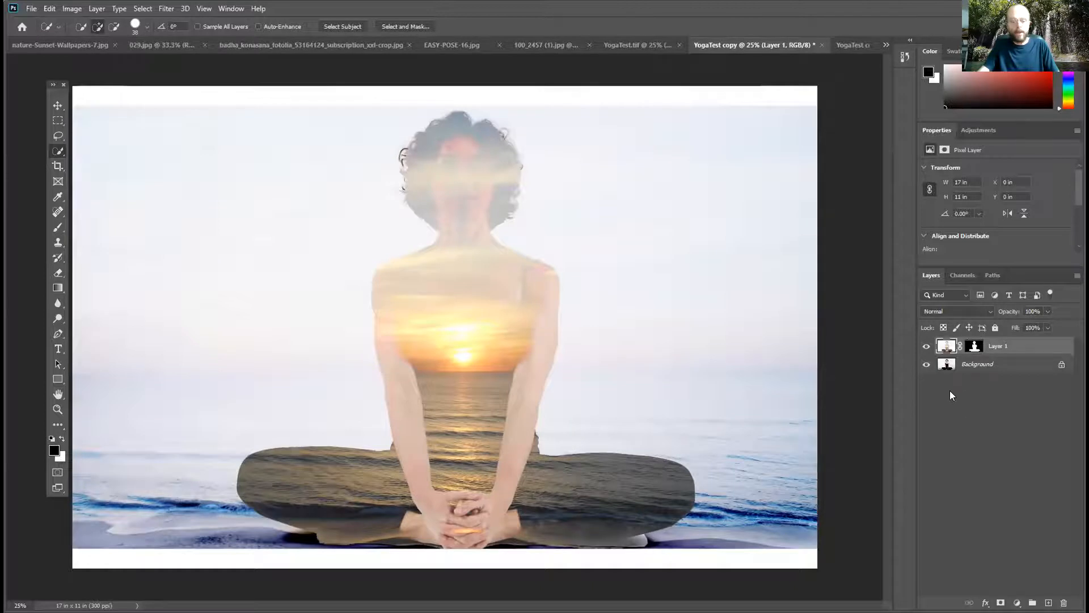
key("ctrl+v")
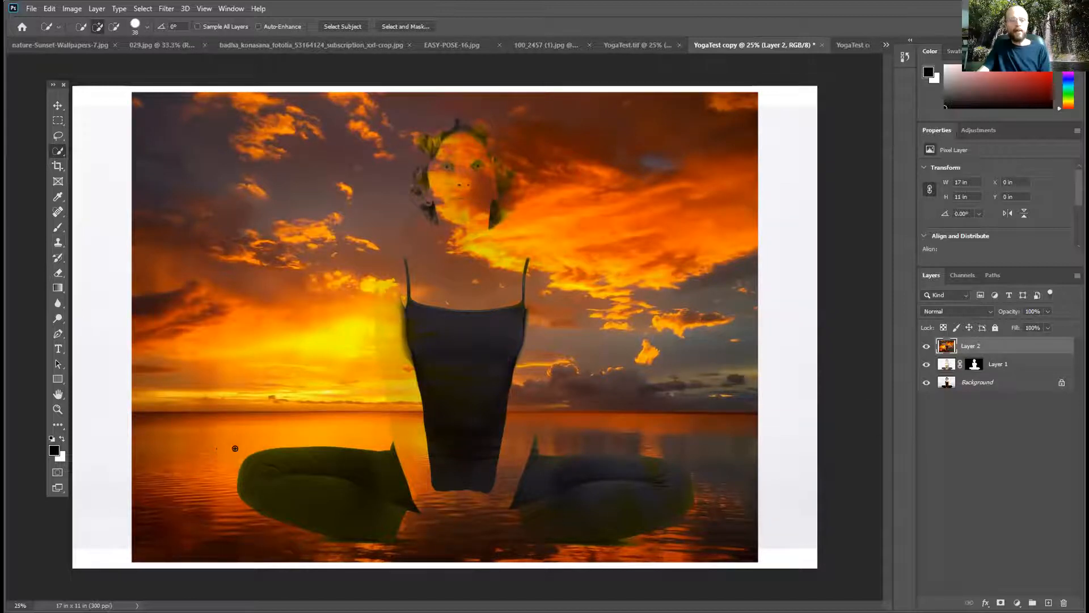
left_click(925, 346)
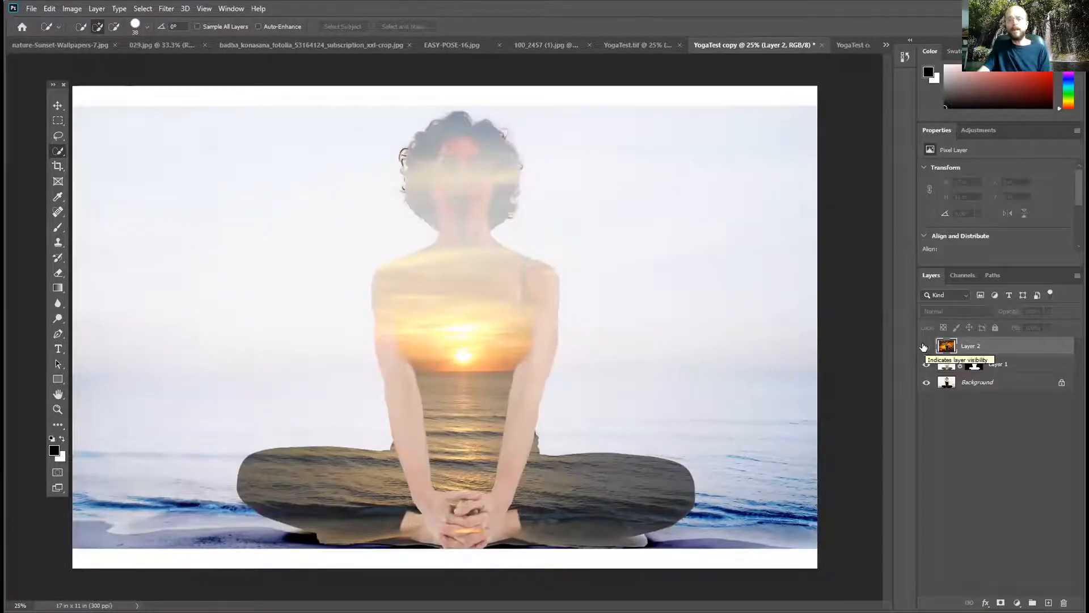
left_click(925, 347)
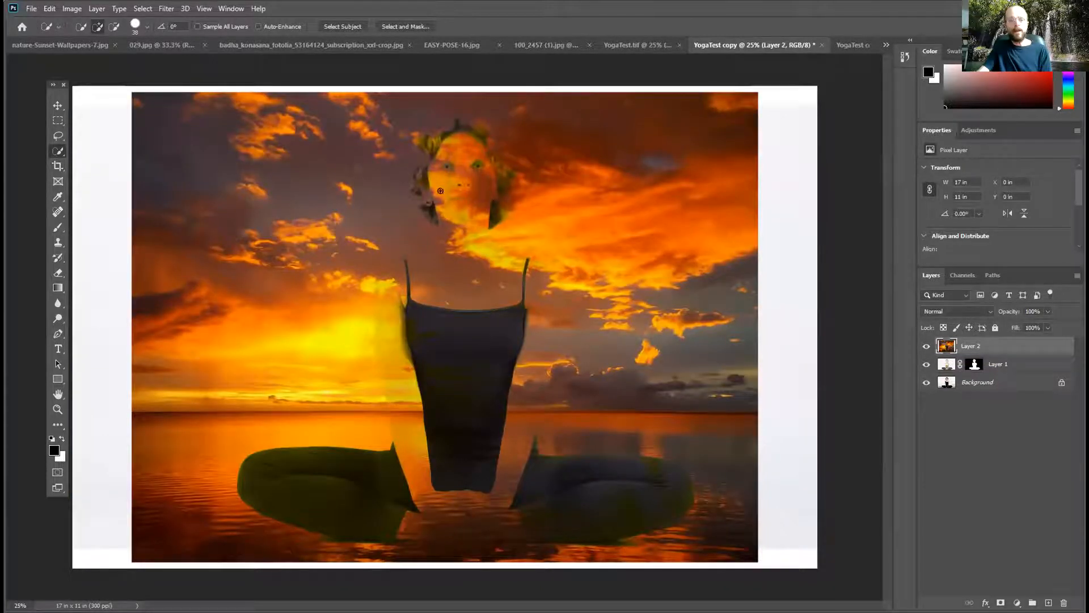
left_click(926, 345)
left_click(926, 346)
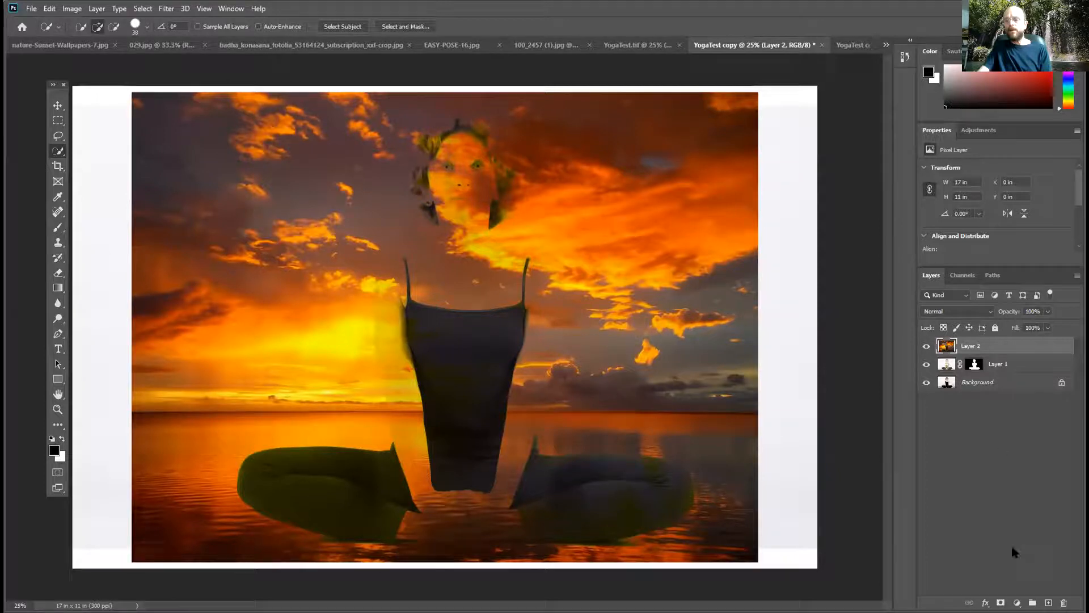
- Add a layer mask to the pasted sunset on Layer 2 and fill the whole mask with black at 100% opacity
left_click(1001, 603)
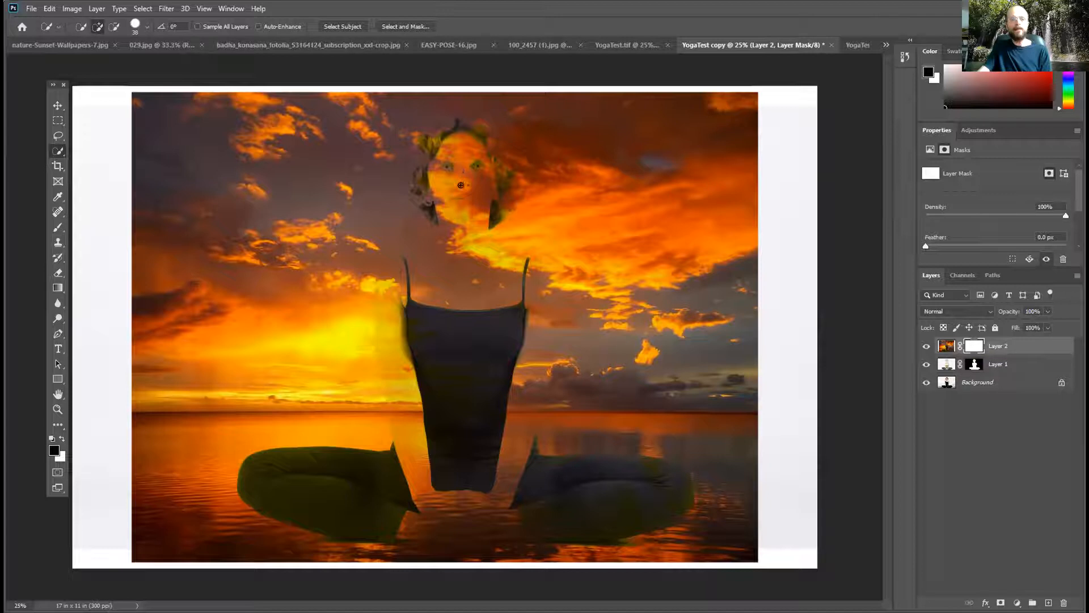
left_click(925, 346)
left_click(925, 346)
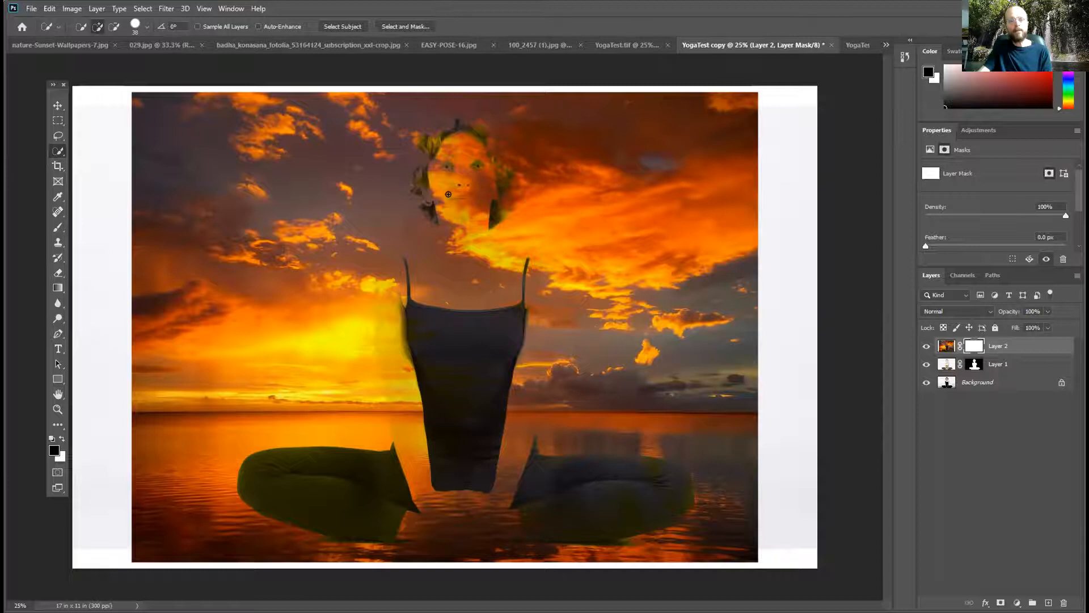
left_click(970, 346, "ctrl")
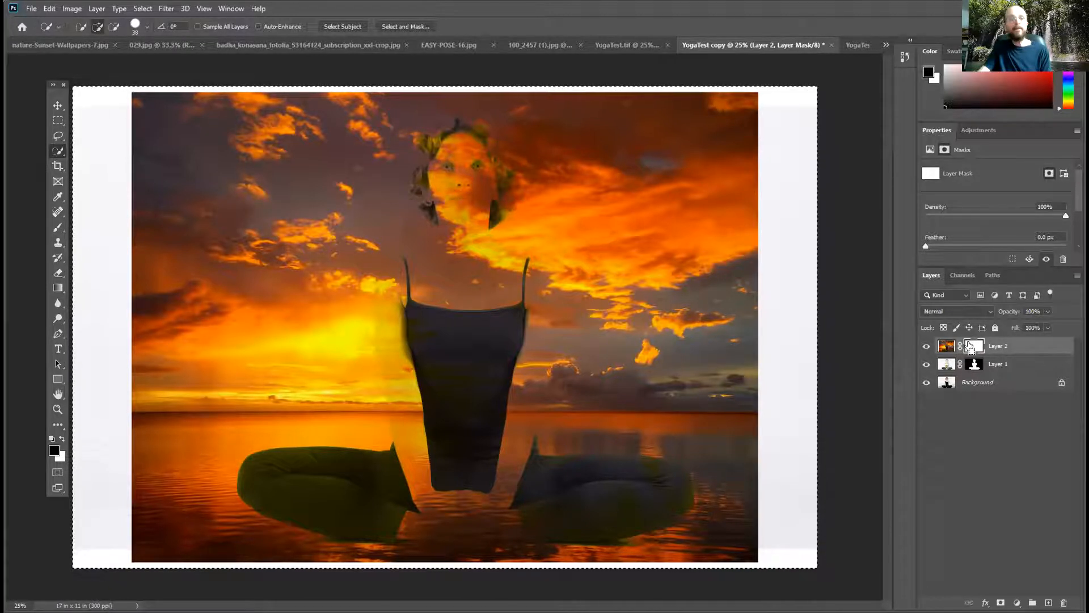
left_click(50, 8)
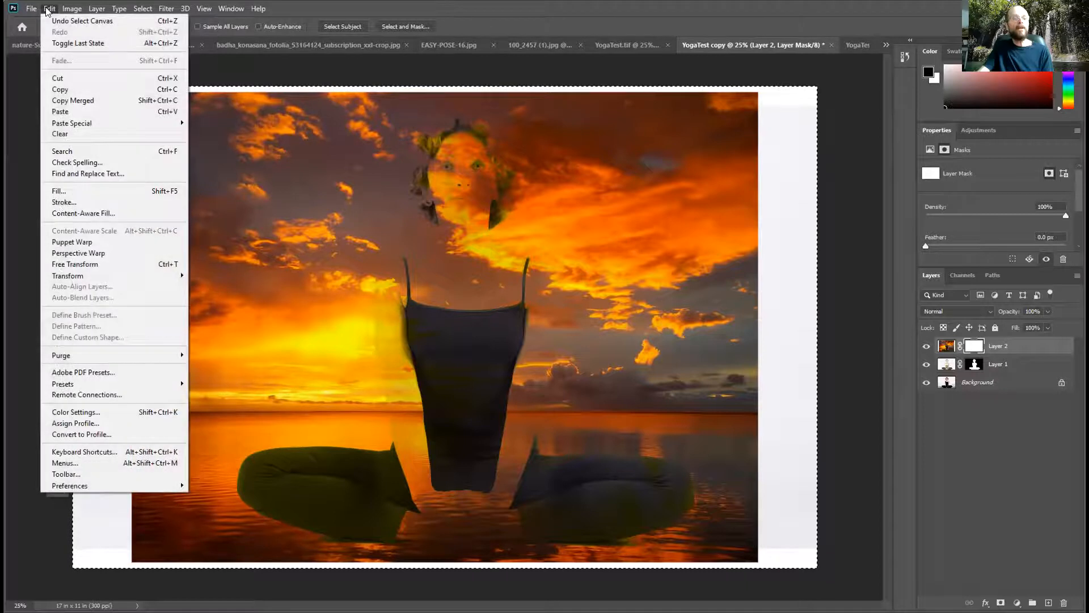
left_click(67, 193)
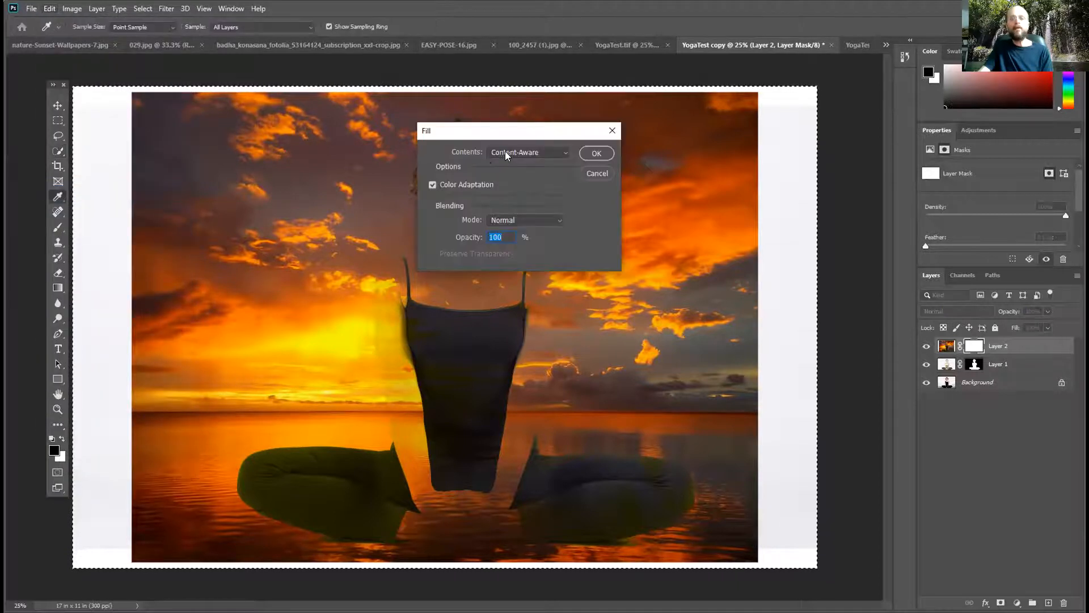
left_click(510, 151)
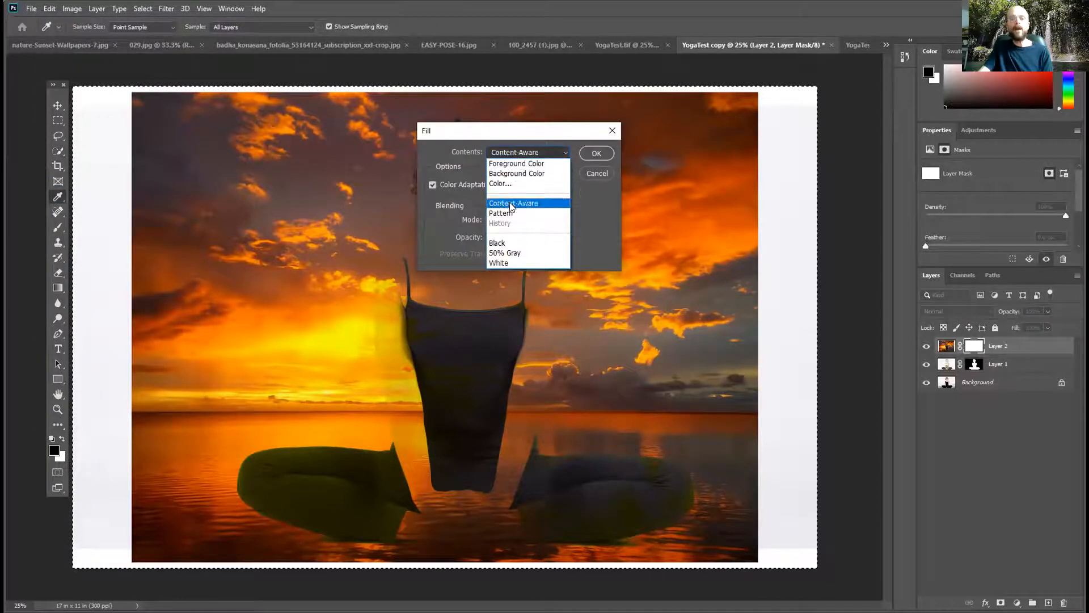
left_click(514, 242)
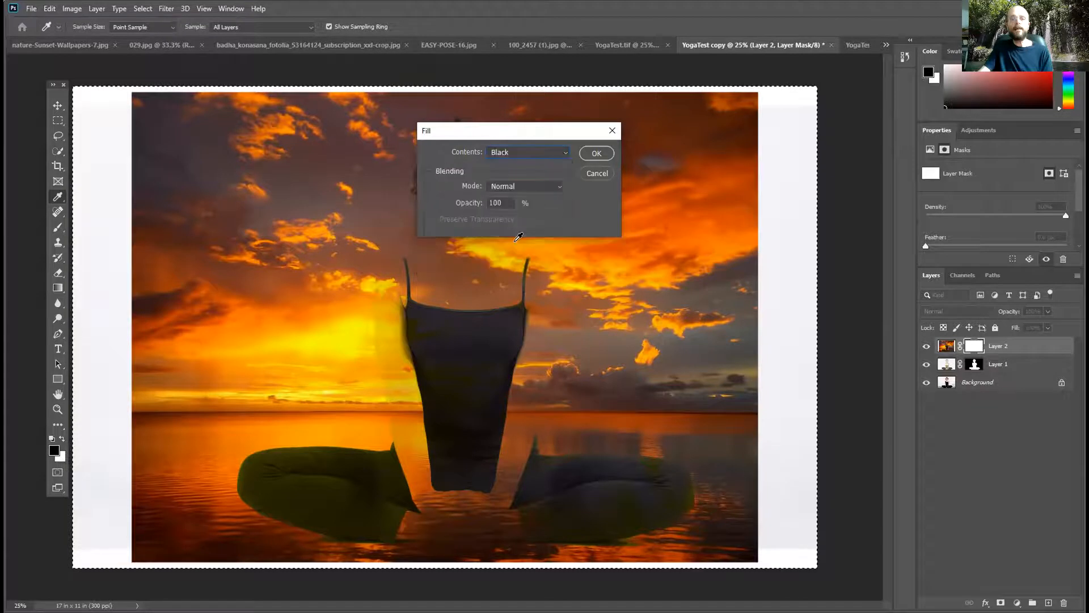
left_click(596, 153)
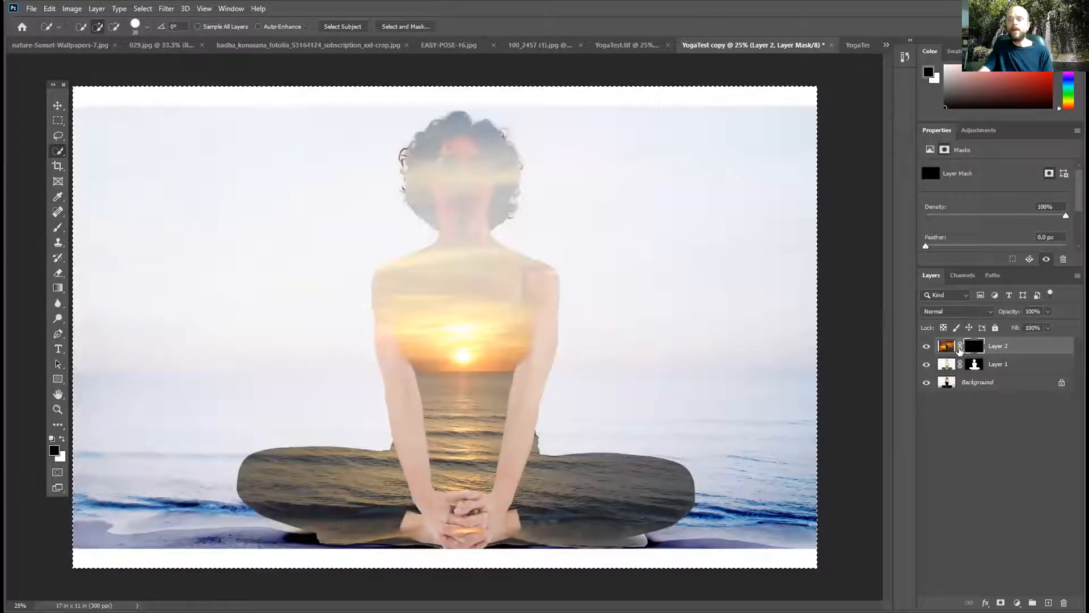
- Paint white on Layer 2's mask with a soft 464 px brush at 40% opacity, revealing sunset over the face and the sea beside both legs
left_click(58, 228)
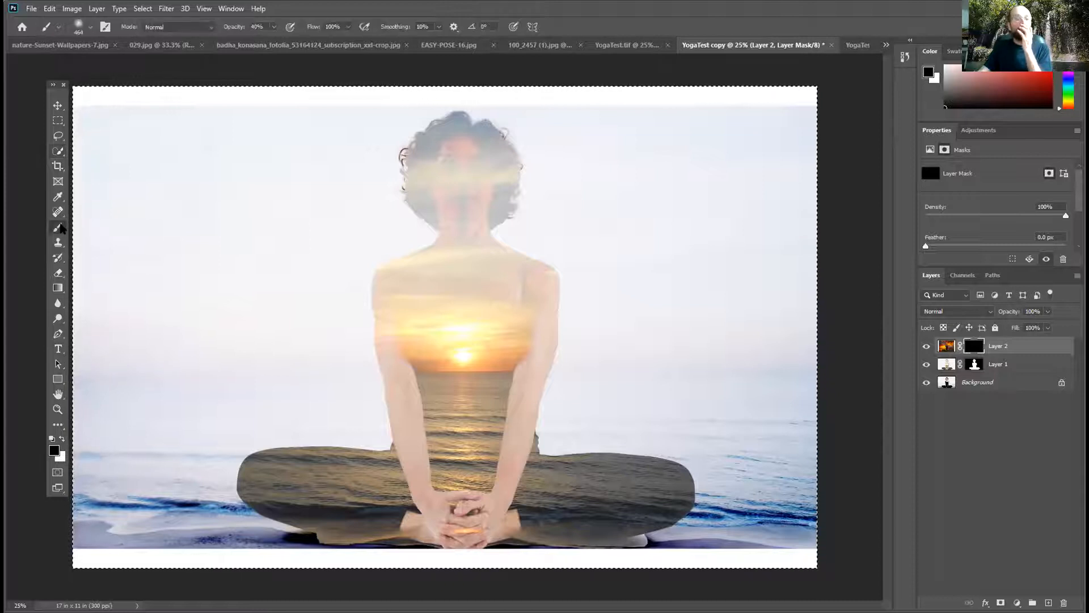
left_click(85, 29)
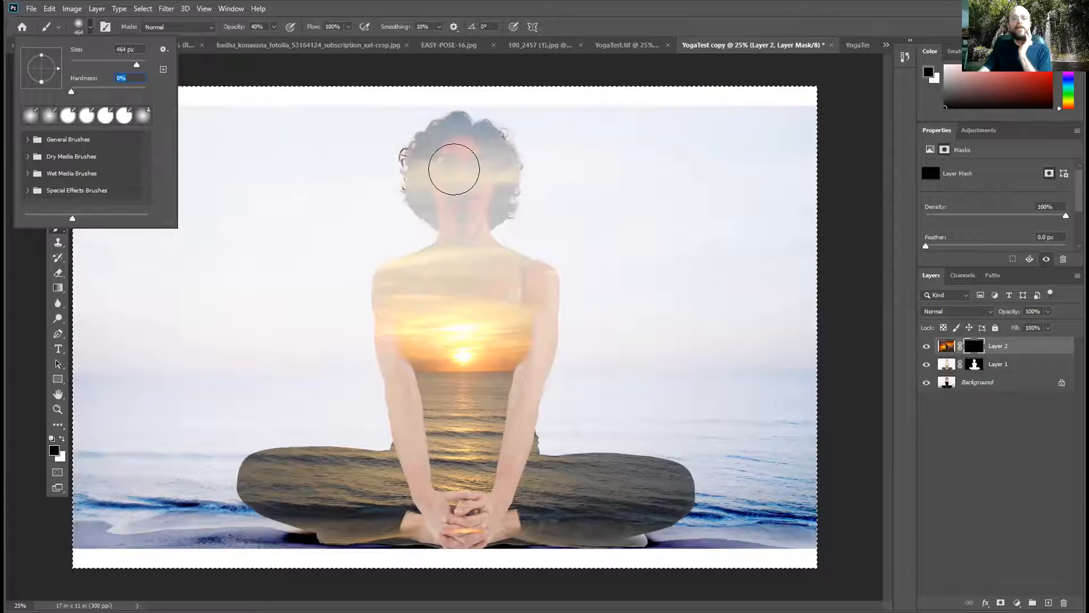
left_click(456, 169)
key("x")
mouse_move(462, 185)
left_mouse_down()
mouse_move(460, 161)
mouse_move(448, 193)
left_mouse_up()
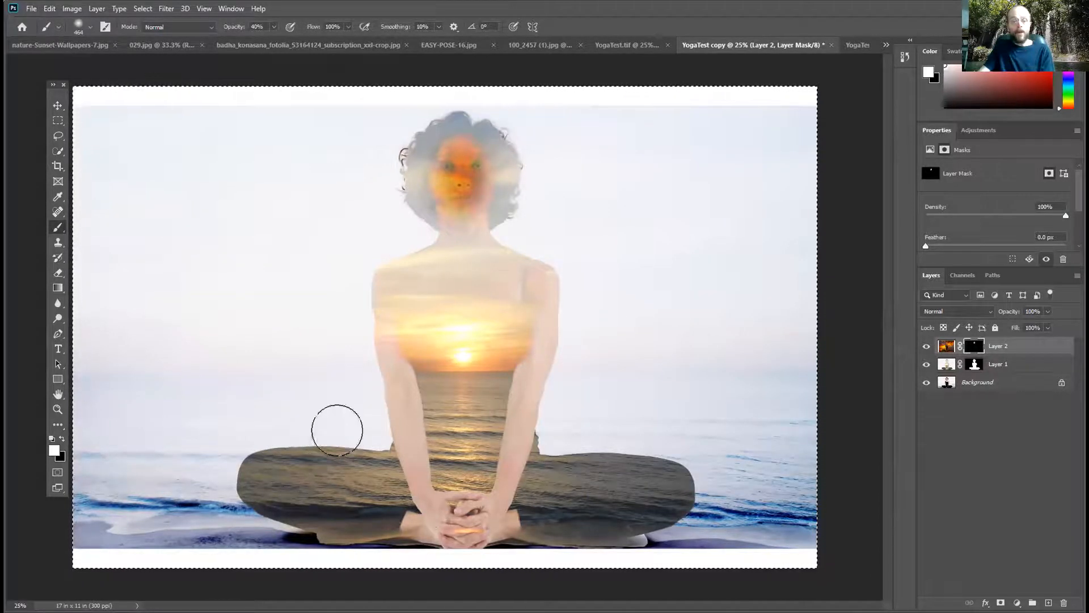
mouse_move(358, 425)
left_mouse_down()
mouse_move(85, 443)
mouse_move(213, 469)
mouse_move(225, 507)
mouse_move(217, 514)
mouse_move(205, 494)
mouse_move(128, 501)
mouse_move(261, 524)
left_mouse_up()
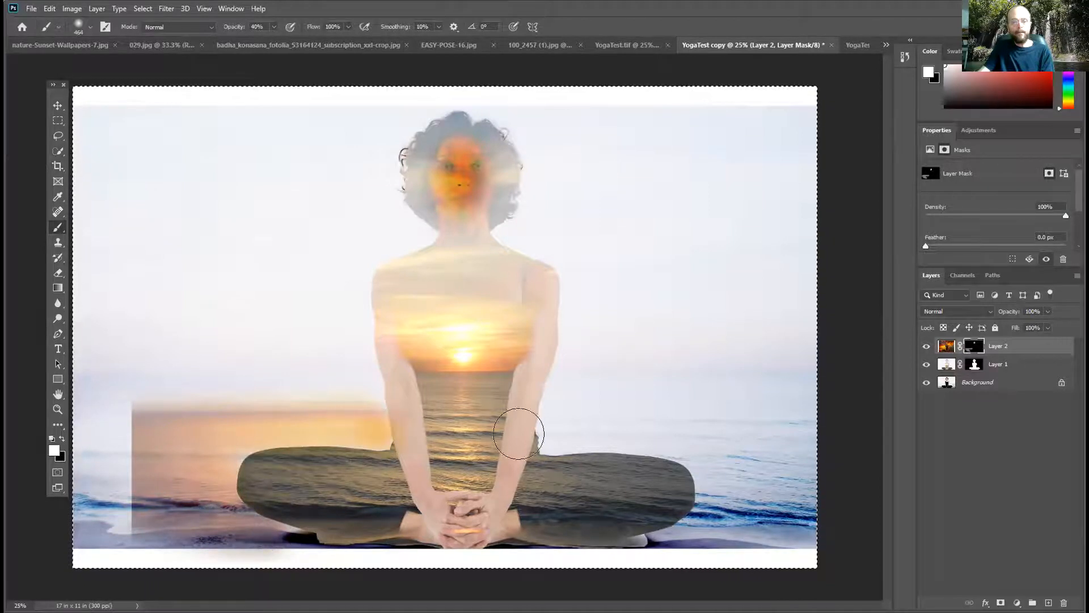
mouse_move(557, 431)
left_mouse_down()
mouse_move(700, 431)
mouse_move(523, 433)
mouse_move(681, 449)
mouse_move(706, 479)
mouse_move(688, 541)
mouse_move(712, 520)
mouse_move(721, 447)
mouse_move(717, 537)
mouse_move(707, 423)
mouse_move(725, 419)
mouse_move(751, 493)
mouse_move(732, 551)
mouse_move(743, 430)
left_mouse_up()
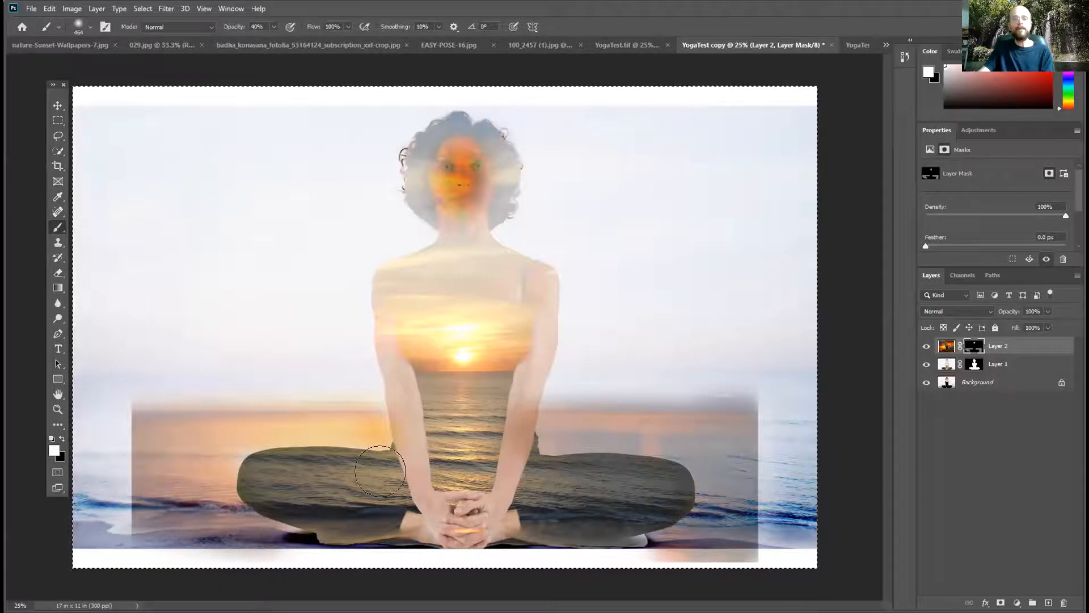
- Paint black at 100% brush opacity over the face on Layer 2's mask to hide the sunset there, and clear the selection
left_click(274, 27)
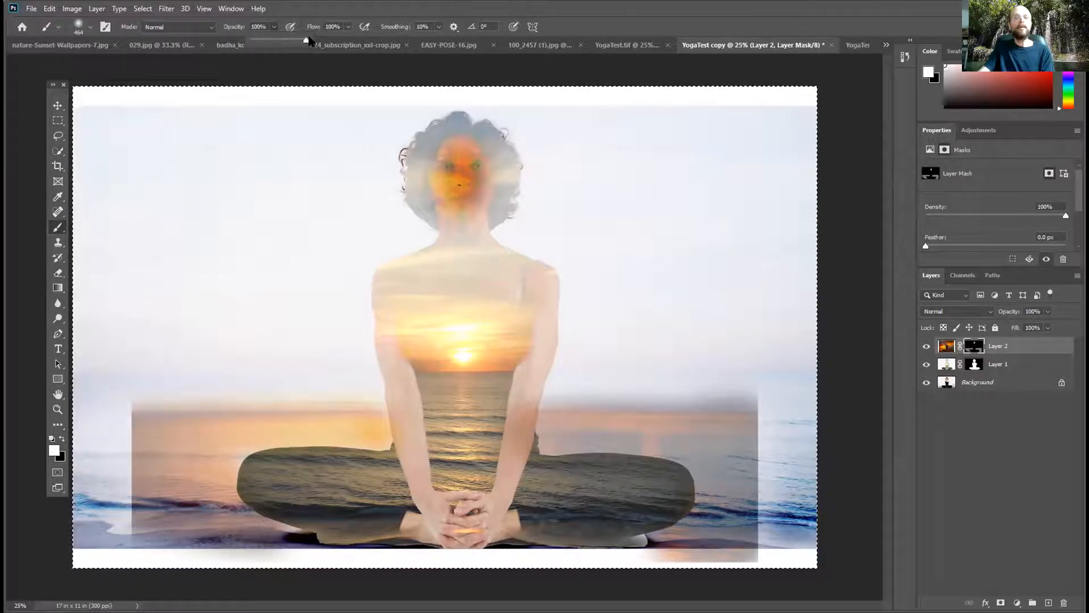
left_click(61, 439)
mouse_move(476, 176)
left_mouse_down()
mouse_move(446, 196)
mouse_move(466, 156)
mouse_move(440, 166)
mouse_move(479, 181)
mouse_move(495, 167)
mouse_move(470, 215)
left_mouse_up()
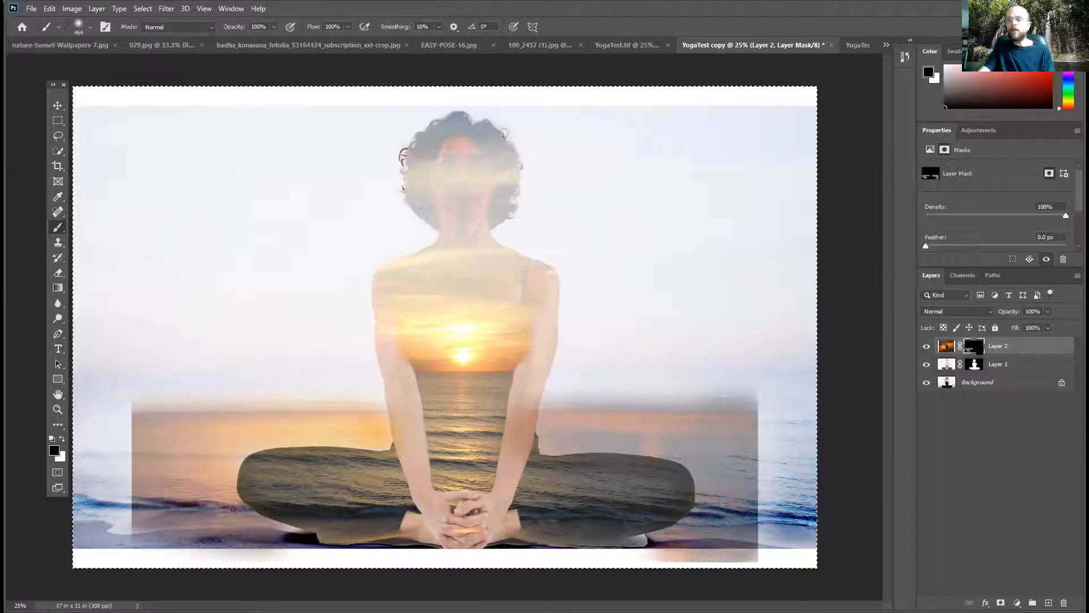
key("ctrl+d")
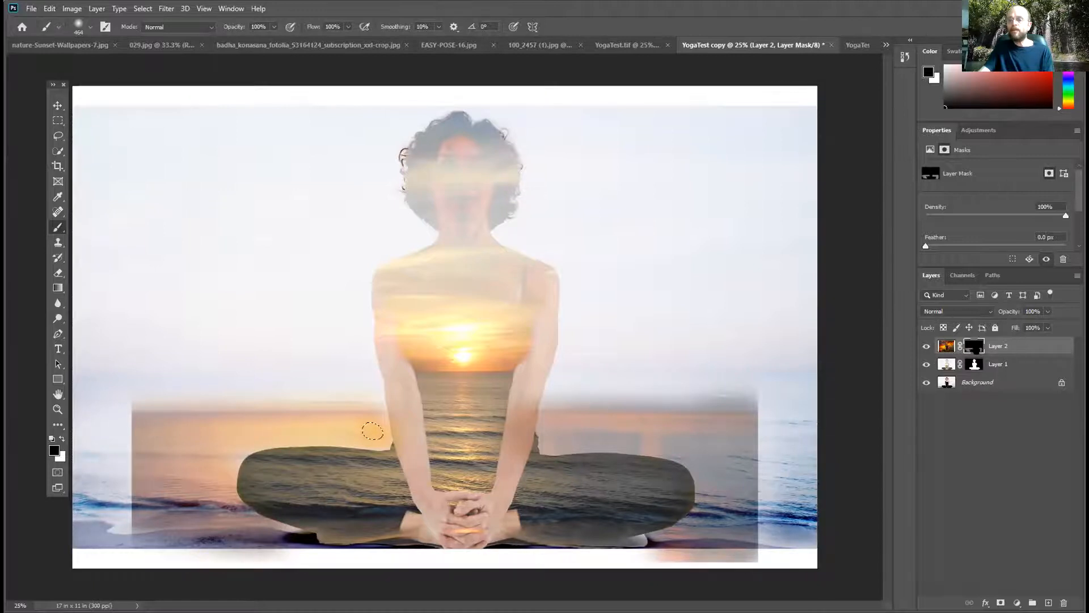
- Disable Layer 2's mask to view the full sunset image, and re-enable it
right_click(973, 346)
left_click(984, 354)
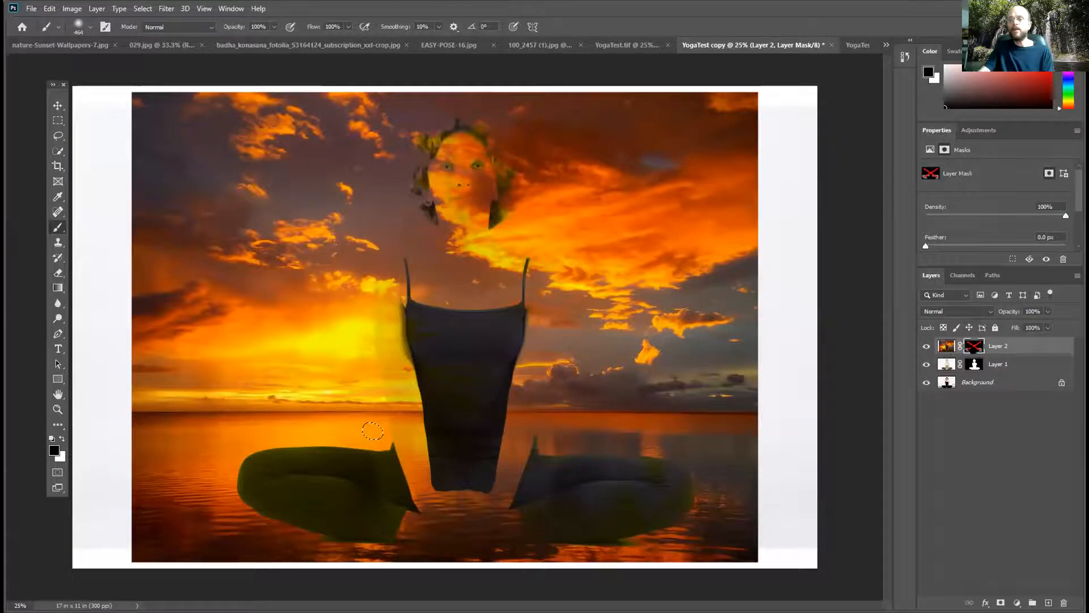
right_click(972, 345)
left_click(983, 354)
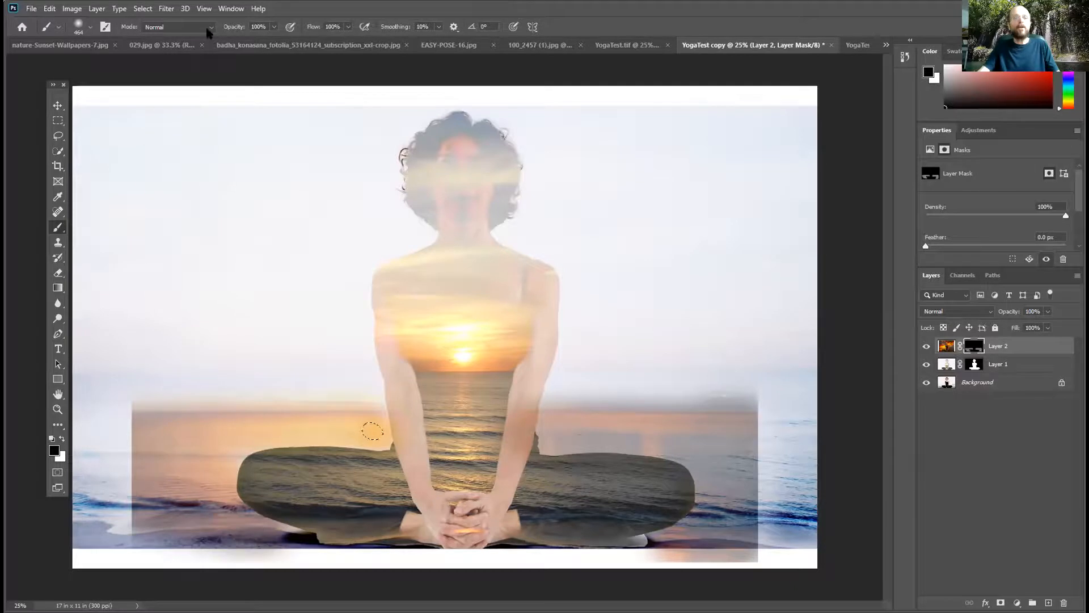
- Paint white at 100% brush opacity along the lower foreground of Layer 2's mask, and undo a trial dab over the face
left_click(62, 438)
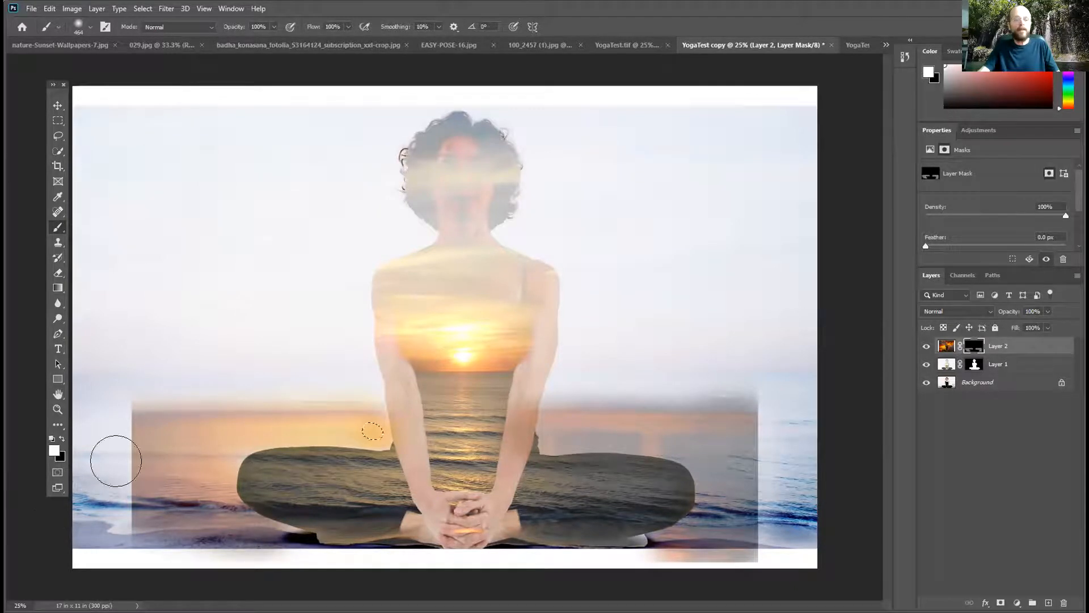
mouse_move(244, 538)
left_mouse_down()
mouse_move(138, 539)
mouse_move(529, 545)
mouse_move(593, 557)
mouse_move(657, 533)
mouse_move(790, 523)
mouse_move(679, 542)
left_mouse_up()
left_click_drag(102, 563, 200, 555)
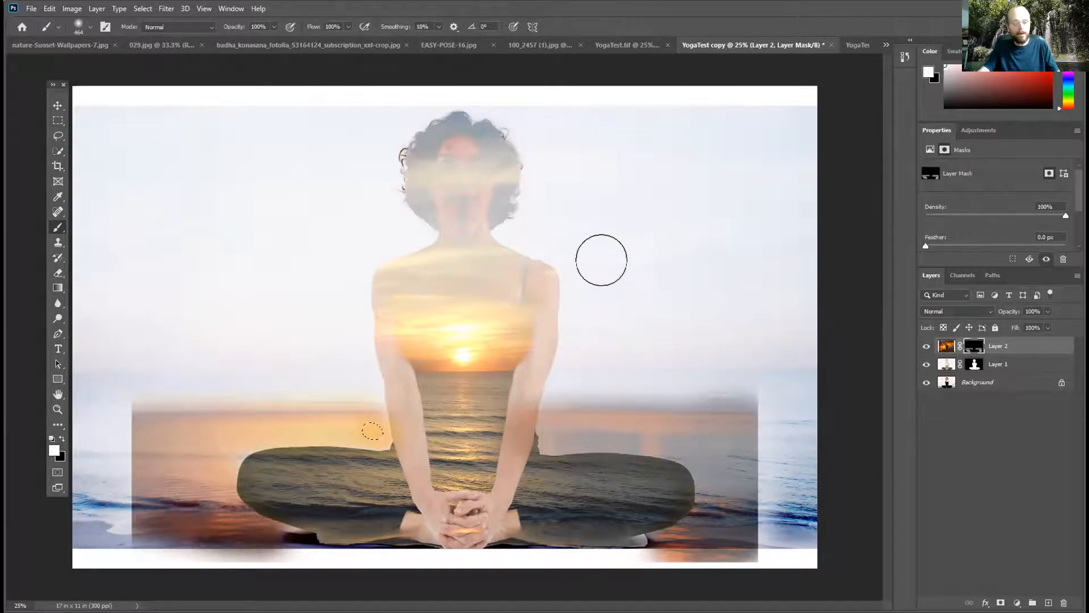
left_click_drag(462, 175, 463, 172)
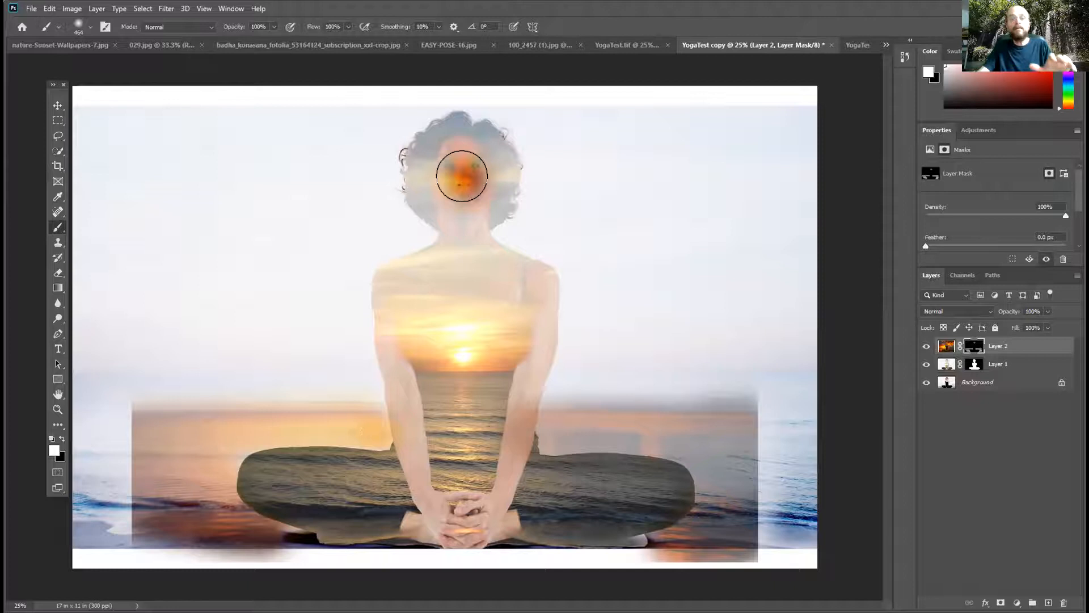
key("ctrl+z")
- Paint white at 37% brush opacity on Layer 2's mask over the face and hair and in a horizontal band across the sky
left_click(275, 27)
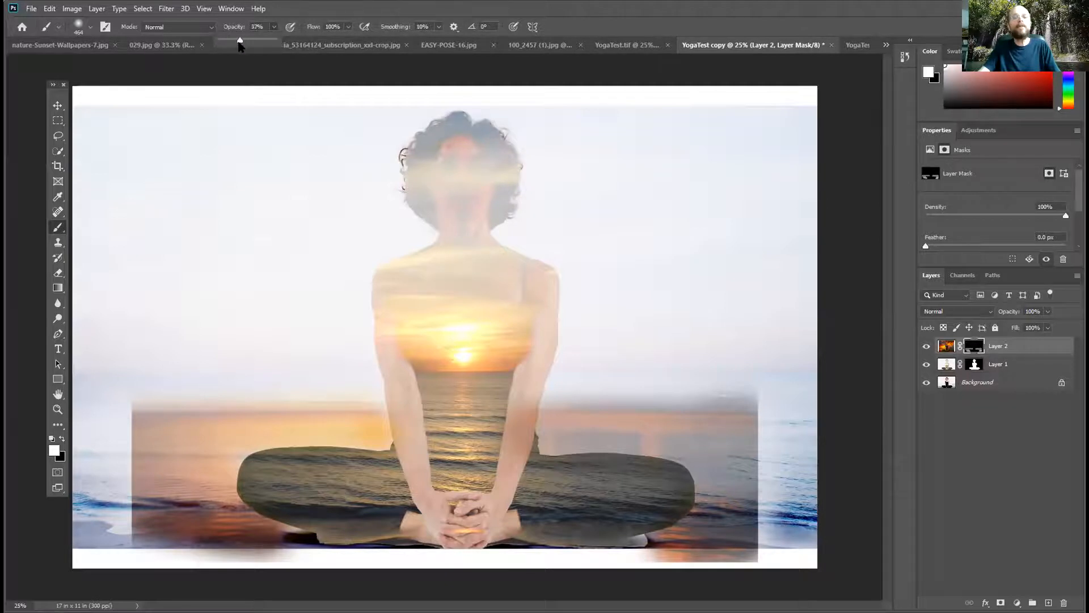
mouse_move(460, 177)
left_mouse_down()
mouse_move(438, 174)
mouse_move(447, 220)
mouse_move(445, 190)
mouse_move(479, 188)
mouse_move(419, 166)
mouse_move(413, 187)
mouse_move(436, 226)
mouse_move(424, 215)
left_mouse_up()
left_click(412, 152)
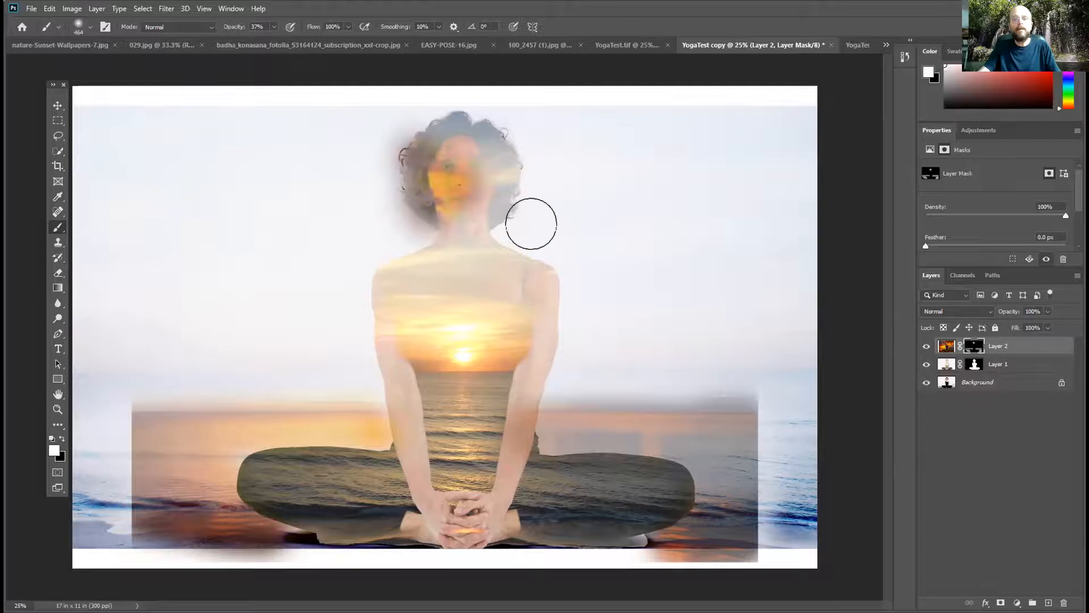
mouse_move(510, 192)
left_mouse_down()
mouse_move(513, 160)
mouse_move(538, 228)
left_mouse_up()
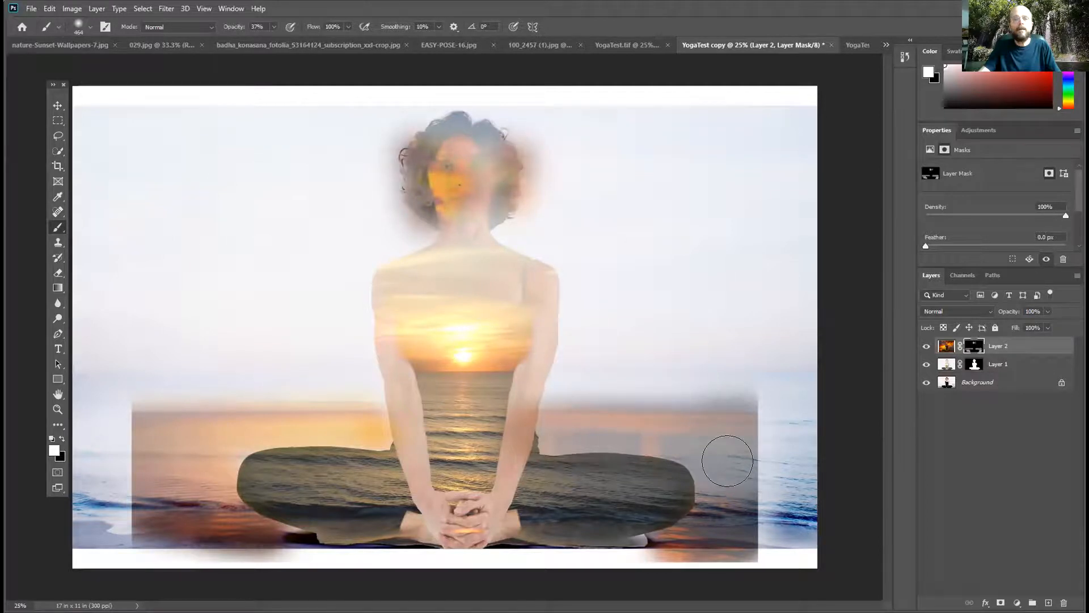
mouse_move(520, 173)
left_mouse_down()
mouse_move(639, 165)
mouse_move(810, 178)
left_mouse_up()
left_click_drag(411, 169, 128, 170)
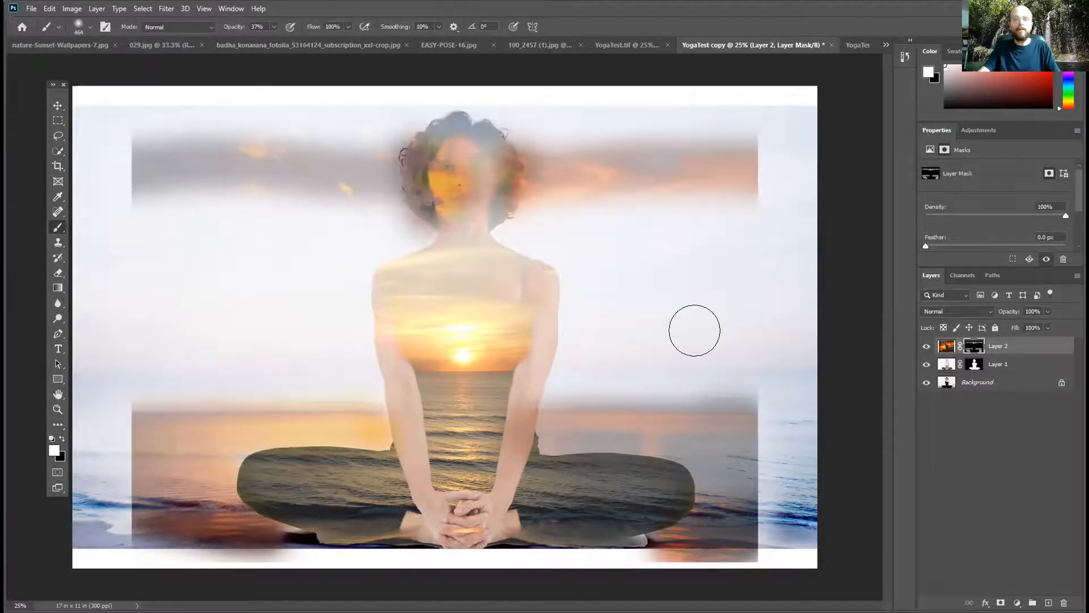
- Enlarge the soft brush to 2165 px and dab white on Layer 2's mask in both upper corners to bring in sunset clouds
left_click(89, 28)
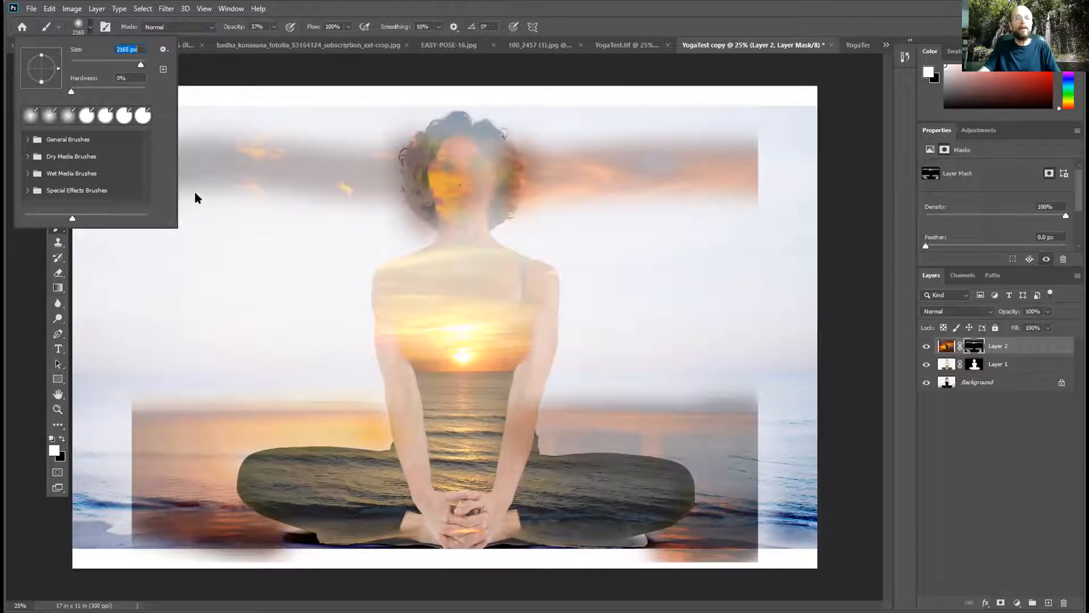
key("Return")
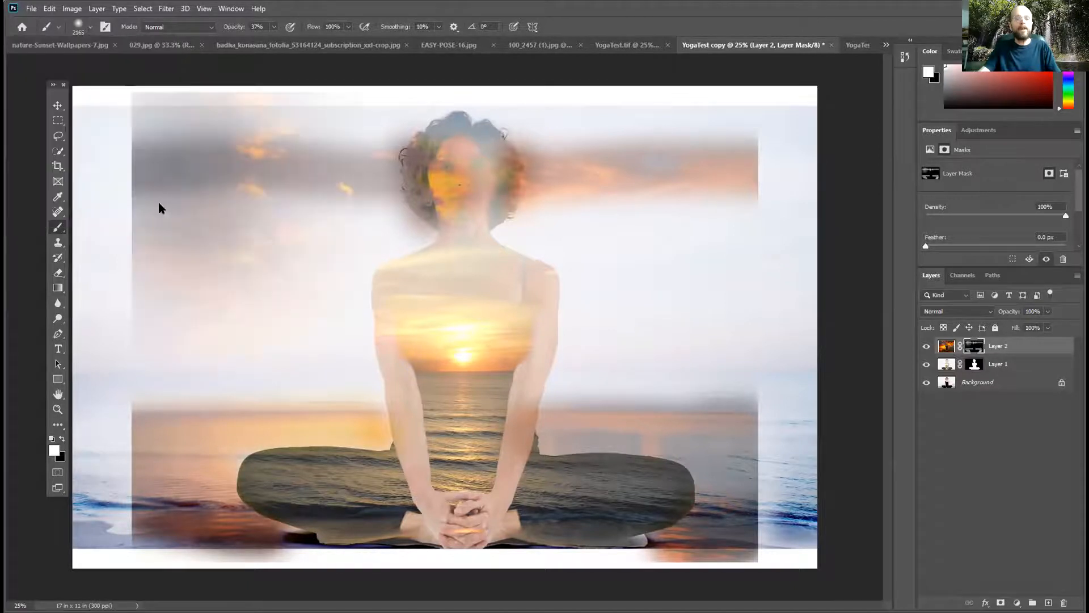
left_click(730, 199)
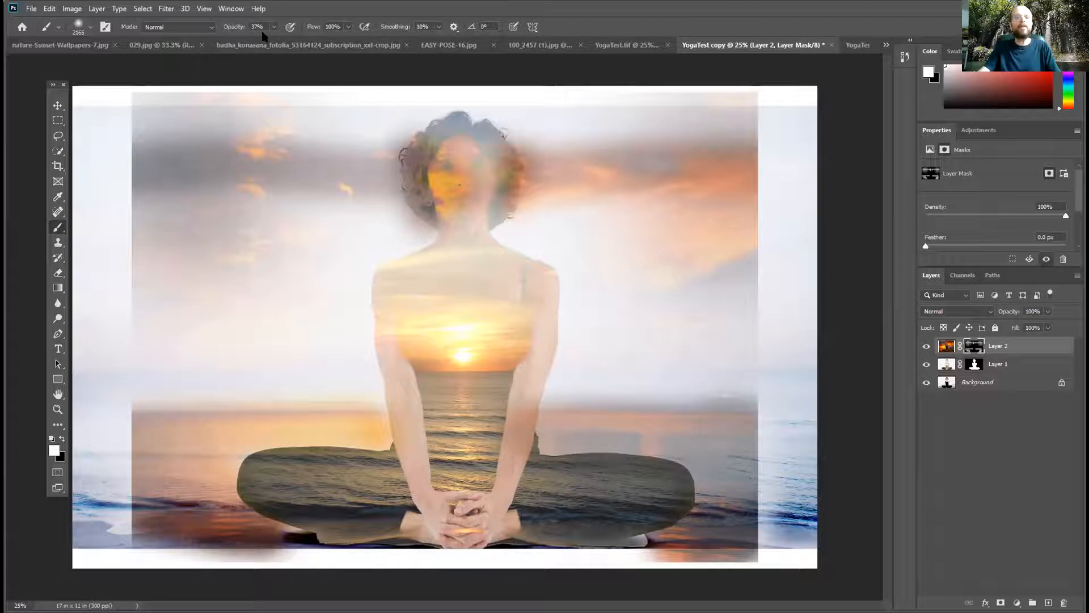
left_click(172, 148)
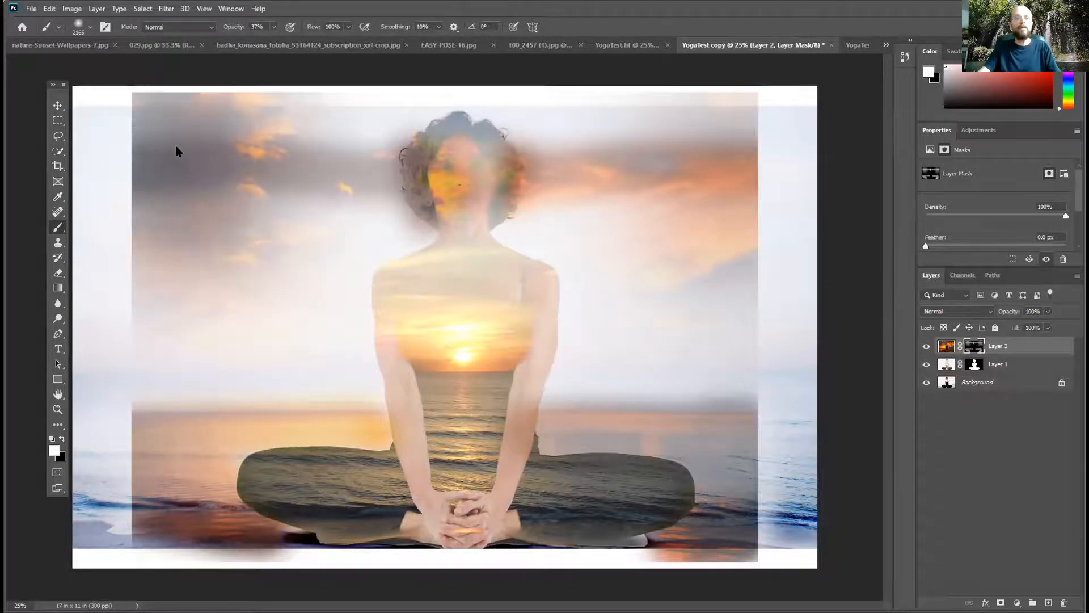
left_click(752, 171)
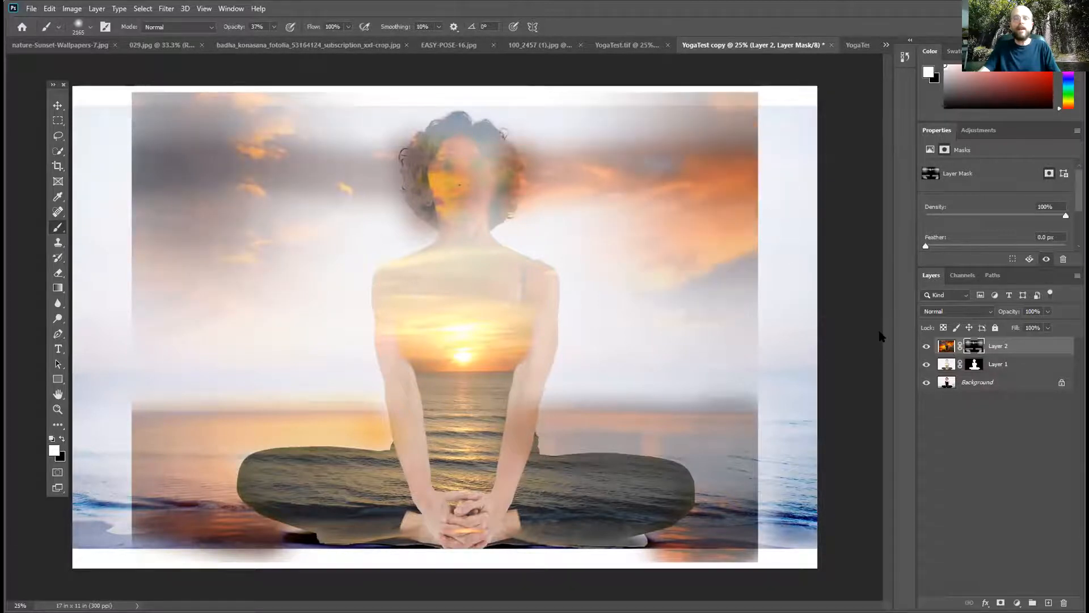
left_click(736, 191)
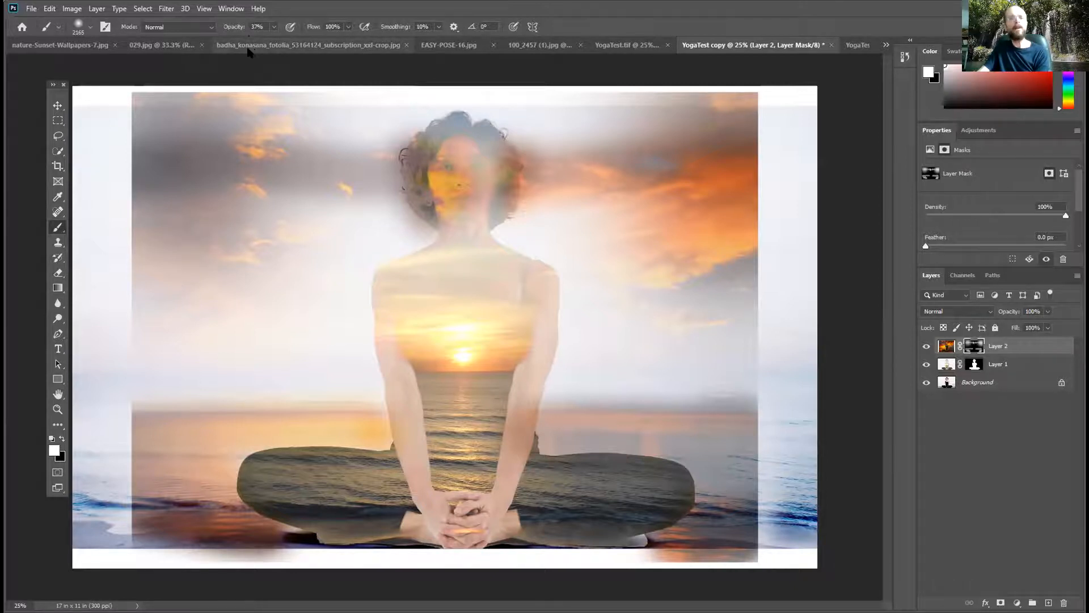
- Switch to YogaTest.tif, select the blue cloud image on Layer 4 and make it the only visible layer
left_click(625, 44)
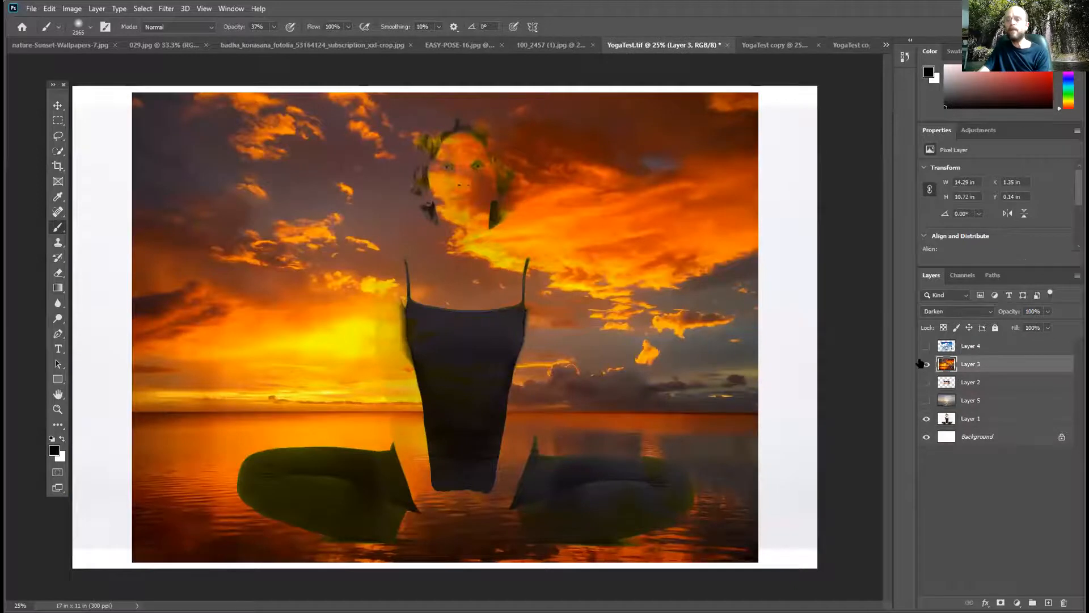
left_click(922, 363)
left_click(926, 346)
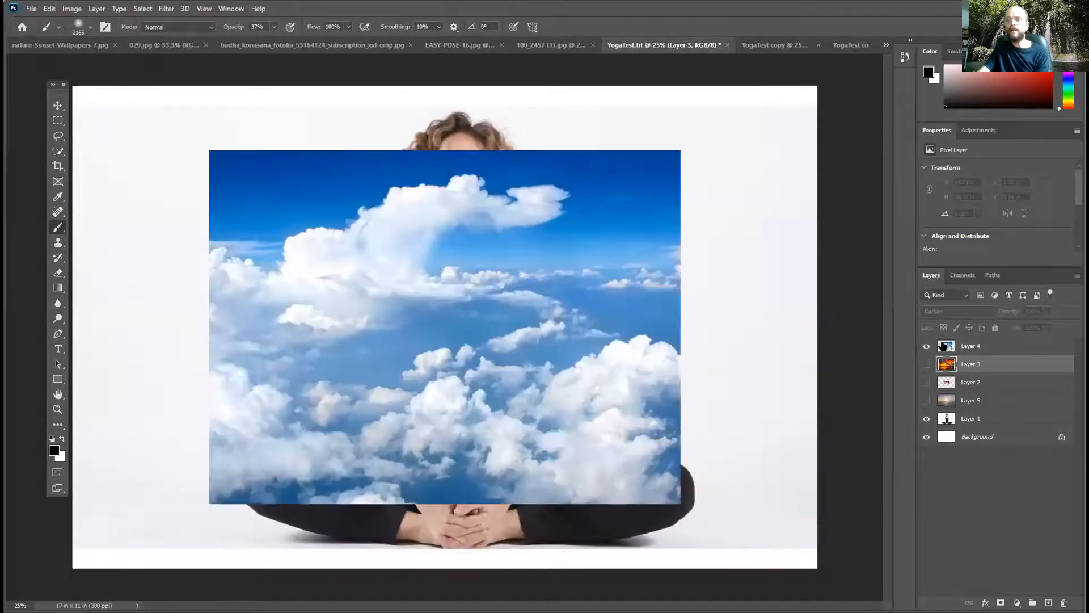
left_click(945, 347)
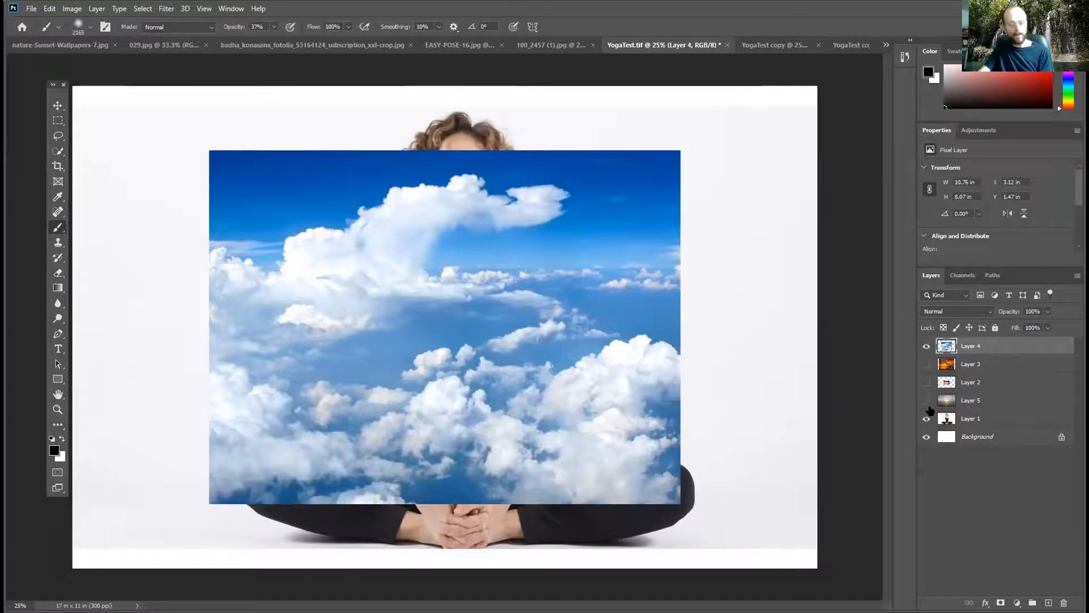
left_click(925, 346, "alt")
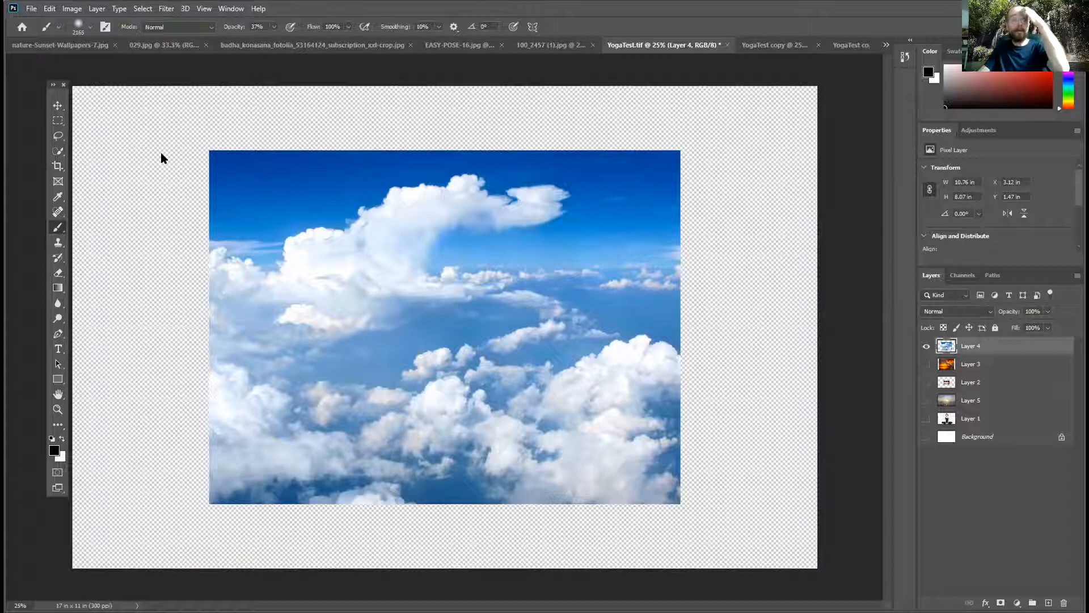
- Select the transparent area around the clouds with the Magic Wand and invert the selection to enclose the cloud image
left_click(60, 151)
left_click(99, 173)
left_click(145, 212)
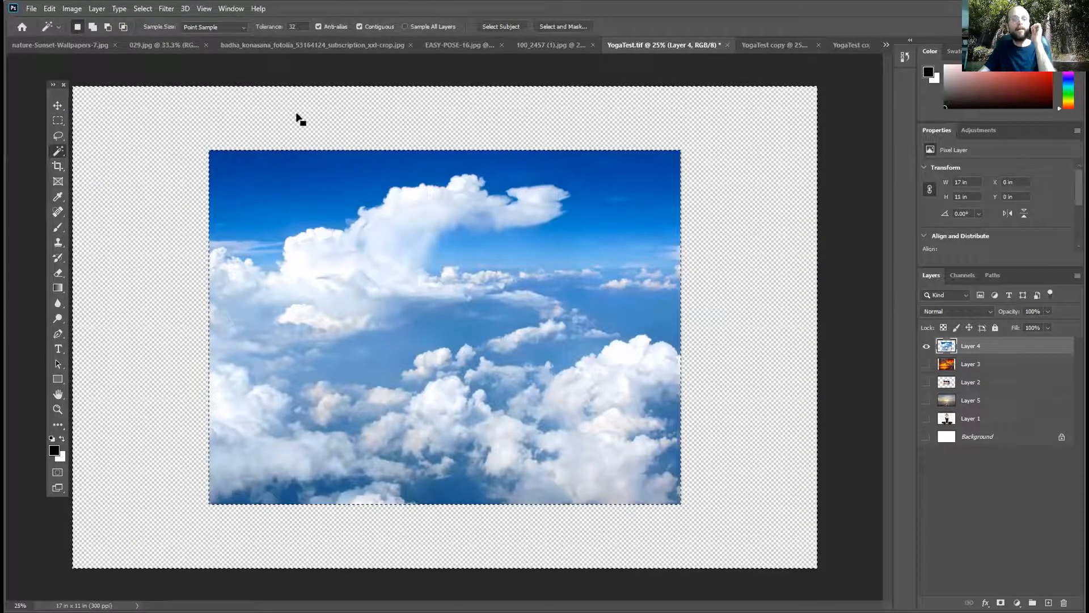
left_click(143, 8)
left_click(152, 55)
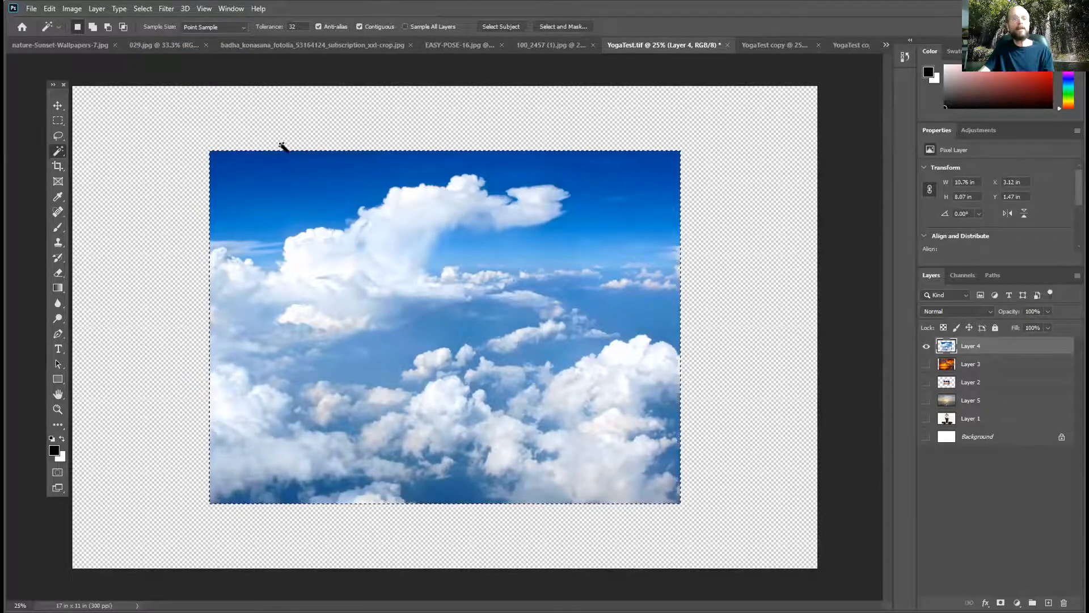
left_click(48, 10)
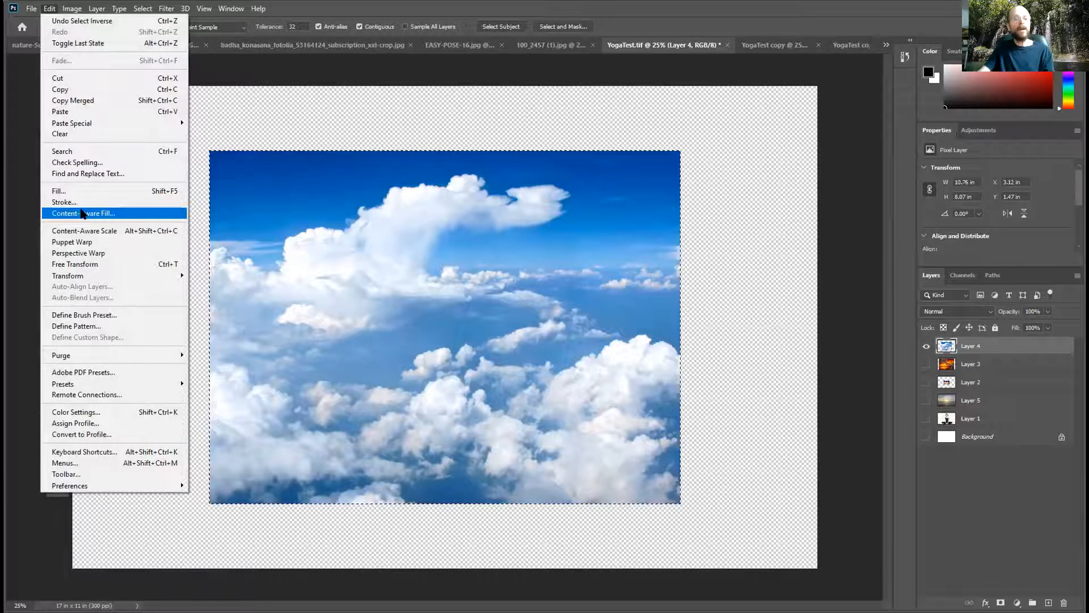
left_click(82, 190)
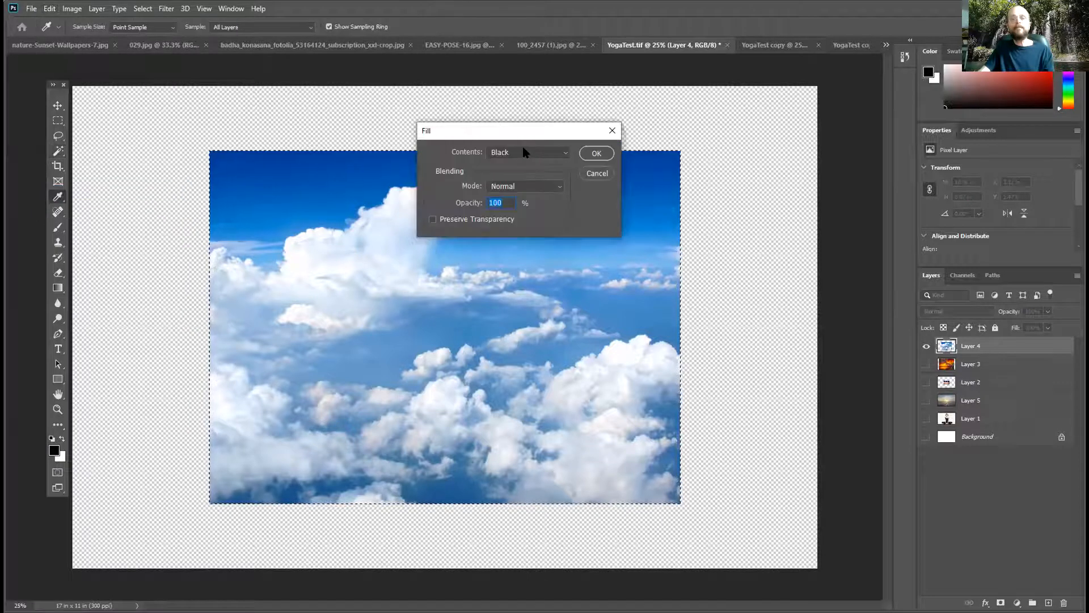
left_click(528, 152)
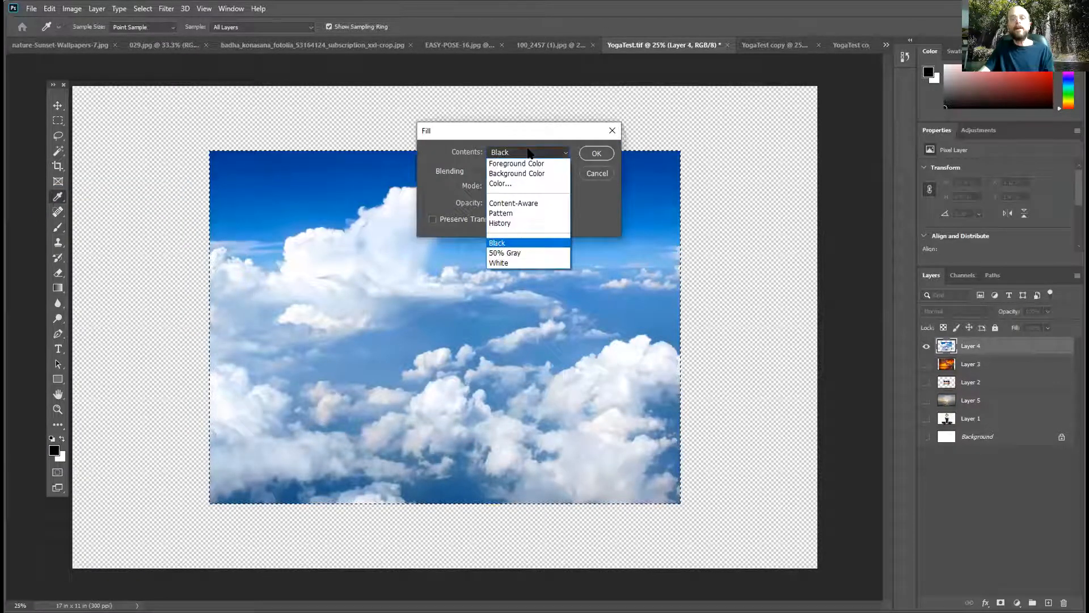
left_click(600, 201)
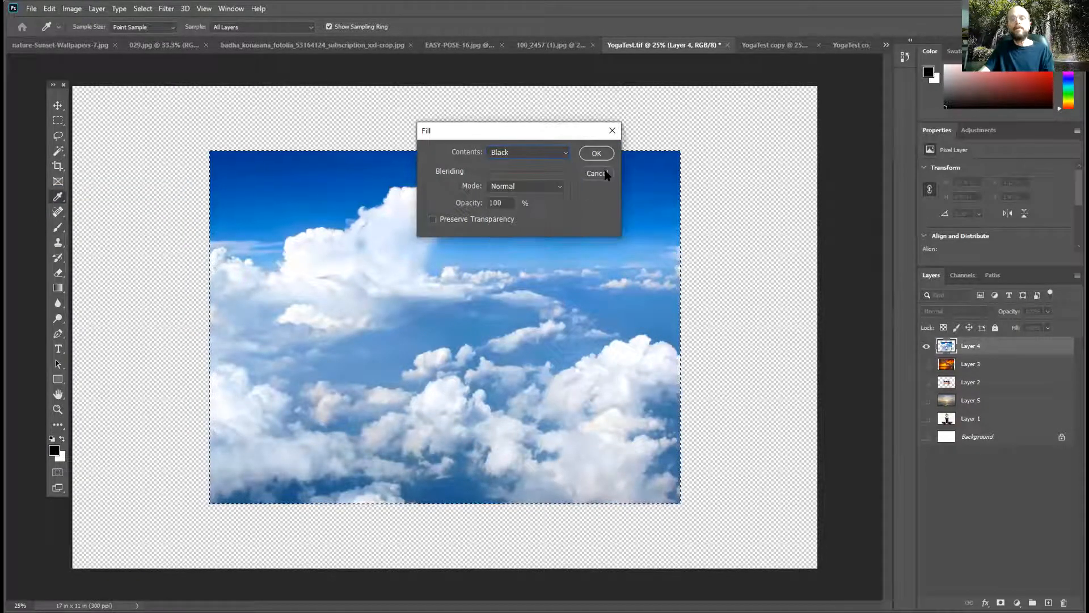
left_click(596, 173)
left_click(32, 8)
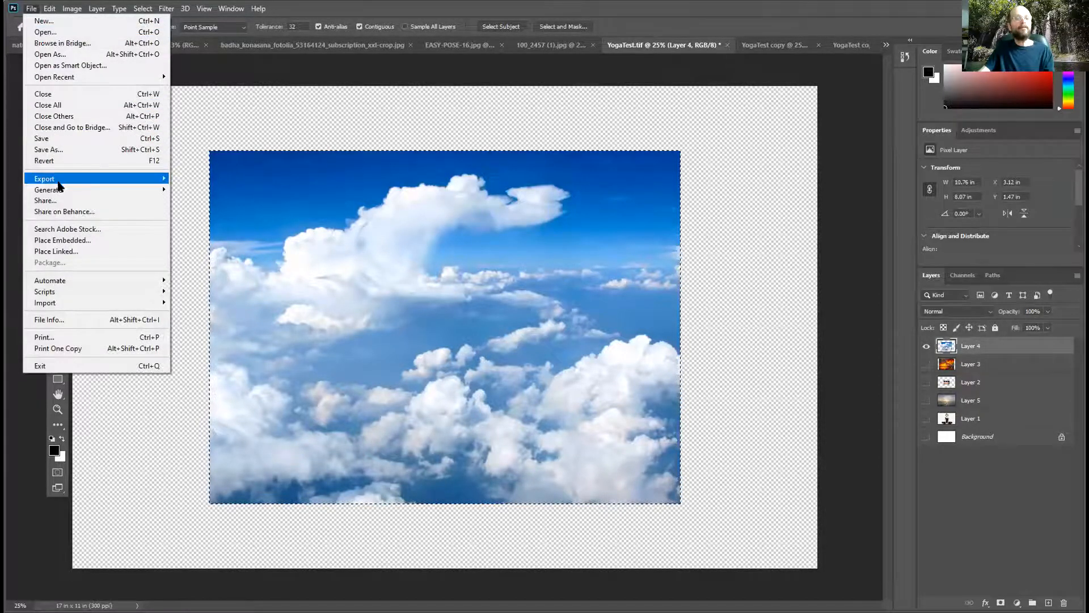
mouse_move(52, 10)
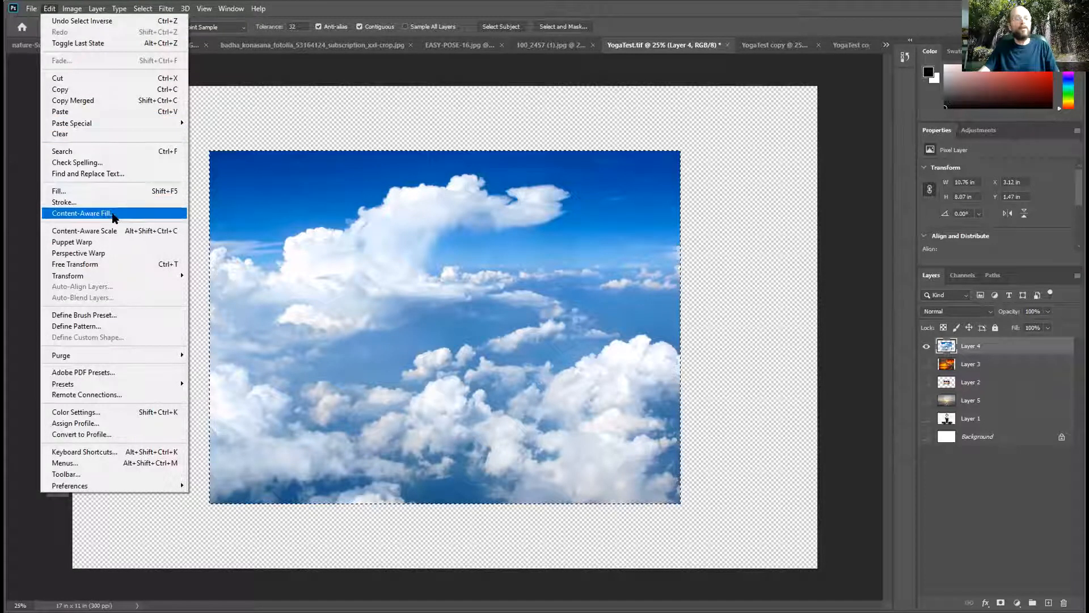
left_click(119, 191)
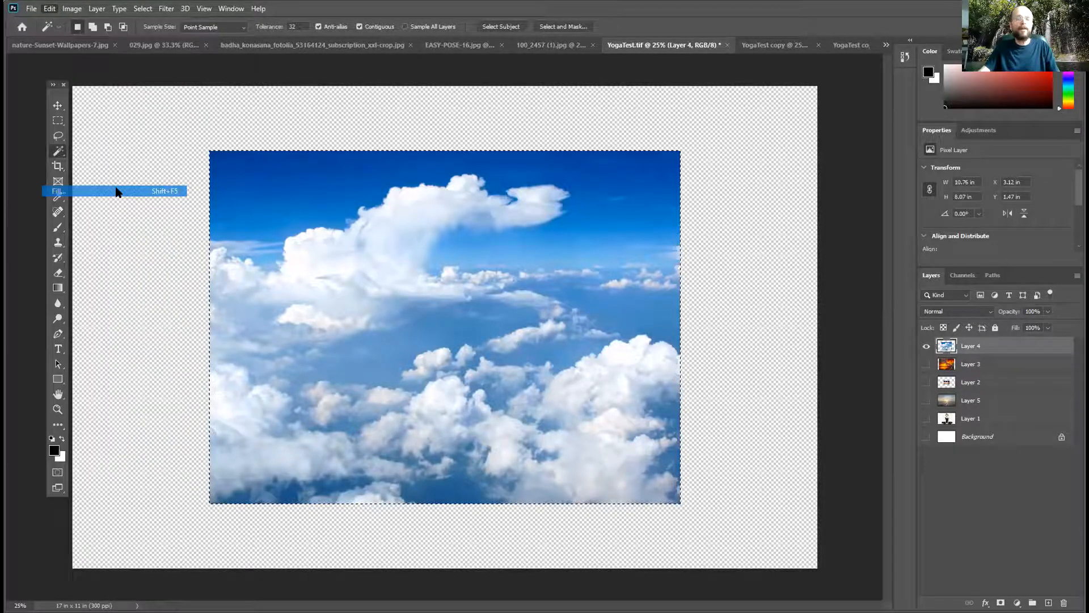
left_click(513, 152)
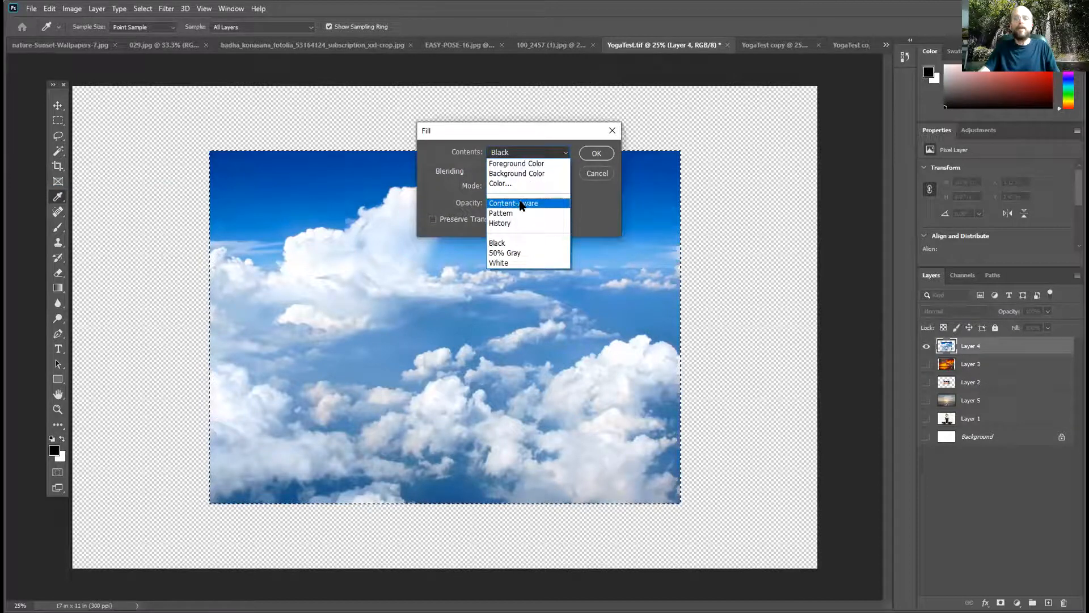
left_click(602, 209)
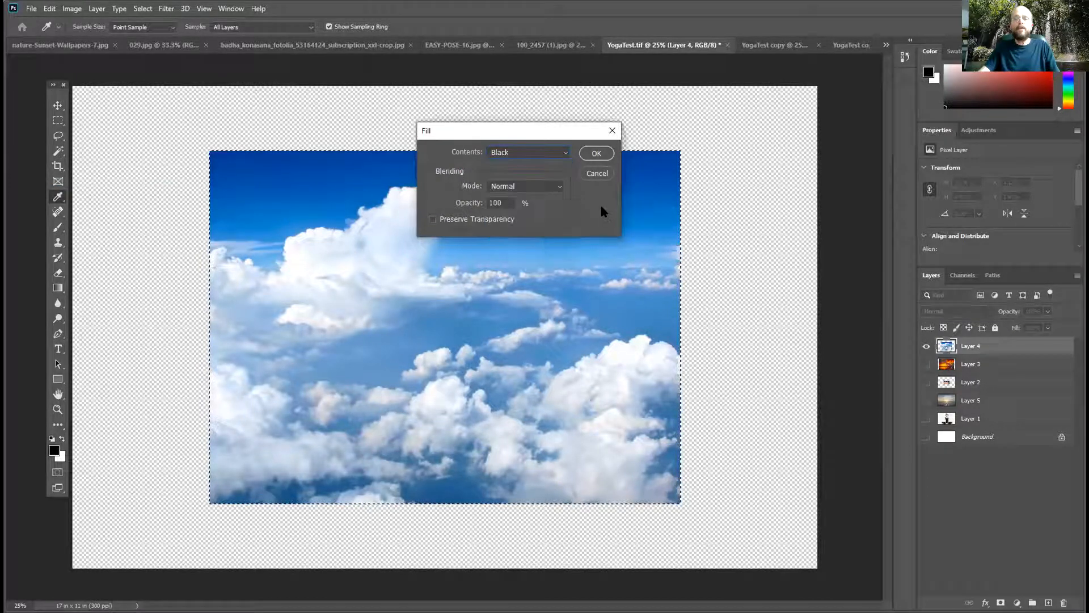
left_click(604, 174)
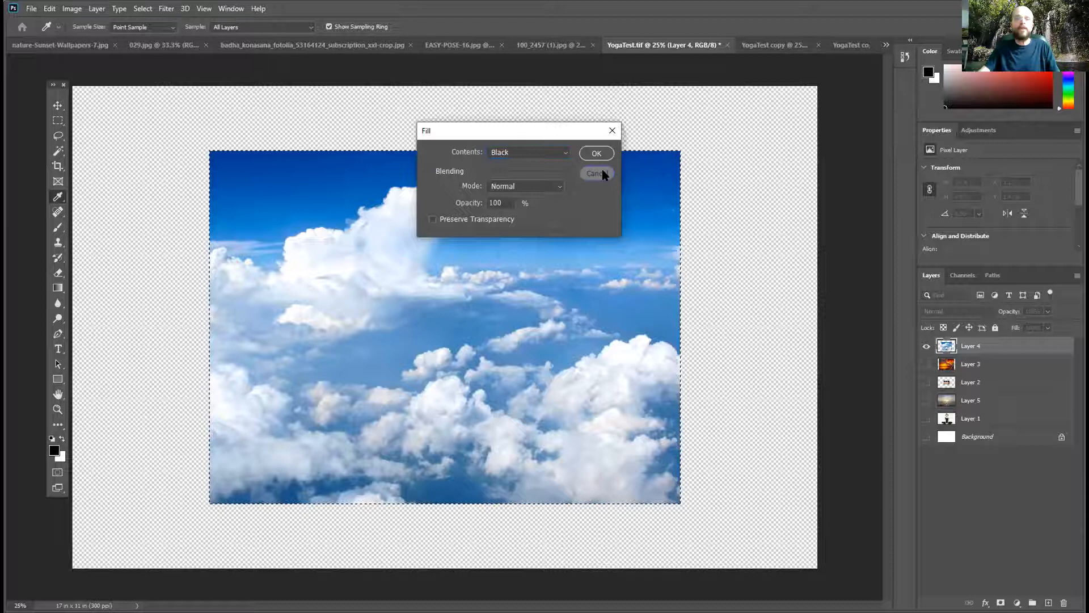
- Try to define a Content-Aware Fill sampling area on the selected cloud image, then leave the workspace without filling
key("w")
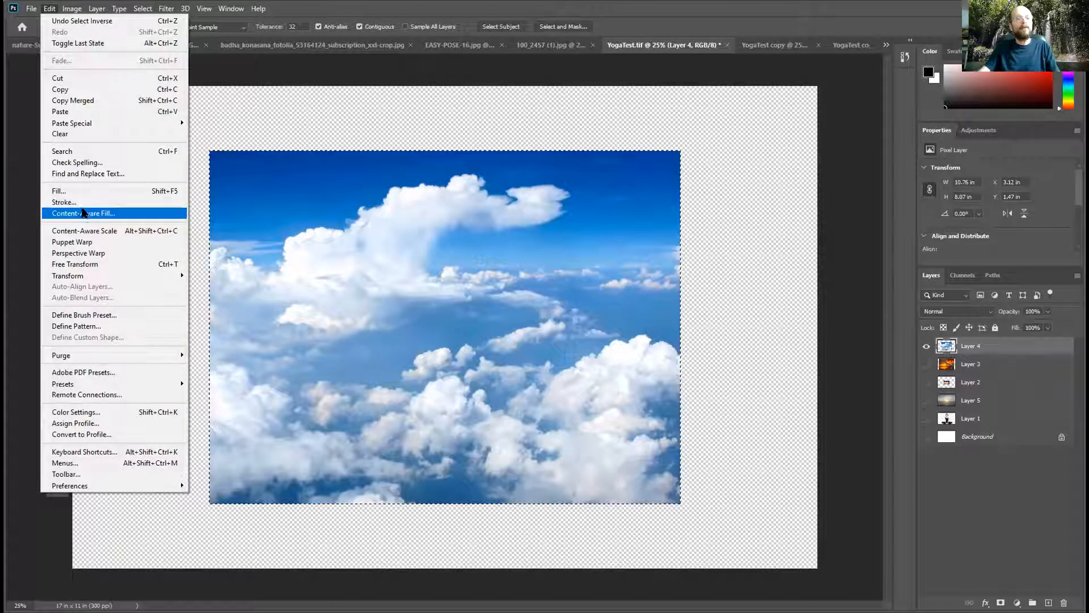
left_click(119, 216)
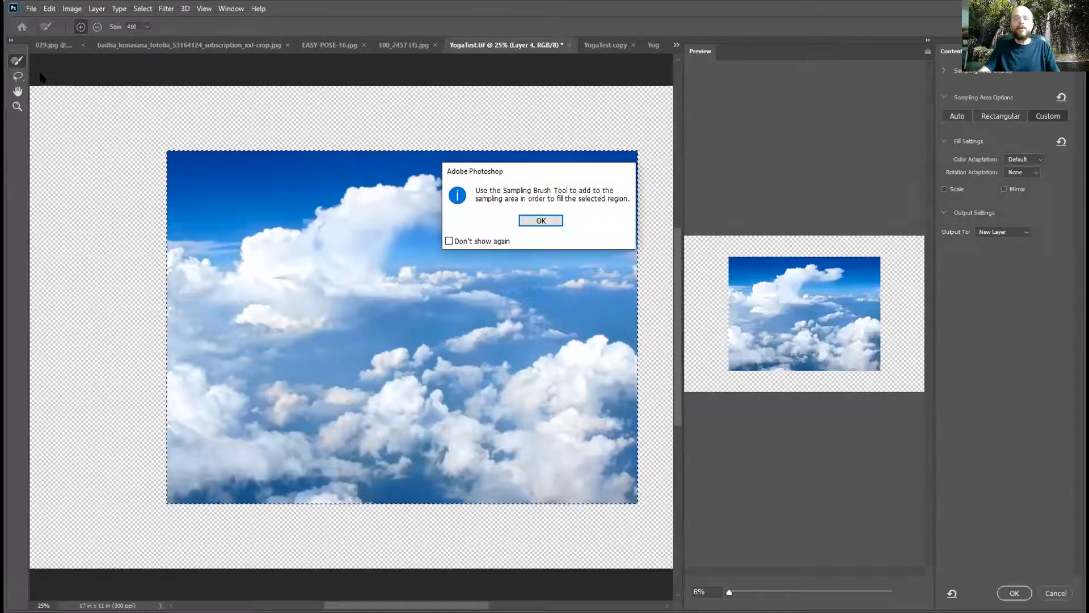
left_click(538, 220)
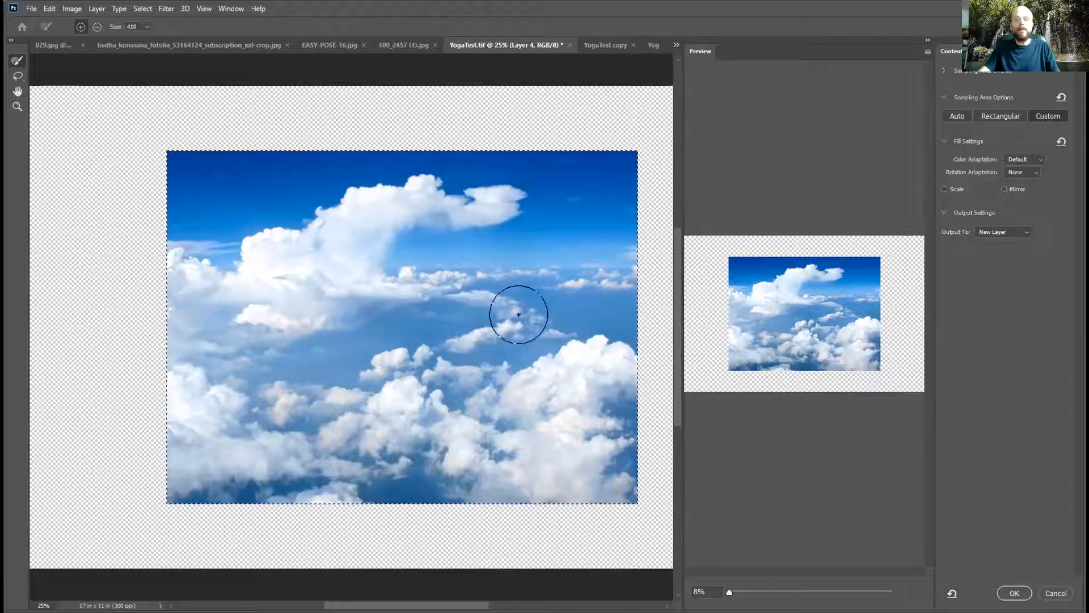
left_click(599, 319)
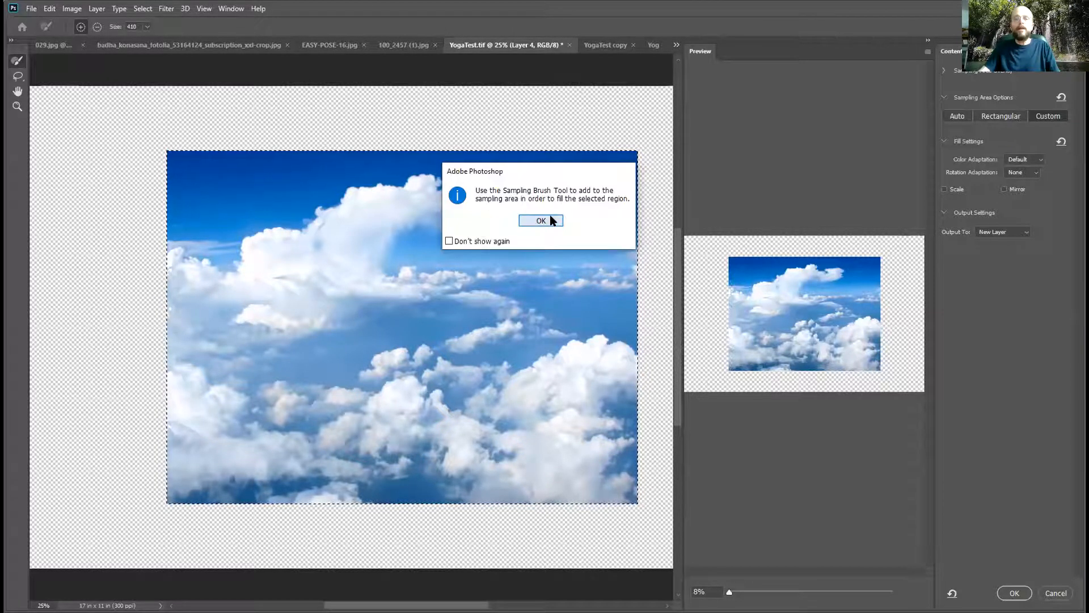
left_click(551, 220)
left_click(417, 328)
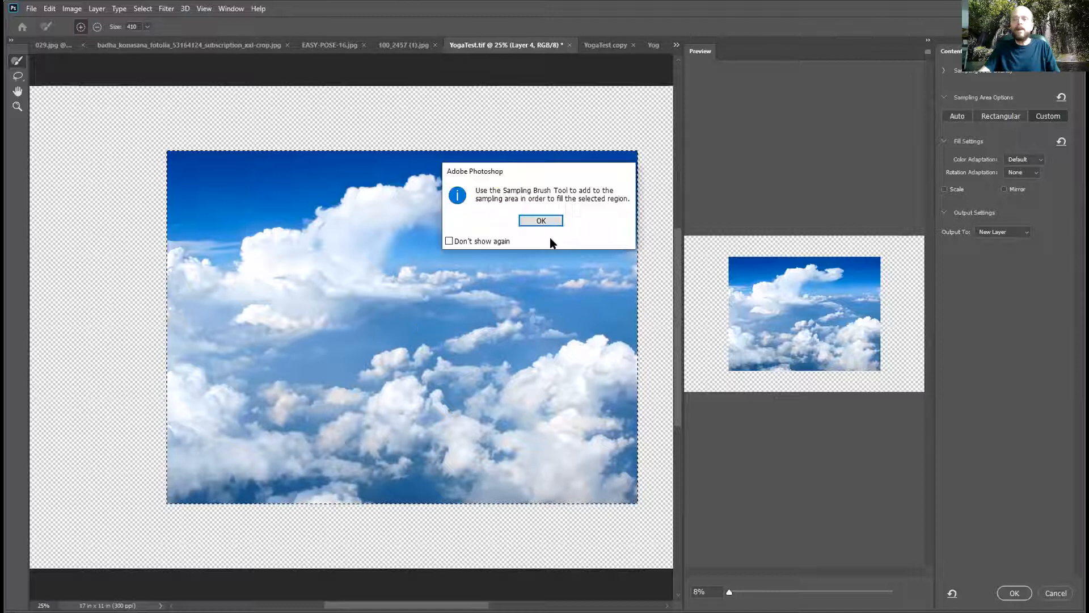
left_click(549, 221)
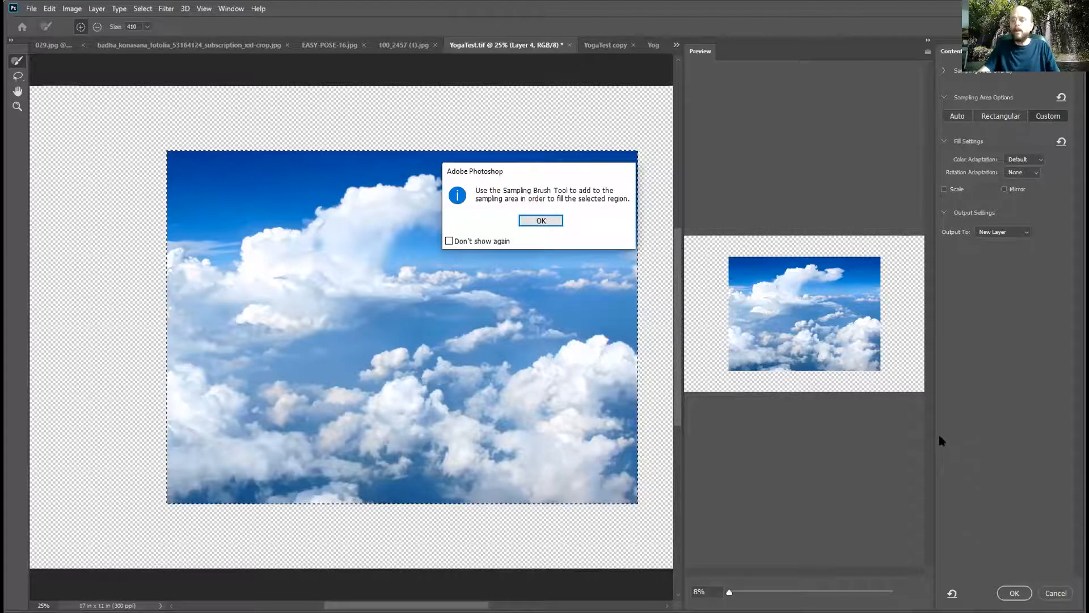
left_click(540, 220)
left_click(1055, 593)
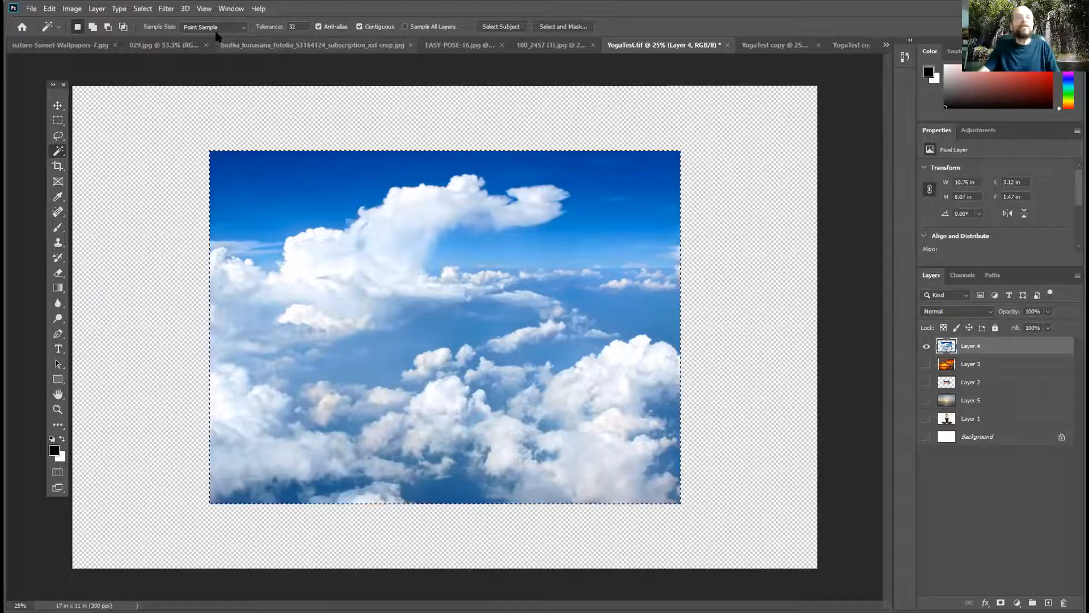
- Invert the selection to the transparent border and content-aware fill it to a new layer, sampling the lower part of the cloud image
left_click(151, 8)
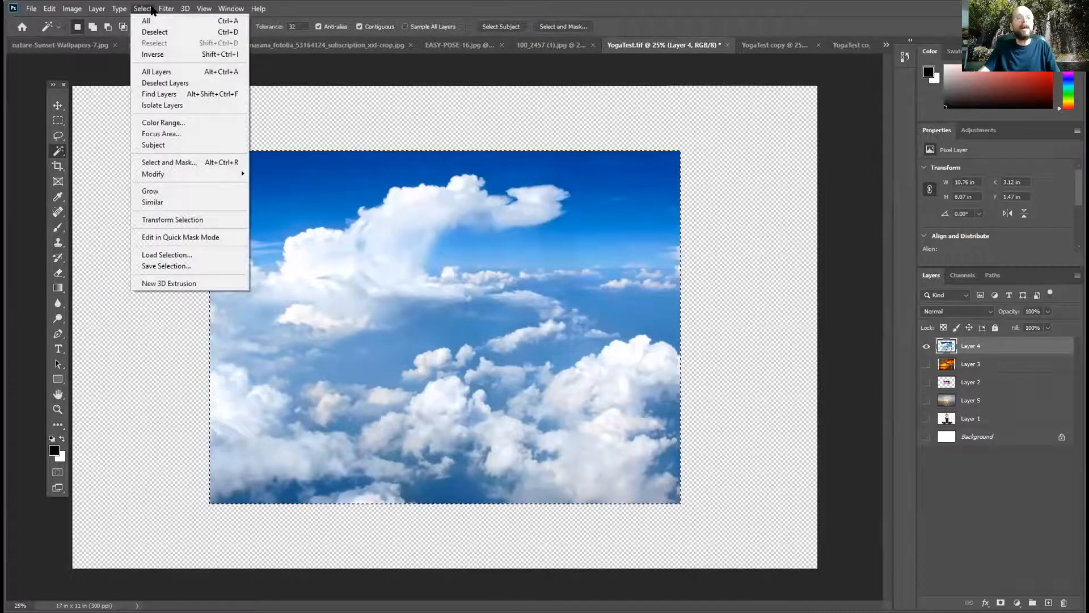
left_click(170, 55)
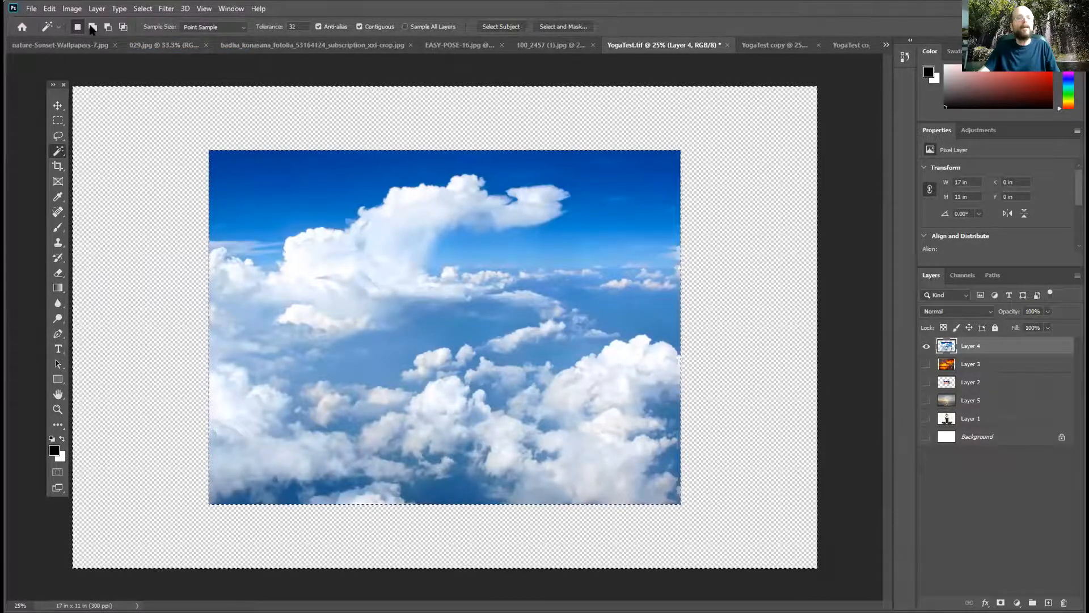
left_click(50, 8)
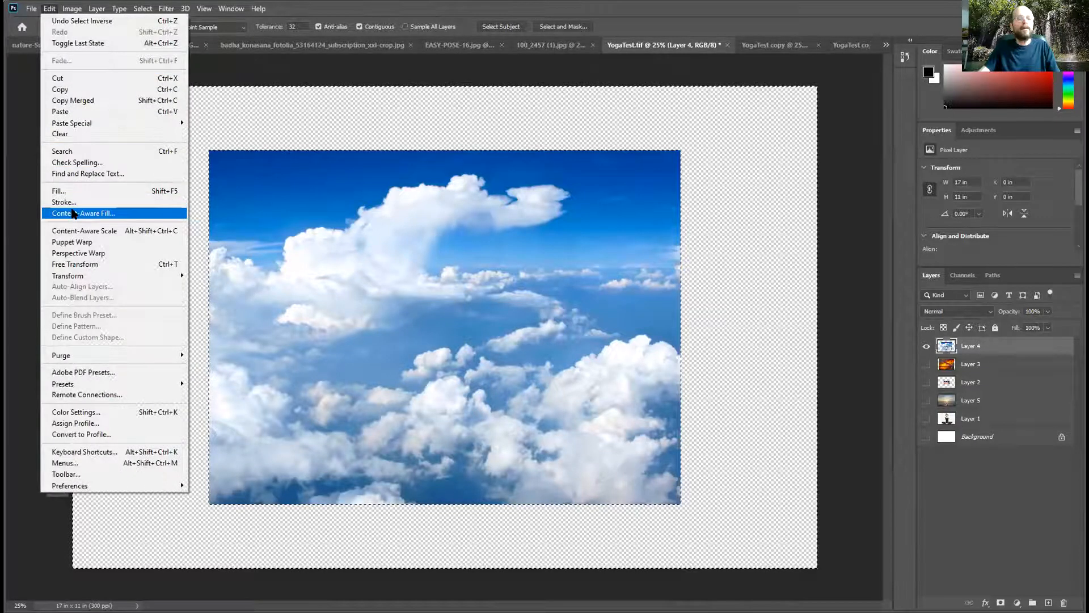
left_click(73, 213)
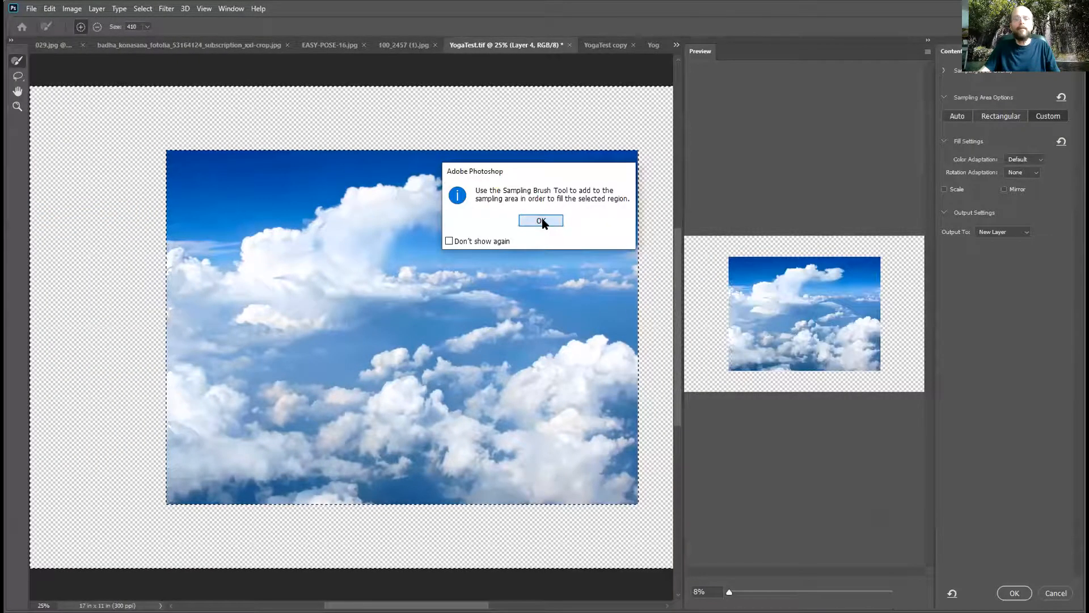
left_click(540, 221)
mouse_move(182, 335)
left_mouse_down()
mouse_move(457, 328)
mouse_move(491, 316)
mouse_move(156, 305)
mouse_move(632, 318)
mouse_move(141, 359)
mouse_move(673, 384)
mouse_move(197, 436)
mouse_move(656, 460)
mouse_move(142, 496)
mouse_move(688, 496)
left_mouse_up()
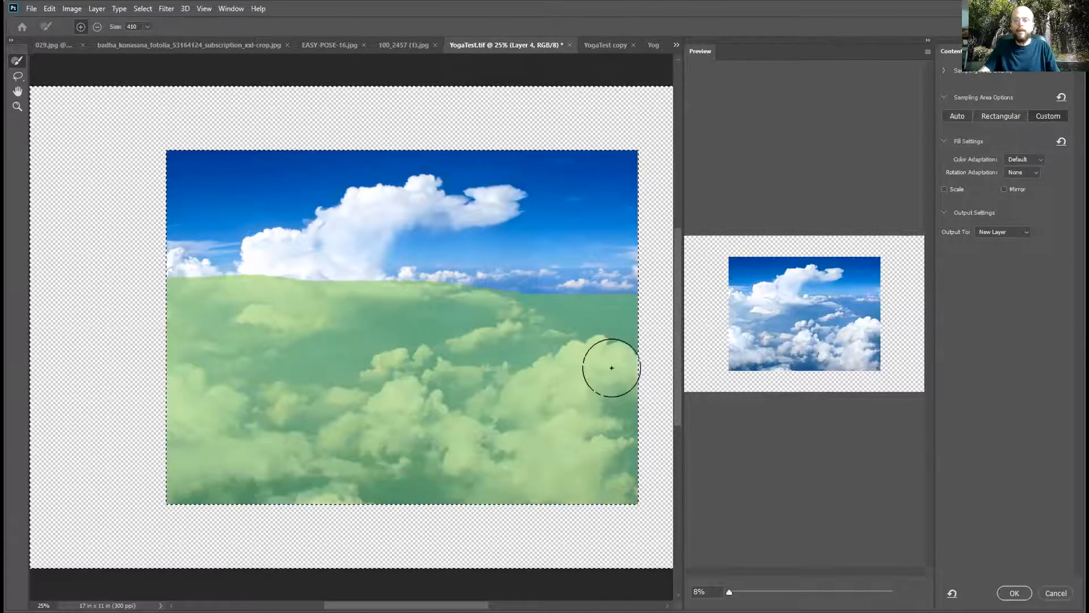
scroll(807, 327, "up", 5)
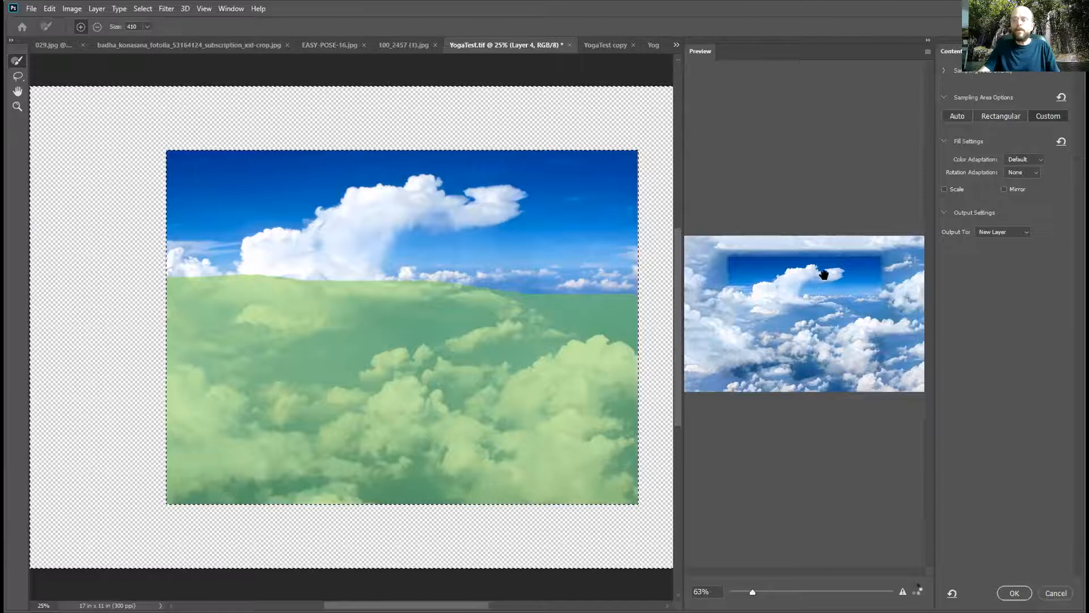
scroll(797, 294, "down", 5)
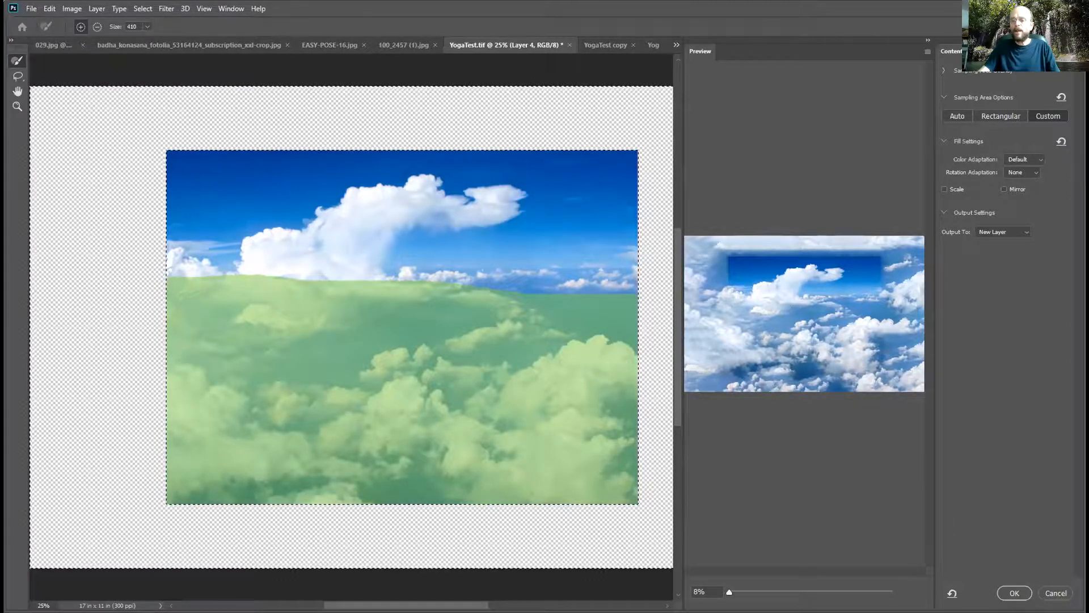
left_click(1014, 592)
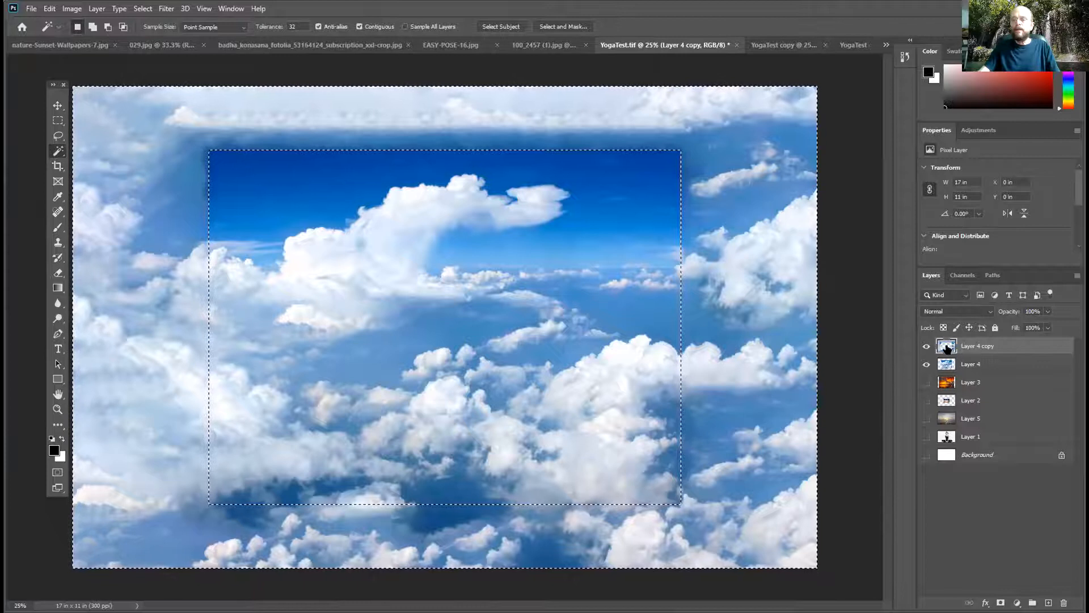
- Compare the canvas with and without the Layer 4 copy fill, and merge the visible layers
left_click(925, 346)
left_click(925, 346)
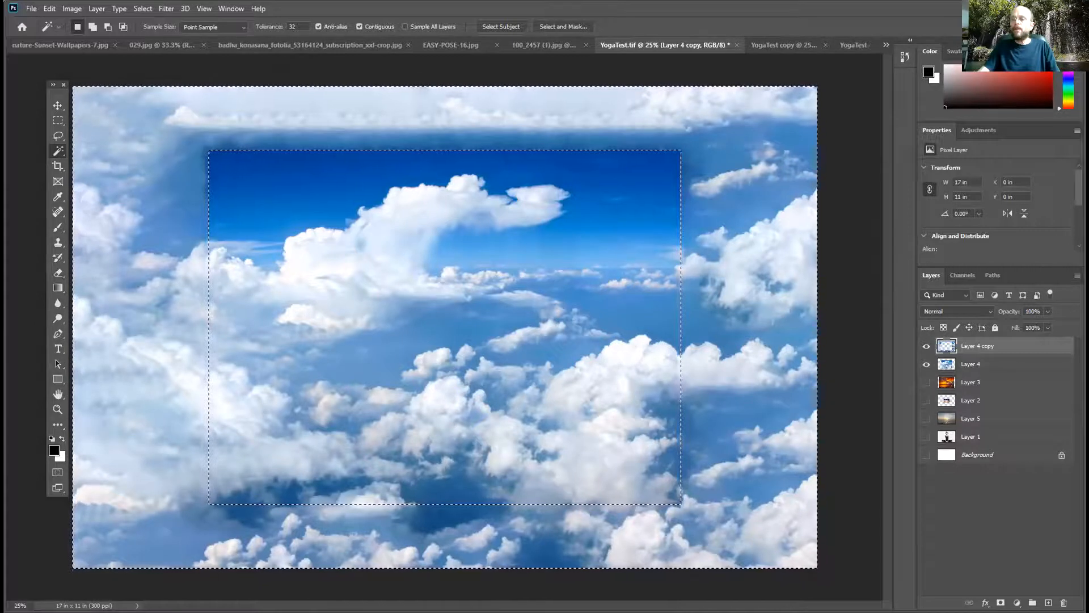
left_click(1077, 275)
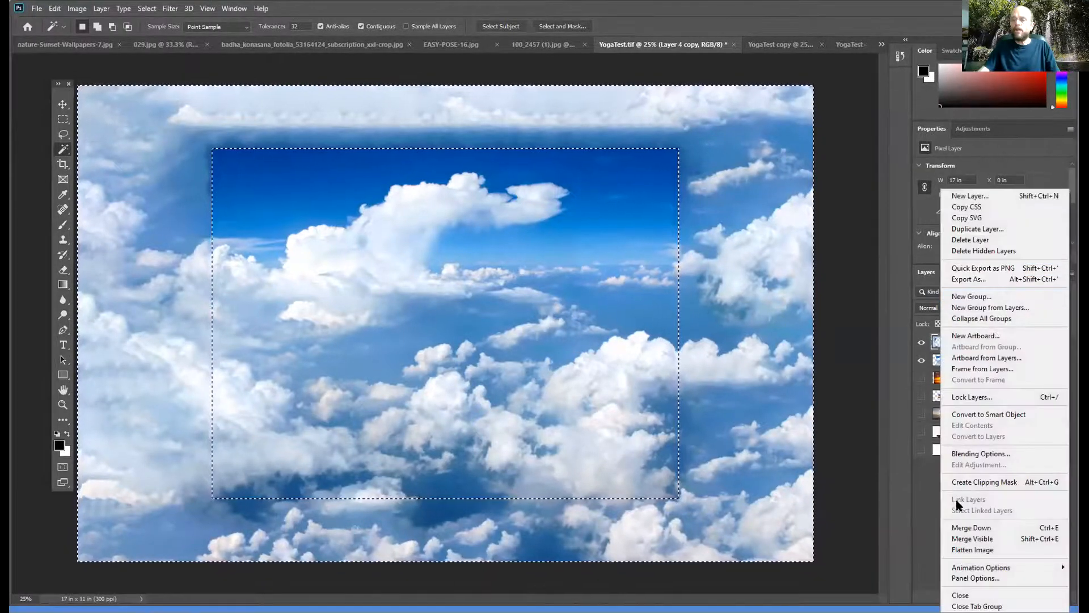
left_click(1001, 538)
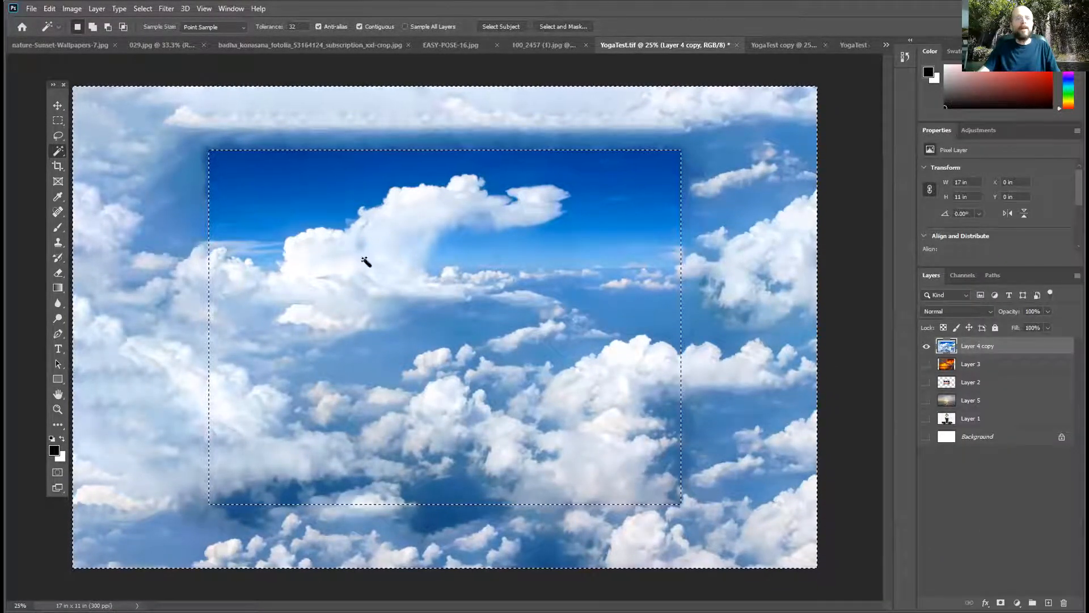
- Try to fill the selected border around the original cloud image using Content-Aware contents
left_click(50, 9)
mouse_move(64, 10)
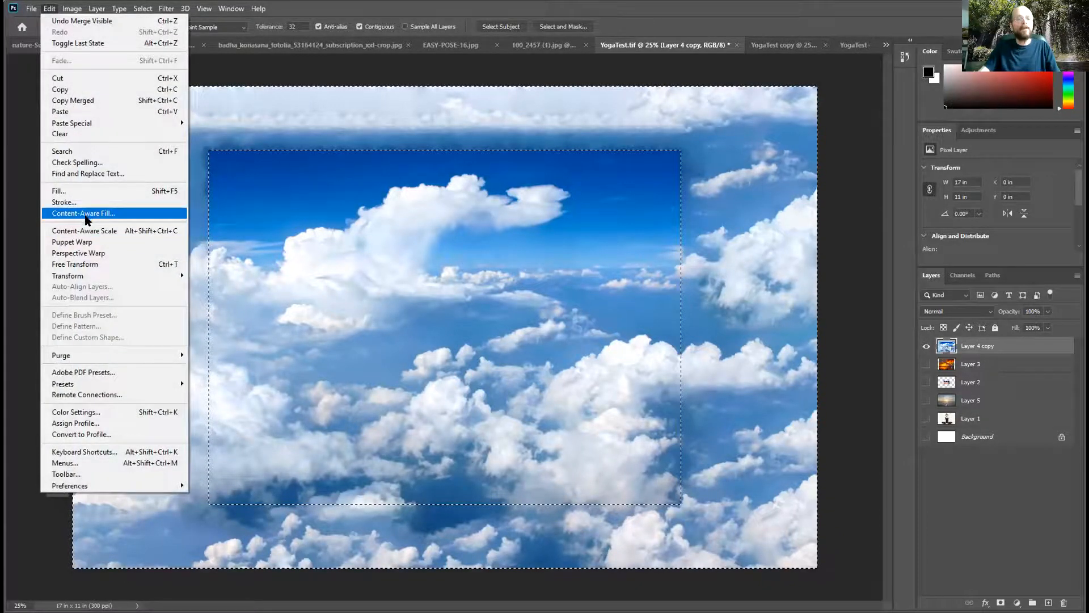
left_click(104, 193)
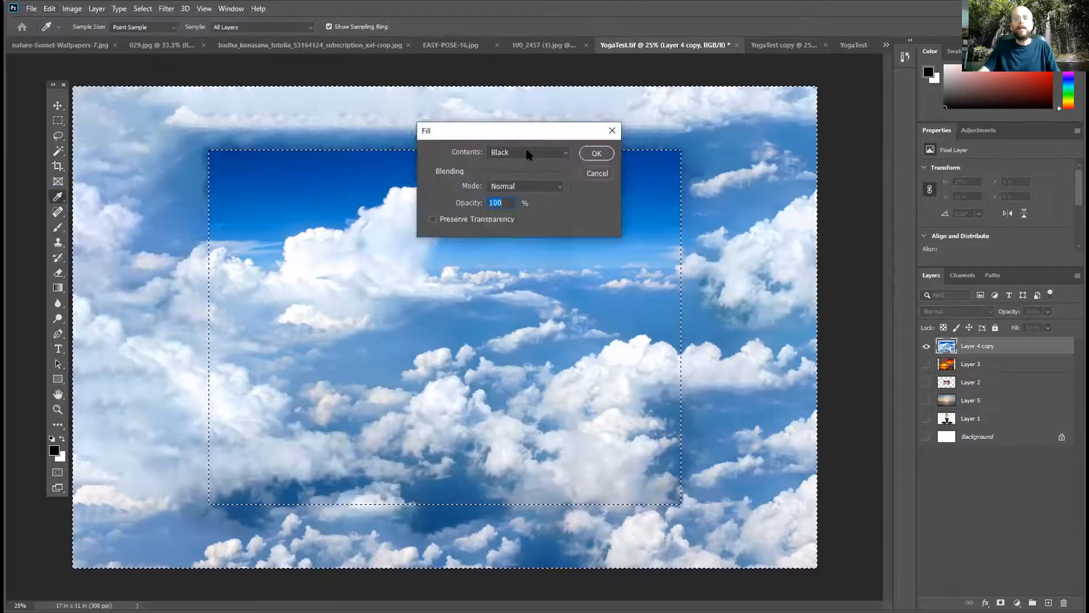
left_click(528, 153)
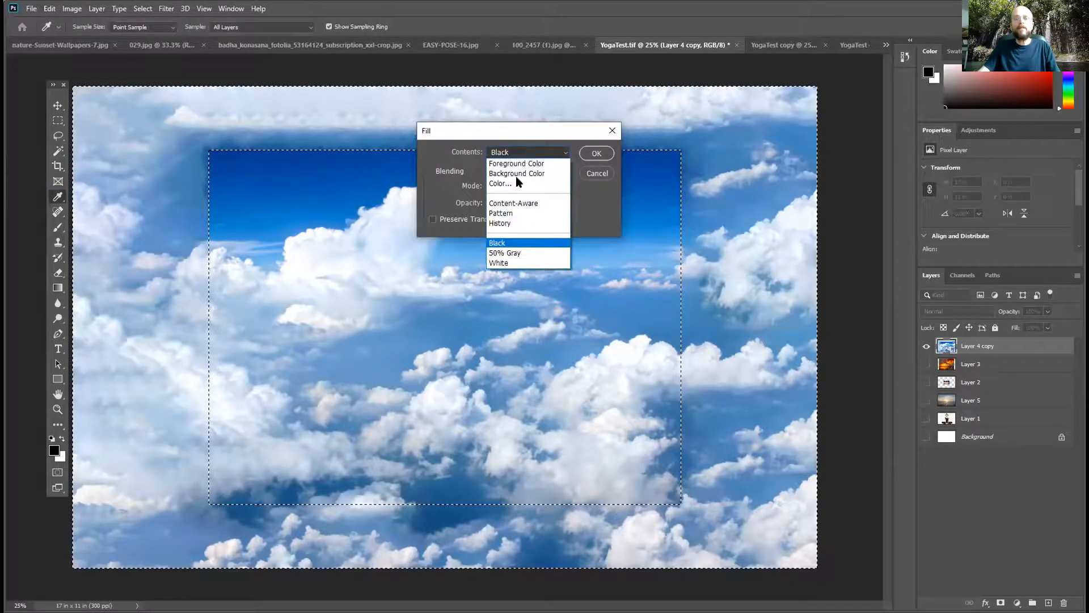
left_click(528, 203)
left_click(596, 153)
- Select the large white cloud in the original image's lower right with the Magic Wand, and set the Clone Stamp brush size to 1457 px
key("w")
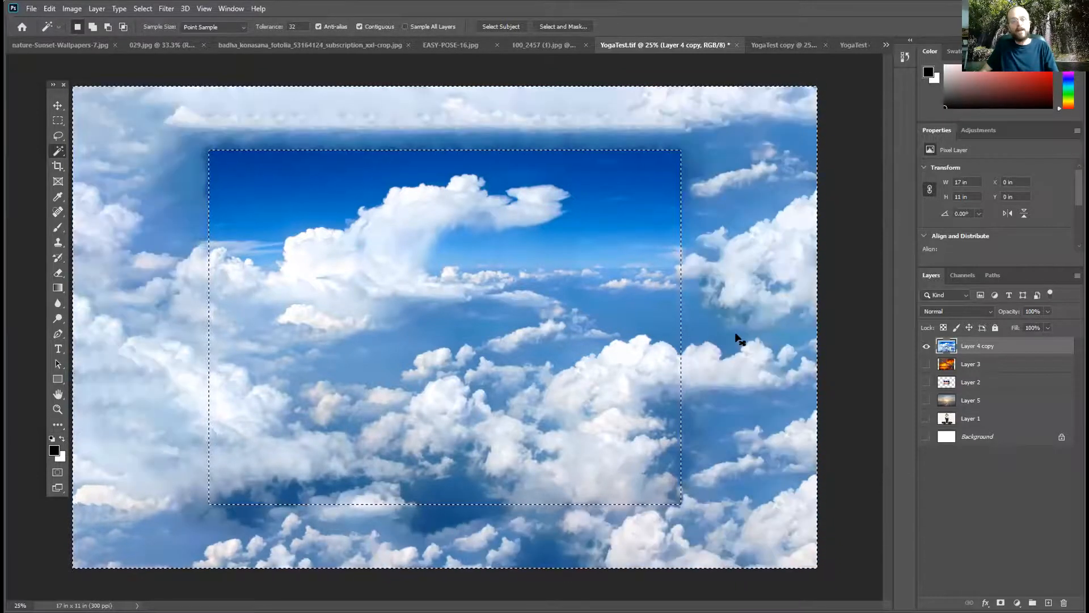
left_click(583, 396)
left_click(58, 245)
left_click_drag(58, 245, 111, 244)
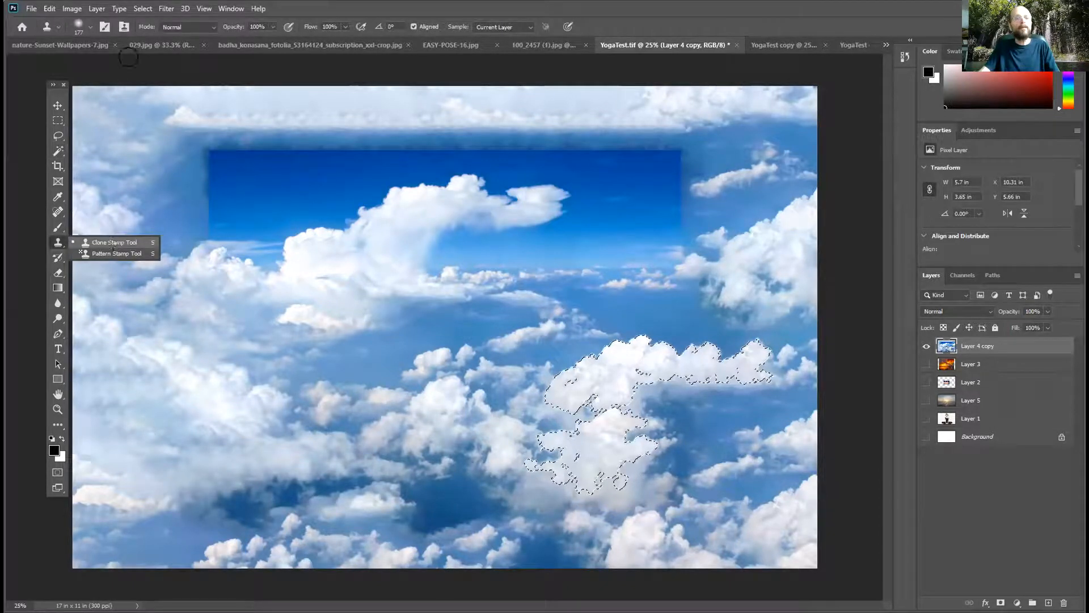
left_click(89, 27)
left_click_drag(120, 64, 134, 60)
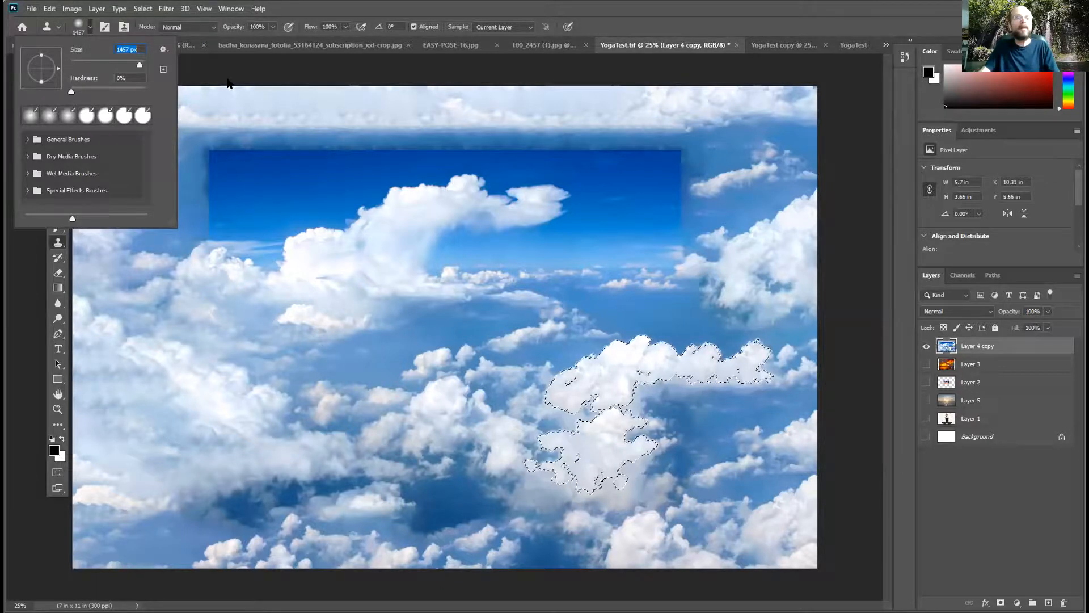
left_click(251, 59)
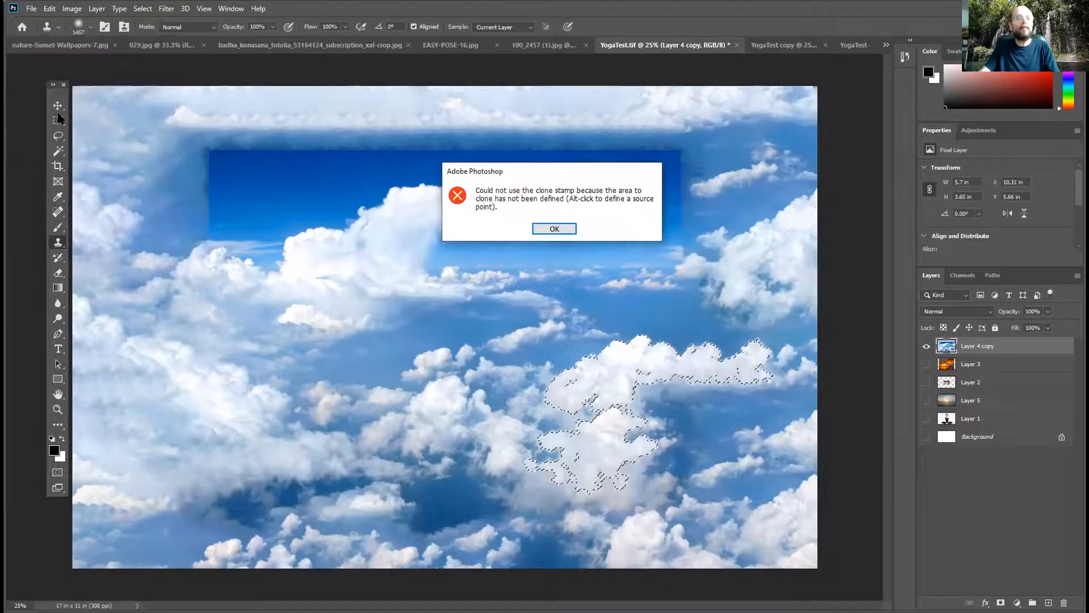
- Deselect the cloud and clone-stamp white clouds over the dark blue sky and hard upper edges of the original cloud image
left_click(554, 228)
left_click(59, 120)
left_click(131, 124)
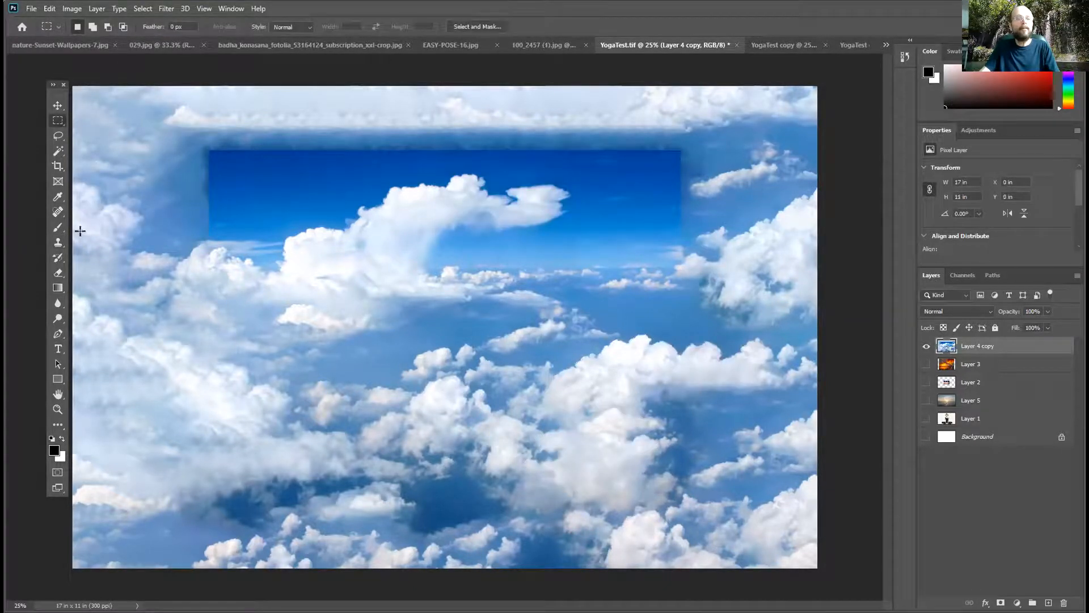
left_click(57, 244)
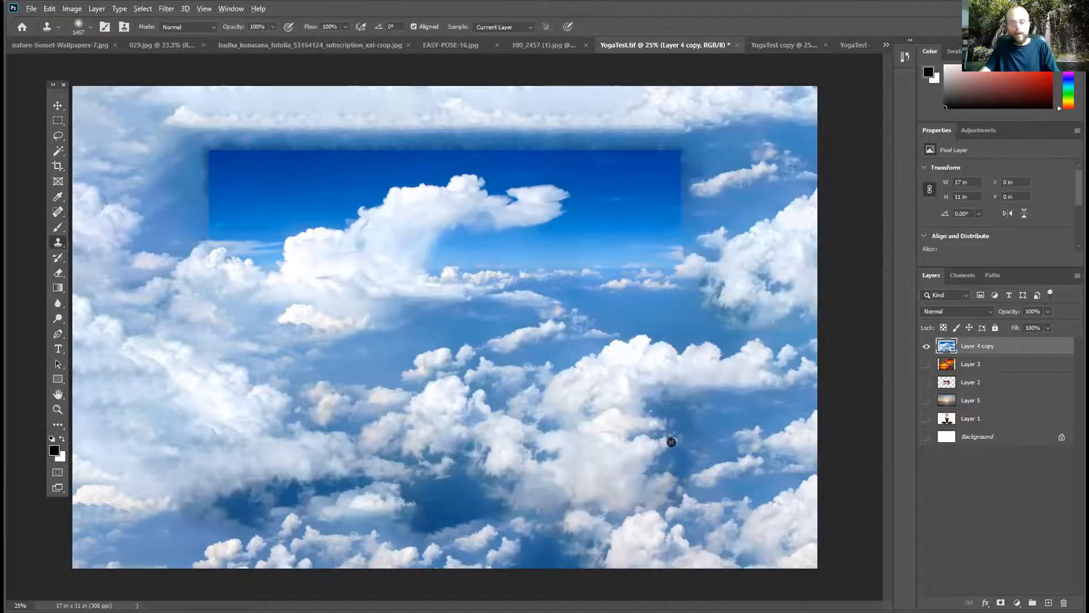
mouse_move(591, 255)
left_mouse_down()
mouse_move(653, 206)
mouse_move(397, 199)
mouse_move(448, 187)
left_mouse_up()
mouse_move(255, 199)
left_mouse_down()
mouse_move(242, 179)
mouse_move(292, 214)
mouse_move(392, 340)
mouse_move(224, 144)
left_mouse_up()
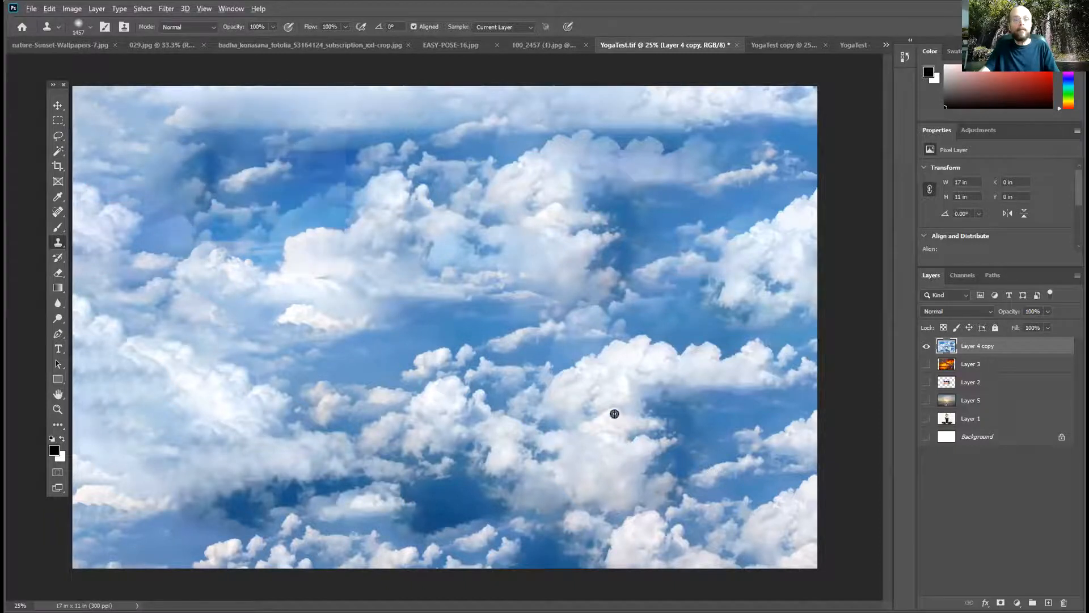
left_click_drag(260, 218, 216, 158)
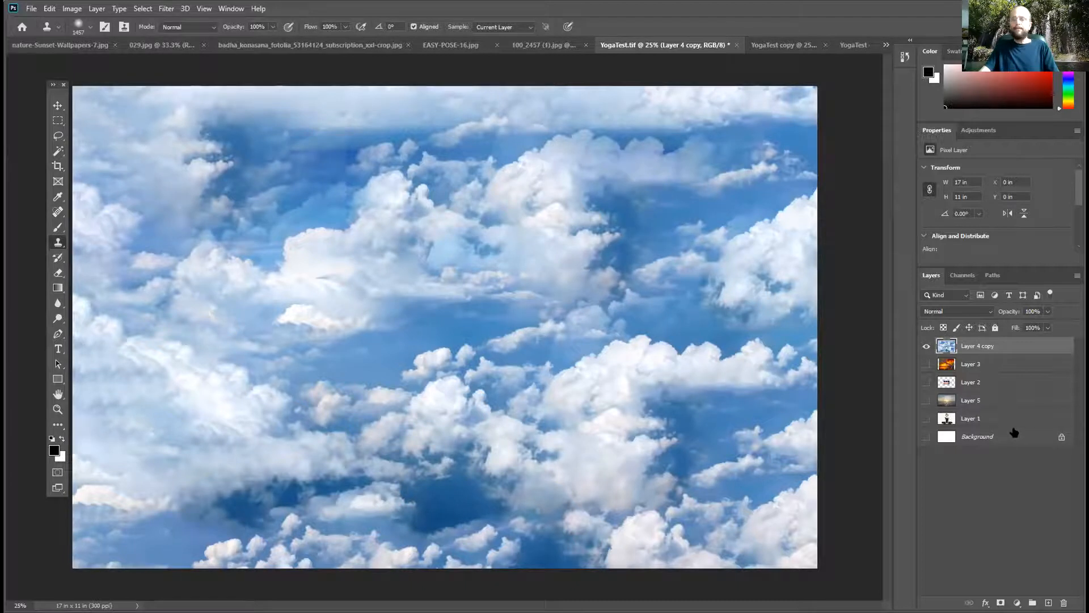
- Show Layer 1 and preview blend modes for Layer 4 copy over the woman, including Linear Dodge (Add), leaving it at Normal
left_click(926, 418)
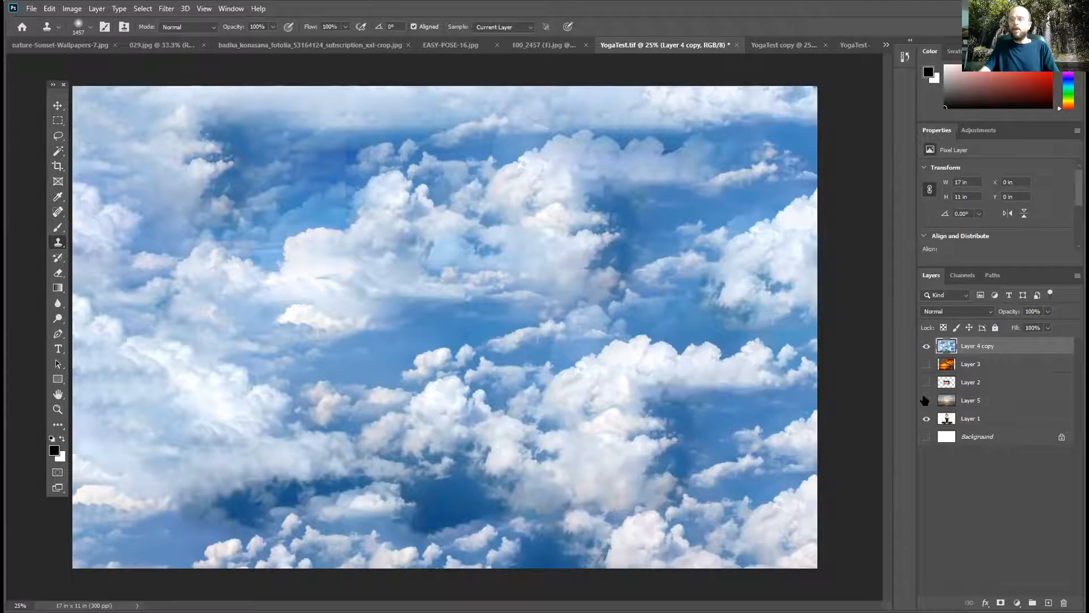
left_click(971, 311)
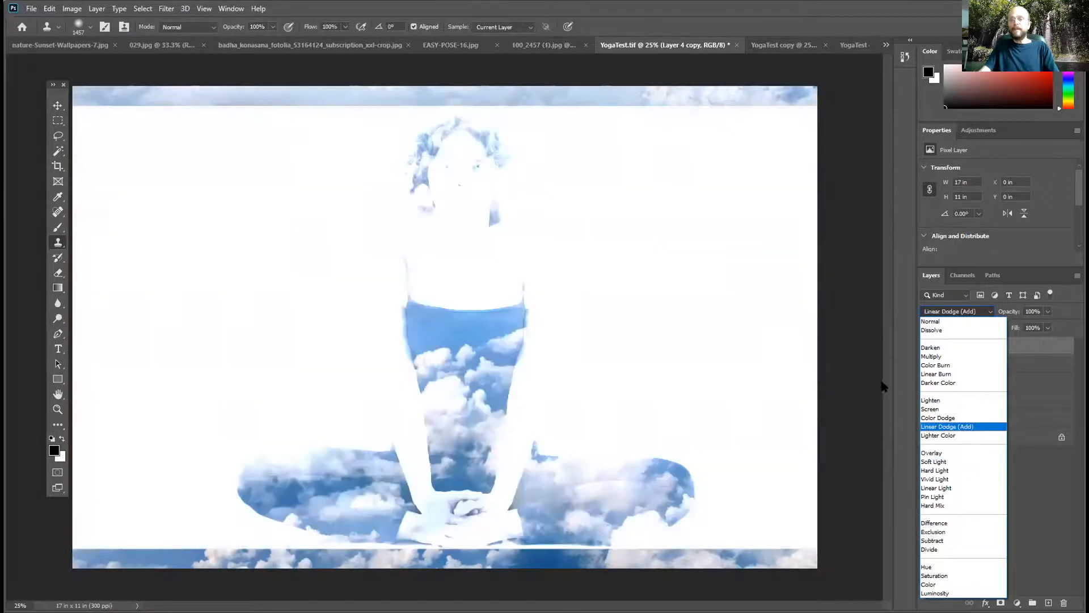
left_click(890, 384)
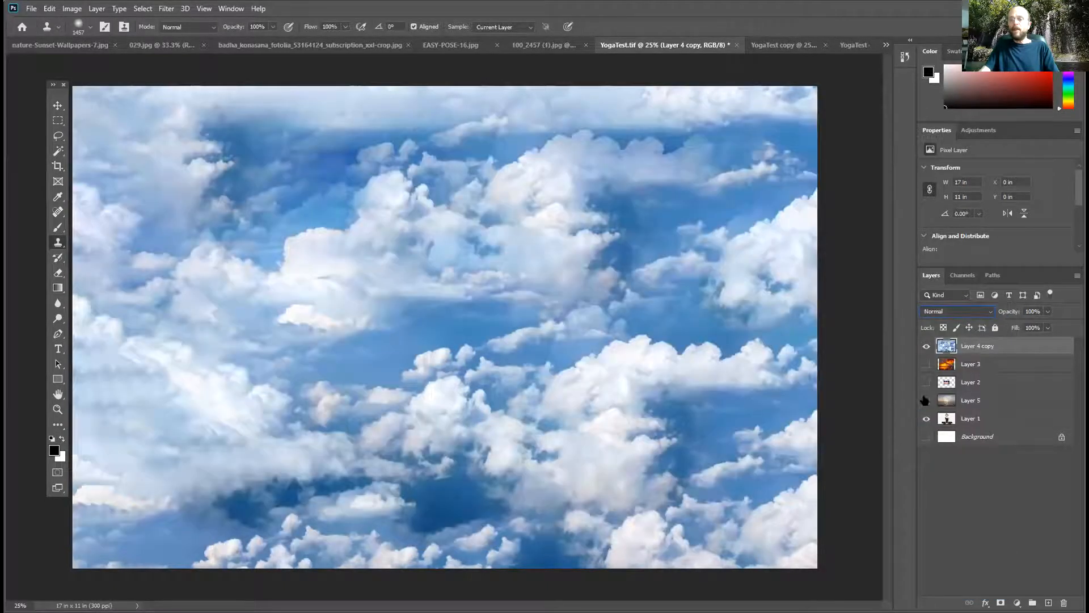
- Compare Layer 5 with and without Layer 4 copy, and preview blend modes such as Divide on Layer 4 copy
left_click(964, 401)
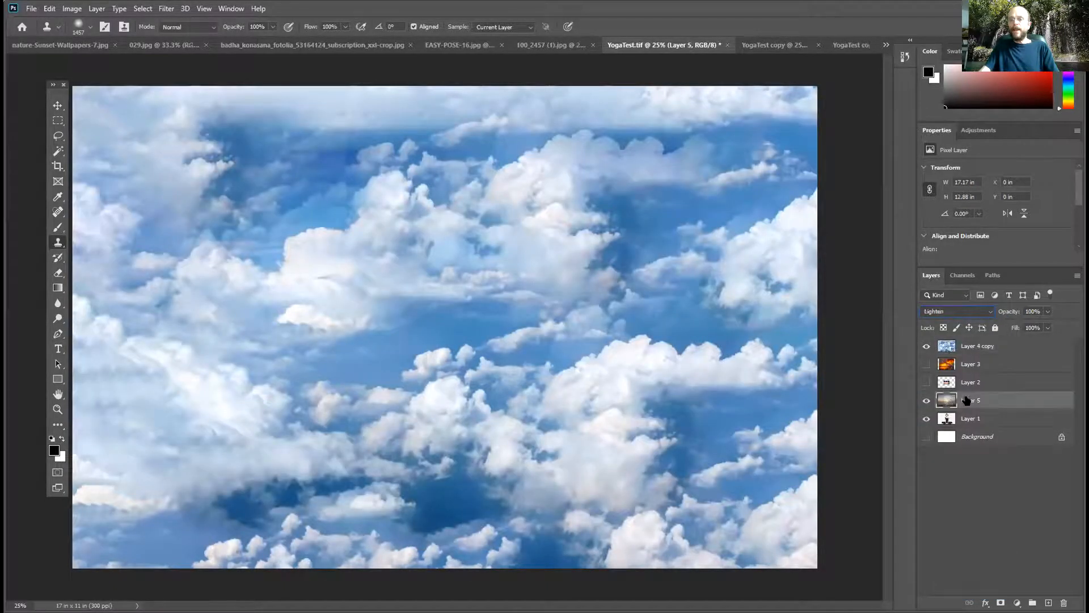
left_click(926, 346)
left_click(926, 346)
left_click(946, 345)
left_click(951, 311)
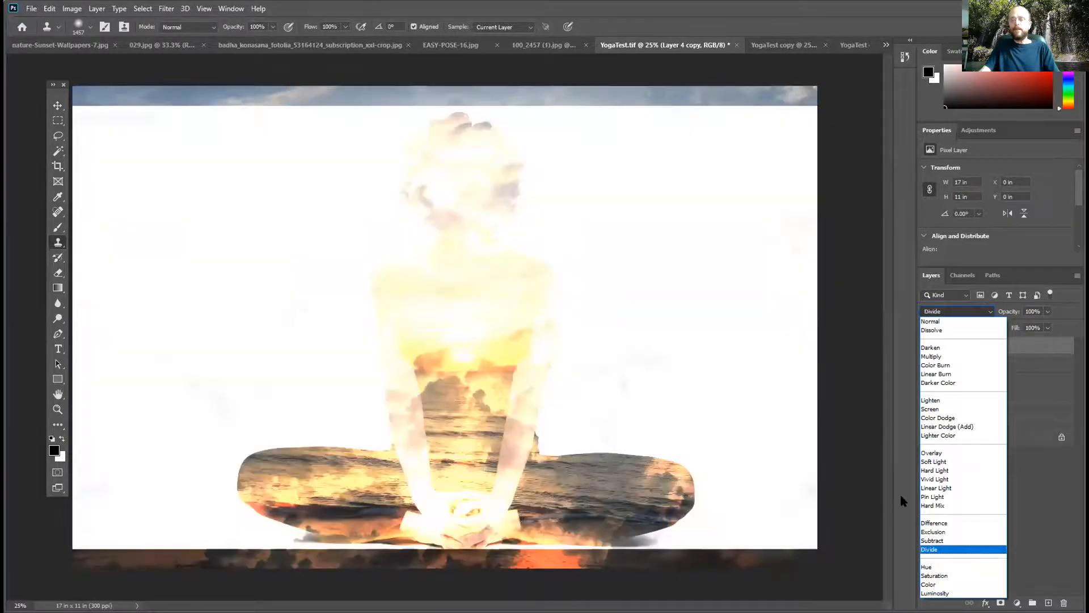
left_click(901, 495)
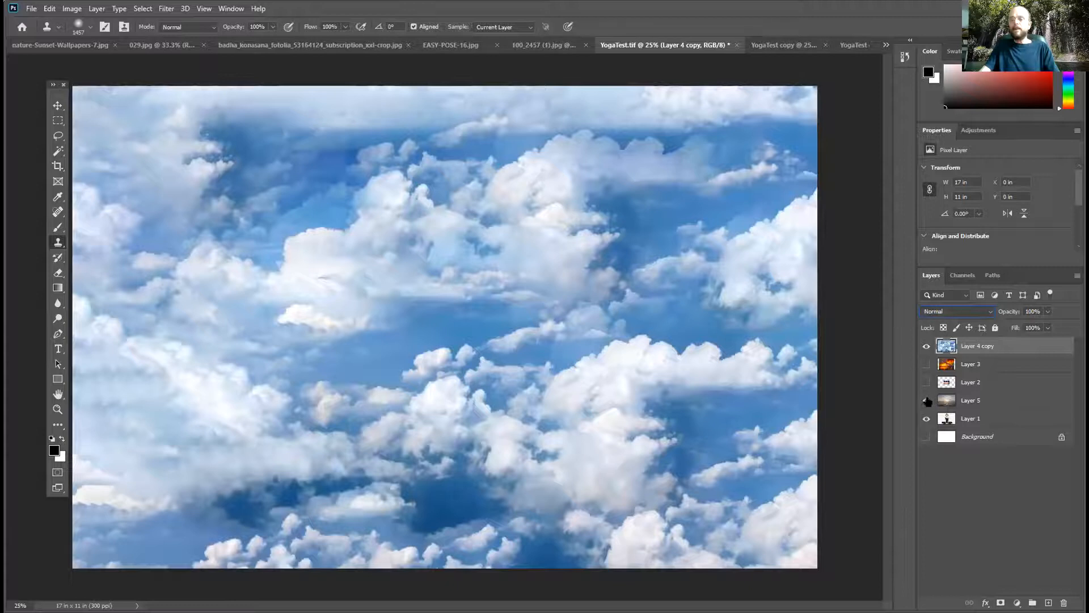
- Show Layer 3 and examine its blend modes with Layer 4 copy switched off and on, keeping Layer 3 at Darken
left_click(926, 364)
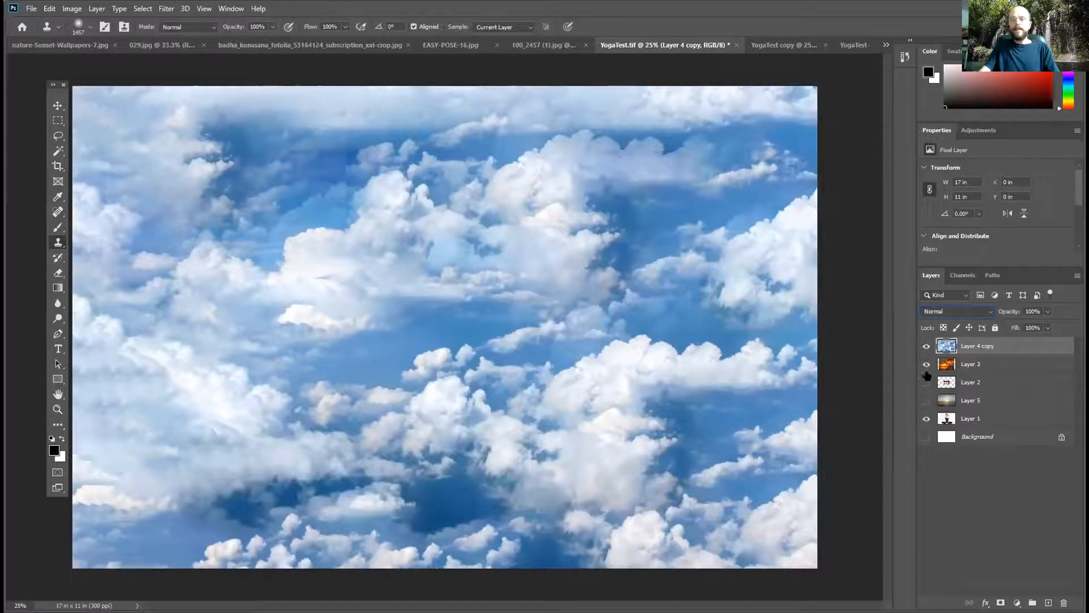
left_click(949, 366)
left_click(926, 346)
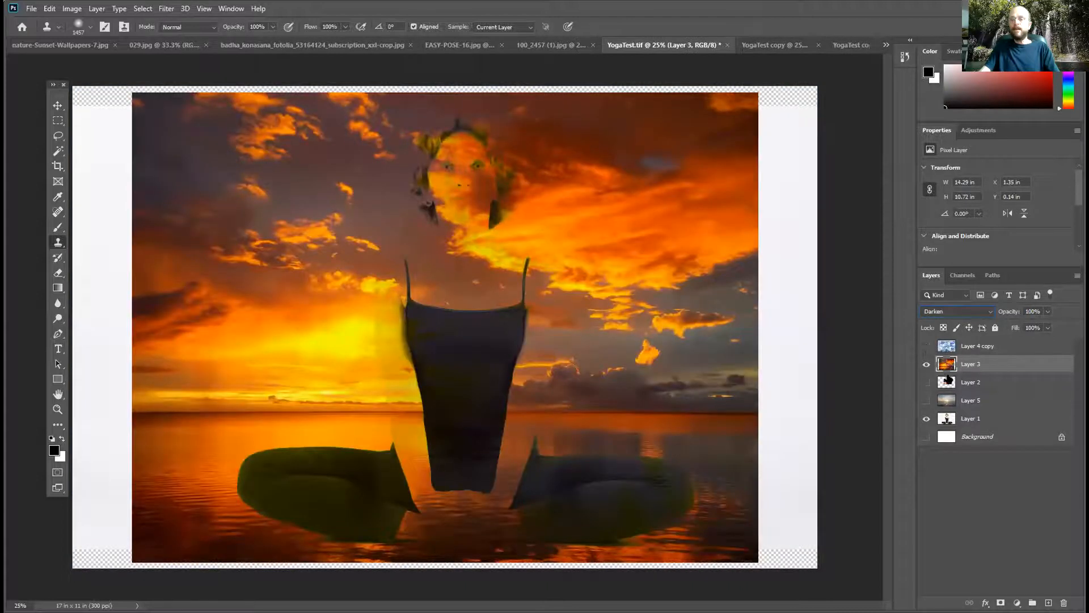
left_click(926, 347)
left_click(948, 311)
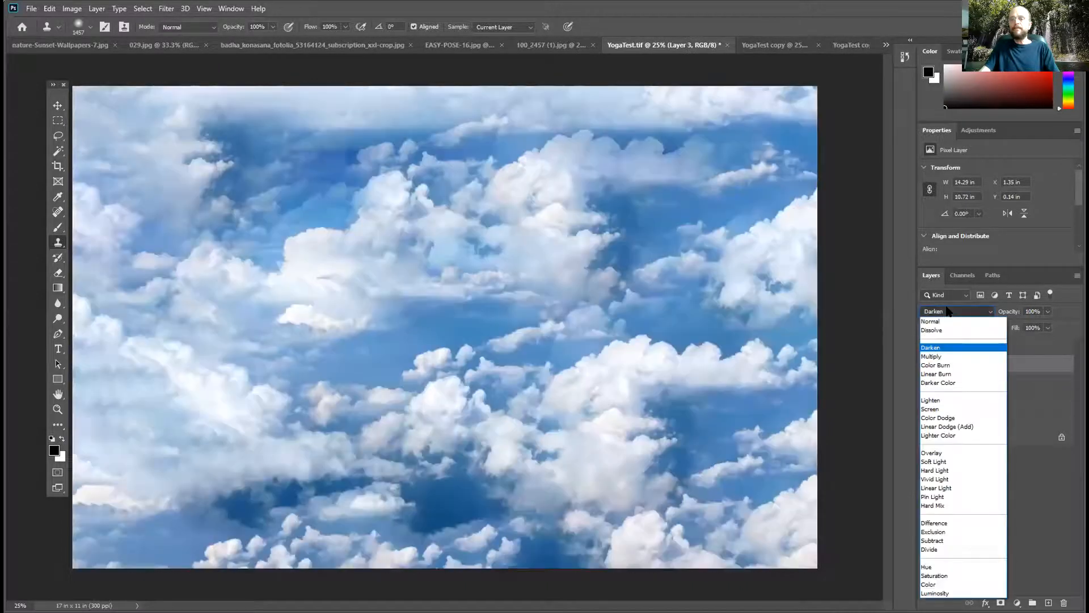
left_click(943, 347)
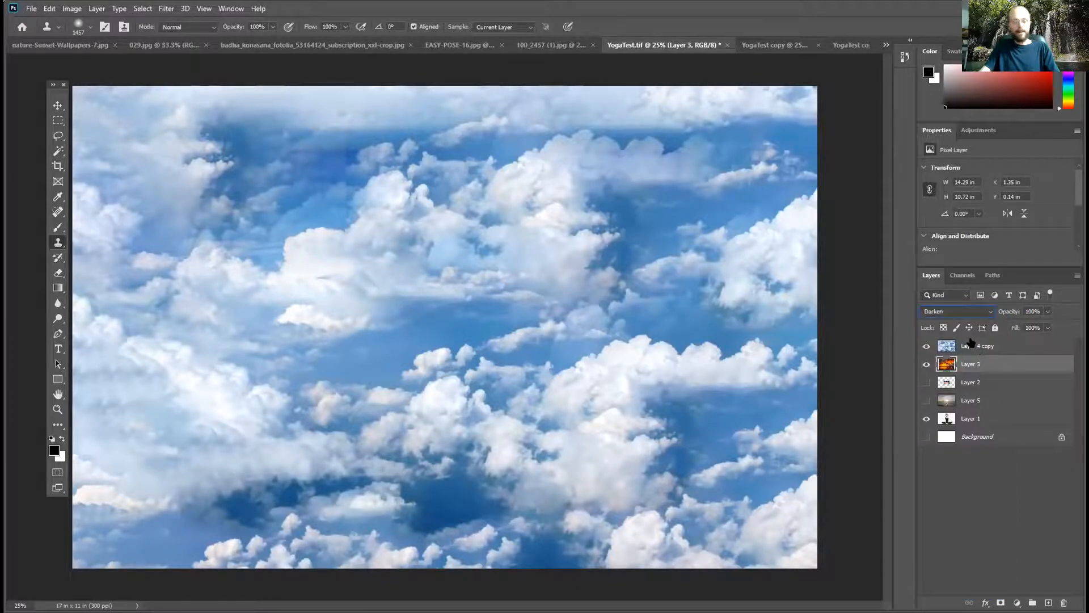
left_click(926, 346)
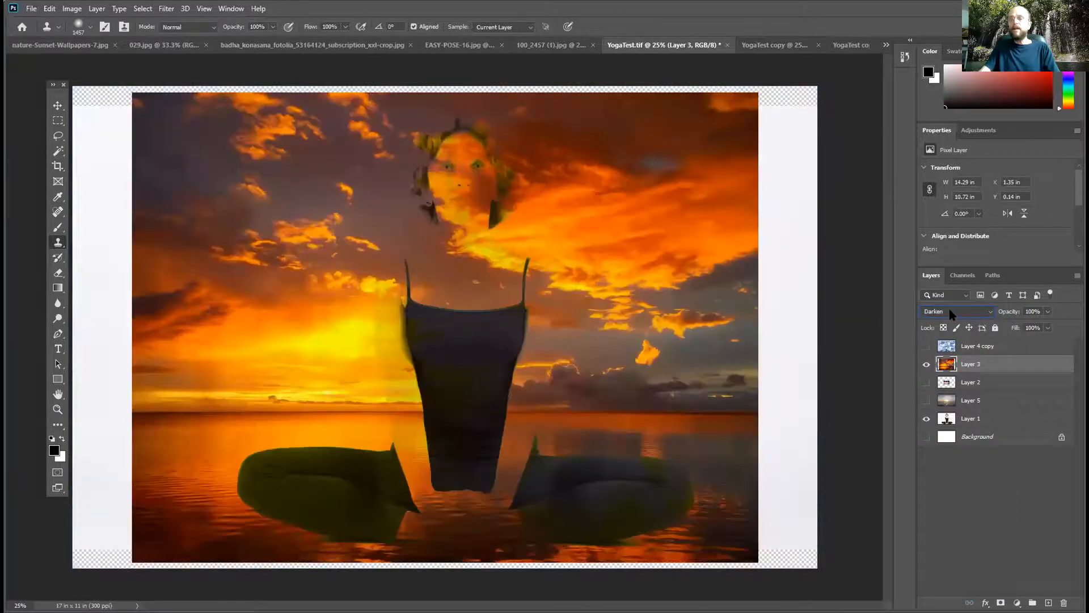
left_click(951, 313)
left_click(930, 348)
- Show Layer 4 copy above the sunset and set its blend mode to Overlay
left_click(927, 346)
left_click(949, 344)
left_click(948, 311)
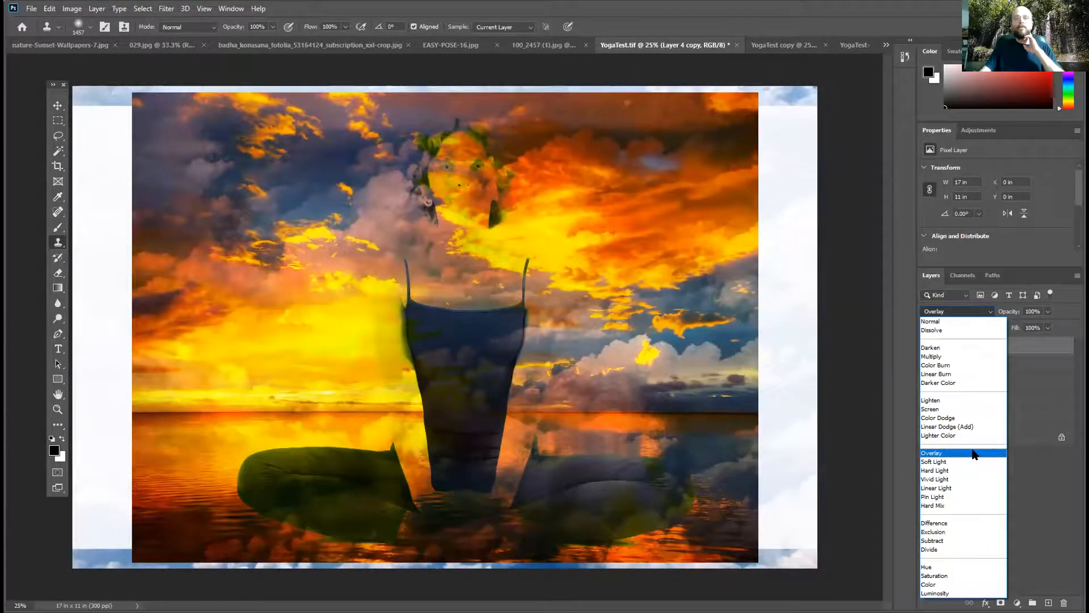
left_click(972, 452)
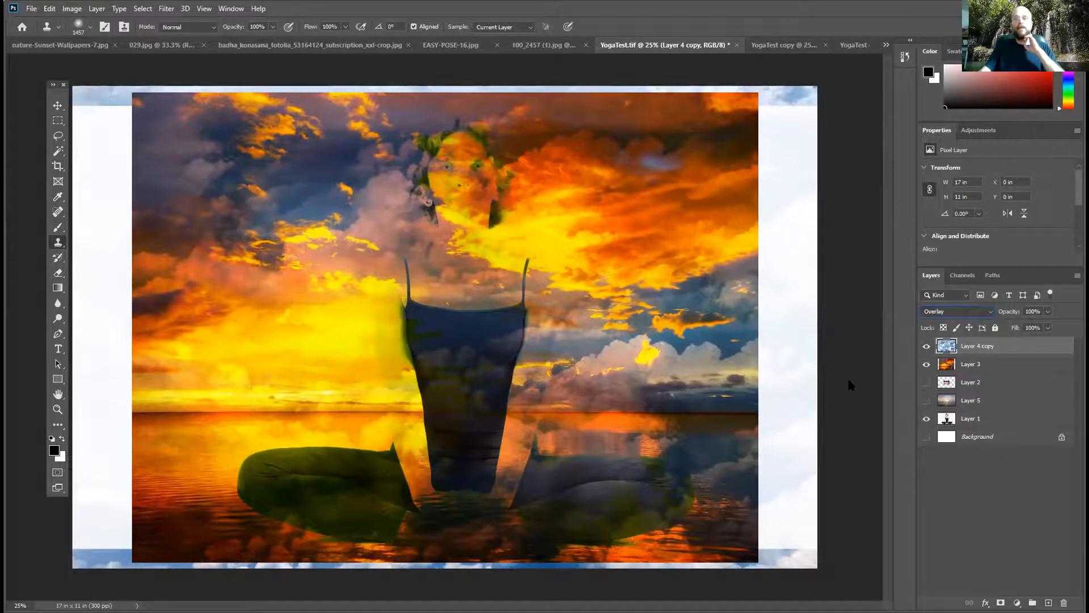
- Duplicate the document as YogaTest copy 3 and flatten it, discarding the hidden layers
left_click(72, 9)
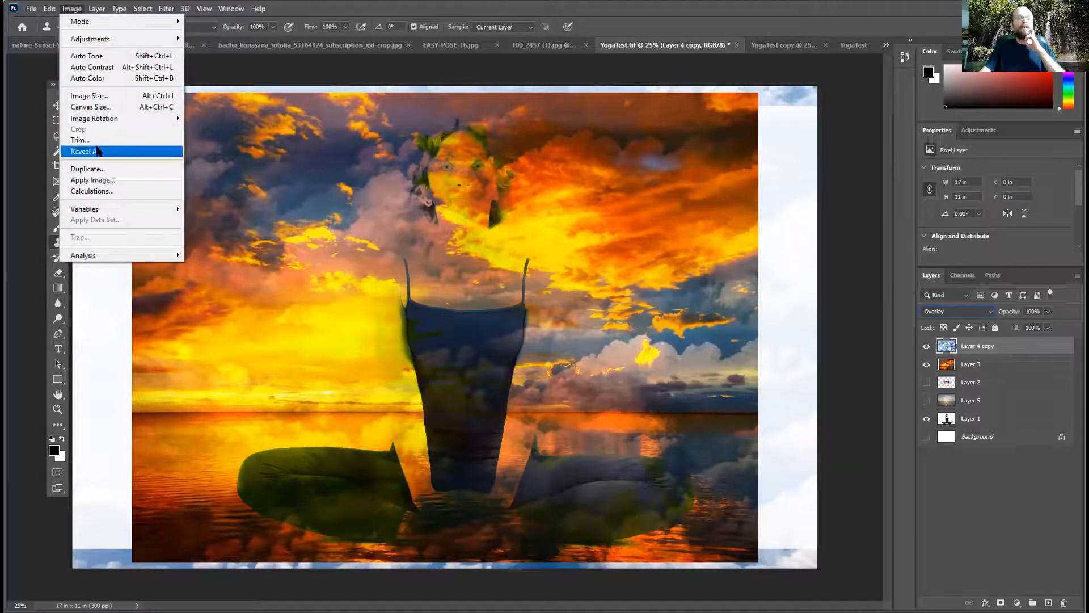
left_click(103, 169)
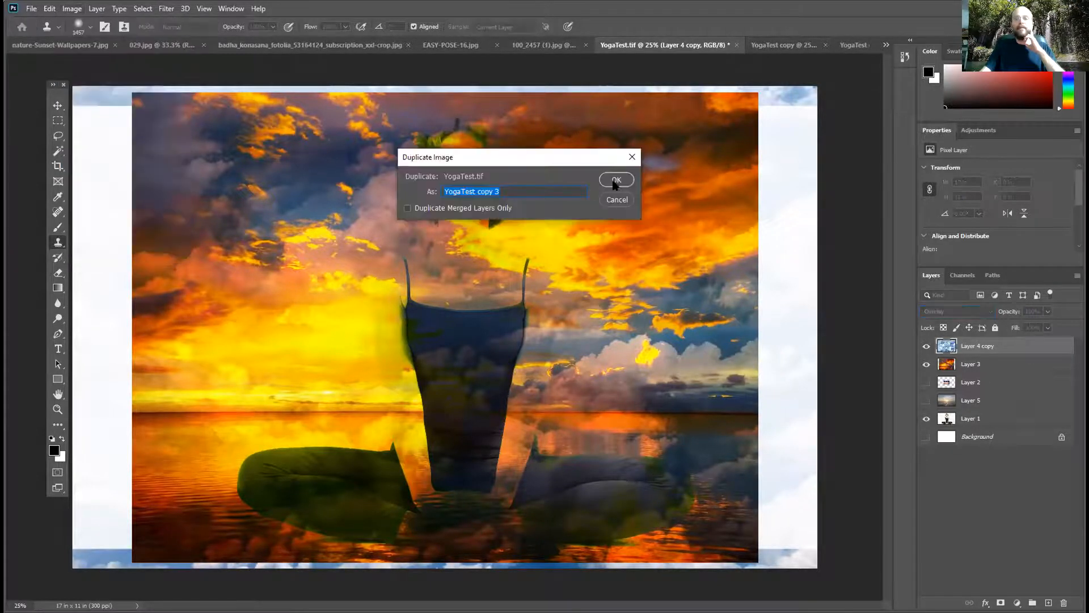
left_click(620, 180)
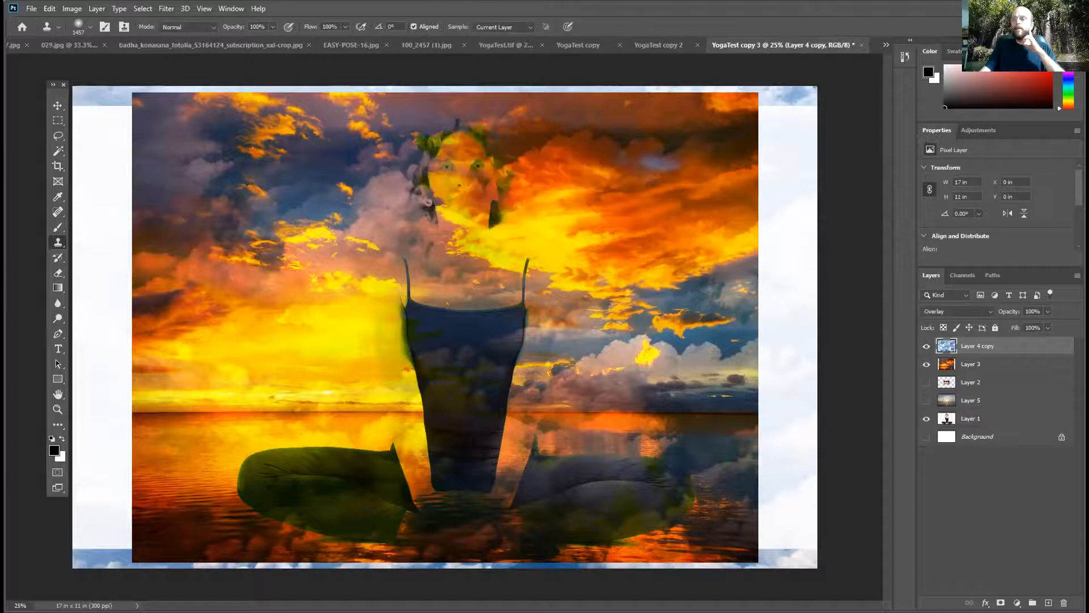
left_click(1077, 276)
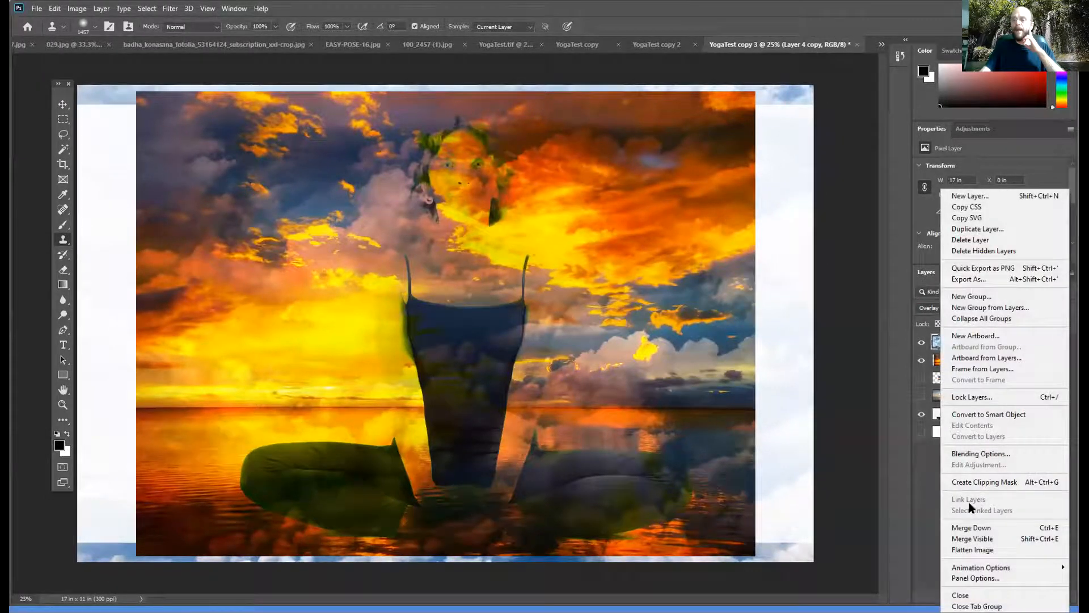
left_click(1005, 550)
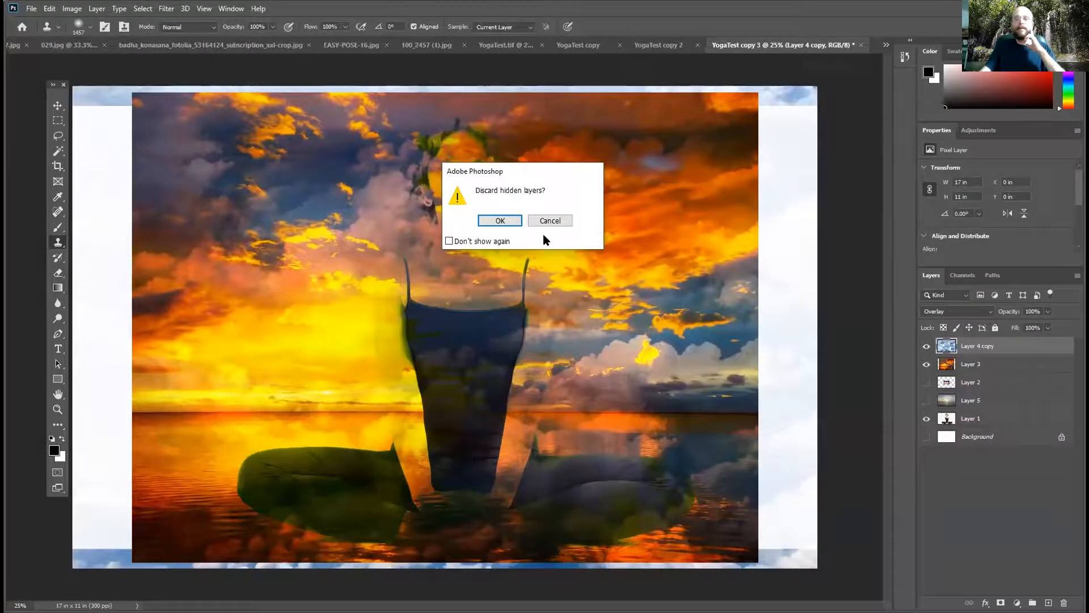
left_click(513, 220)
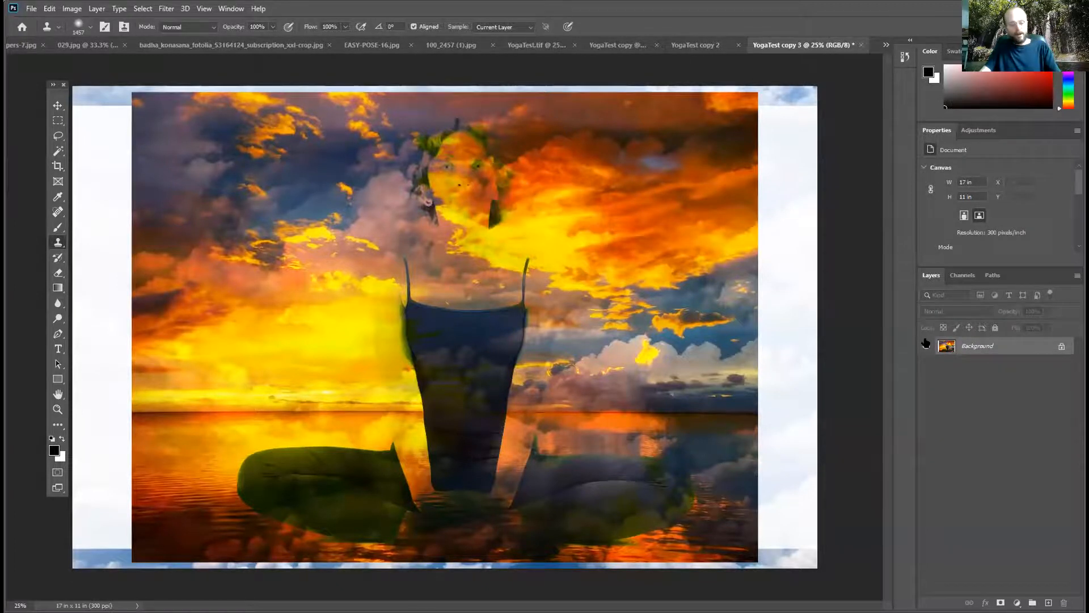
- Select the whole flattened image, and paste the clipboard contents into YogaTest copy as a new layer above Layer 2
key("ctrl+a")
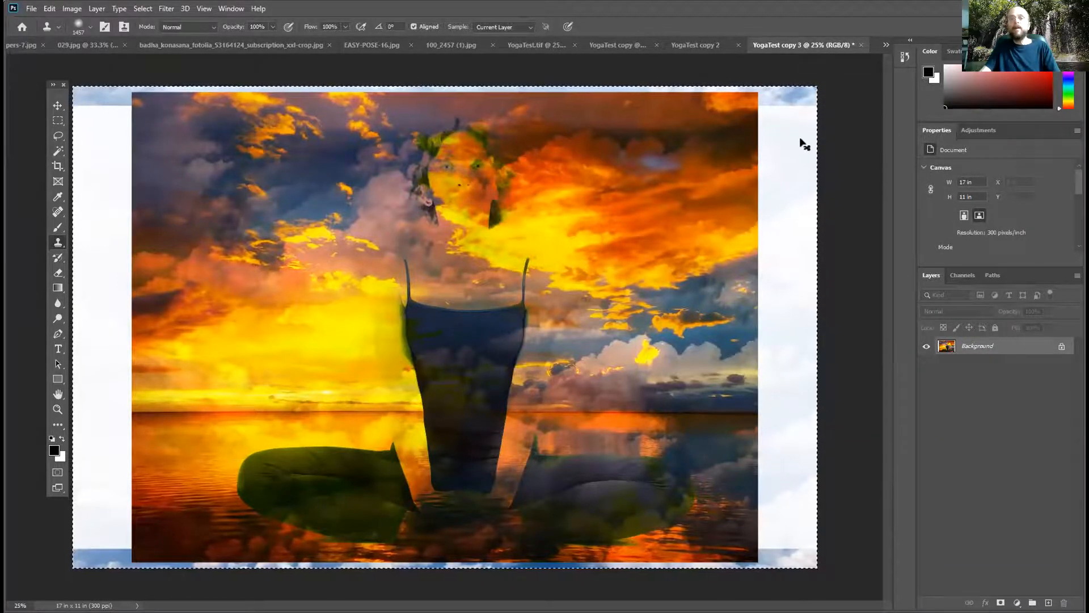
left_click(697, 45)
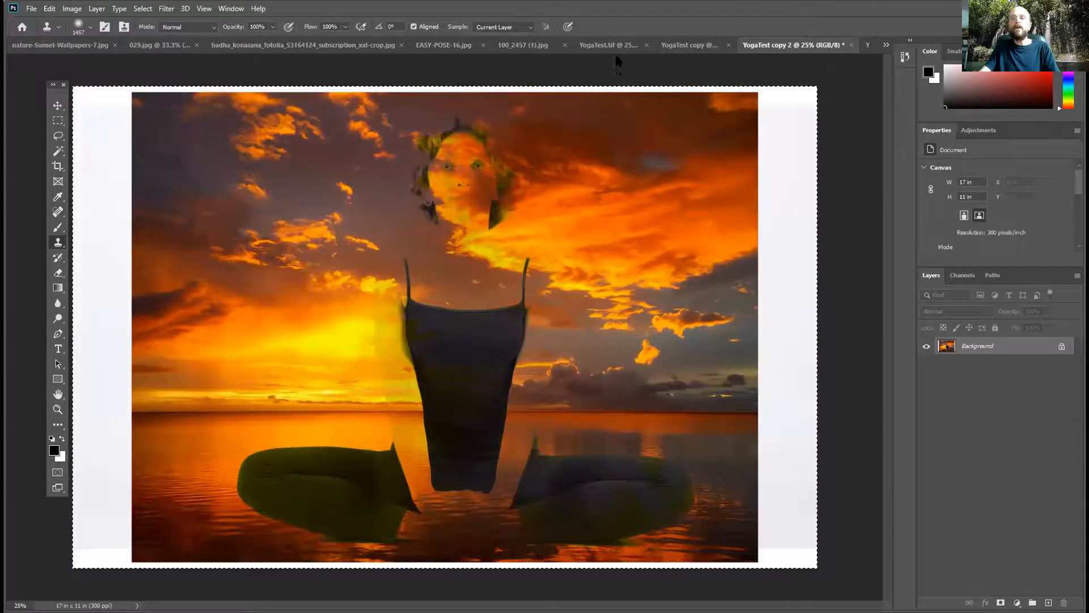
left_click(687, 45)
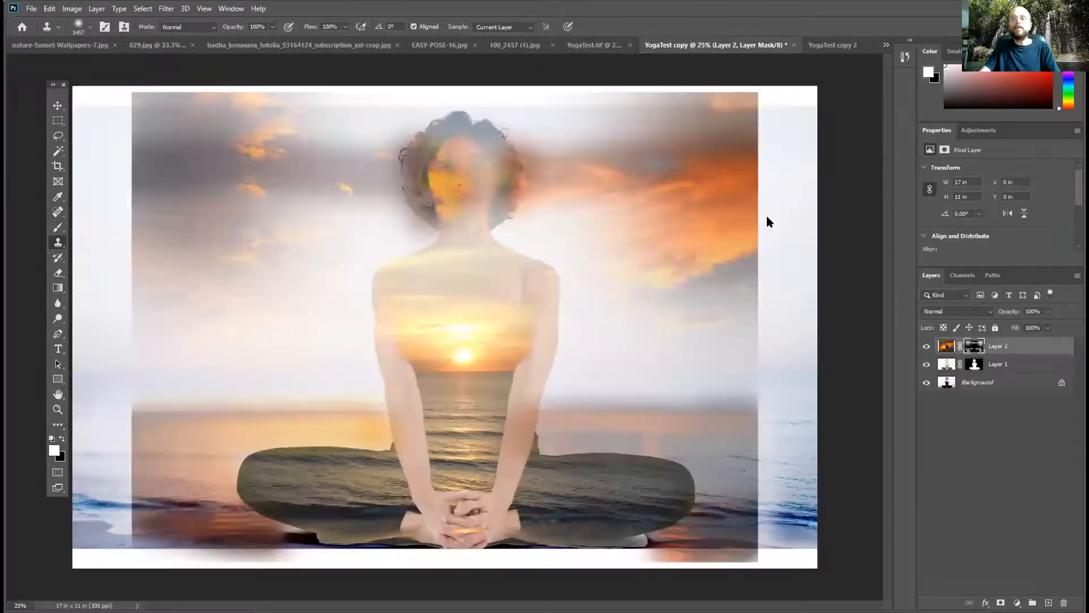
left_click(946, 345)
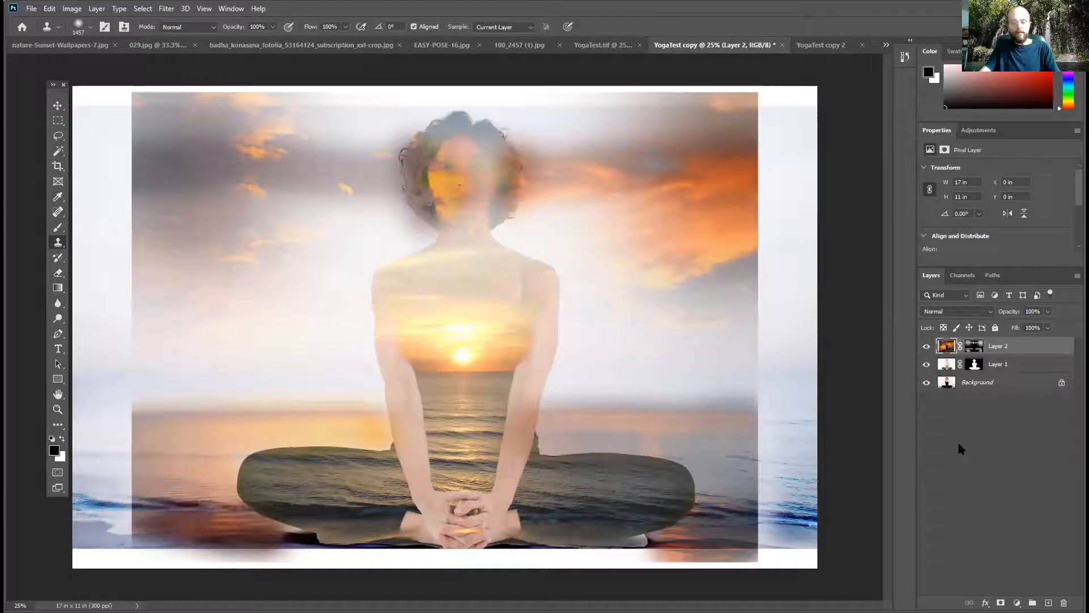
key("ctrl+v")
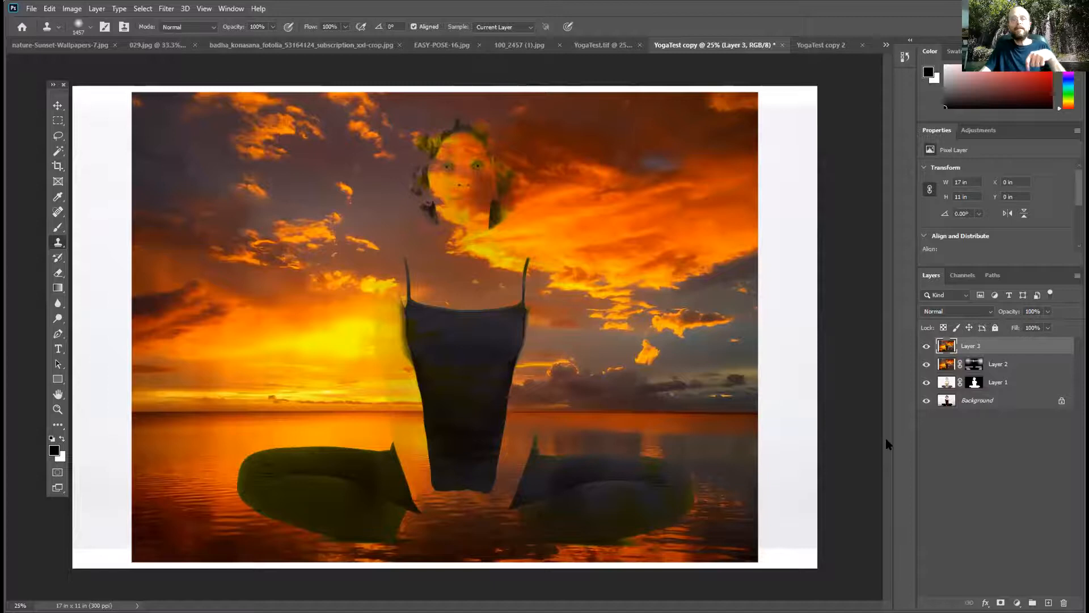
- Compare the images in YogaTest copy 2, YogaTest copy and YogaTest.tif
left_click(826, 45)
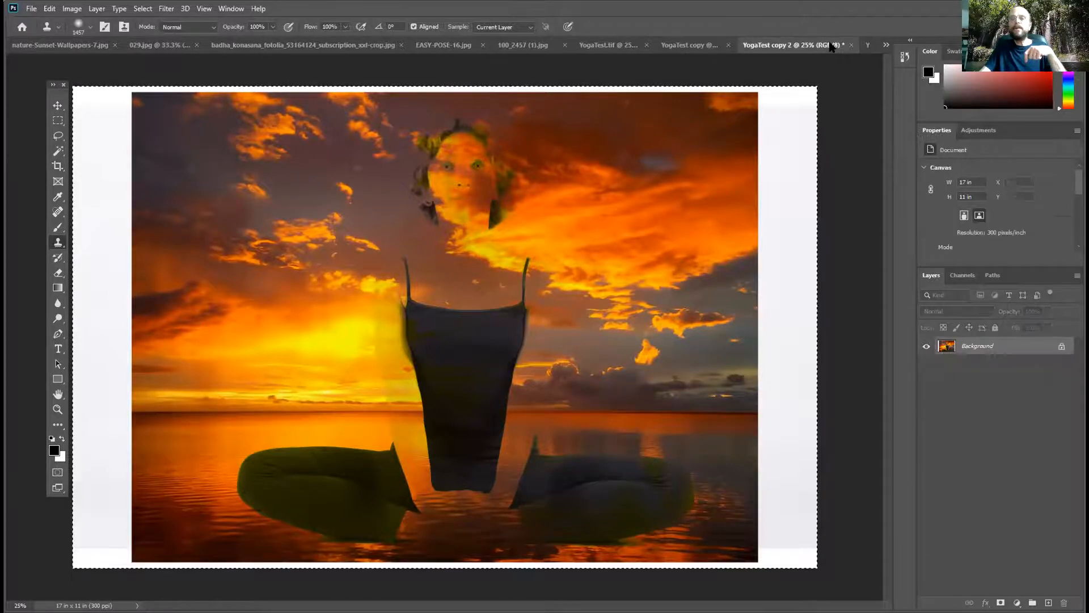
left_click(684, 45)
left_click(601, 45)
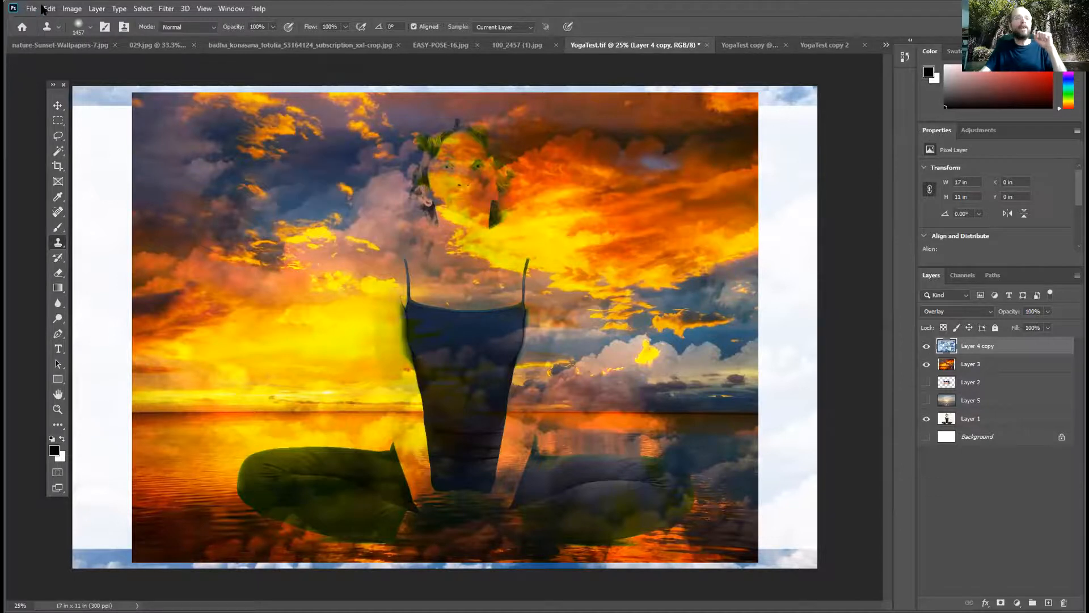
- Switch to YogaTest copy 3 and close it without saving the changes
left_click(886, 45)
left_click(742, 161)
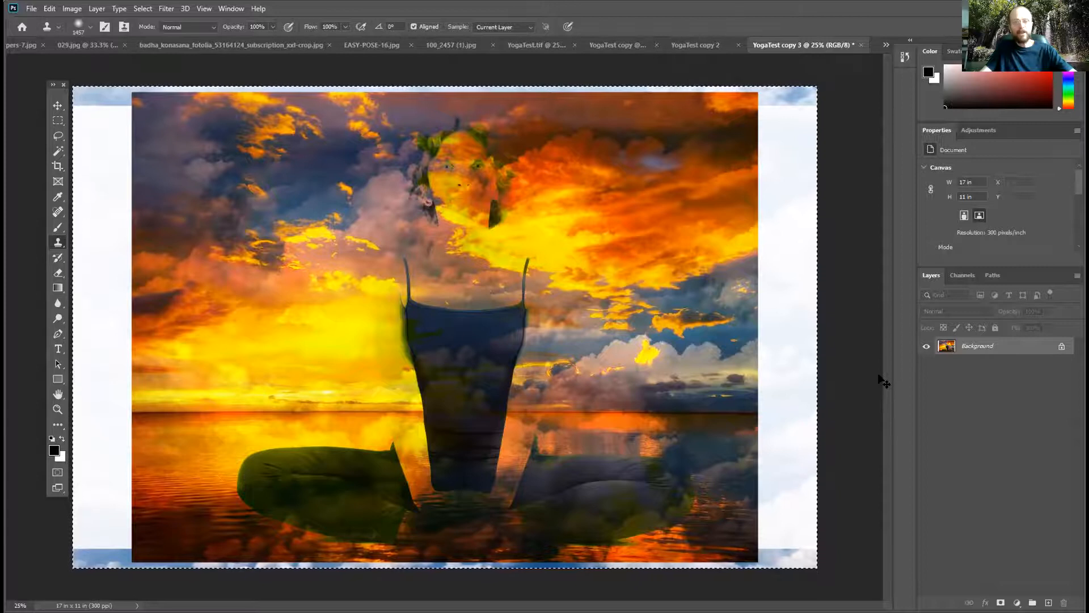
key("ctrl+w")
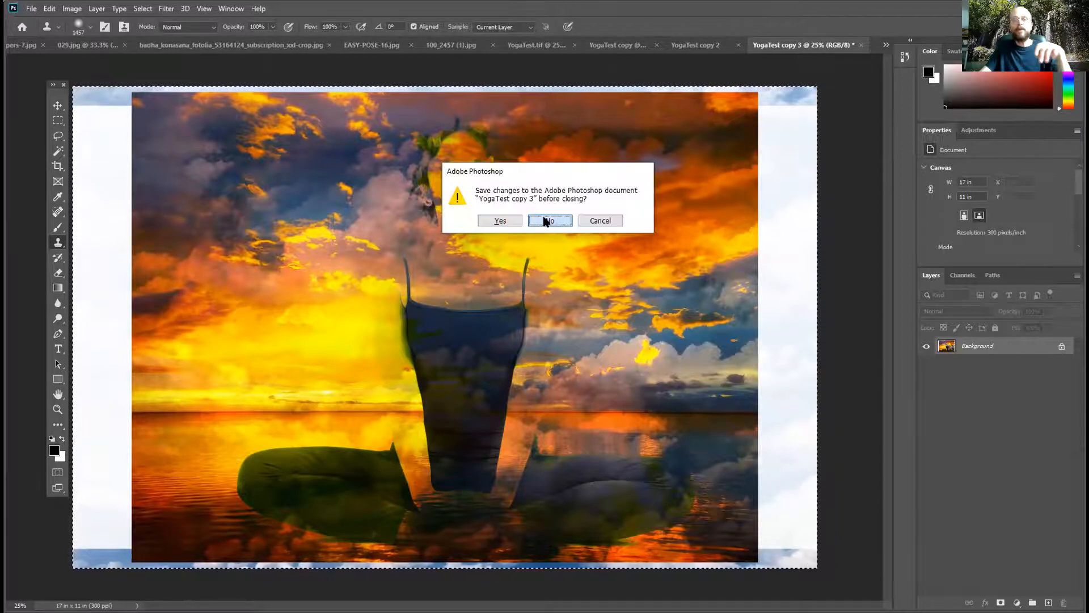
left_click(548, 220)
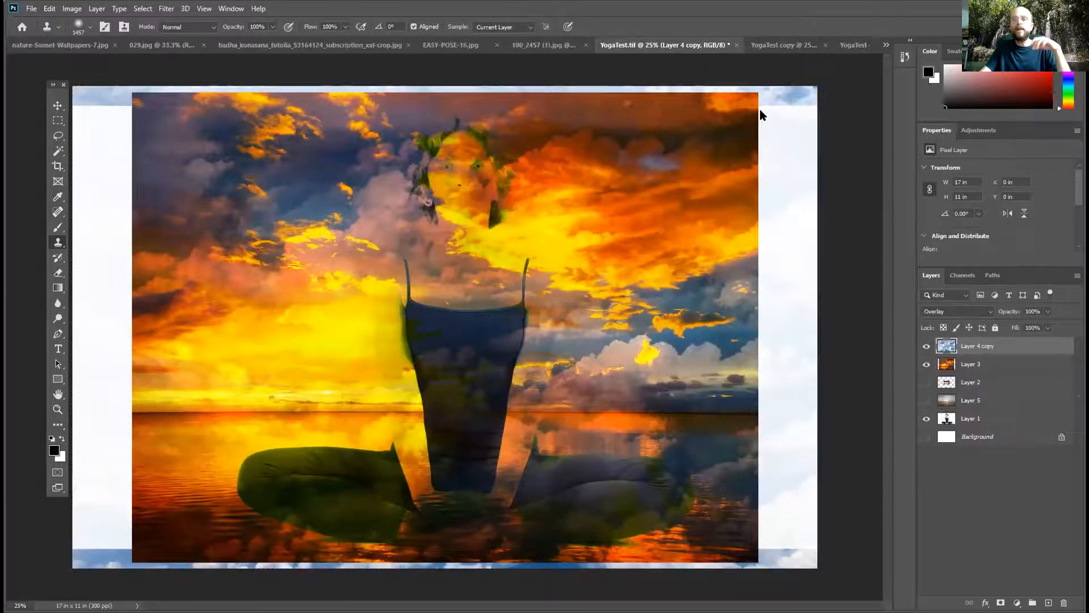
- Hide the pasted sunset layer, Layer 3, in YogaTest copy
left_click(787, 46)
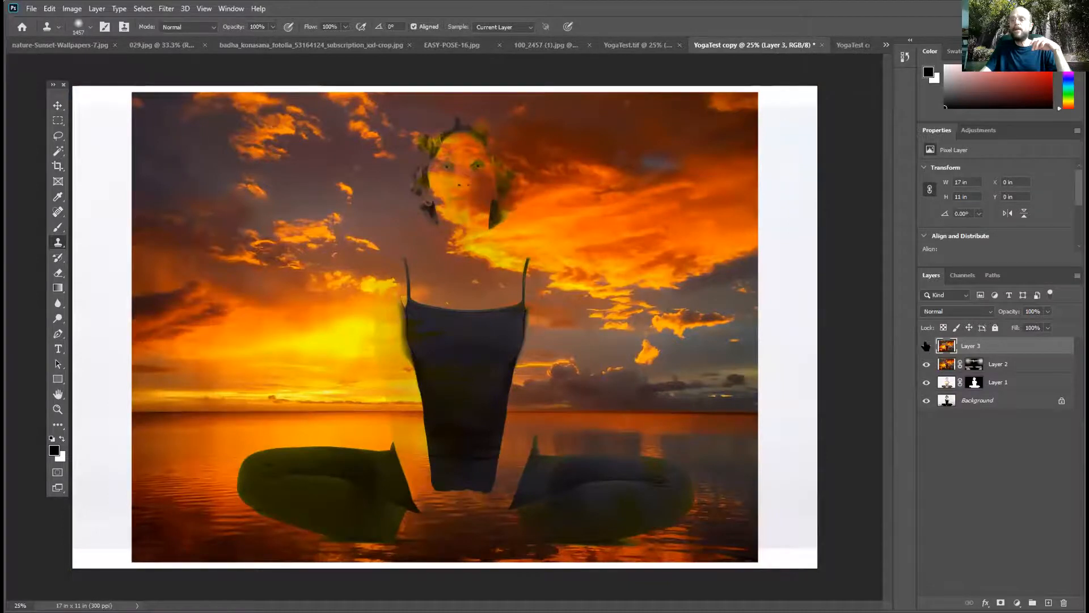
left_click(925, 347)
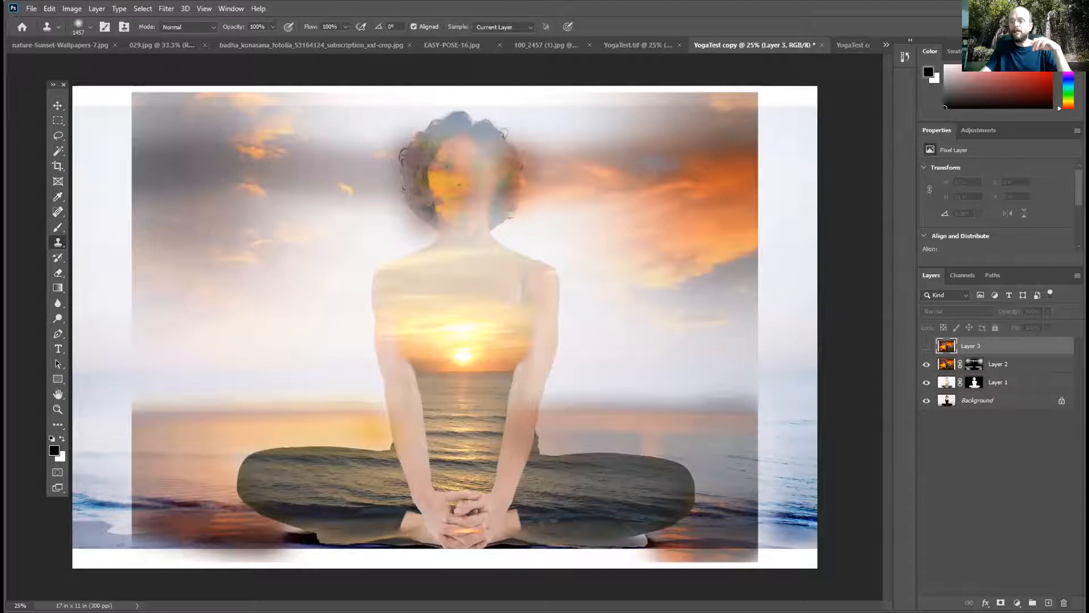
- Delete Layer 3 and undo the deletion
left_click(1064, 602)
left_click(501, 221)
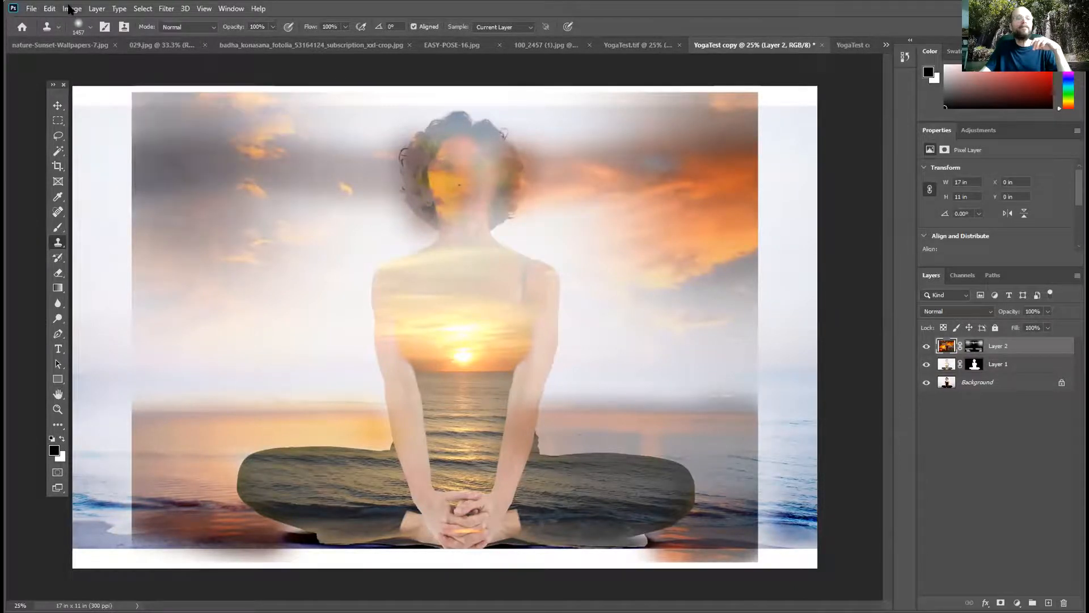
key("ctrl+z")
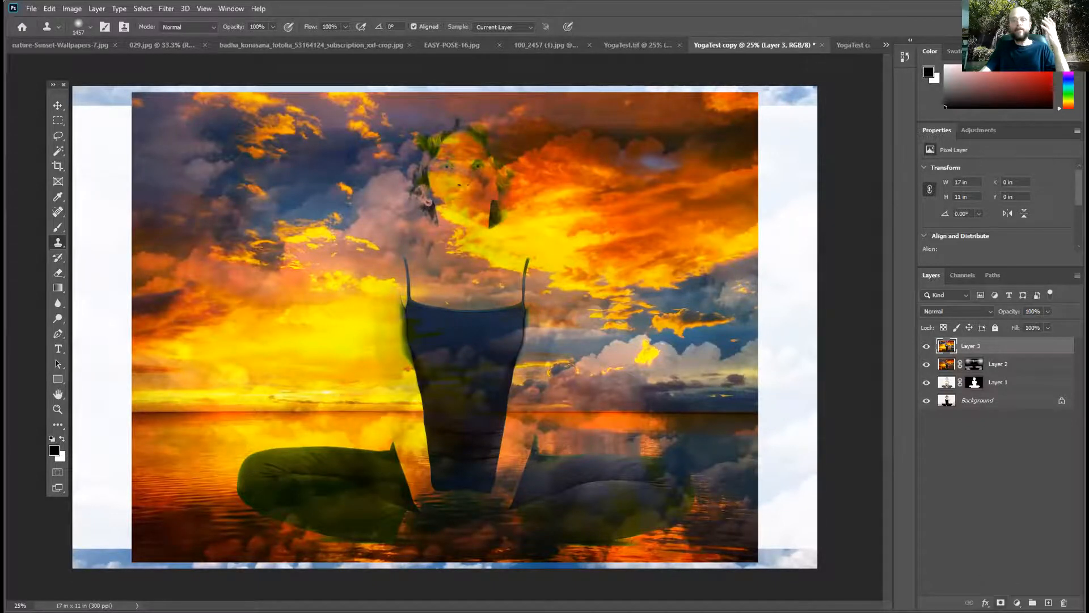
- Add a layer mask to Layer 3 and fill the mask with black
left_click(1001, 602)
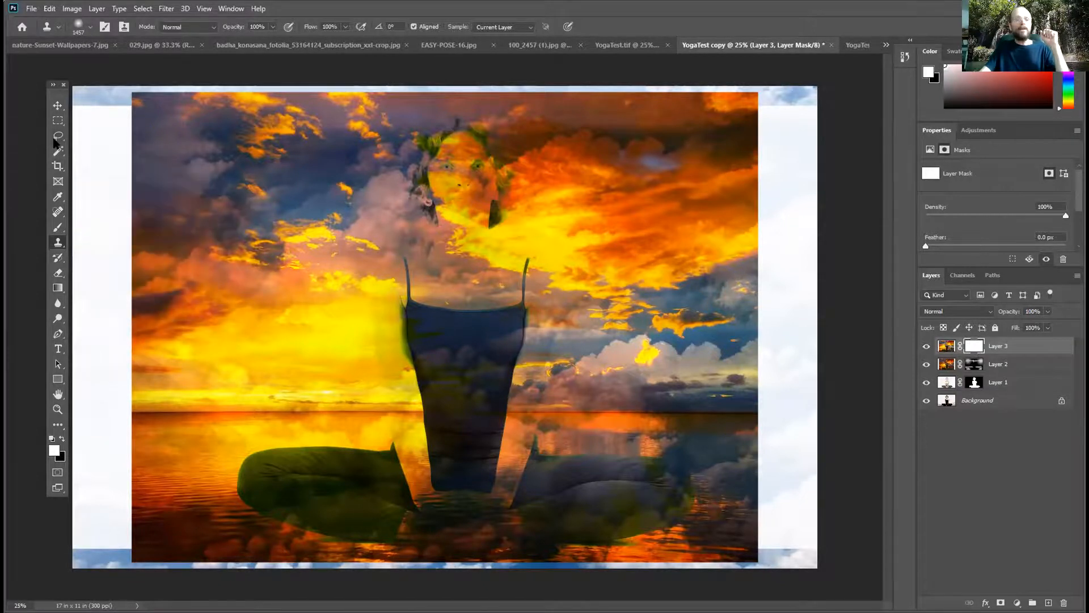
left_click(50, 9)
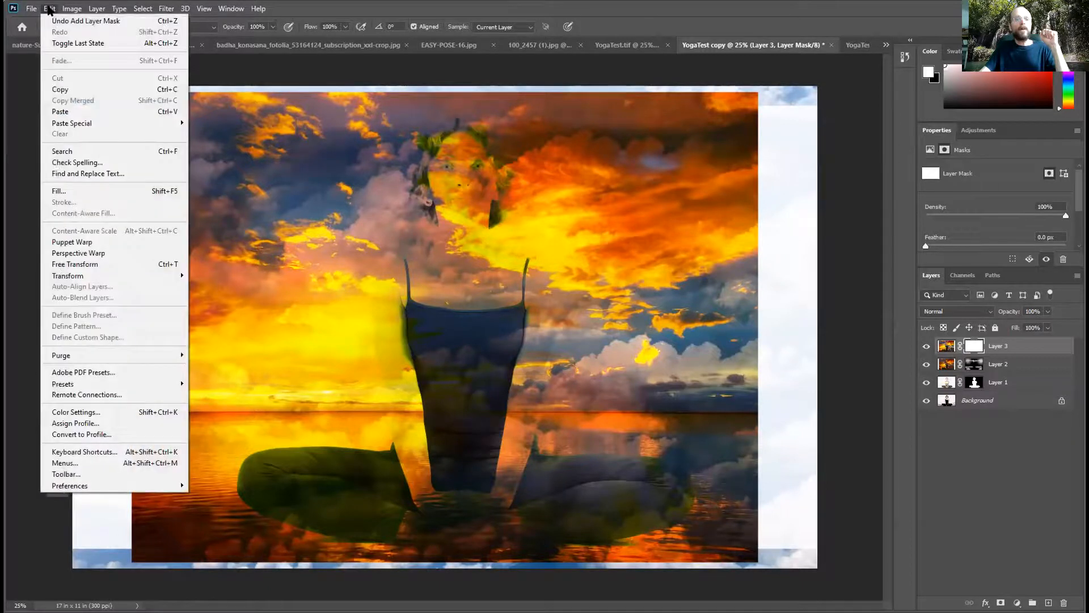
left_click(55, 191)
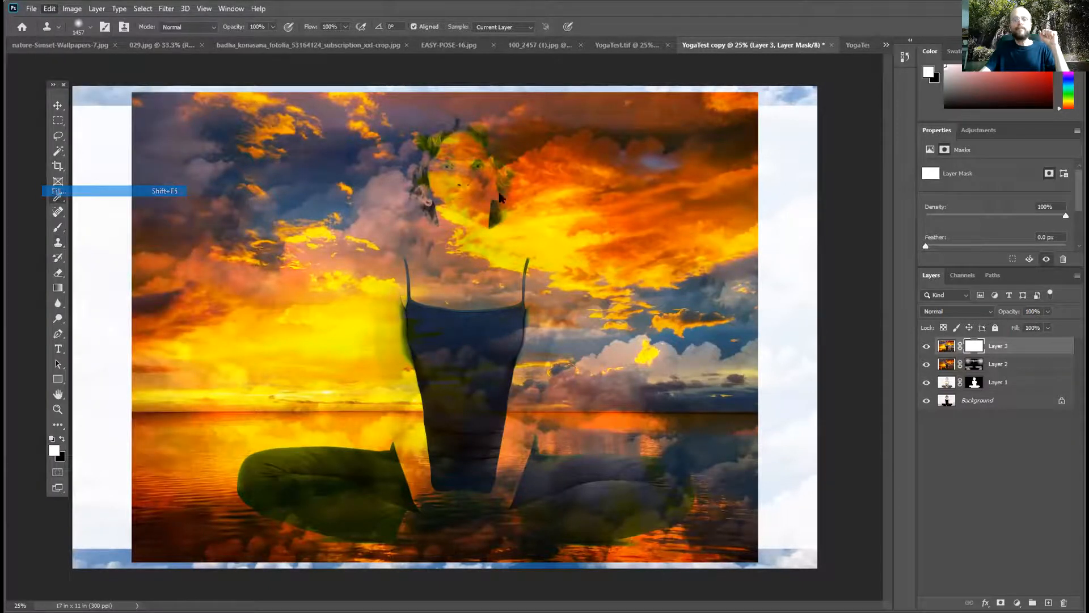
left_click(511, 152)
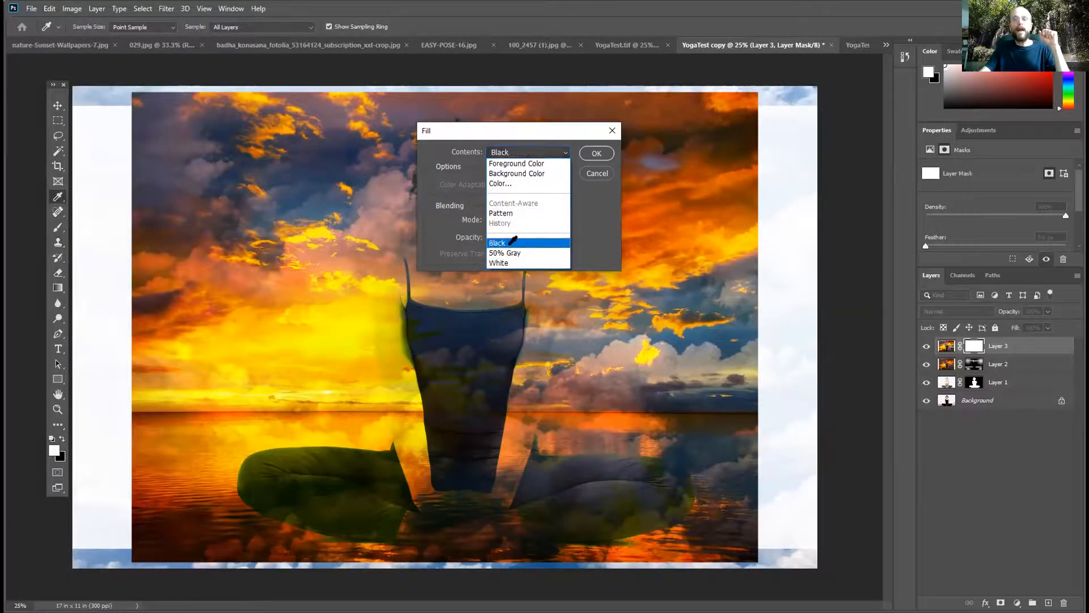
left_click(513, 242)
left_click(596, 153)
key("s")
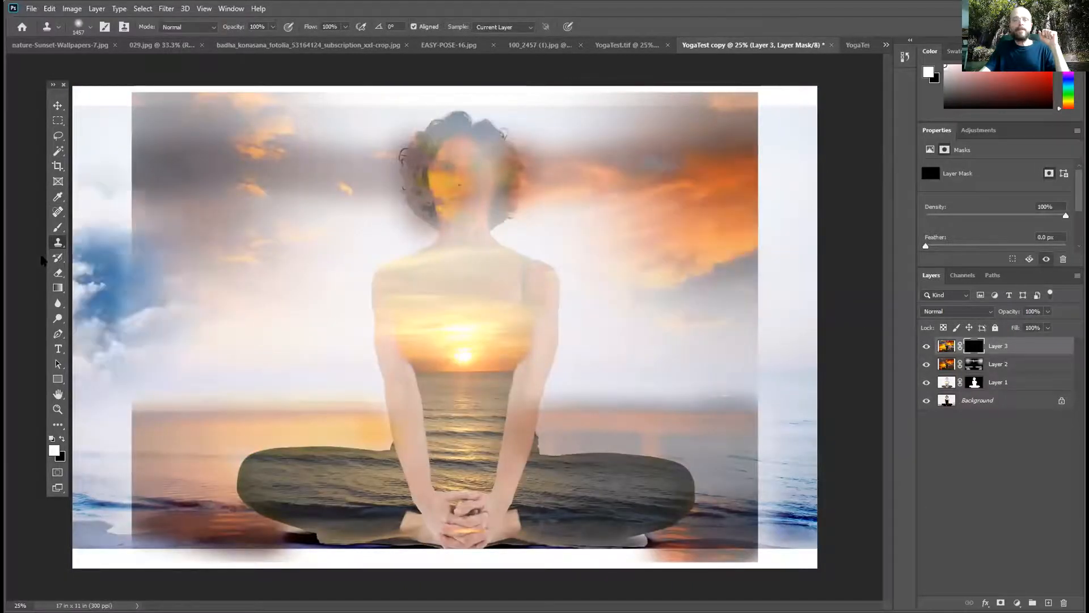
- Paint white on Layer 3's mask with a soft 1102 px brush to reveal the sunset clouds on both sides of the figure
left_click(57, 226)
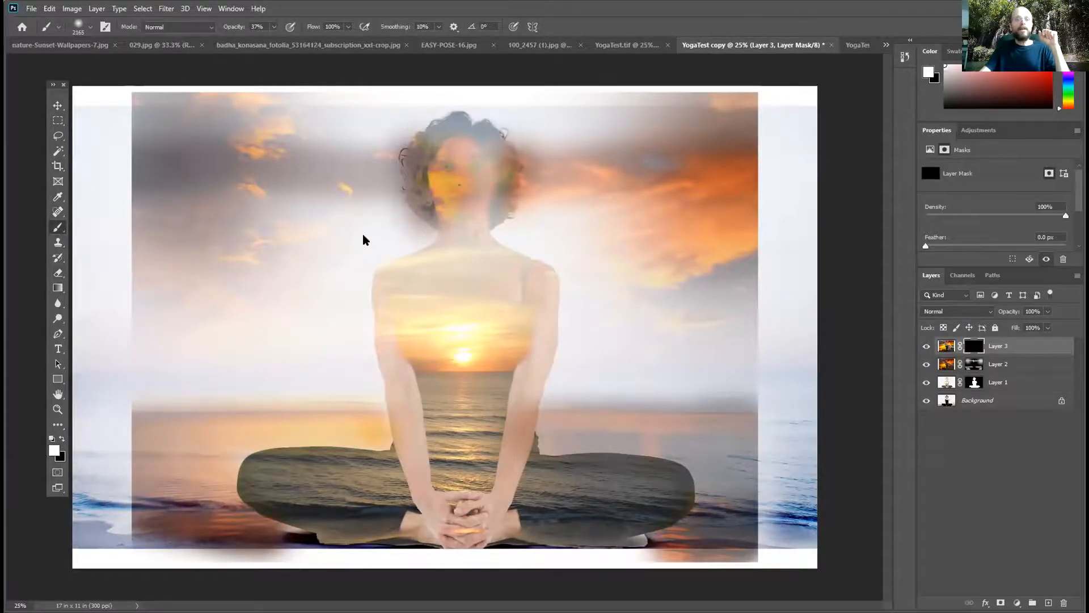
left_click(90, 26)
mouse_move(142, 64)
left_mouse_down()
mouse_move(128, 64)
mouse_move(142, 64)
left_mouse_up()
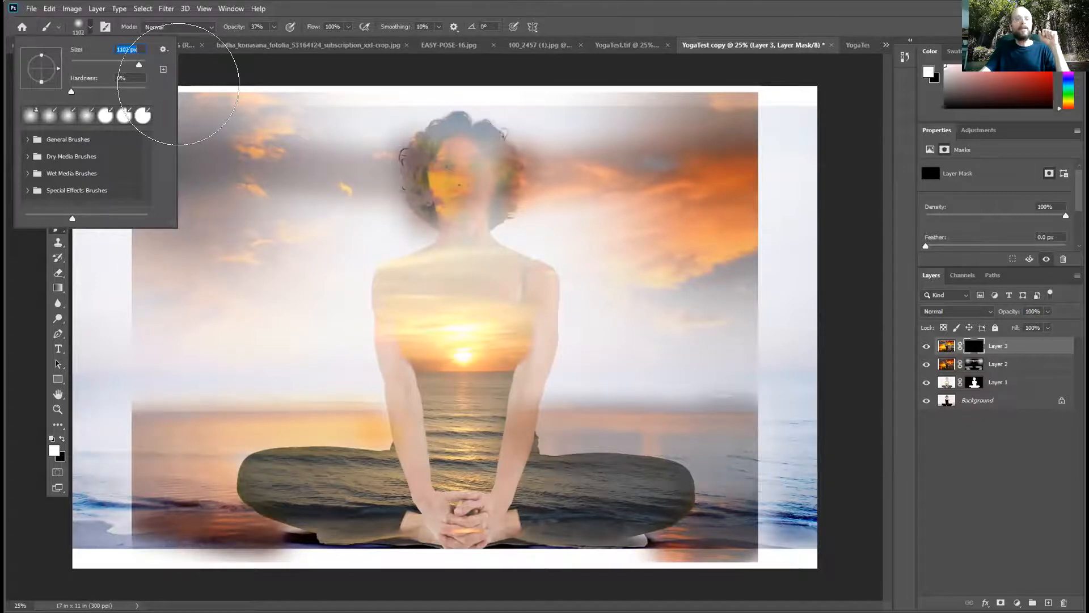
mouse_move(339, 176)
left_mouse_down()
mouse_move(142, 187)
mouse_move(265, 186)
mouse_move(180, 193)
mouse_move(163, 206)
mouse_move(184, 271)
mouse_move(212, 281)
mouse_move(295, 270)
mouse_move(336, 286)
mouse_move(187, 295)
left_mouse_up()
mouse_move(678, 279)
left_mouse_down()
mouse_move(629, 274)
mouse_move(744, 284)
mouse_move(610, 251)
mouse_move(582, 205)
mouse_move(681, 175)
mouse_move(748, 251)
mouse_move(758, 146)
mouse_move(608, 141)
left_mouse_up()
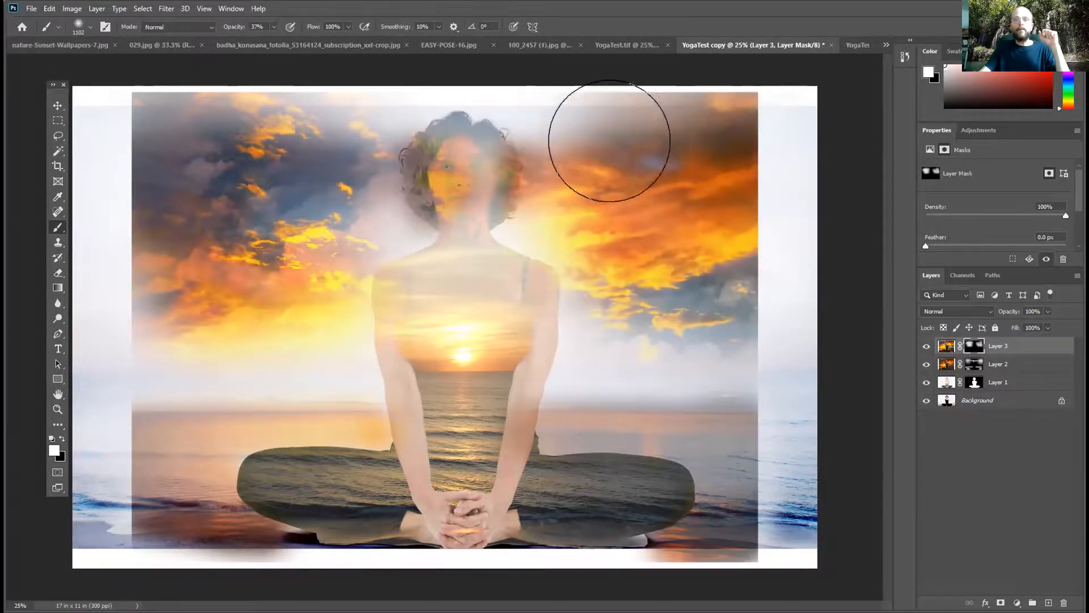
- Inspect Layer 3 on its own by hiding Layer 2, Layer 1 and the Background, and show them again
left_click(926, 364)
left_click(925, 382)
left_click(925, 400)
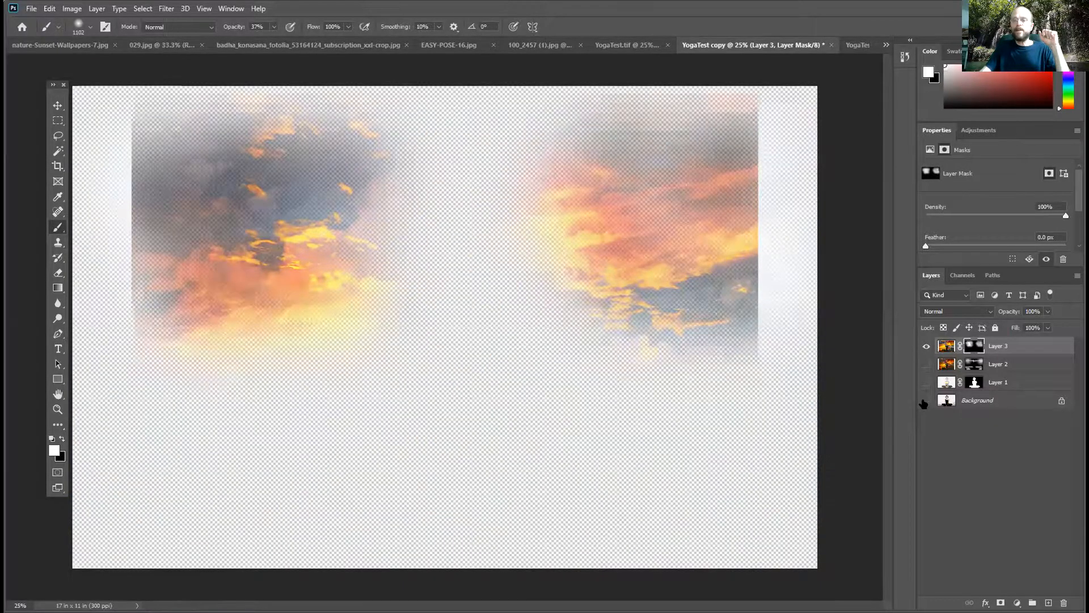
left_click(926, 401)
left_click(926, 382)
left_click(925, 364)
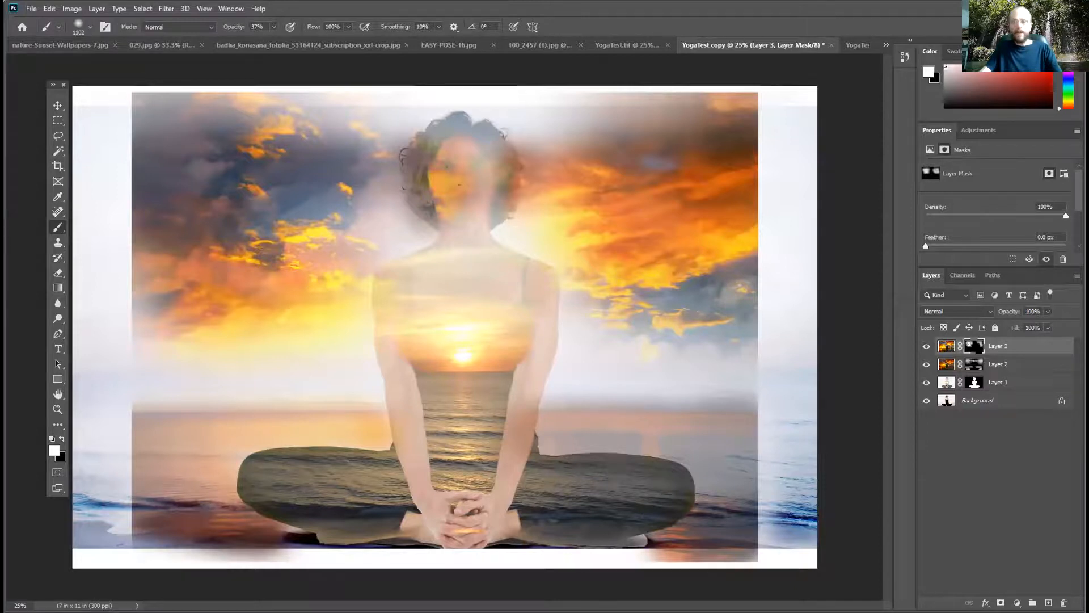
- Compare the image with Layer 3's mask disabled and enabled, and clear the selection loaded from the mask
left_click(974, 346, "ctrl")
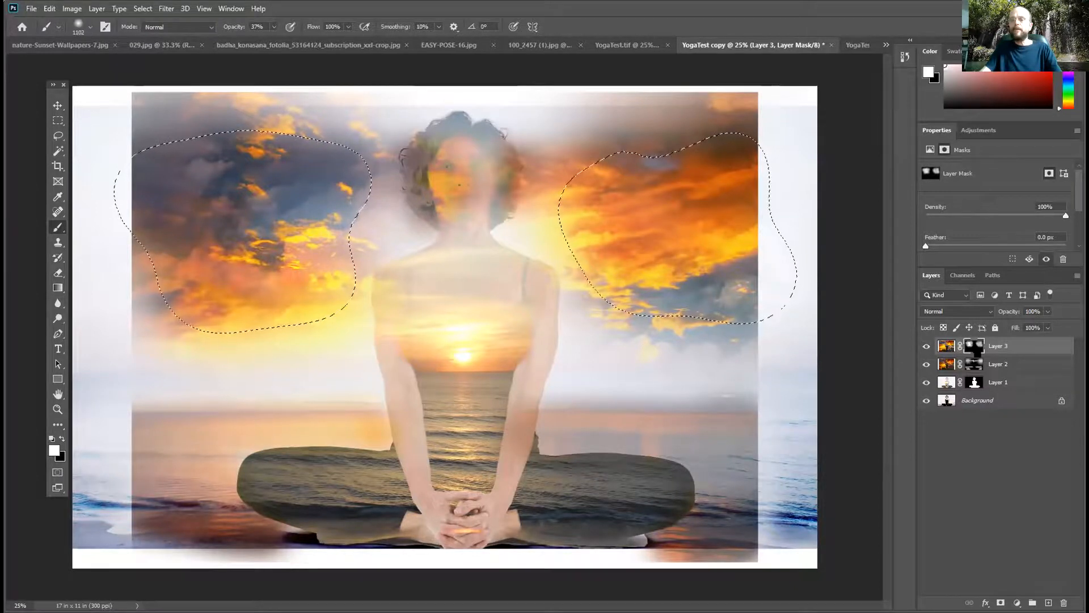
right_click(974, 347)
left_click(978, 354)
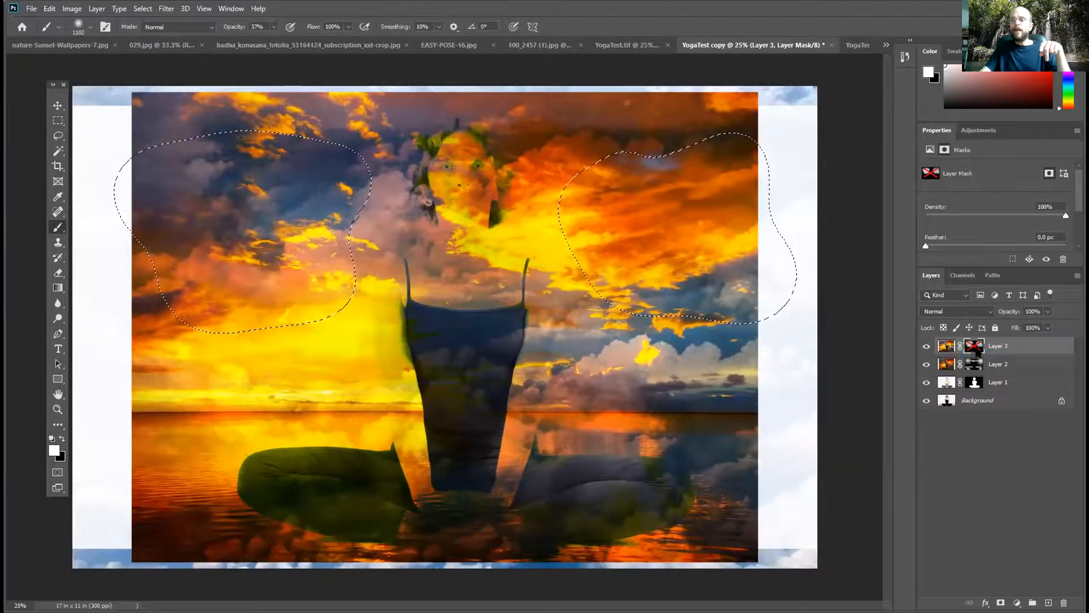
right_click(976, 350)
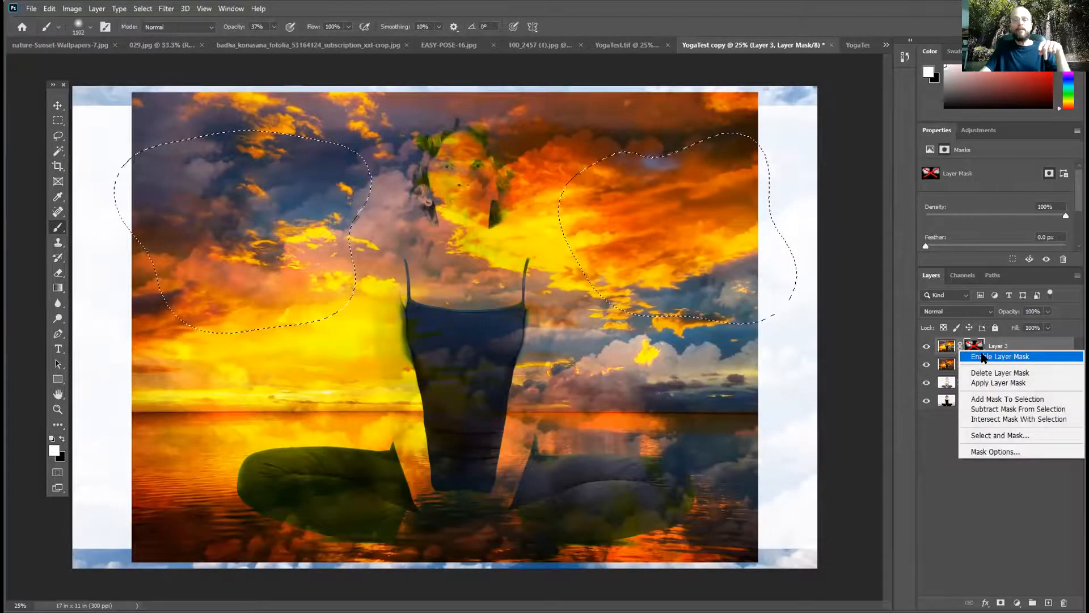
left_click(983, 356)
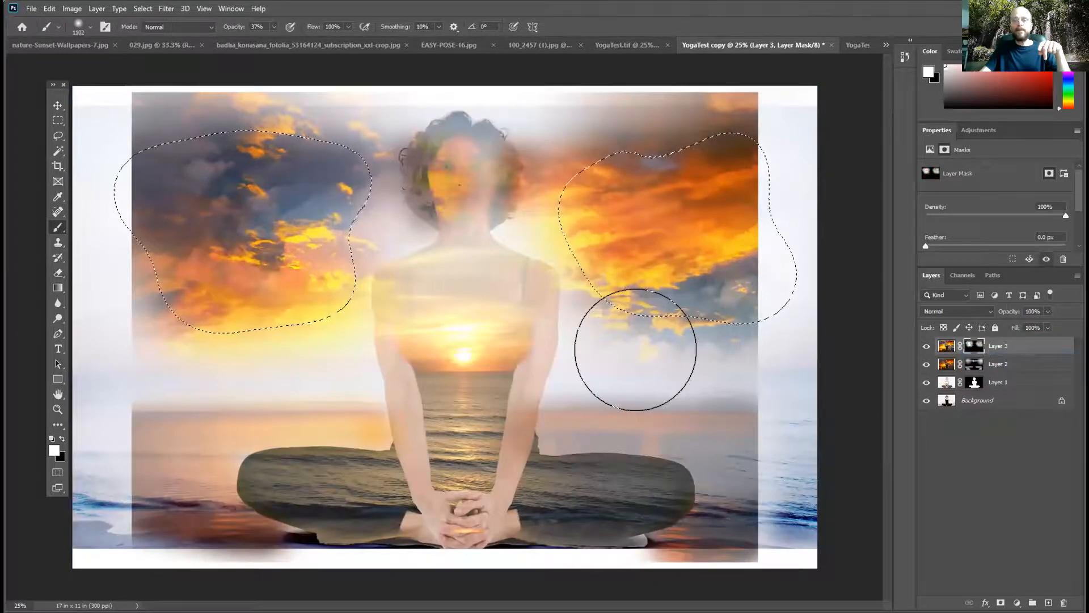
key("ctrl+d")
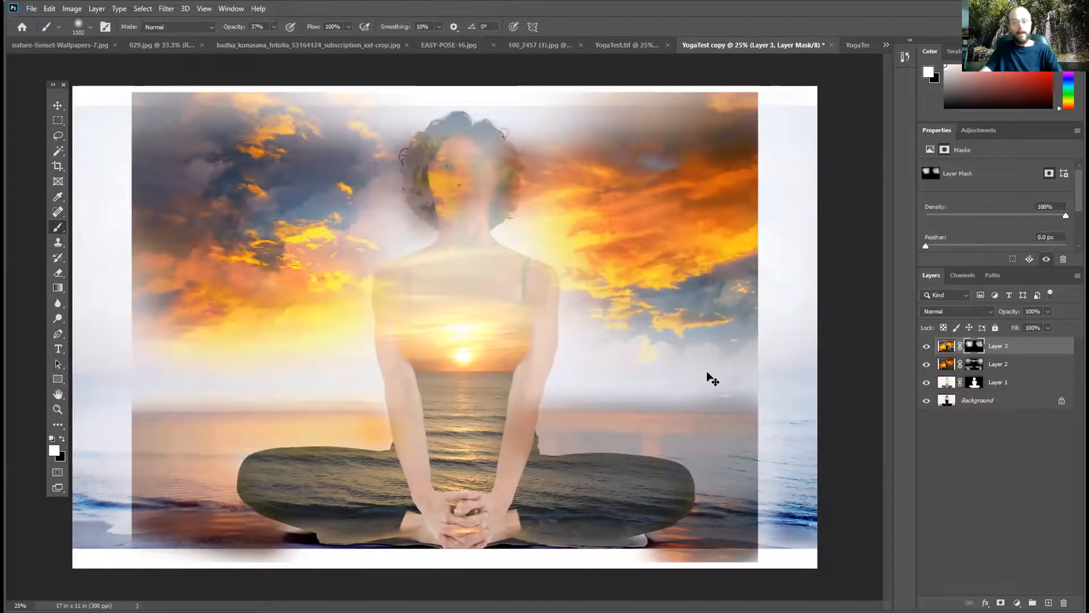
- Set the brush opacity to 23% and paint white on Layer 3's mask to extend the clouds toward the horizon and upper sky
left_click(63, 438)
left_click(274, 26)
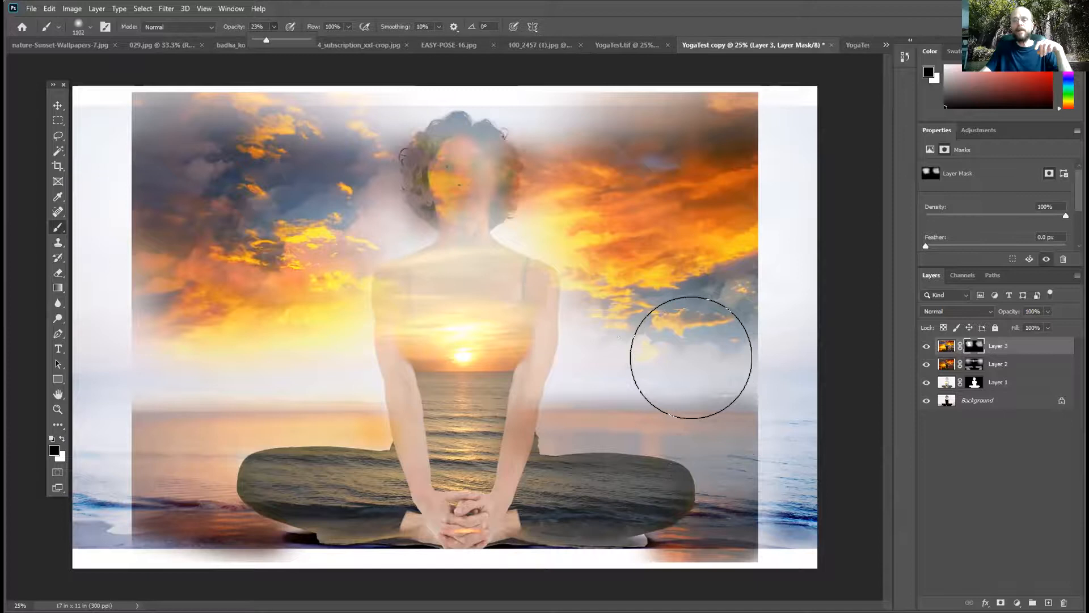
left_click(689, 340)
left_click(63, 439)
mouse_move(685, 338)
left_mouse_down()
mouse_move(703, 322)
mouse_move(630, 321)
mouse_move(615, 333)
mouse_move(722, 339)
left_mouse_up()
mouse_move(342, 344)
left_mouse_down()
mouse_move(186, 324)
mouse_move(162, 325)
mouse_move(165, 347)
mouse_move(284, 340)
mouse_move(121, 242)
mouse_move(197, 200)
mouse_move(189, 131)
left_mouse_up()
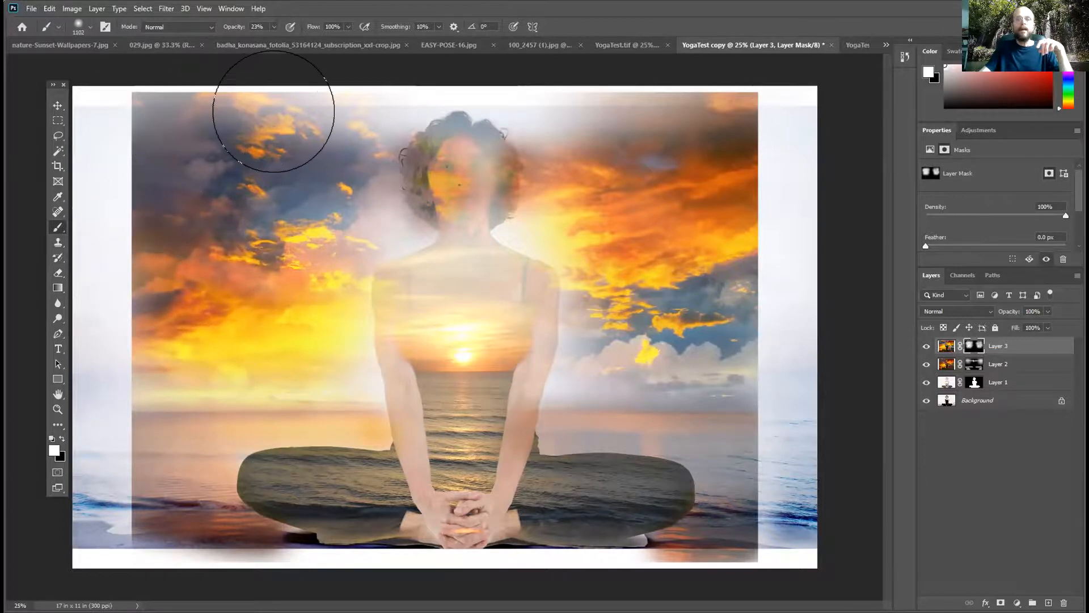
mouse_move(569, 141)
left_mouse_down()
mouse_move(627, 134)
mouse_move(674, 151)
left_mouse_up()
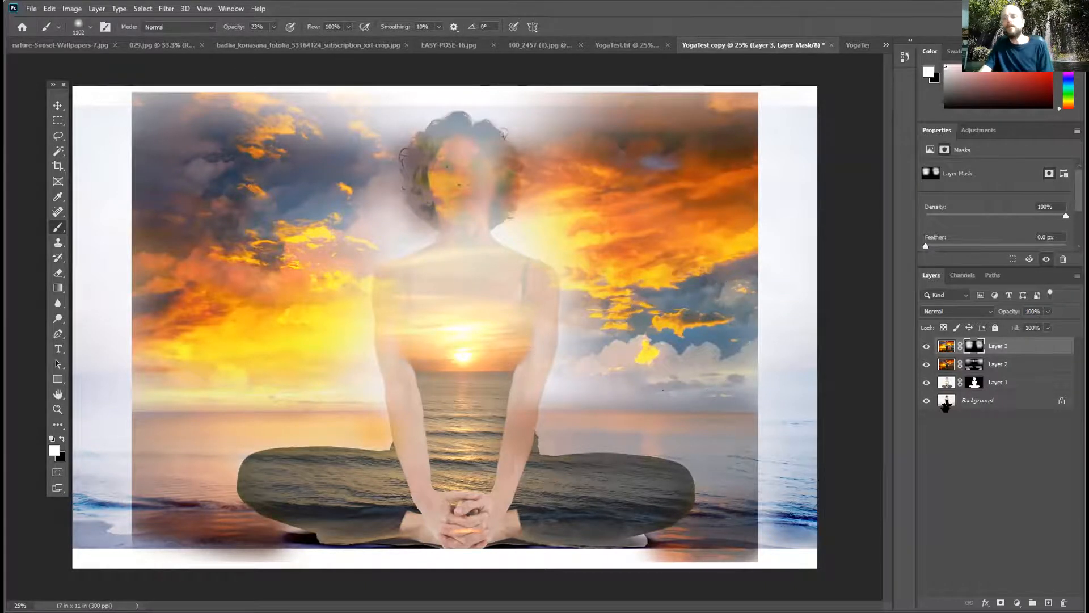
- Create a new empty layer named Layer 4 above Layer 3
left_click(946, 346)
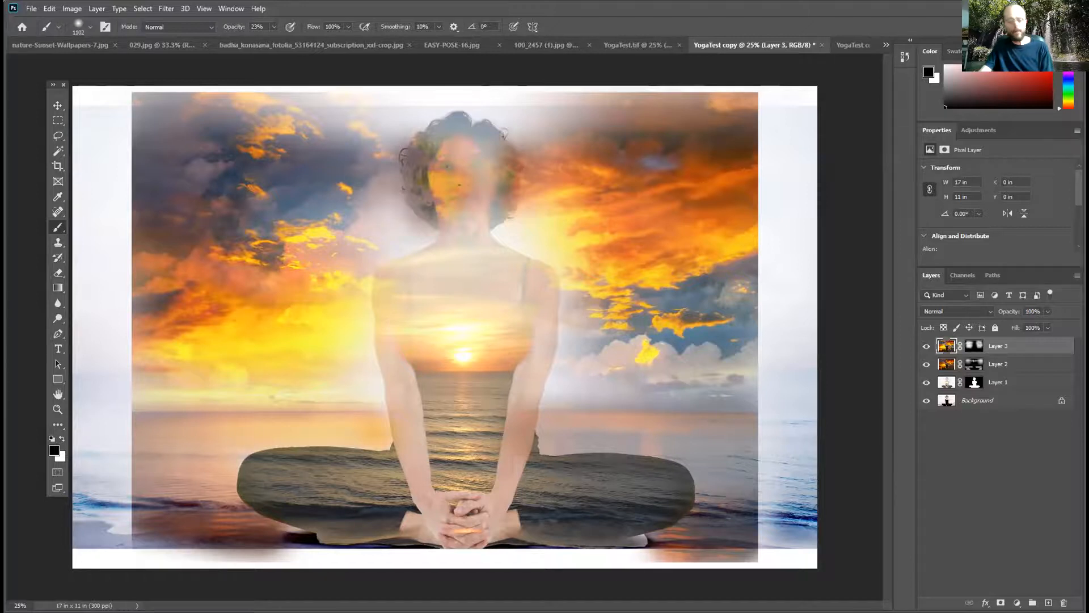
left_click(1077, 275)
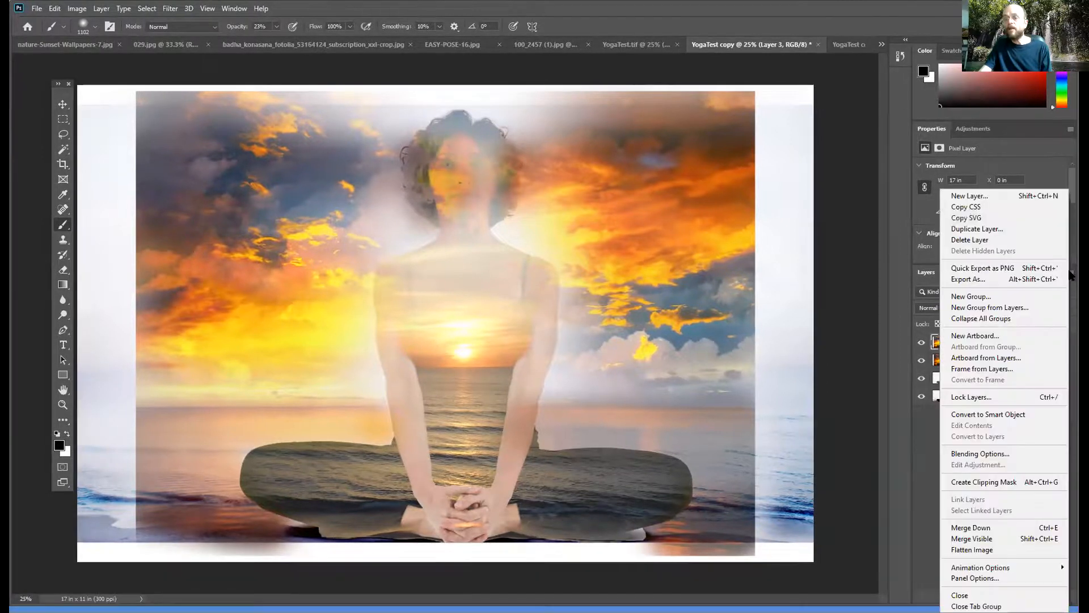
left_click(989, 196)
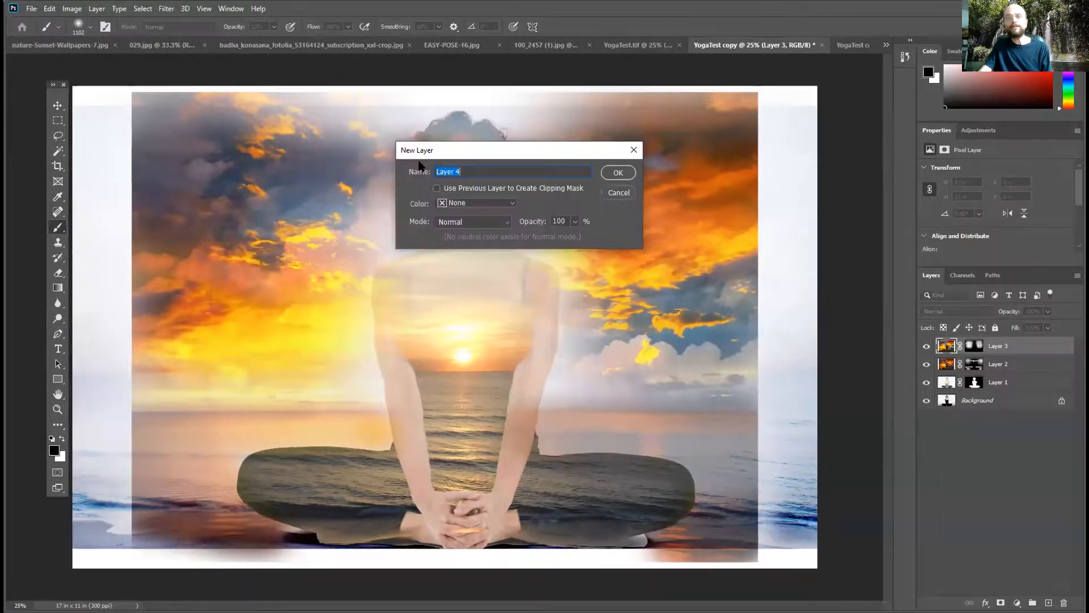
left_click(618, 172)
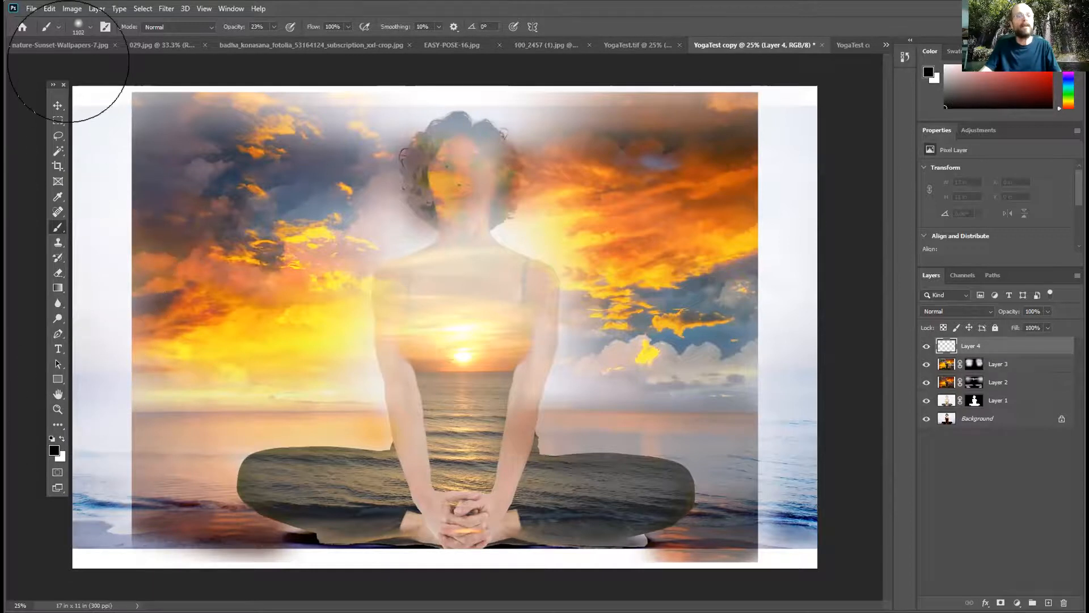
- Try filling Layer 4 with the custom orange flower pattern at 100% opacity, and undo the fill
left_click(50, 9)
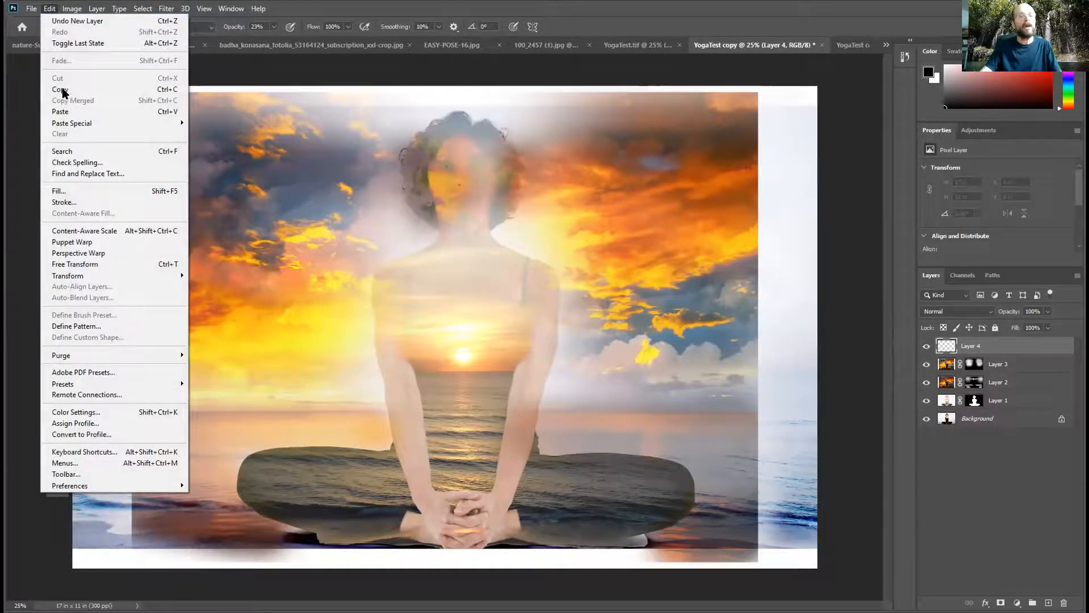
left_click(70, 191)
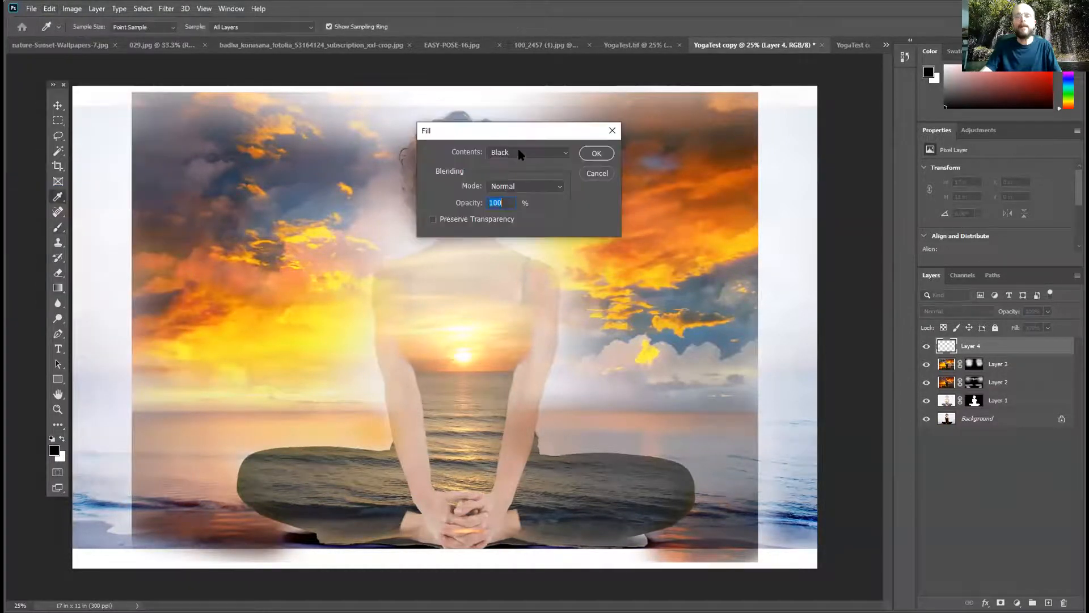
left_click(518, 152)
left_click(515, 213)
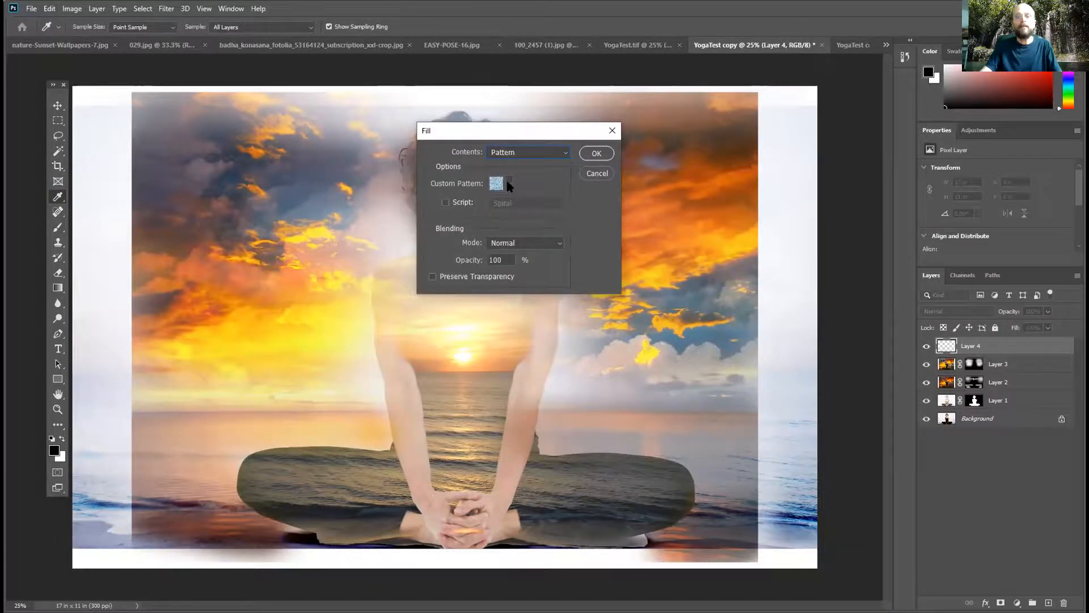
left_click(509, 183)
left_click(466, 260)
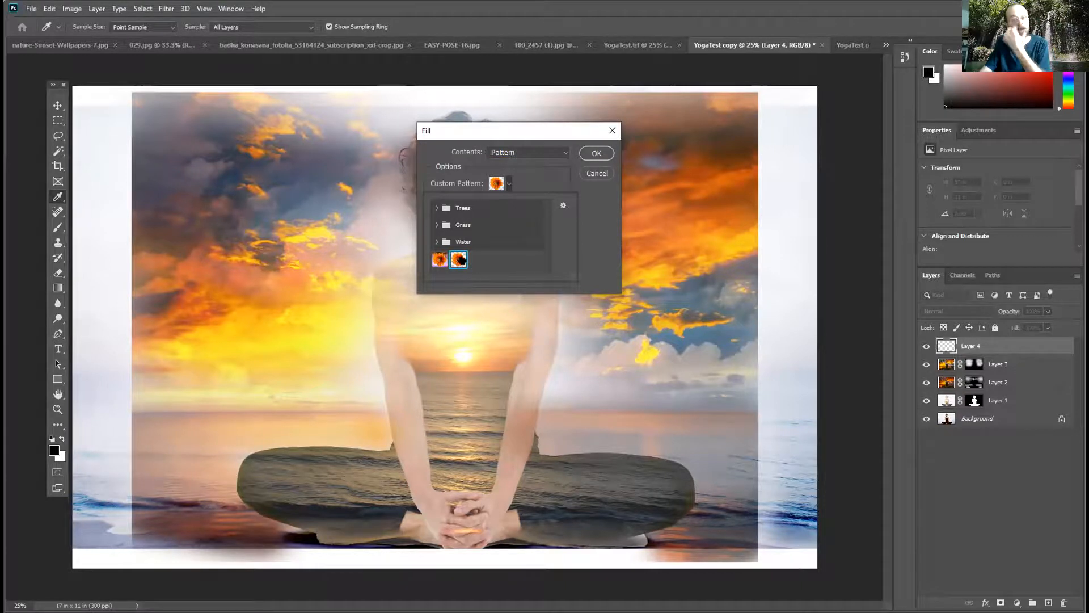
left_click(597, 153)
key("b")
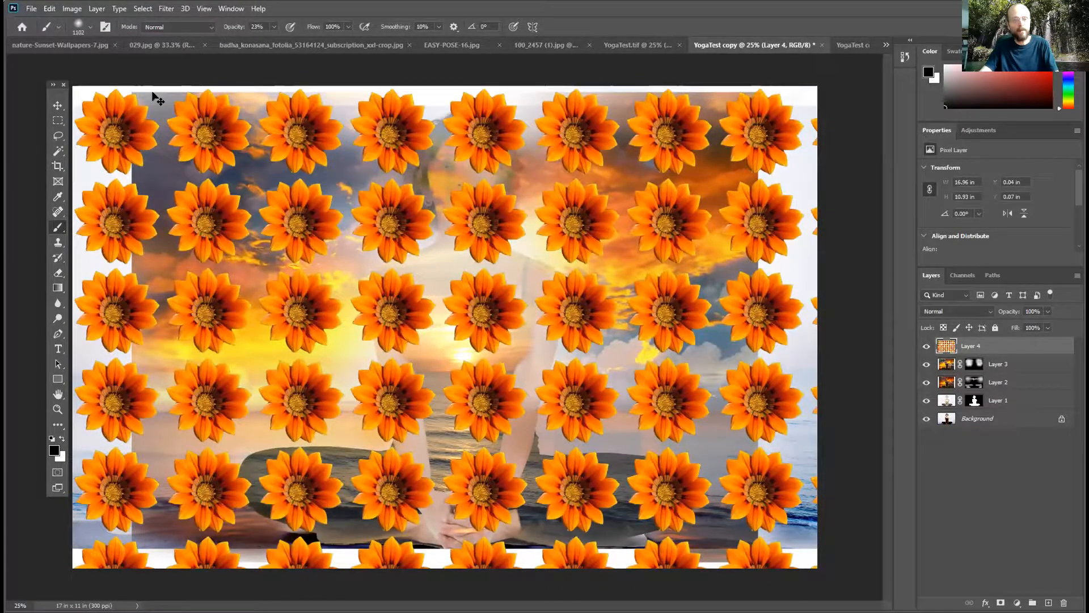
key("ctrl+z")
- Fill Layer 4 with the orange flower pattern using the Spiral script, ring spacing -241 pixels and pattern scale 1.02
left_click(49, 9)
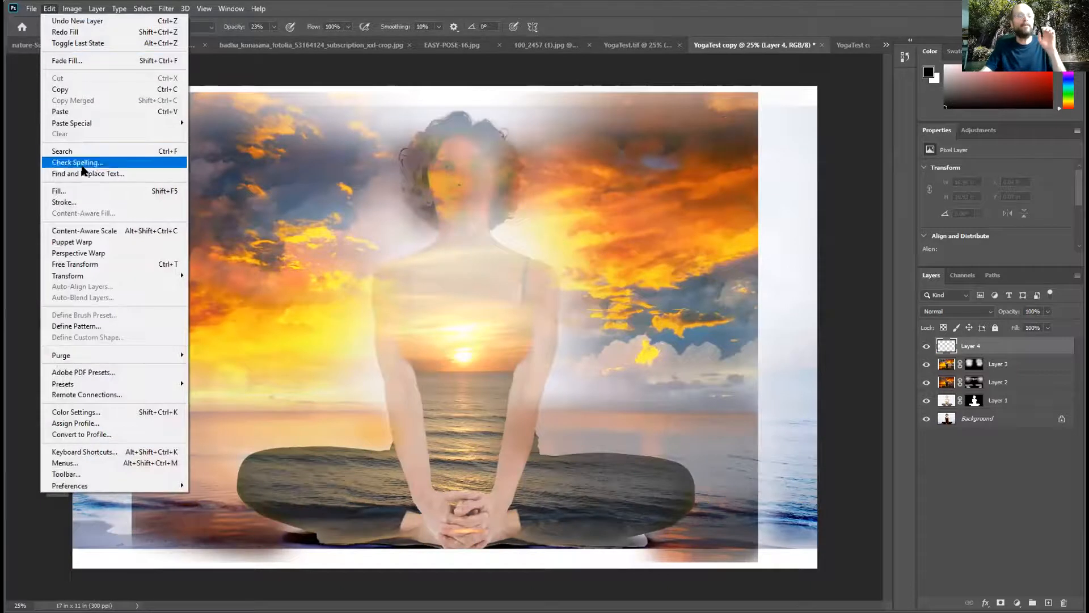
left_click(80, 191)
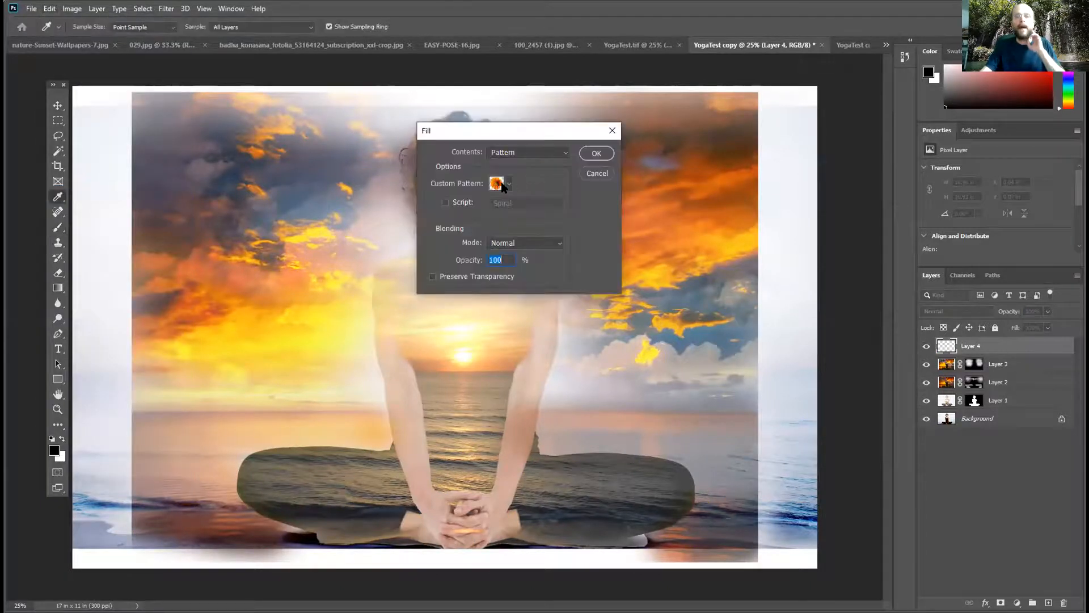
left_click(509, 185)
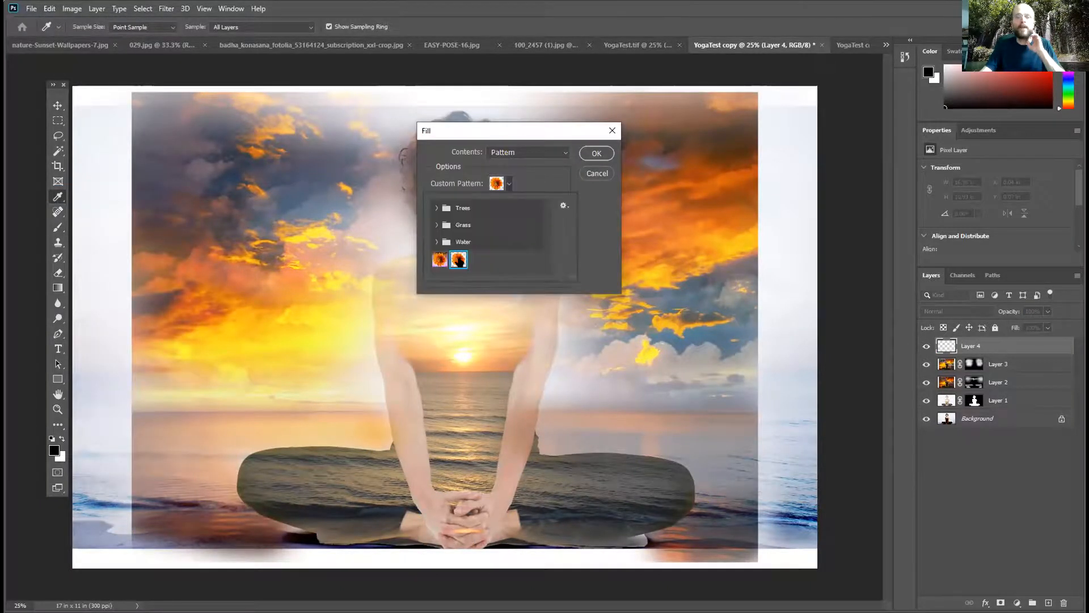
left_click(508, 185)
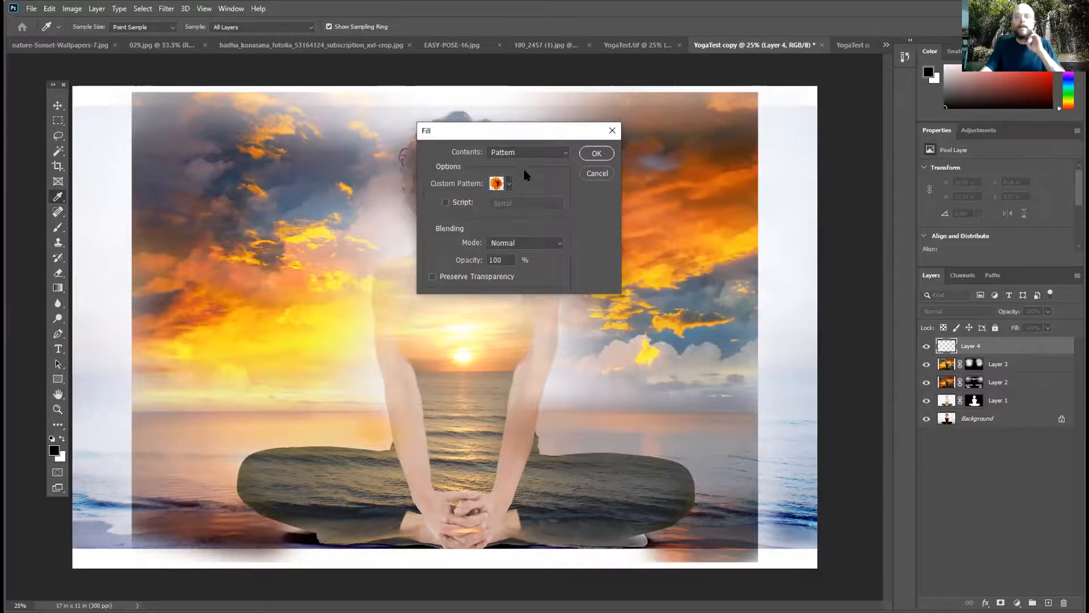
left_click(445, 203)
left_click(600, 155)
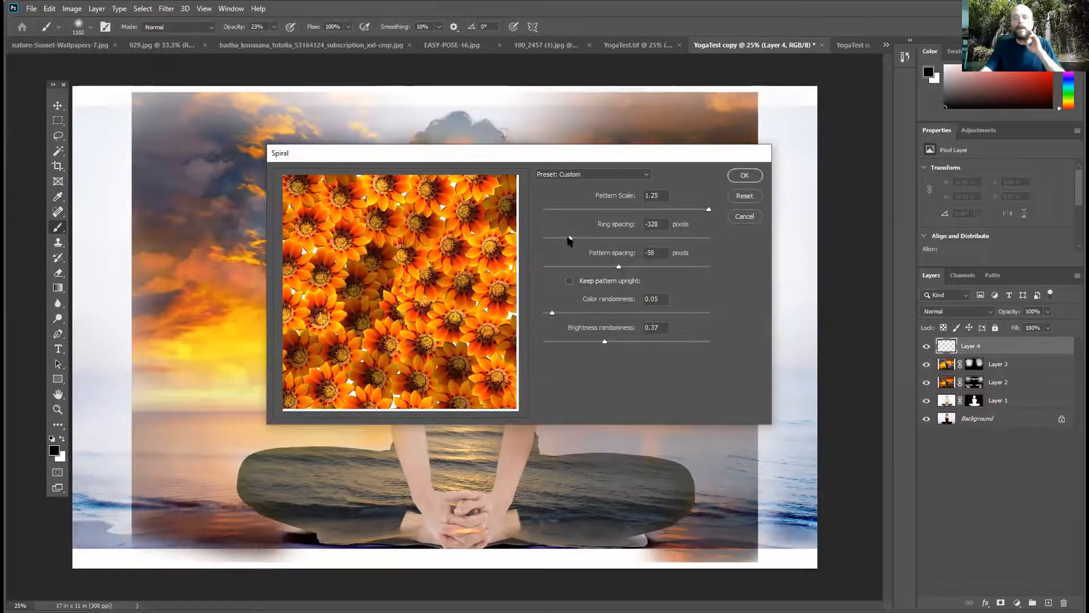
mouse_move(567, 240)
left_mouse_down()
mouse_move(596, 240)
mouse_move(576, 241)
left_mouse_up()
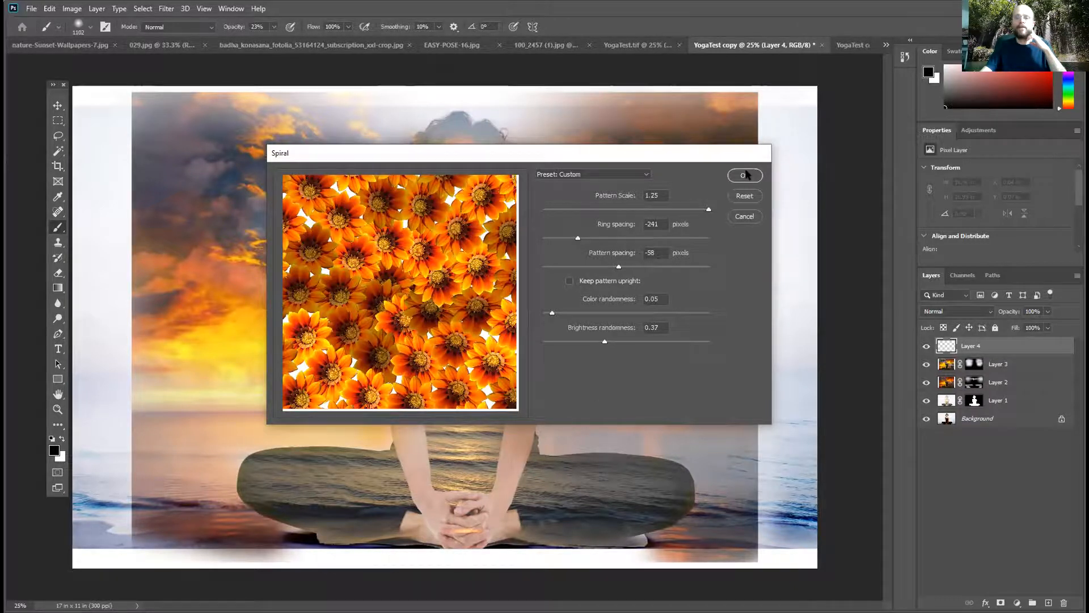
left_click_drag(709, 210, 675, 210)
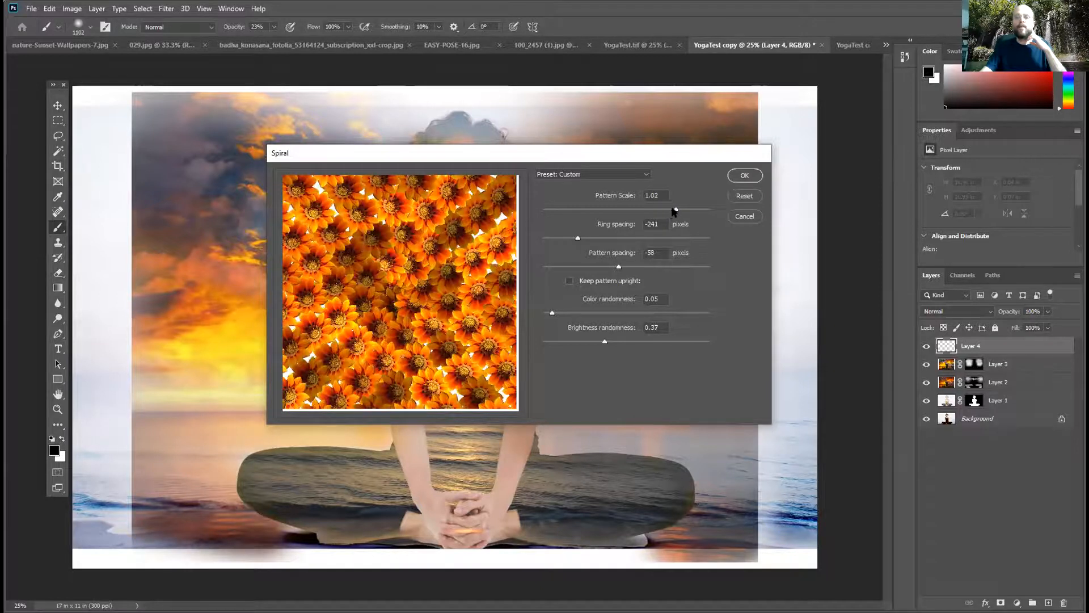
left_click(745, 176)
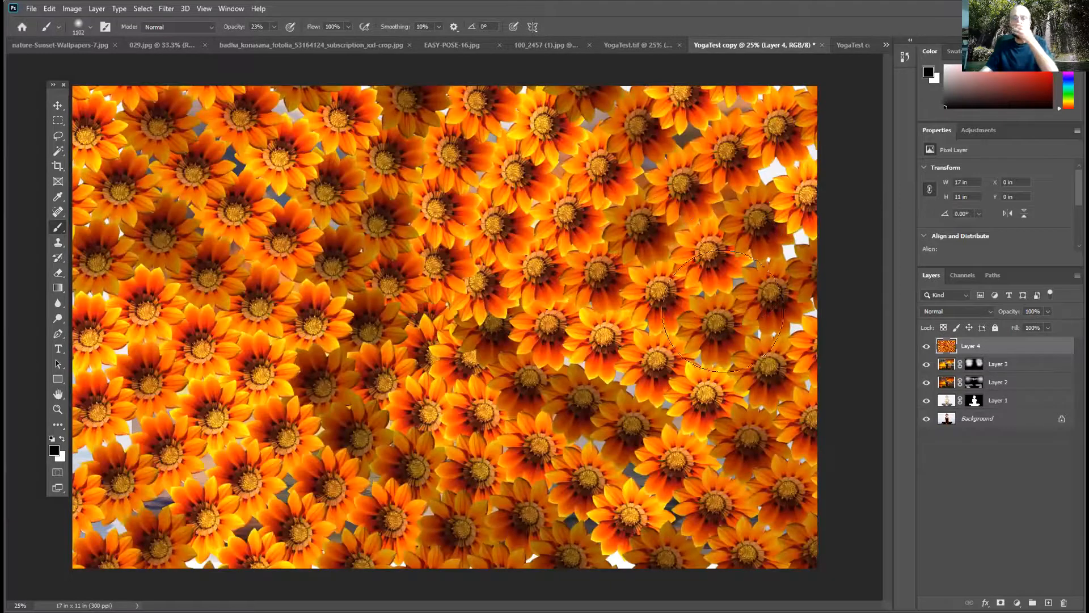
- Try the Color Dodge blend mode on Layer 4, and set its blend mode to Divide
left_click(941, 313)
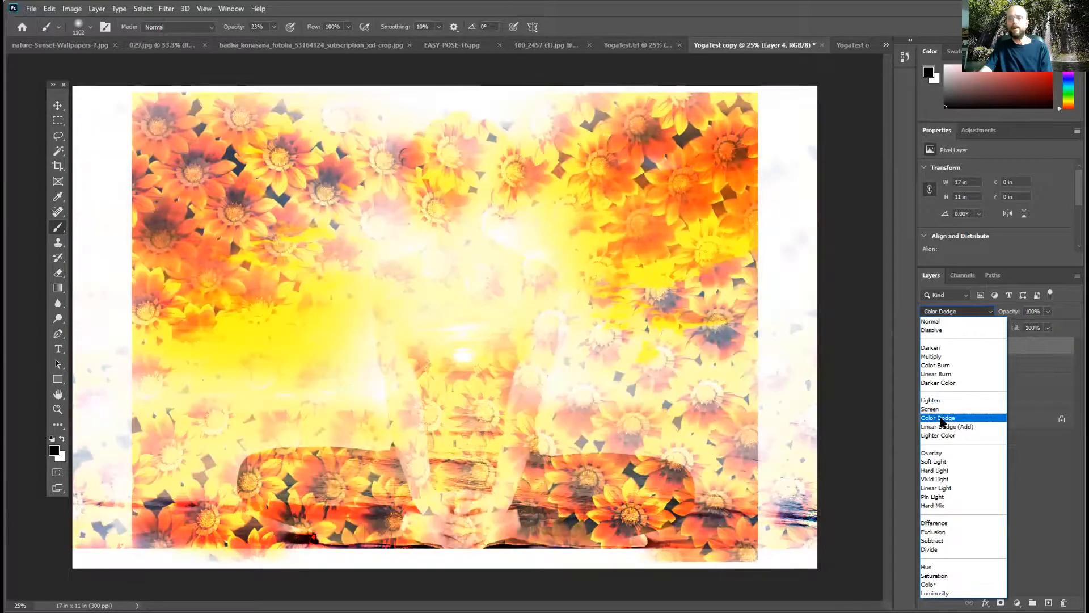
left_click(939, 418)
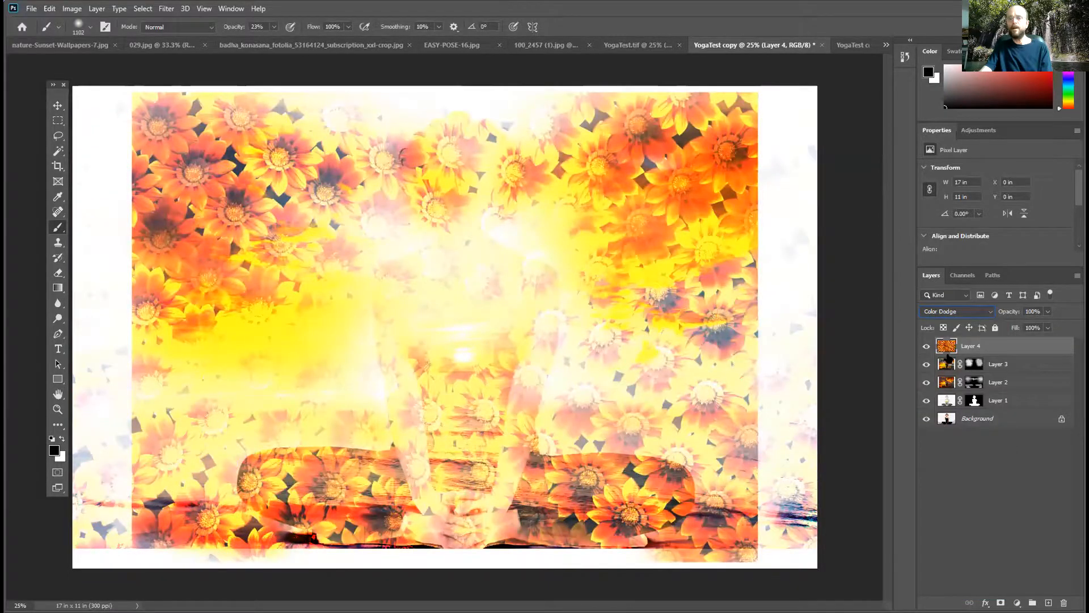
left_click(953, 310)
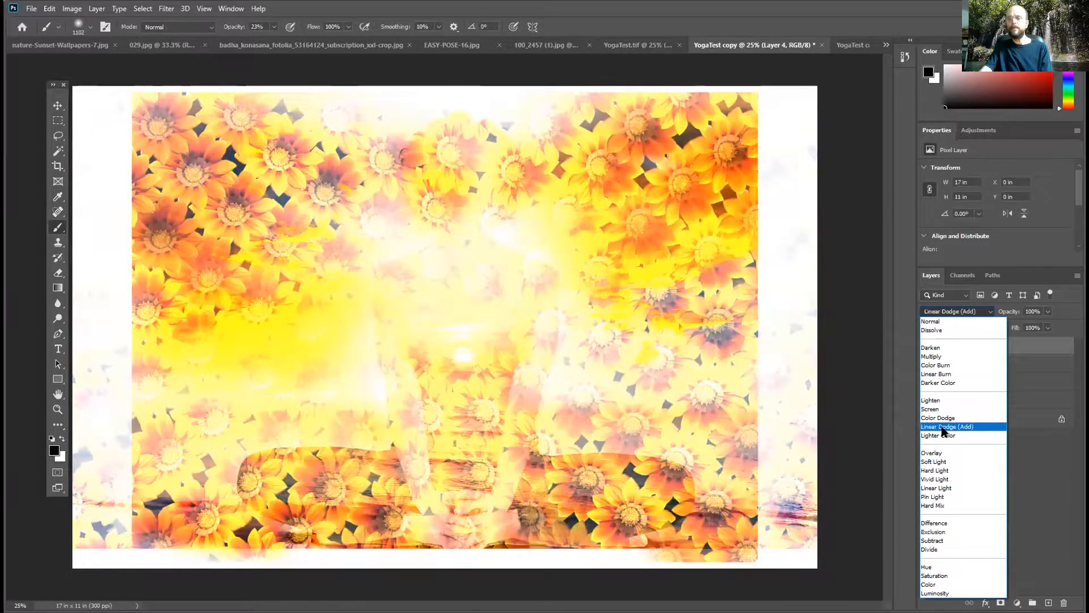
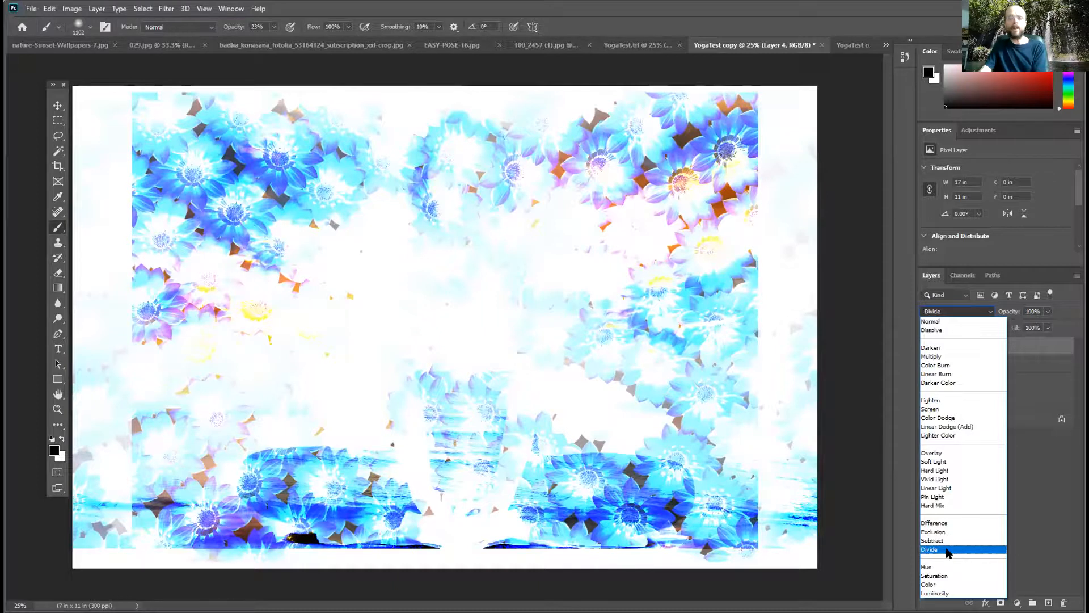
left_click(946, 550)
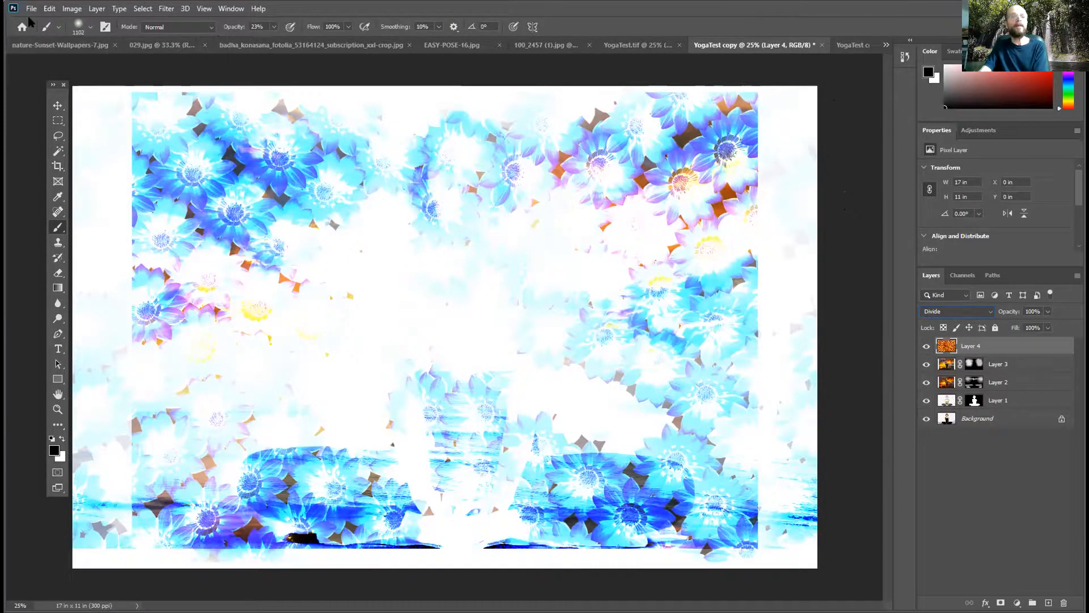
- Duplicate the YogaTest copy image with all its layers, and flatten the duplicate
left_click(72, 8)
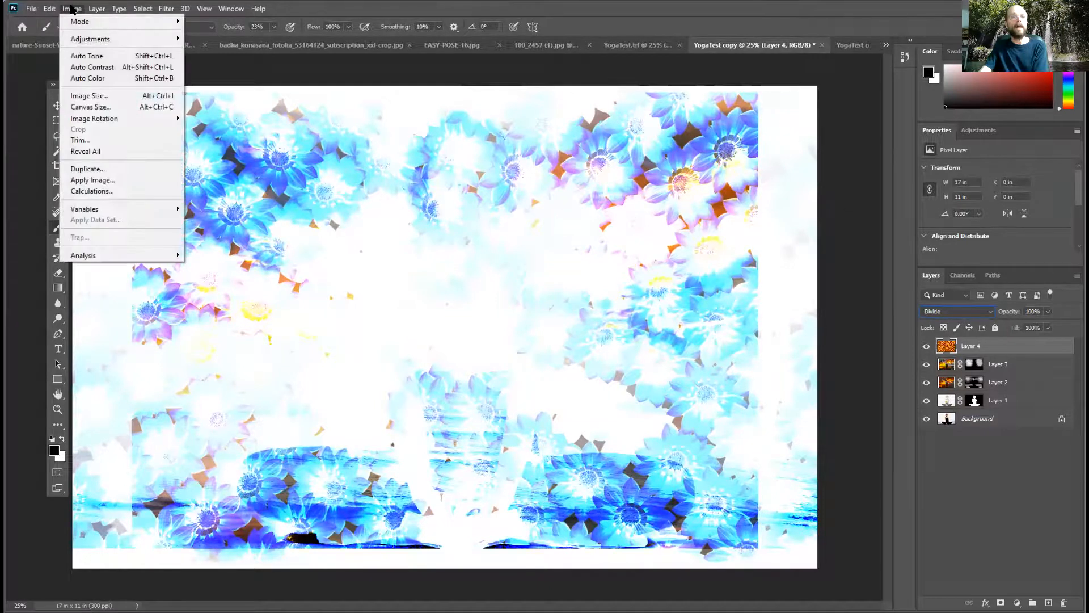
left_click(89, 168)
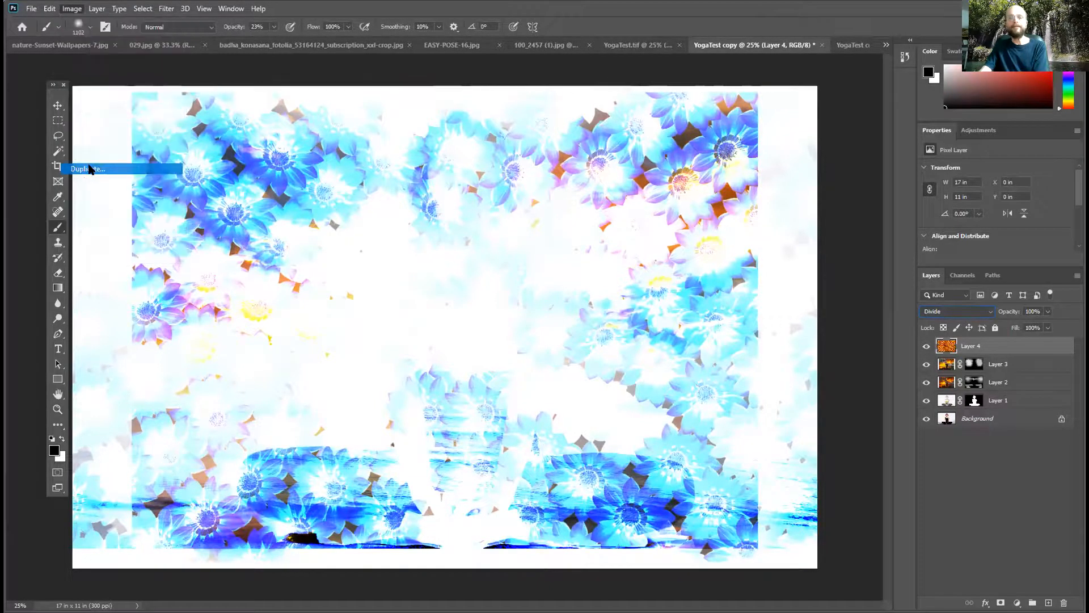
left_click(619, 176)
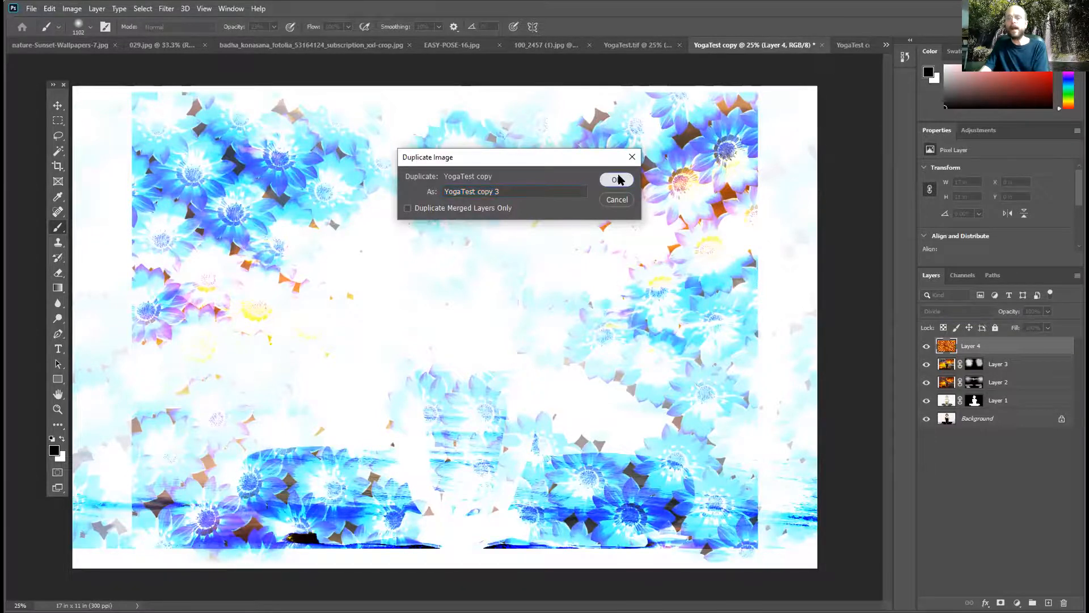
left_click(1075, 277)
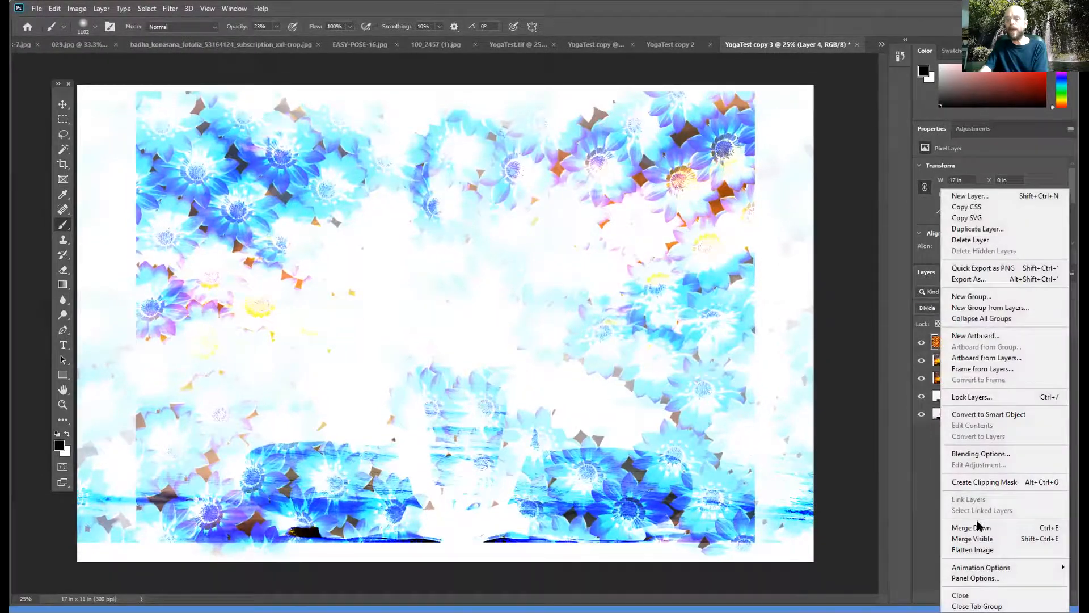
left_click(990, 550)
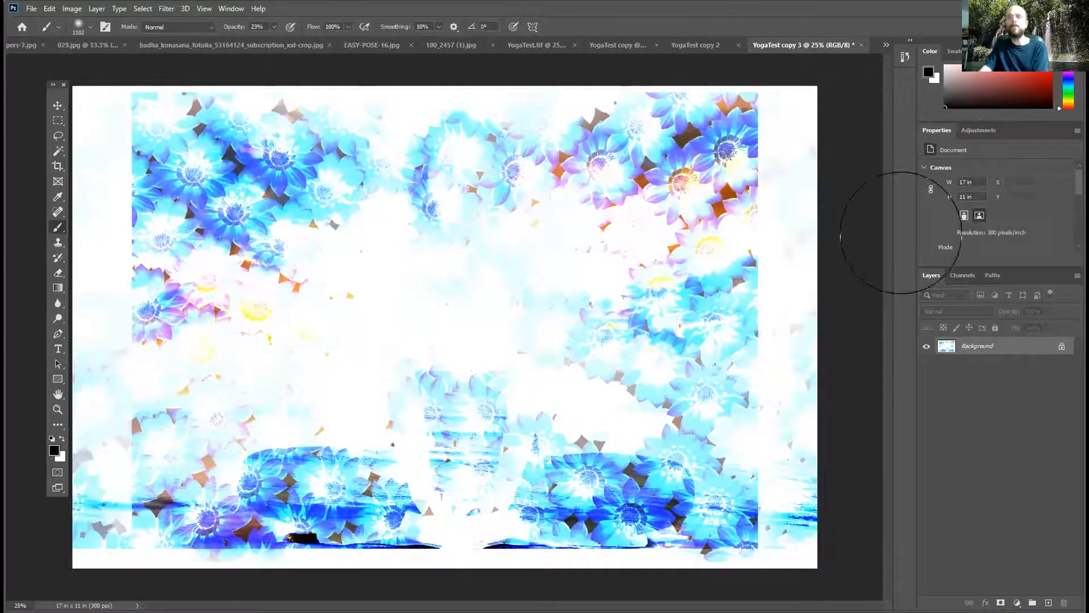
- Look through the other open YogaTest documents, and return to the flattened YogaTest copy 3
left_click(687, 44)
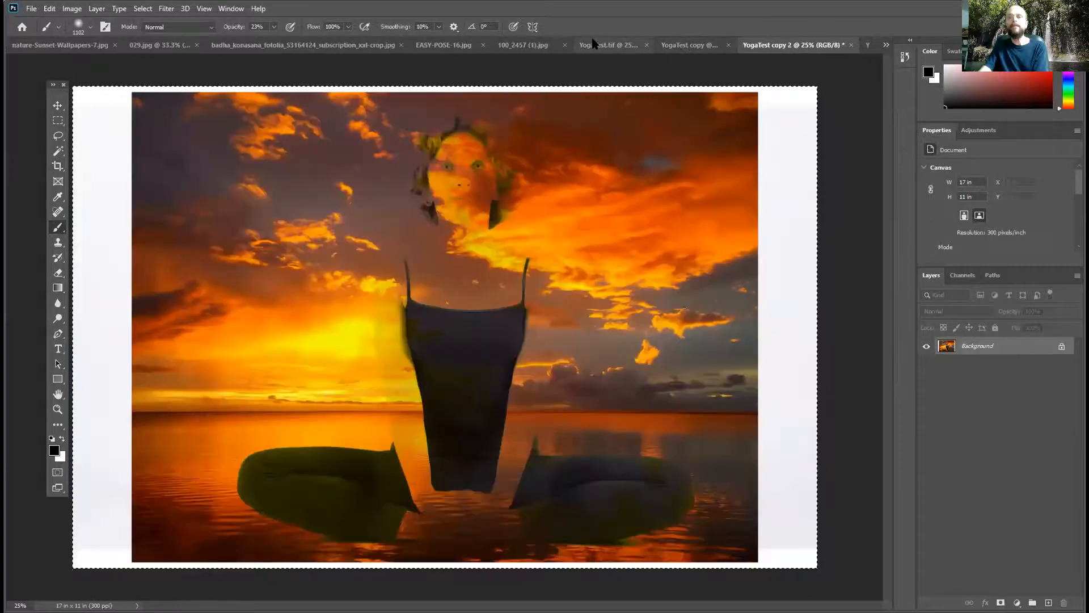
left_click(615, 44)
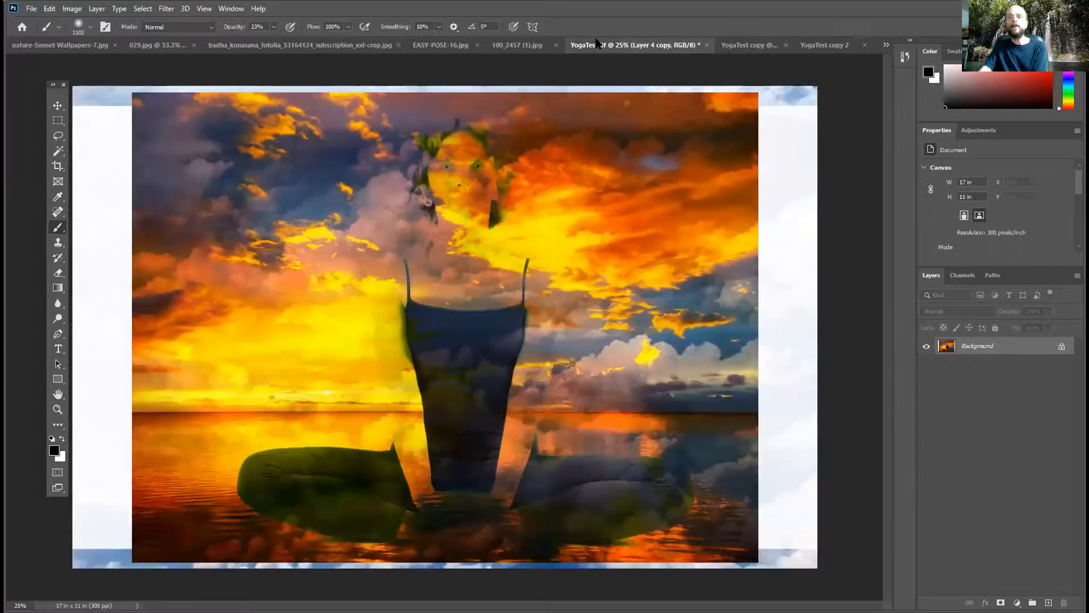
left_click(887, 45)
left_click(696, 156)
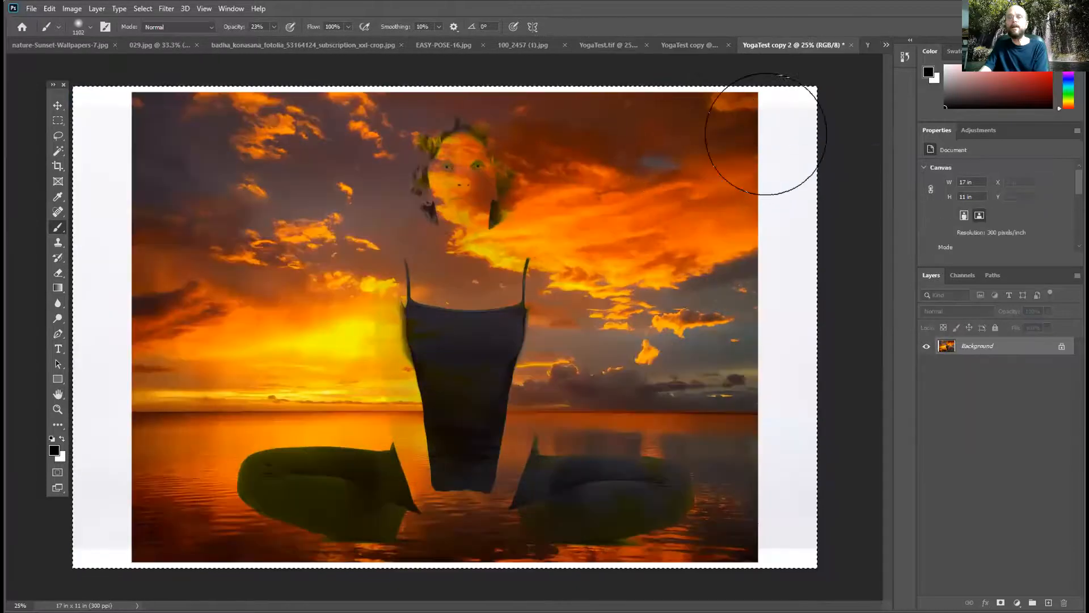
left_click(887, 45)
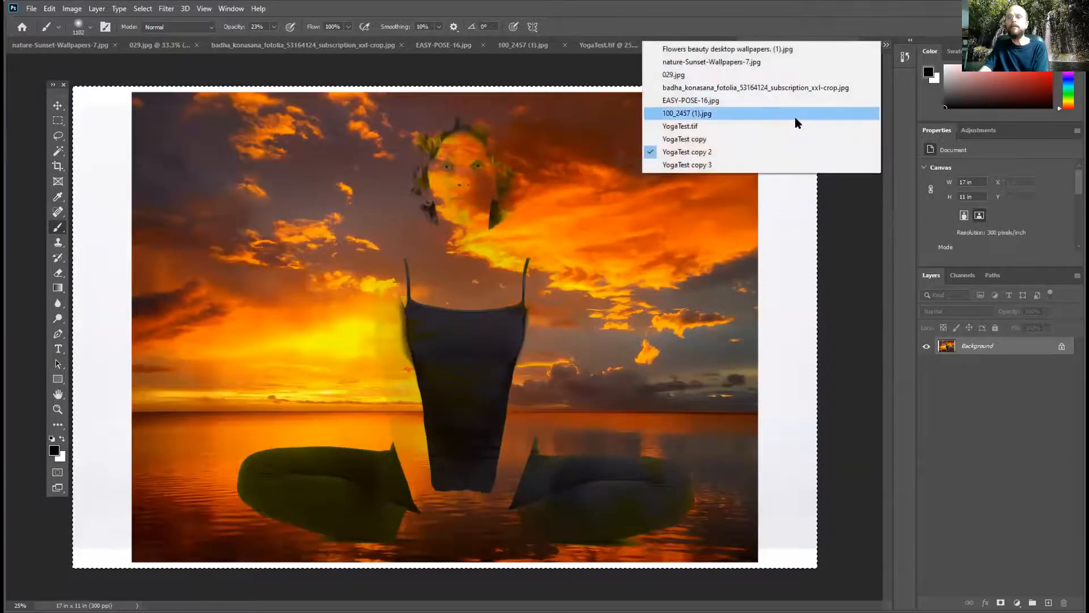
left_click(743, 164)
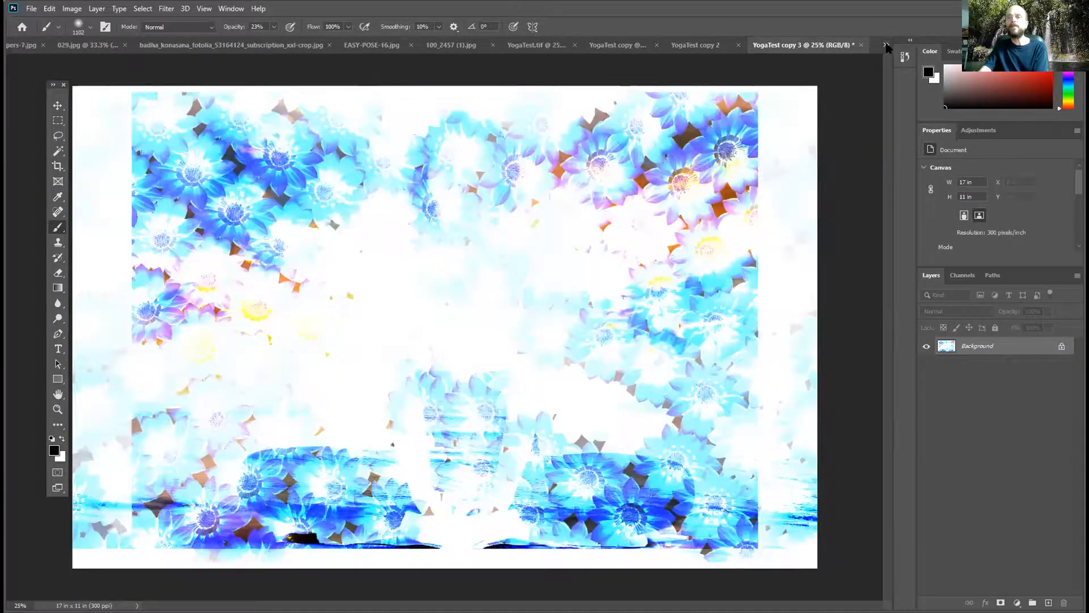
- Switch to the layered YogaTest copy document and hide Layer 4, Layer 3 and Layer 2
left_click(886, 45)
left_click(733, 138)
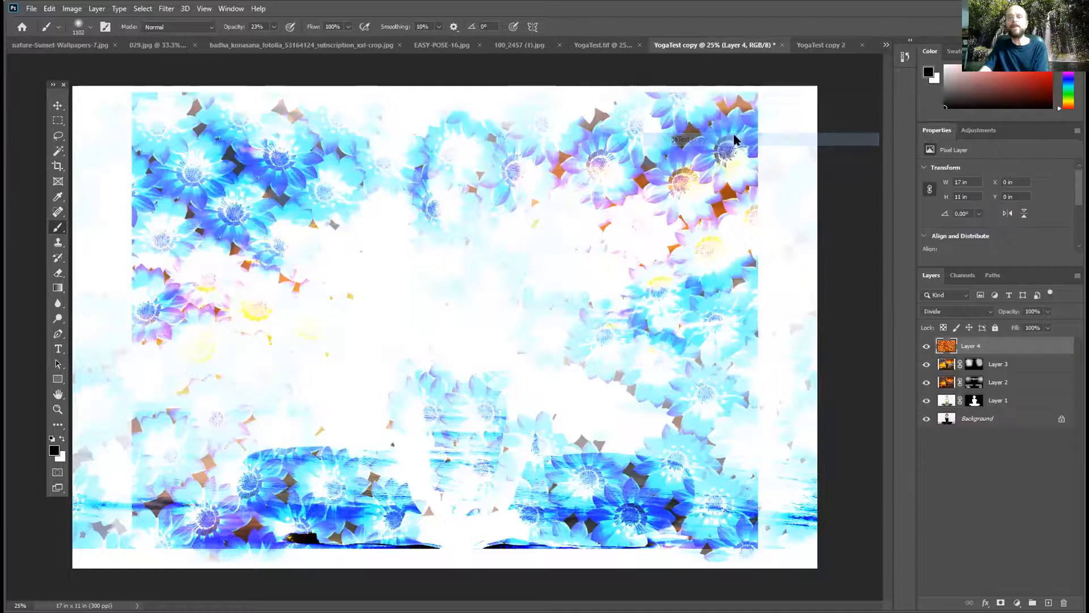
left_click(926, 346)
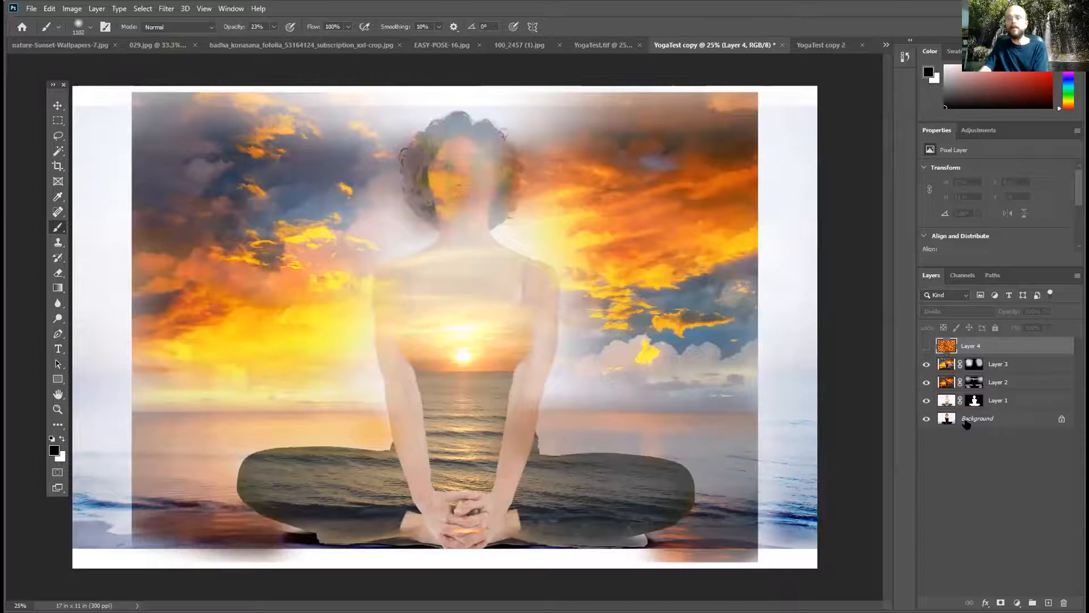
left_click(926, 364)
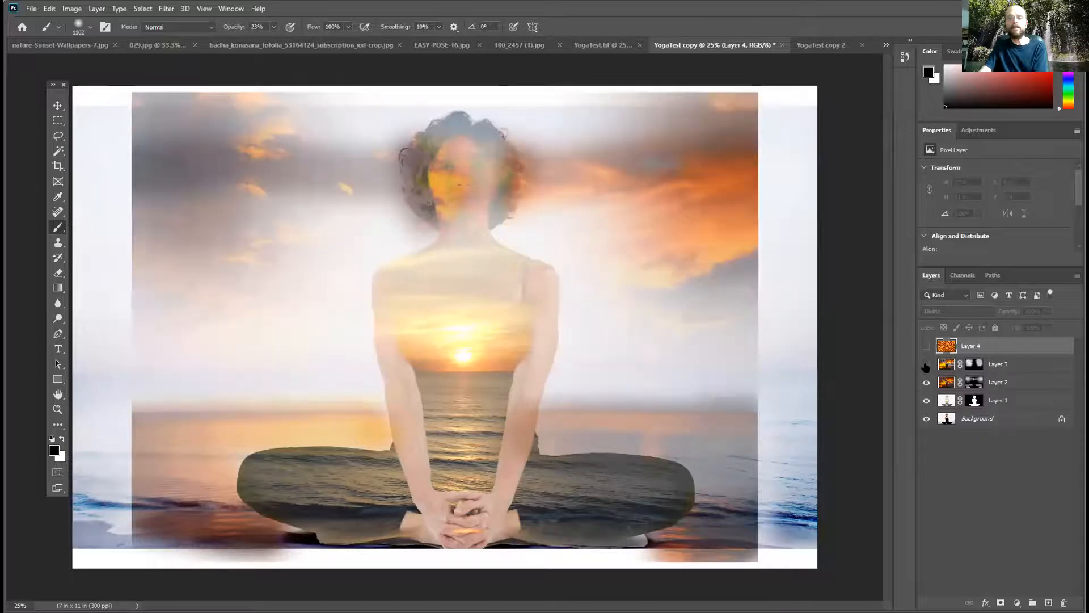
left_click(925, 383)
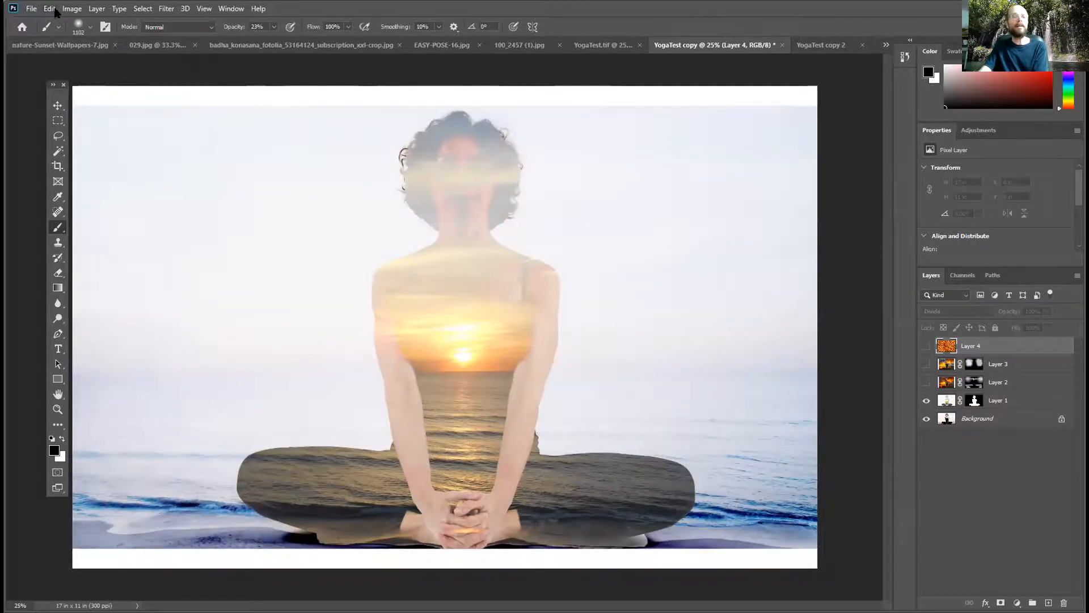
- Duplicate YogaTest copy with only Layer 1 and the Background visible, and flatten the duplicate, discarding its hidden layers
left_click(71, 8)
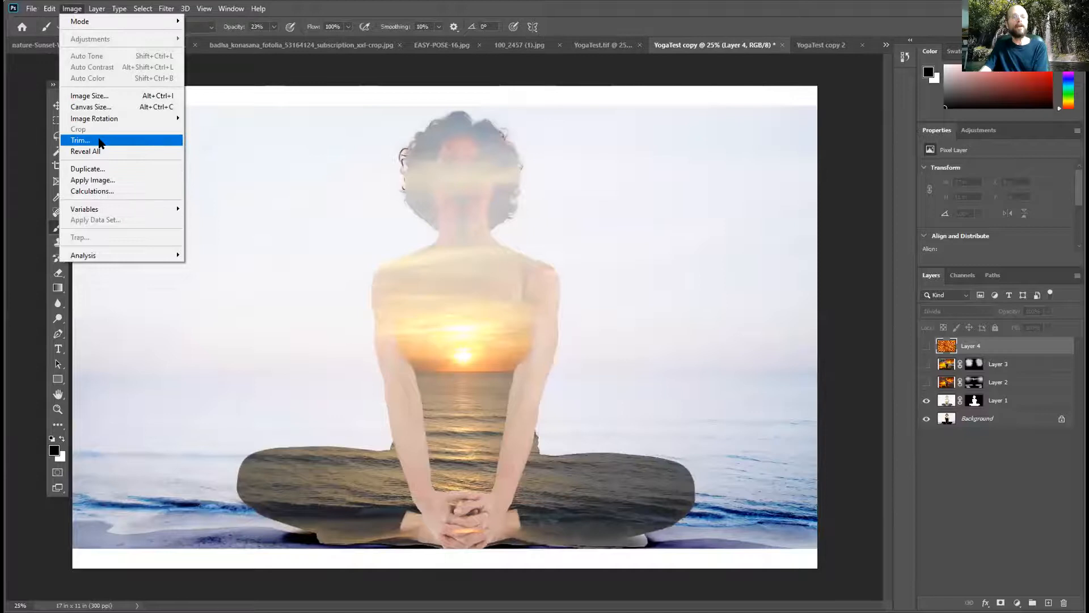
left_click(109, 170)
left_click(616, 181)
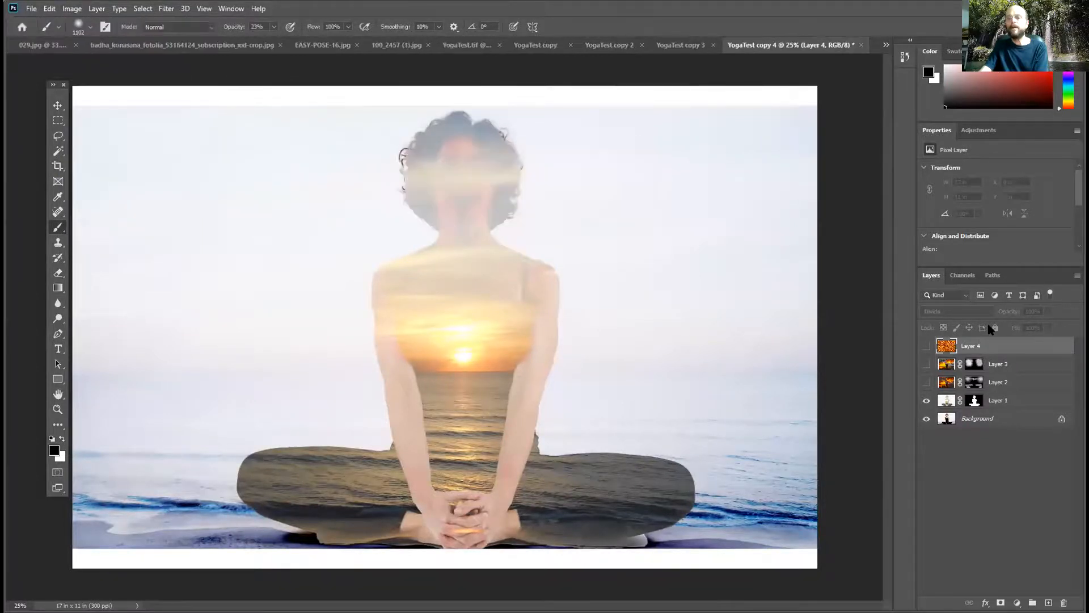
left_click(1077, 275)
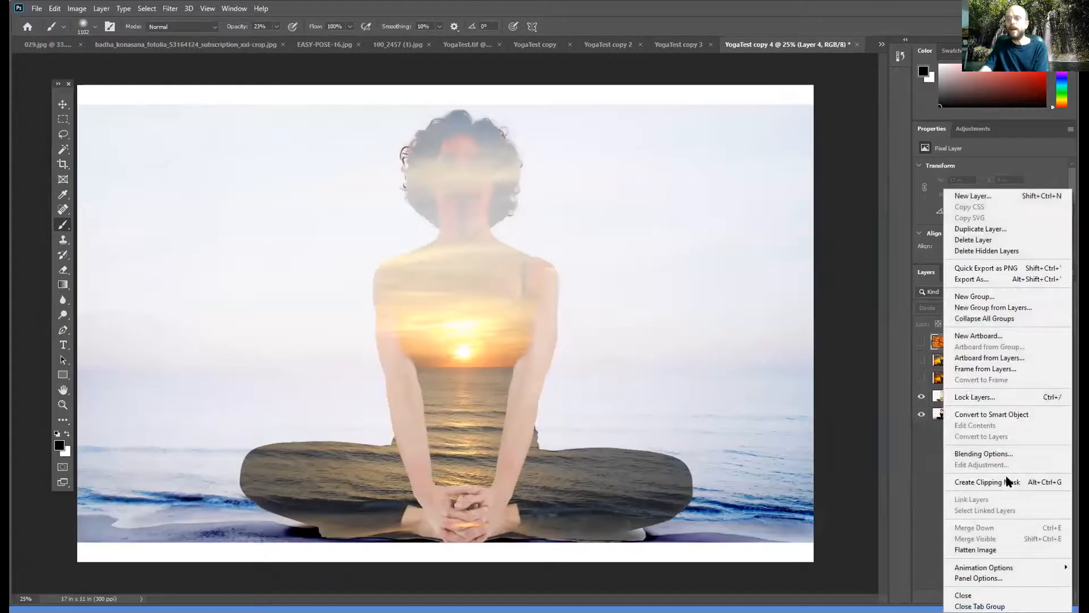
left_click(987, 549)
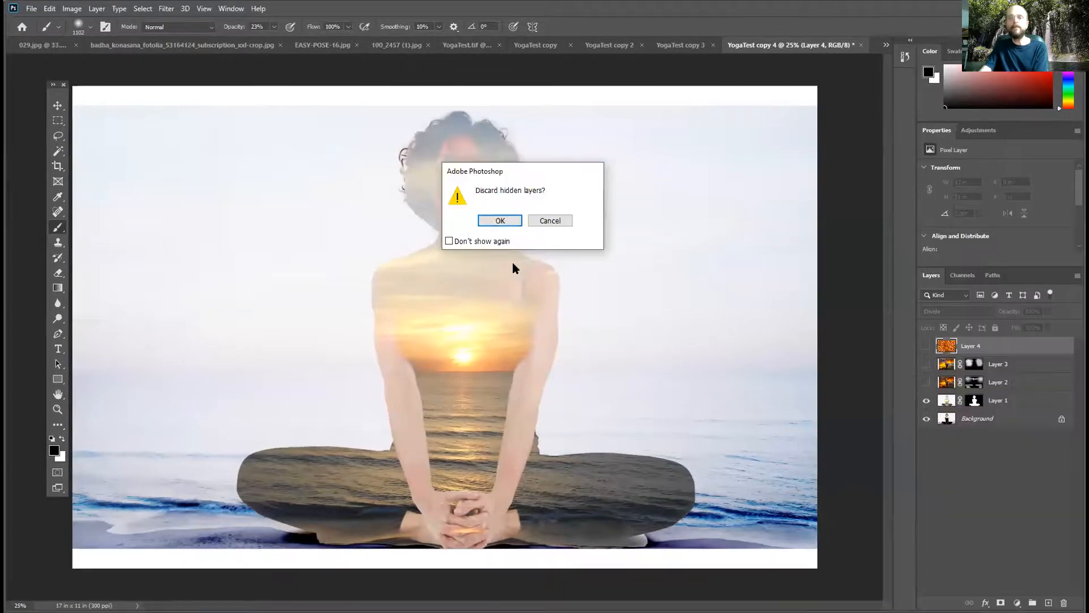
left_click(499, 220)
- Copy the entire flattened figure image and paste it as a new layer into YogaTest copy 3
key("ctrl+a")
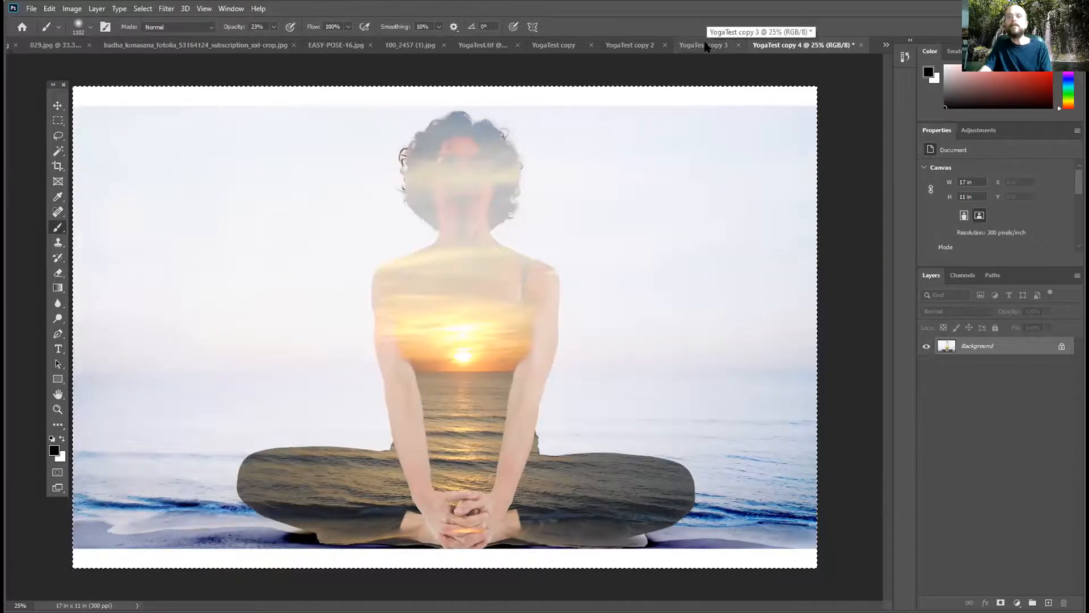
left_click(861, 45)
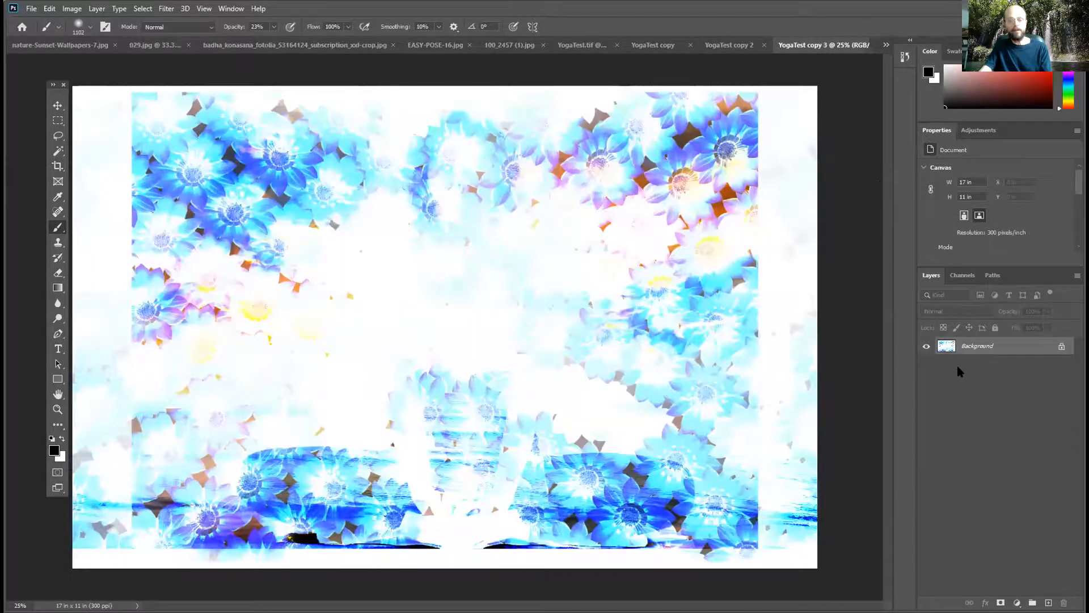
key("ctrl+v")
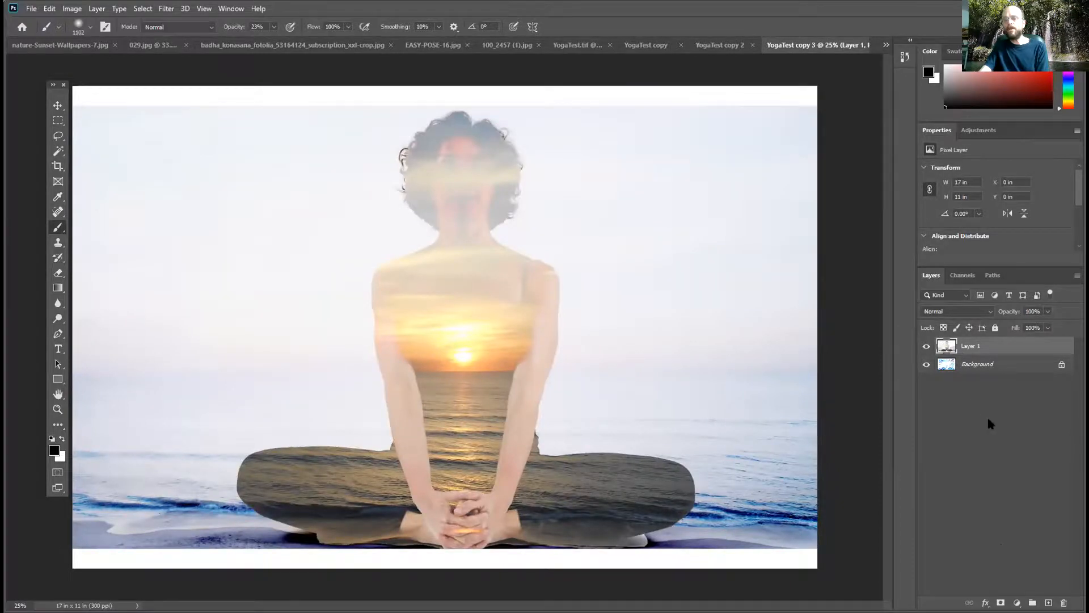
- Add a layer mask to the pasted Layer 1 and fill the mask with black at 100% opacity
left_click(1000, 603)
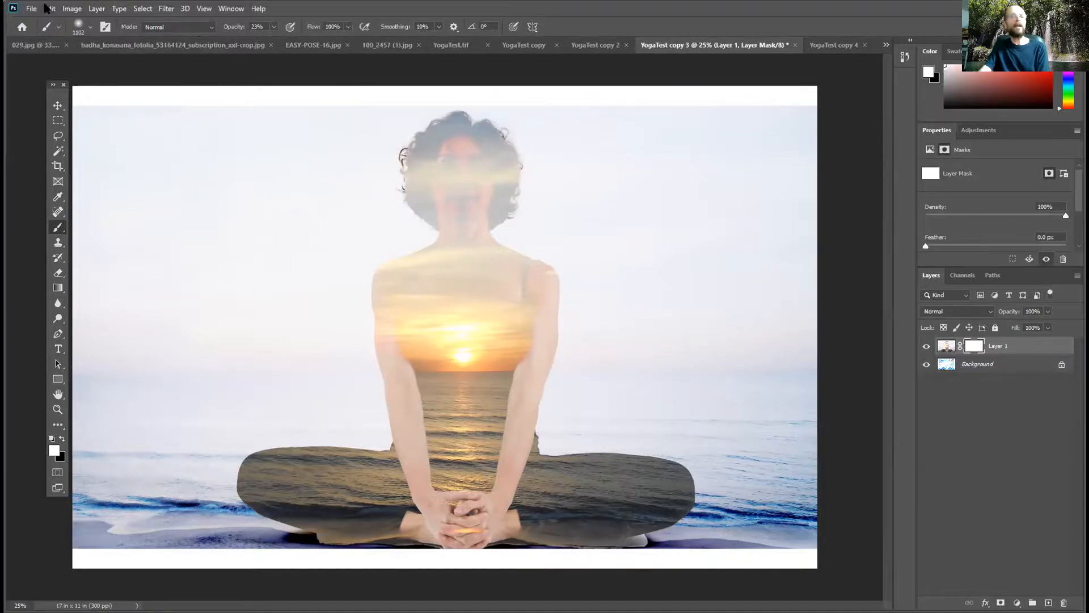
left_click(47, 9)
left_click(81, 189)
left_click(520, 152)
left_click(509, 240)
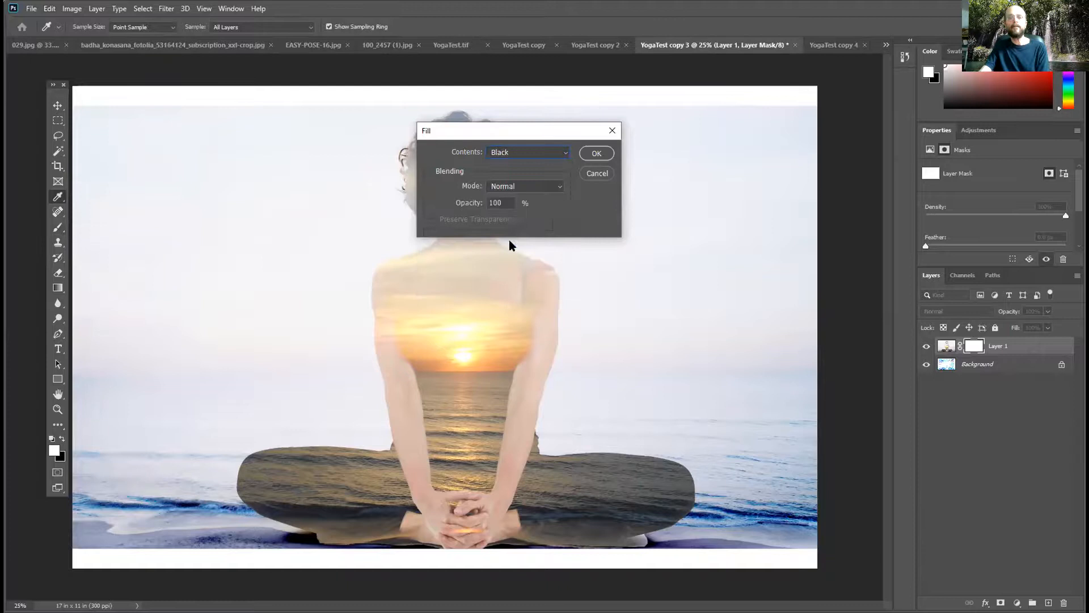
left_click(596, 153)
- Raise the brush opacity to 100% and paint white on Layer 1's mask over the figure's head, torso and arms
key("b")
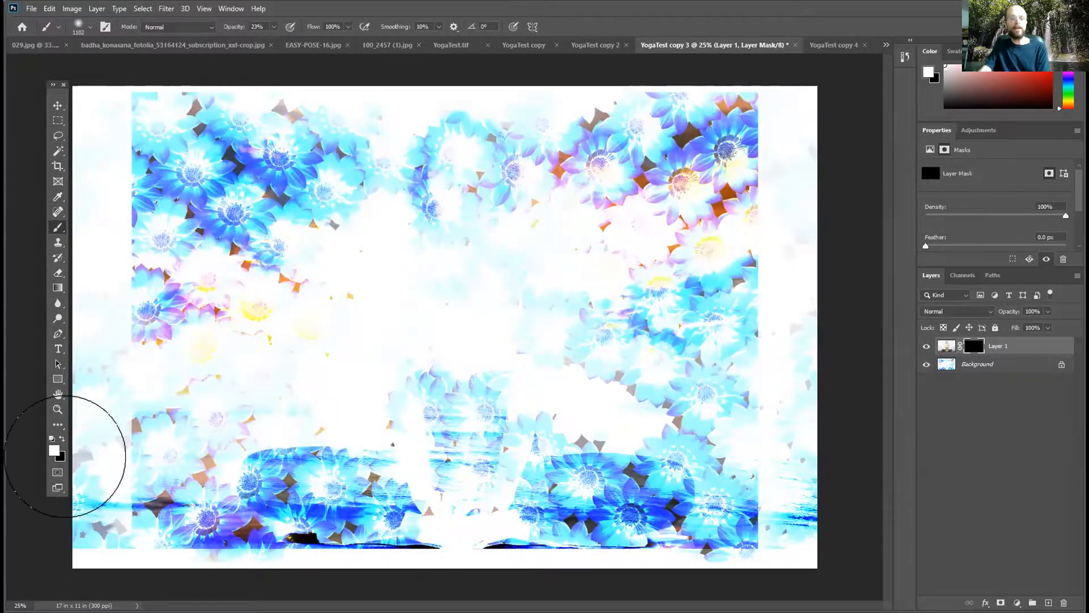
mouse_move(437, 195)
left_mouse_down()
mouse_move(468, 183)
mouse_move(456, 176)
mouse_move(456, 237)
left_mouse_up()
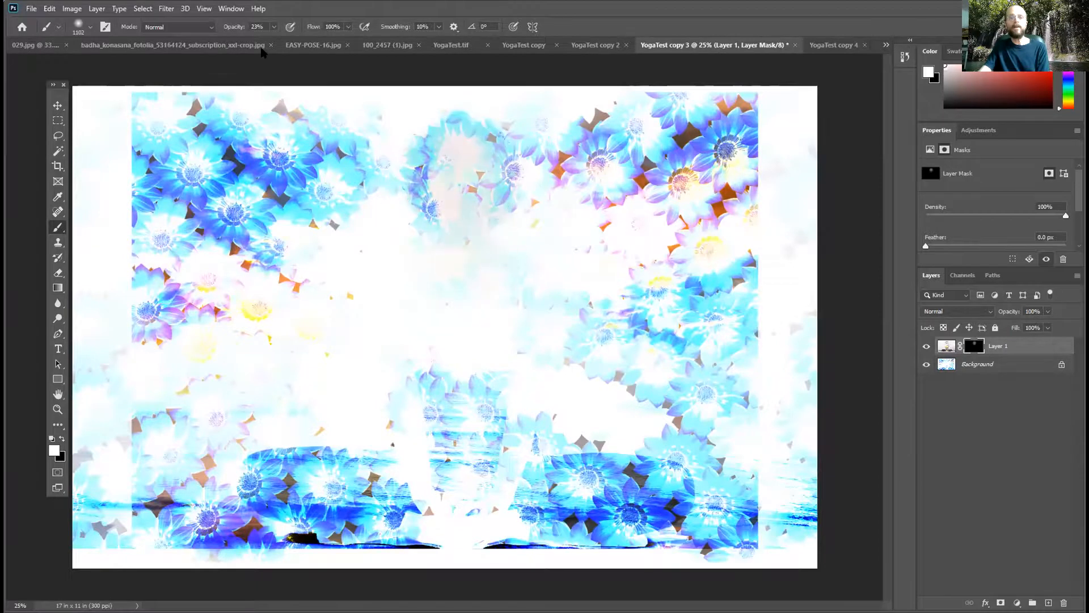
left_click_drag(274, 27, 325, 42)
mouse_move(454, 190)
left_mouse_down()
mouse_move(441, 307)
mouse_move(376, 345)
mouse_move(377, 328)
mouse_move(410, 360)
mouse_move(512, 323)
mouse_move(436, 433)
mouse_move(458, 448)
mouse_move(448, 483)
mouse_move(464, 474)
mouse_move(454, 516)
left_mouse_up()
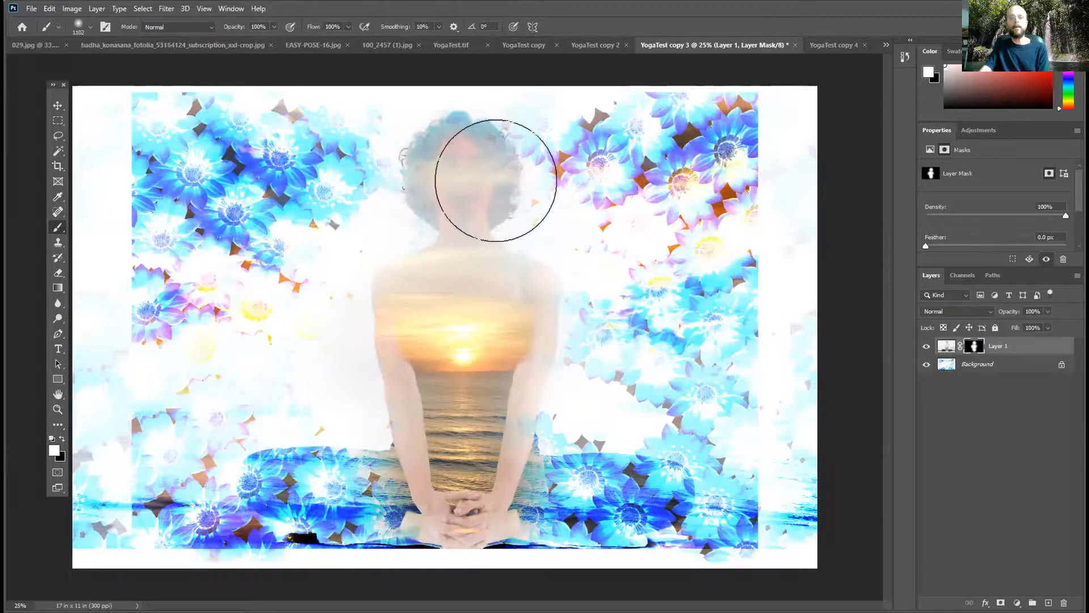
left_click_drag(421, 287, 505, 365)
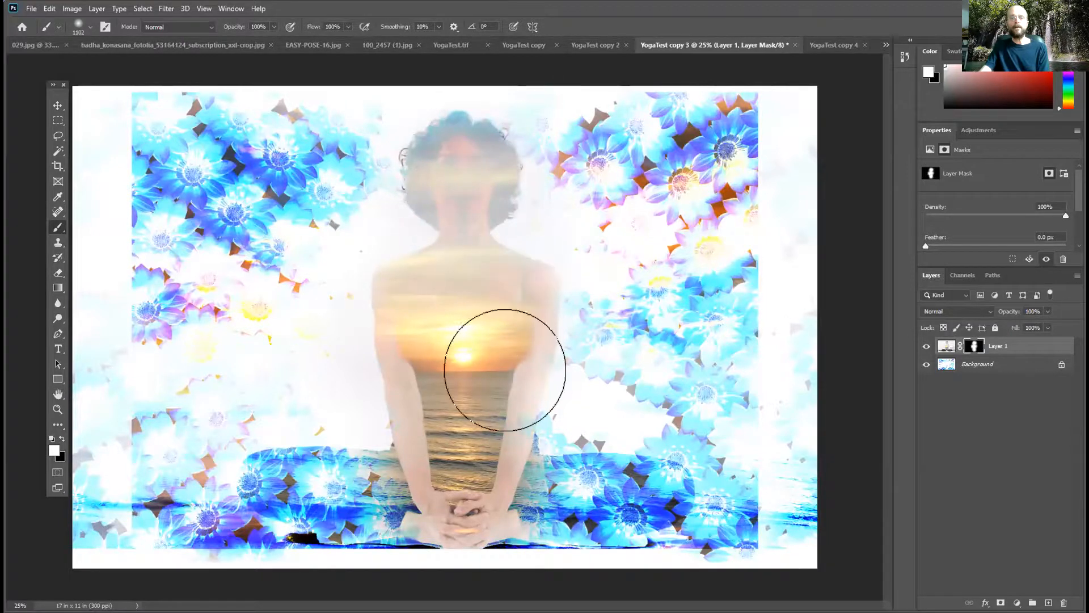